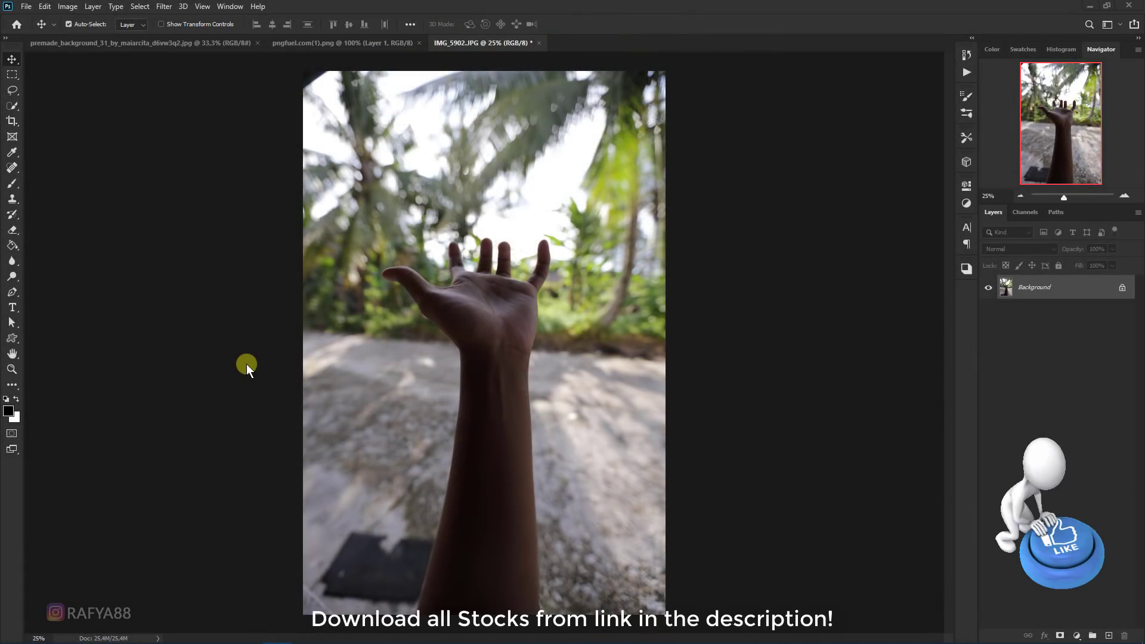
# Create a new 1800 x 2000 px document
pyautogui.click(26, 7)
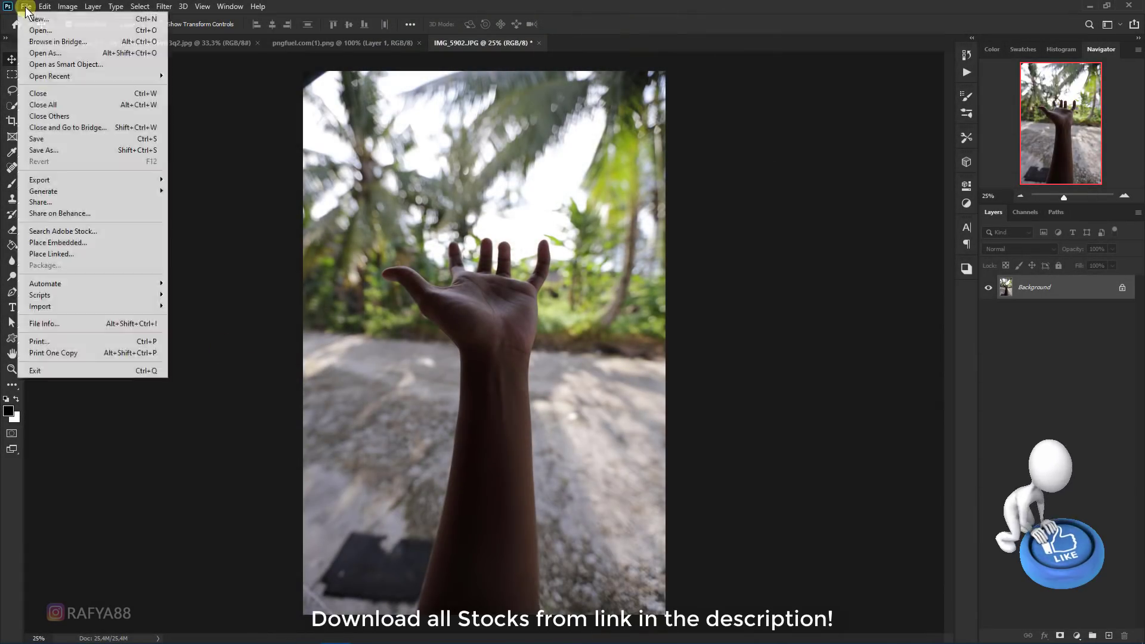
pyautogui.click(37, 19)
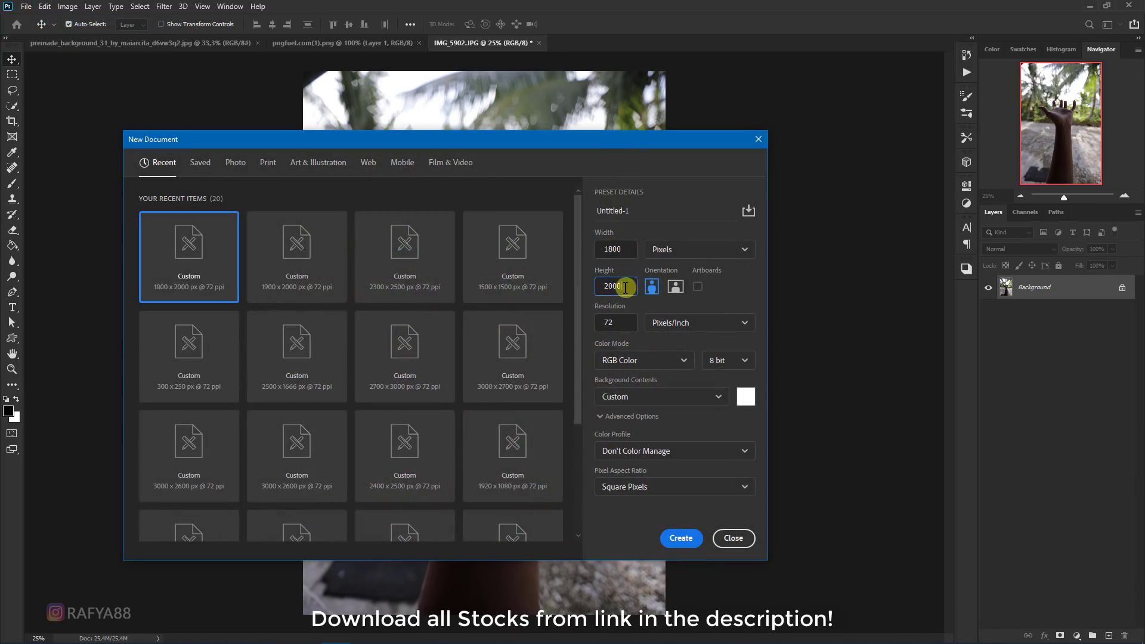
pyautogui.click(625, 286)
pyautogui.moveTo(623, 250); pyautogui.dragTo(608, 251)
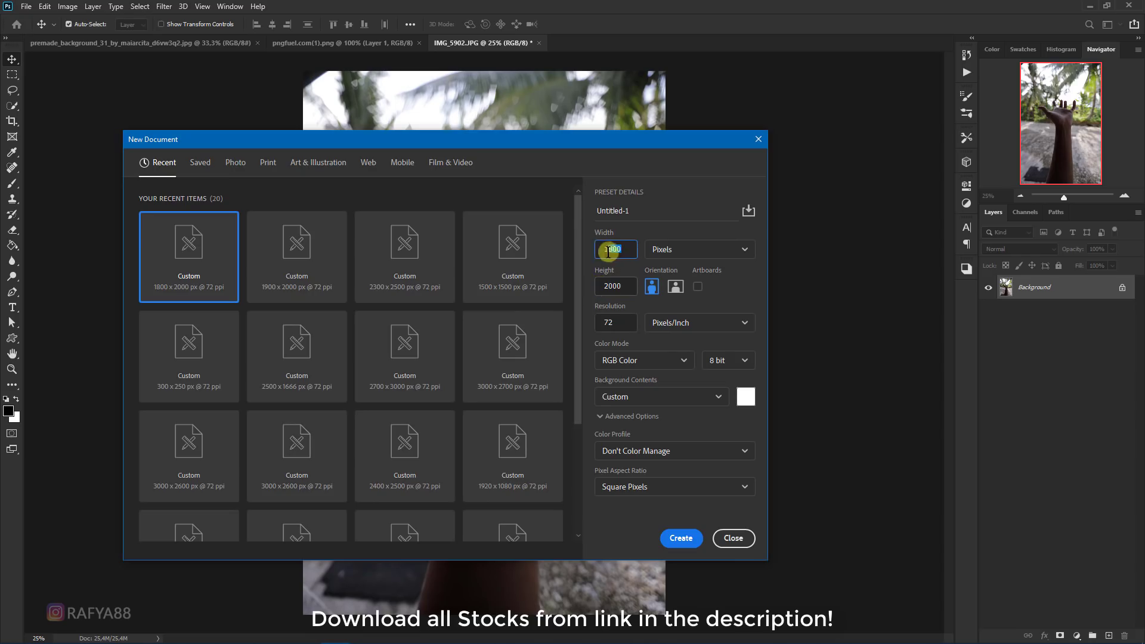
pyautogui.click(674, 536)
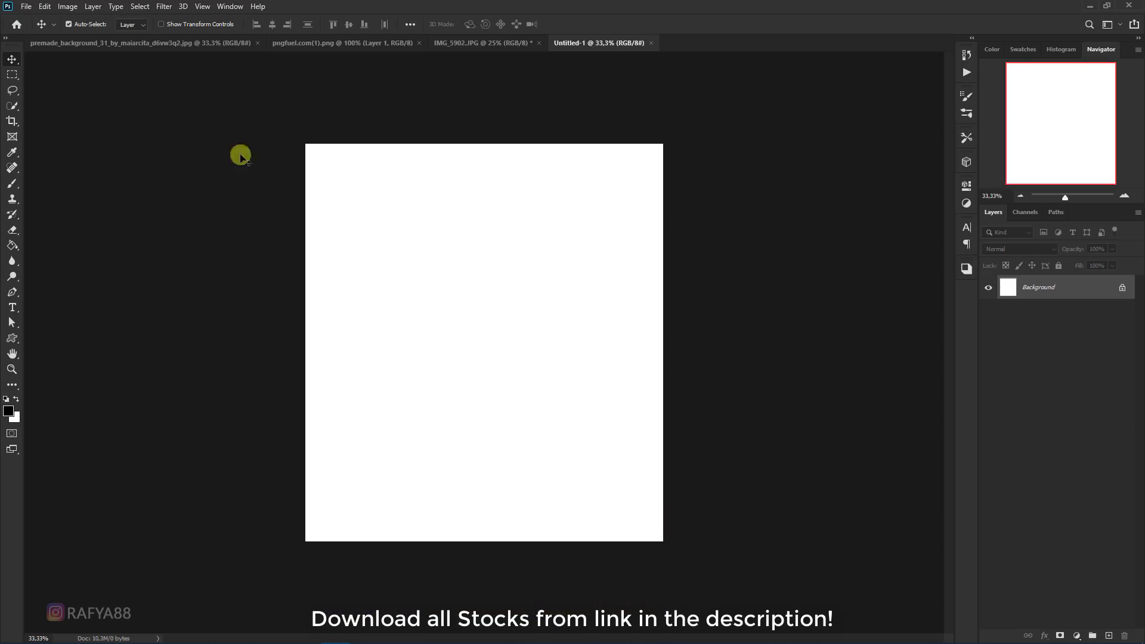
# Drag the stormy sea background into Untitled-1 and scale it to fill the canvas
pyautogui.click(185, 46)
pyautogui.moveTo(346, 173)
pyautogui.mouseDown()
pyautogui.moveTo(576, 53)
pyautogui.moveTo(471, 355)
pyautogui.mouseUp()
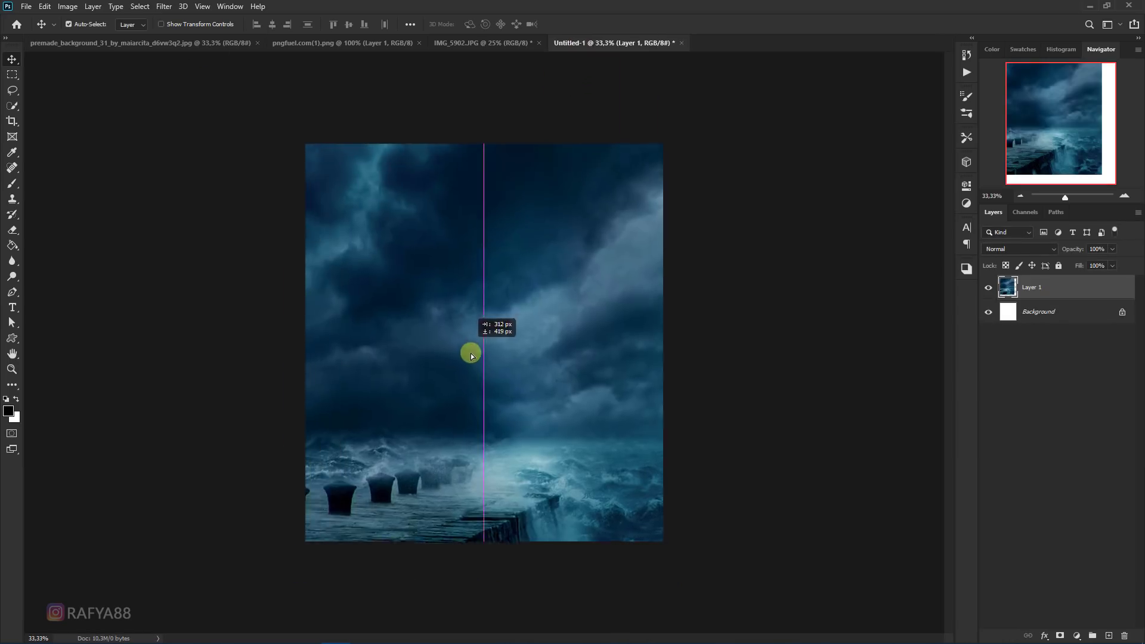
pyautogui.moveTo(471, 356); pyautogui.dragTo(491, 381)
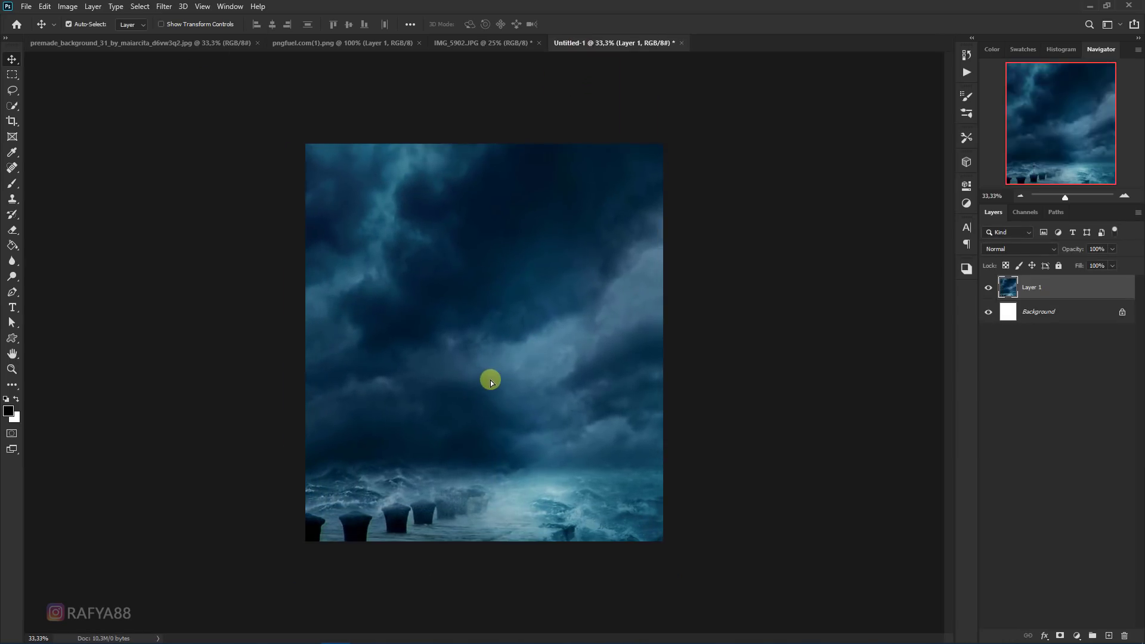
pyautogui.hotkey('ctrl', 't')
pyautogui.moveTo(694, 622); pyautogui.dragTo(665, 542)
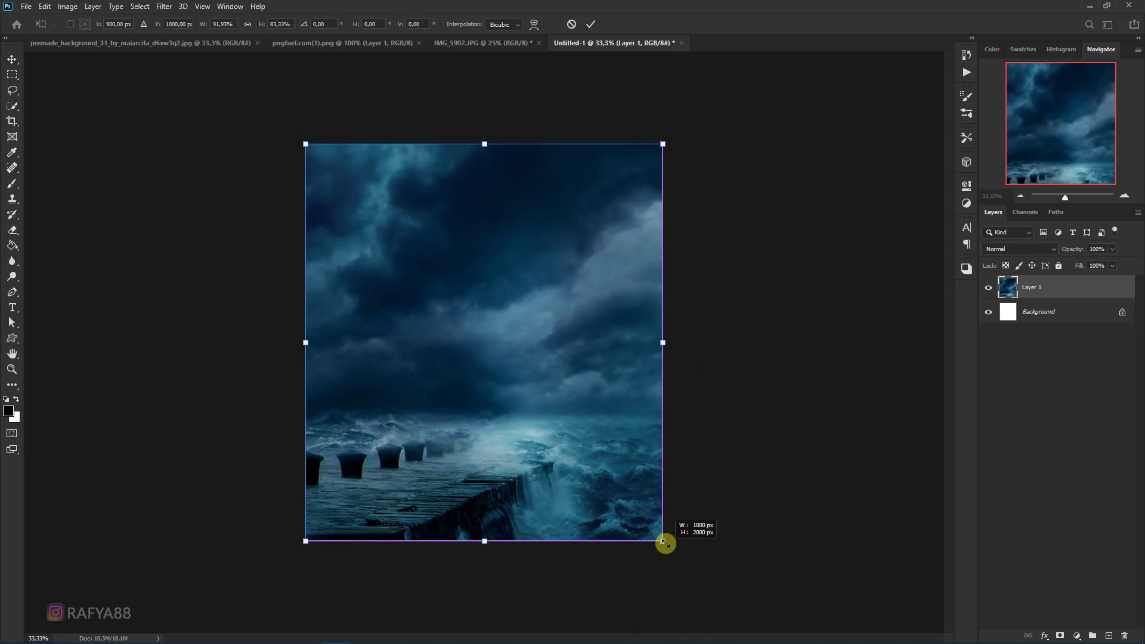
pyautogui.press('Return')
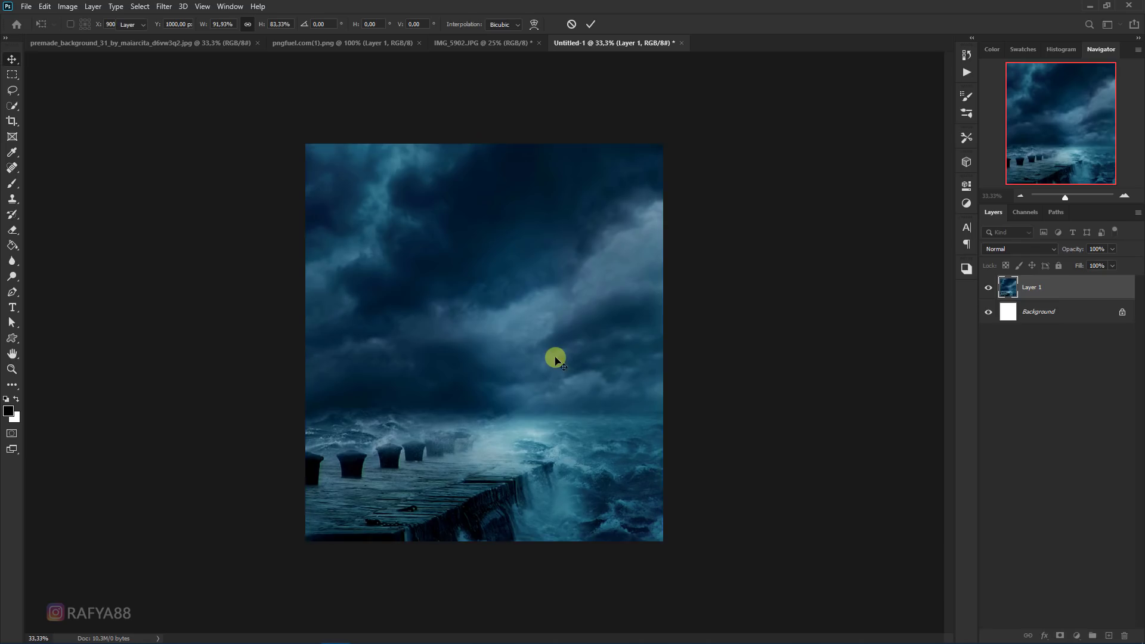
pyautogui.scroll(1, 571, 324)
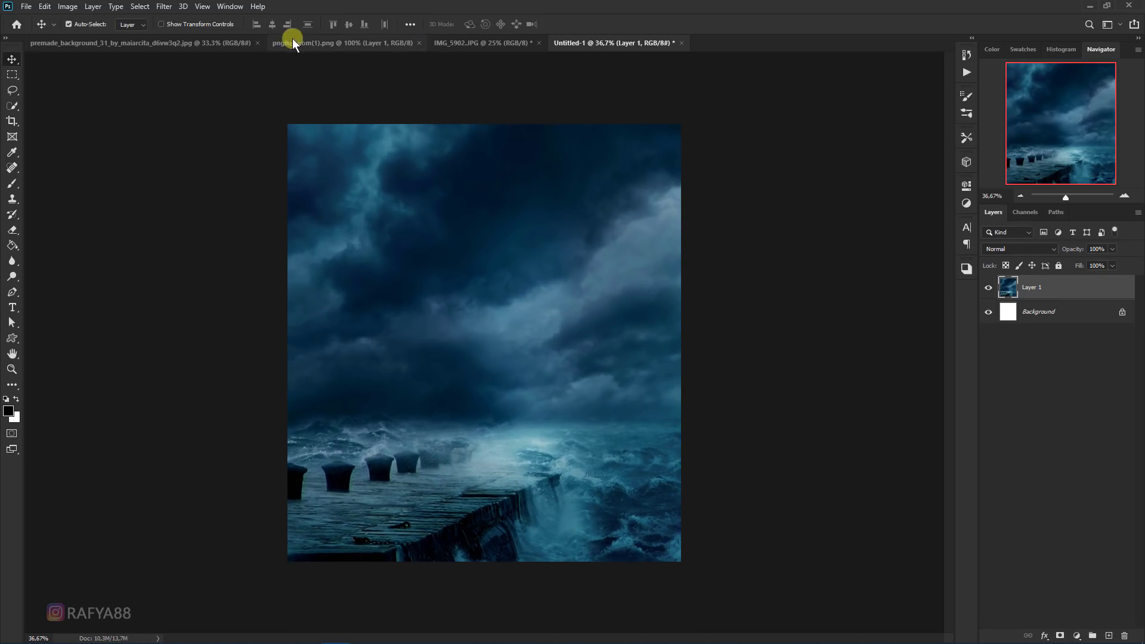
# In the hand photo, Quick Select the forearm from the bottom upward
pyautogui.click(491, 43)
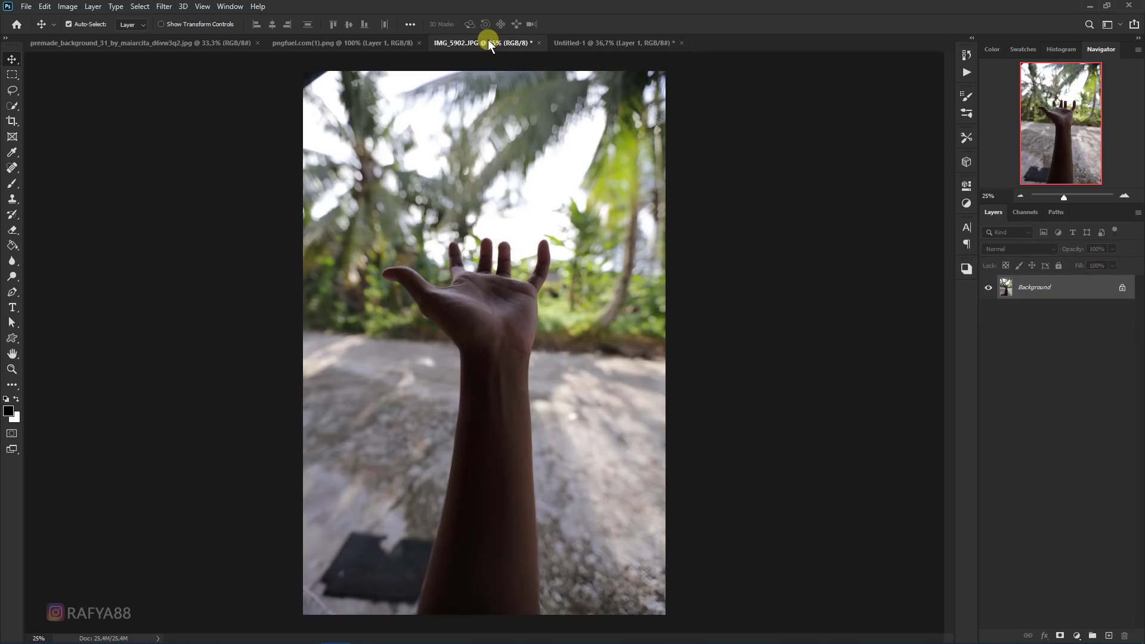
pyautogui.scroll(1, 513, 292)
pyautogui.scroll(1, 512, 292)
pyautogui.scroll(-2, 513, 292)
pyautogui.click(11, 106)
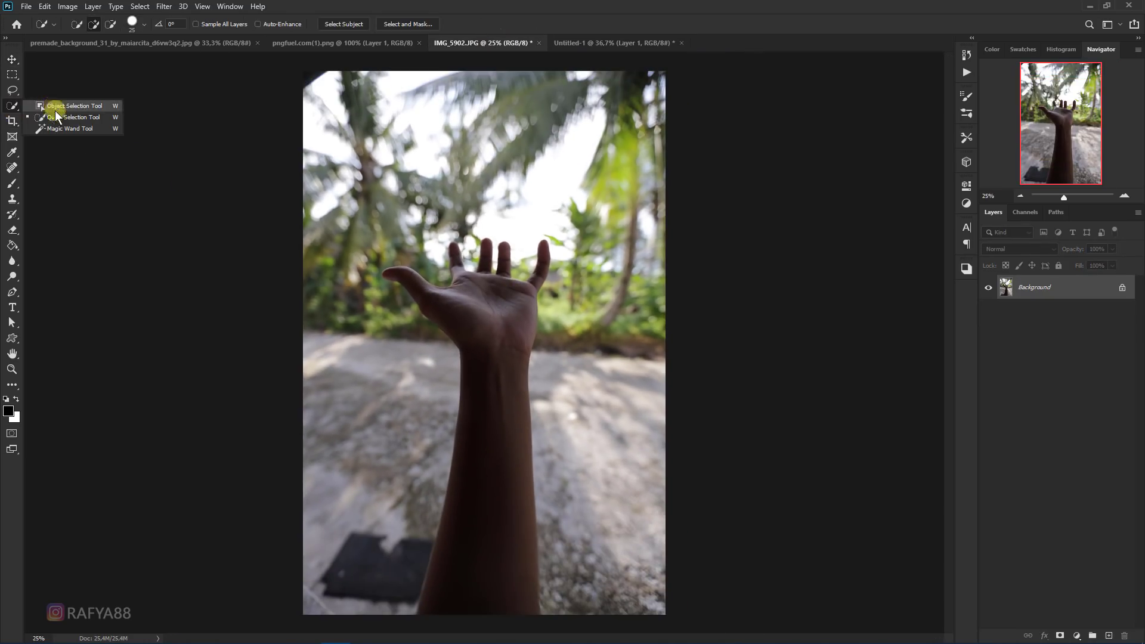
pyautogui.click(56, 116)
pyautogui.moveTo(481, 524); pyautogui.dragTo(498, 311)
# Add the pinky, ring and index fingers to the arm selection, undoing the thumb stroke
pyautogui.scroll(5, 498, 312)
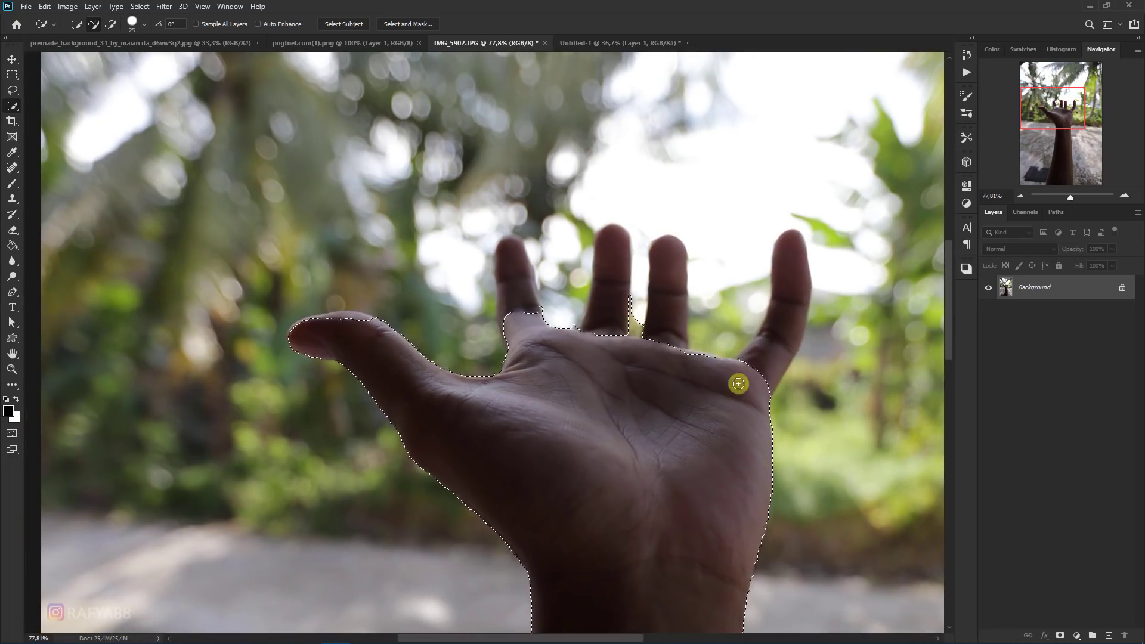
pyautogui.moveTo(738, 383); pyautogui.dragTo(758, 342)
pyautogui.scroll(2, 754, 335)
pyautogui.moveTo(640, 312); pyautogui.dragTo(644, 262)
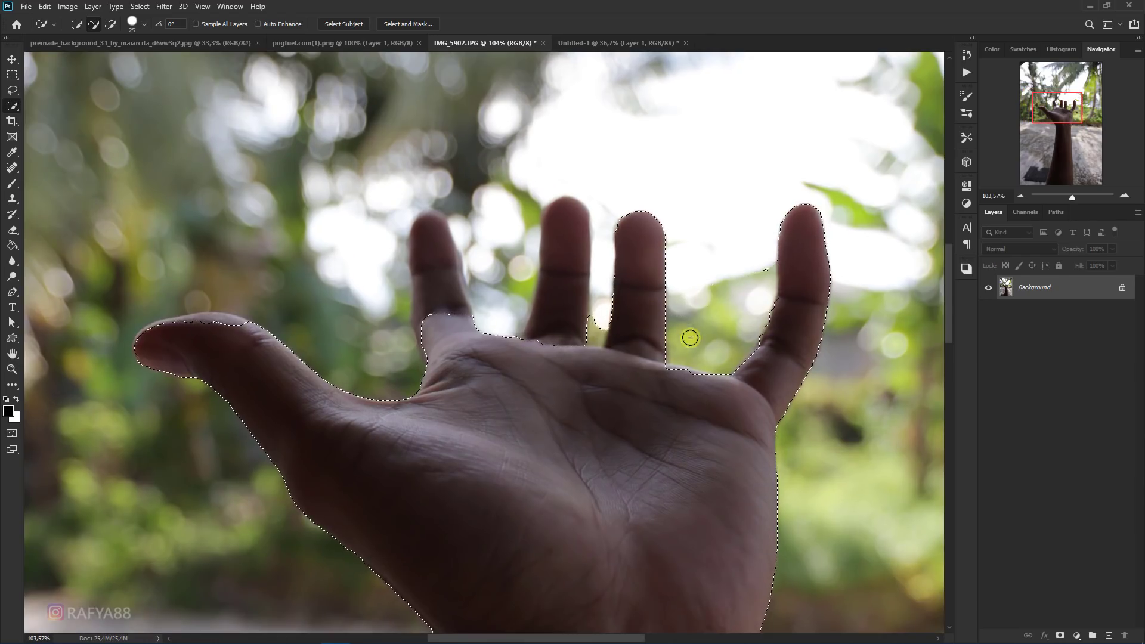
pyautogui.moveTo(455, 304); pyautogui.dragTo(424, 316)
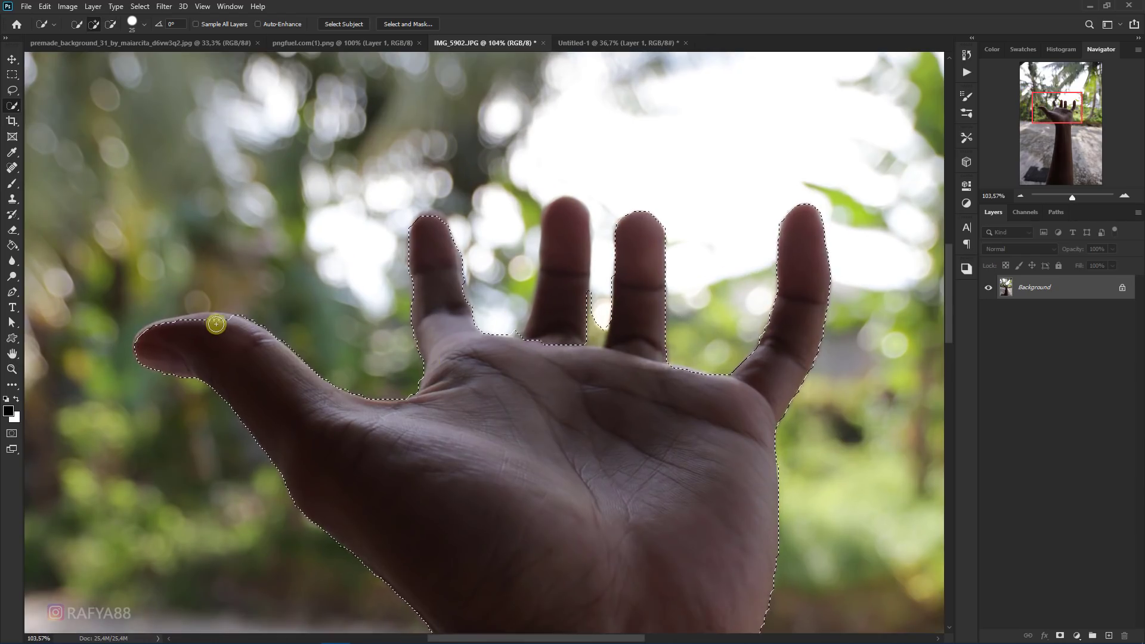
pyautogui.moveTo(215, 323); pyautogui.dragTo(148, 335)
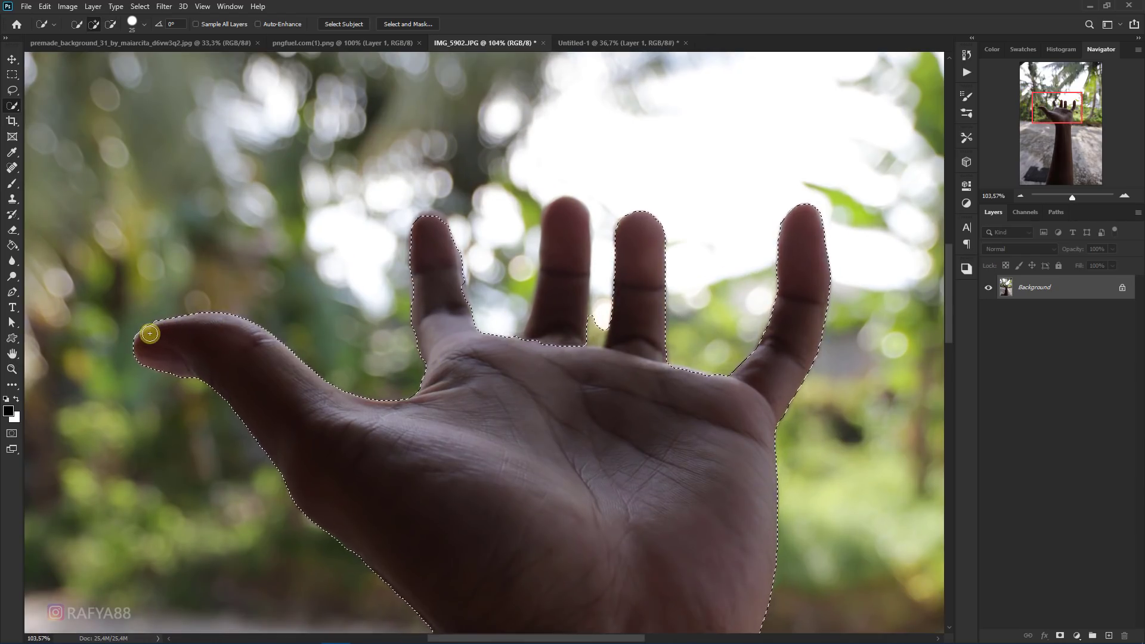
pyautogui.scroll(2, 581, 301)
pyautogui.hotkey('ctrl', 'z')
# Trace a missed finger outline with the Polygonal Lasso and add it to the selection
pyautogui.click(12, 90)
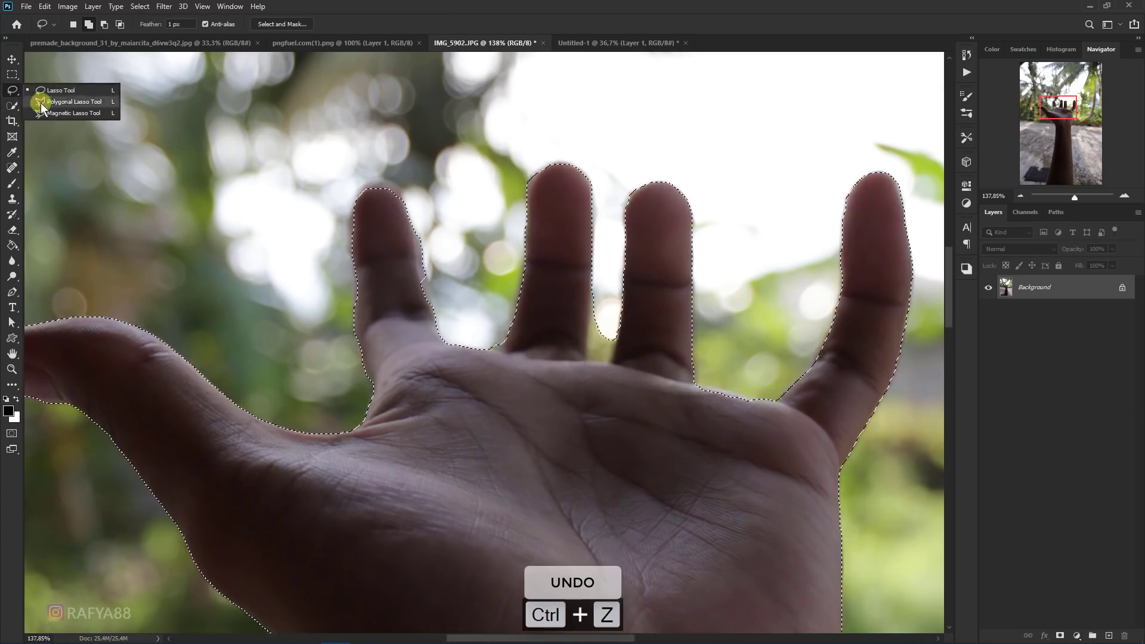
pyautogui.click(41, 102)
pyautogui.scroll(1, 387, 251)
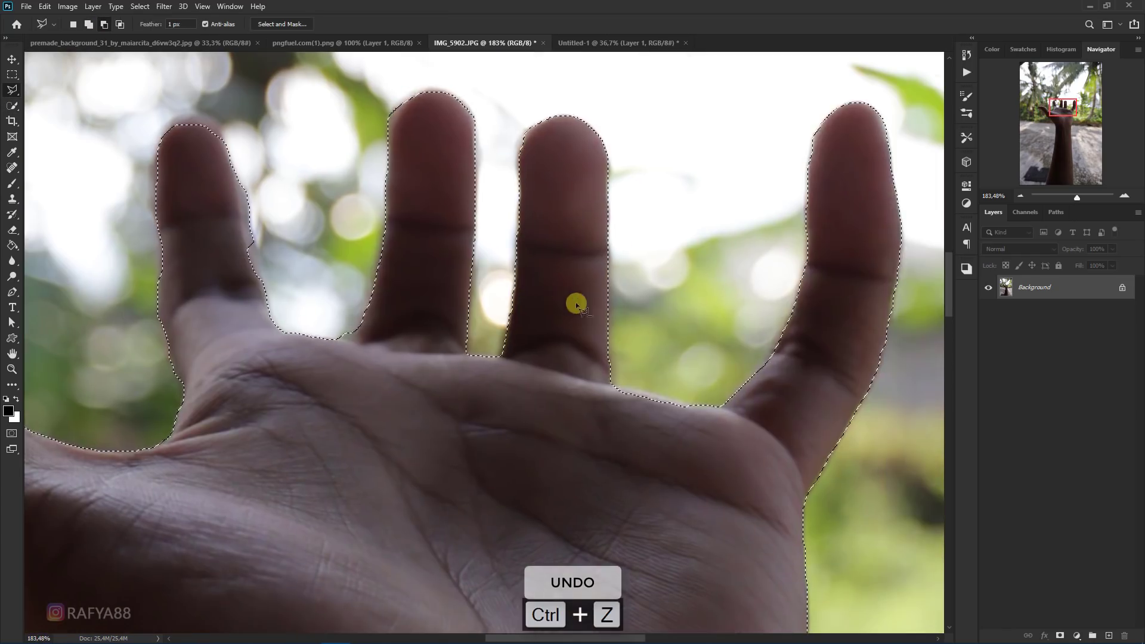
pyautogui.scroll(-2, 577, 353)
pyautogui.scroll(3, 331, 190)
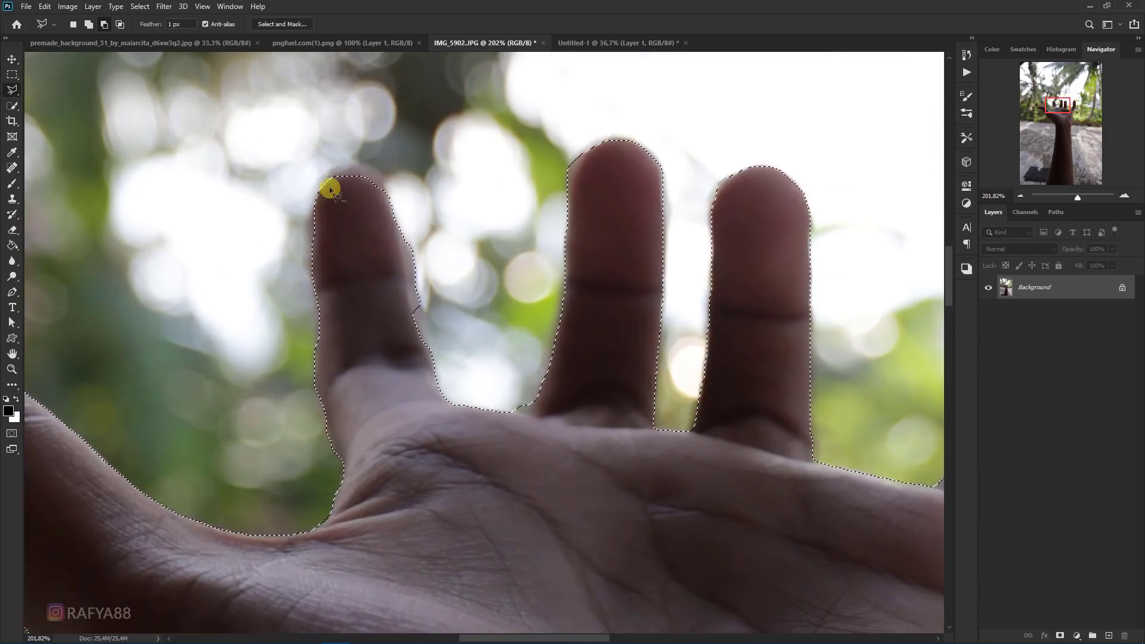
pyautogui.click(317, 355)
pyautogui.click(307, 226)
pyautogui.click(345, 171)
pyautogui.click(387, 182)
pyautogui.click(401, 243)
pyautogui.click(366, 283)
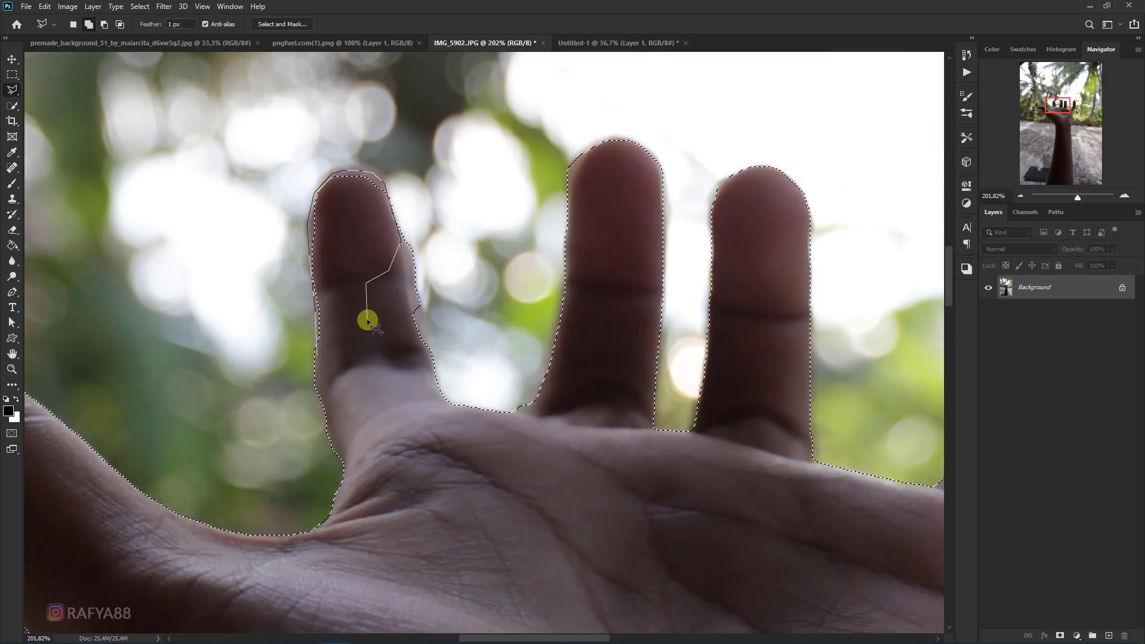
pyautogui.press('BackSpace')
pyautogui.press('BackSpace')
pyautogui.doubleClick(403, 289)
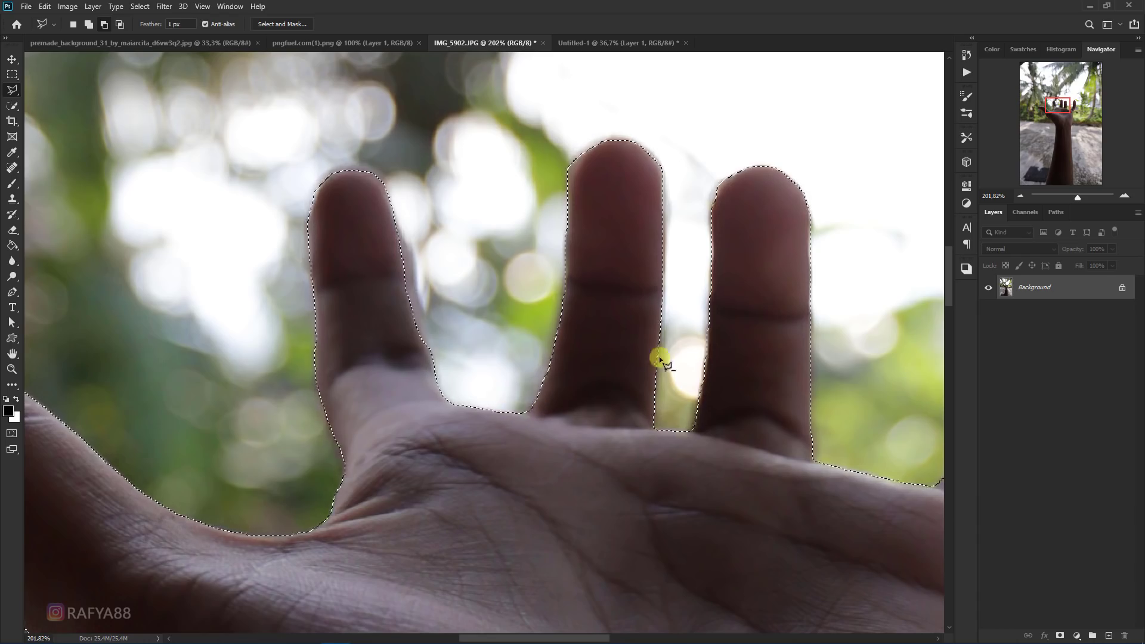
# Trace the missed thumb underside edge with the Polygonal Lasso
pyautogui.moveTo(658, 357); pyautogui.dragTo(525, 307)
pyautogui.click(201, 414)
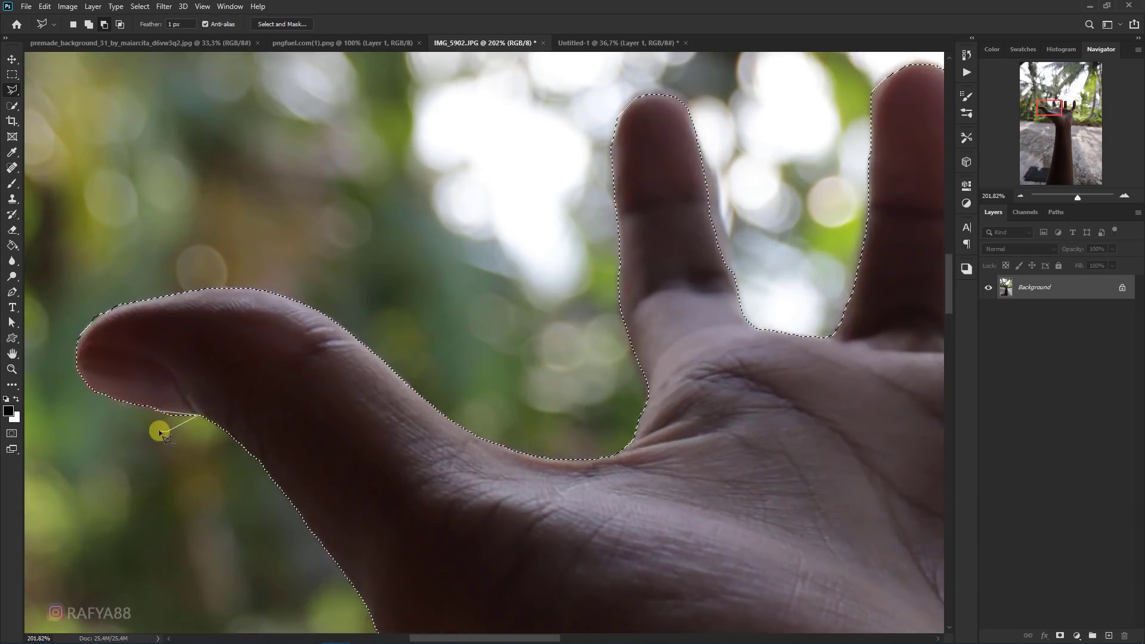
pyautogui.scroll(-5, 439, 358)
pyautogui.scroll(-3, 471, 348)
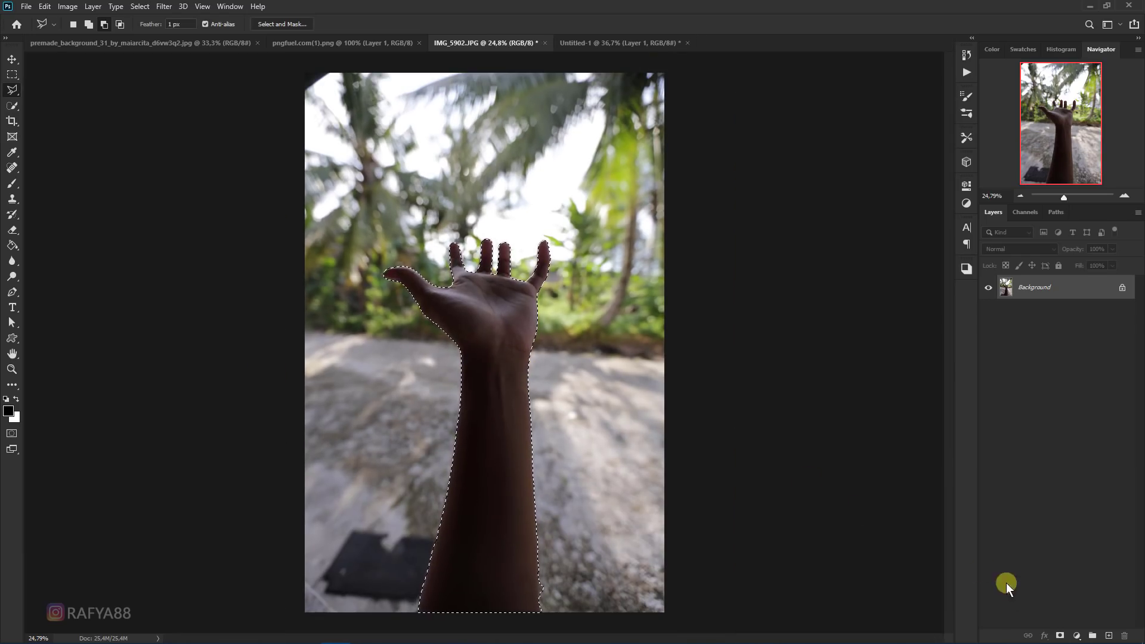
# Mask the arm and move it into the storm composite, lower and right over the sea
pyautogui.click(1059, 635)
pyautogui.scroll(1, 463, 331)
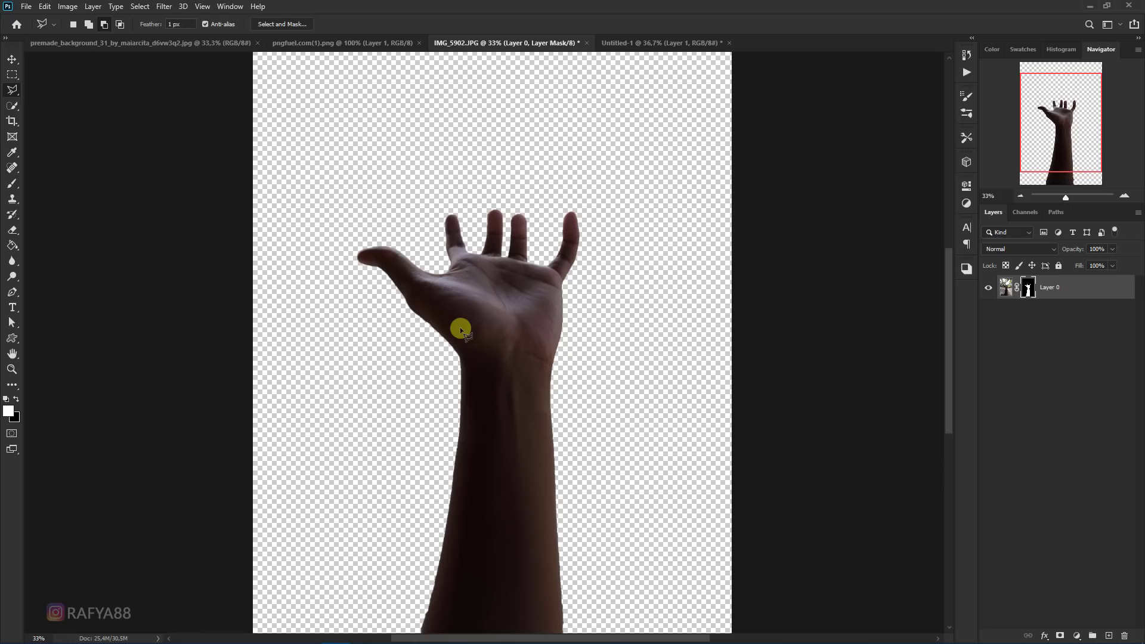
pyautogui.press('v')
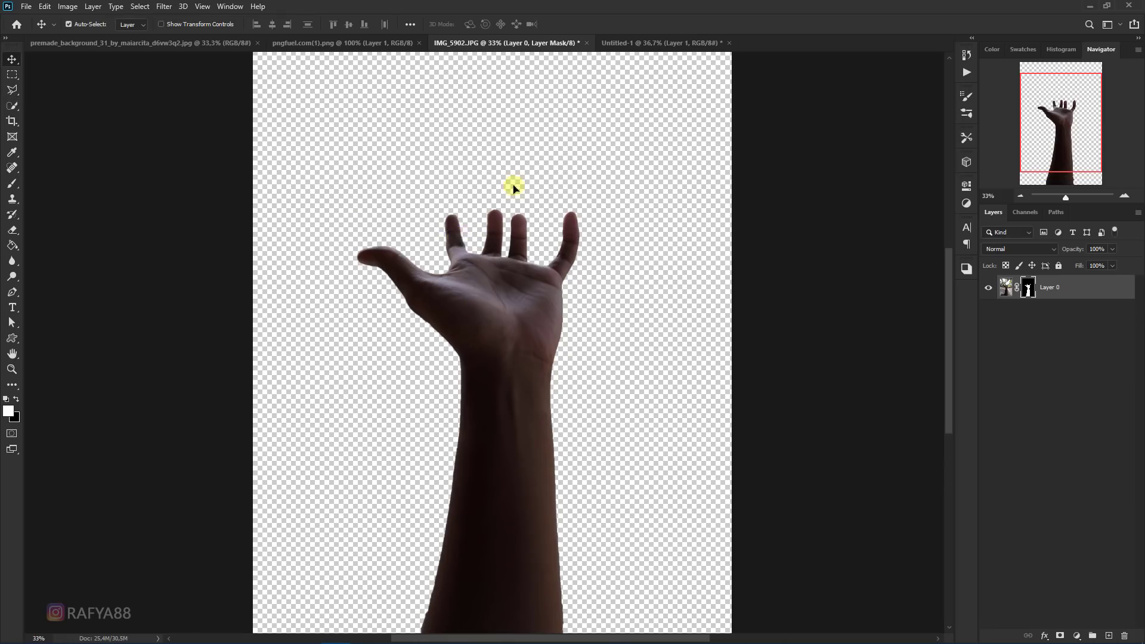
pyautogui.moveTo(513, 188)
pyautogui.mouseDown()
pyautogui.moveTo(464, 312)
pyautogui.moveTo(498, 338)
pyautogui.mouseUp()
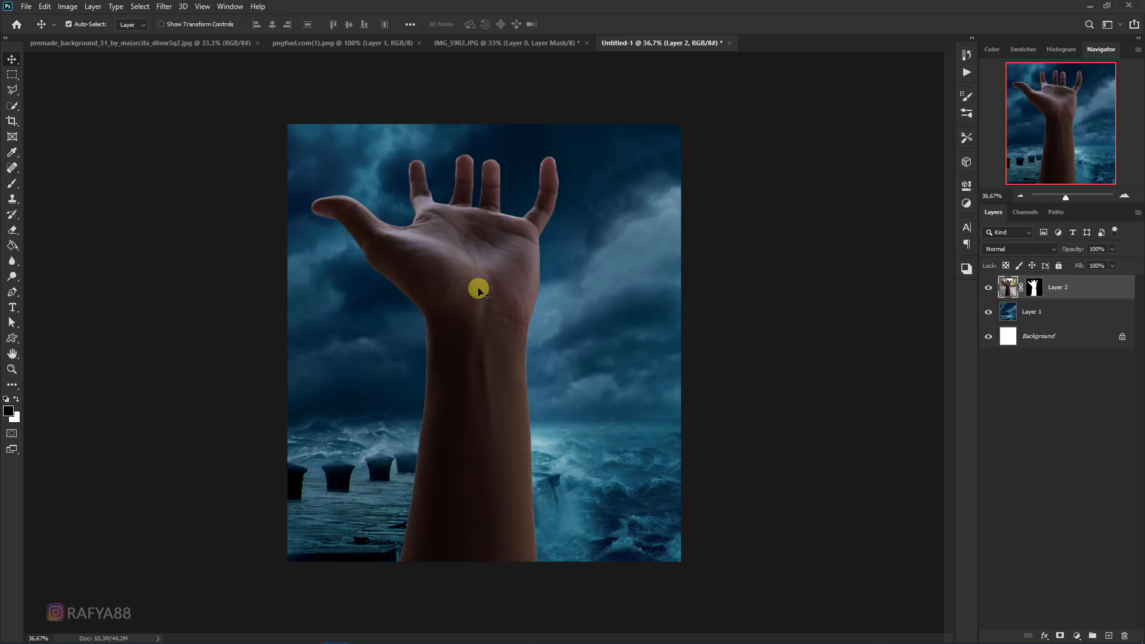
pyautogui.moveTo(478, 289); pyautogui.dragTo(510, 461)
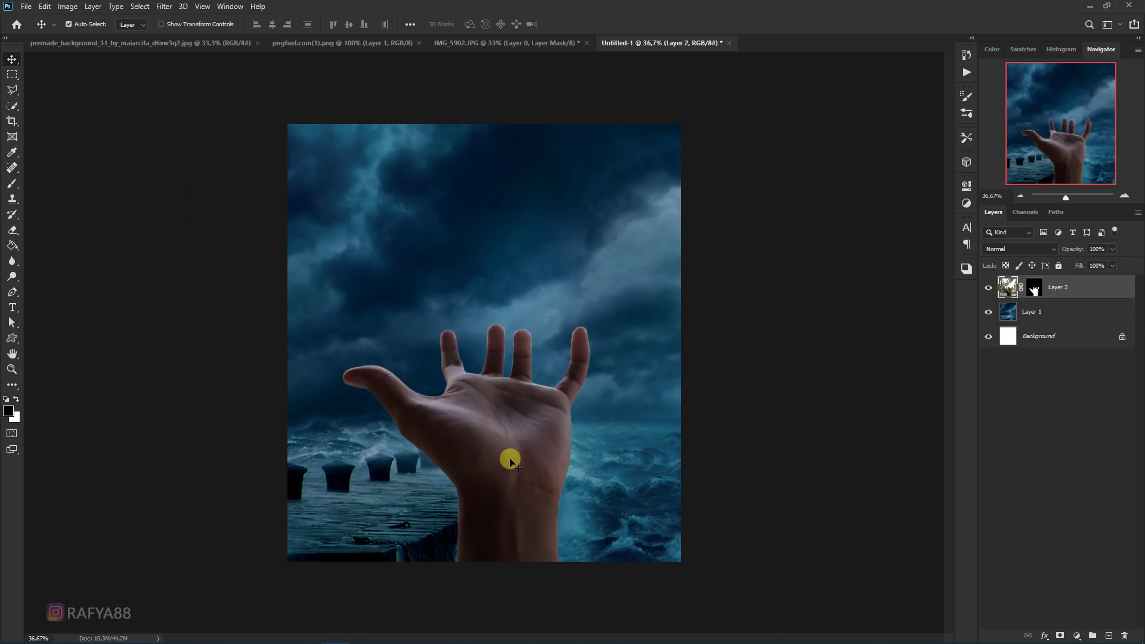
# Scale the hand to about 92% and commit its position
pyautogui.hotkey('ctrl', 't')
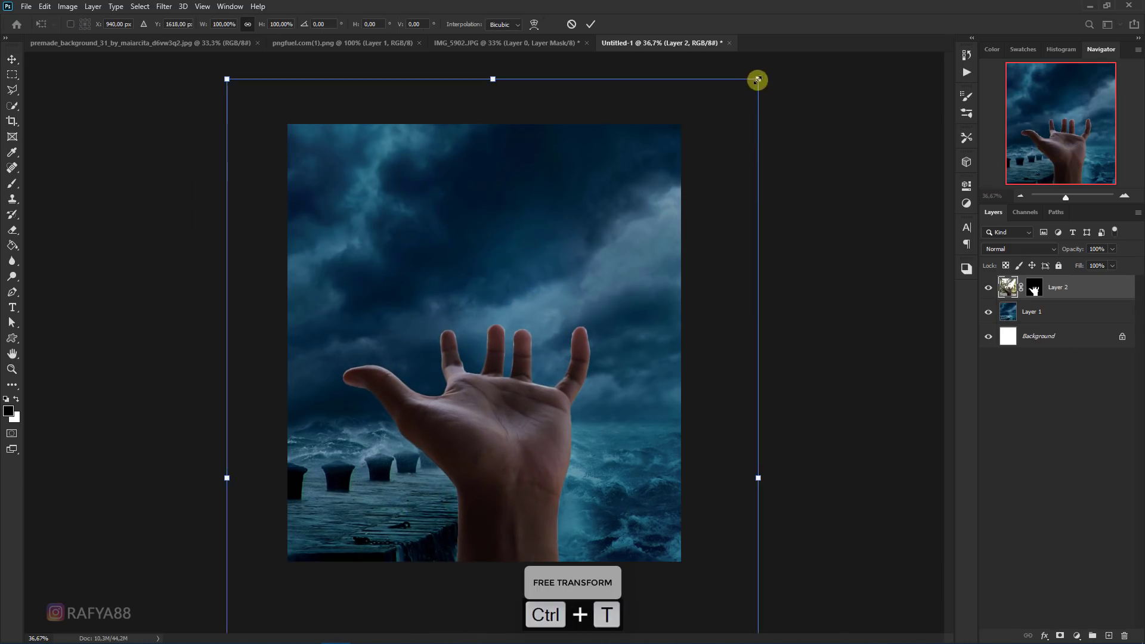
pyautogui.moveTo(758, 79); pyautogui.dragTo(715, 139)
pyautogui.moveTo(652, 266); pyautogui.dragTo(657, 213)
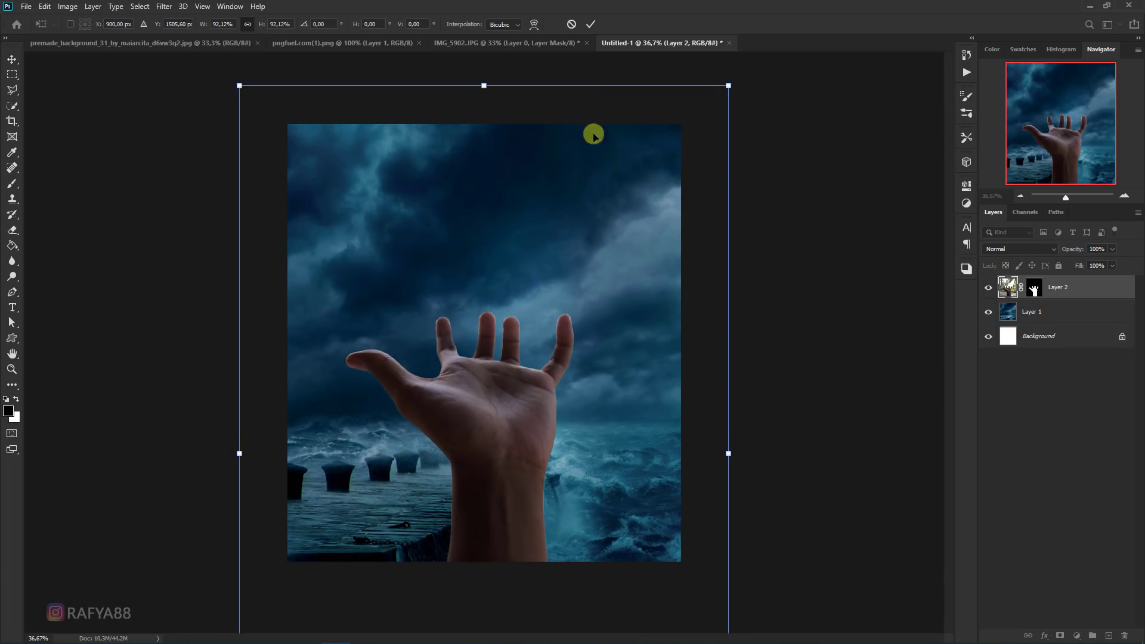
pyautogui.click(591, 24)
pyautogui.scroll(4, 570, 335)
pyautogui.scroll(5, 570, 335)
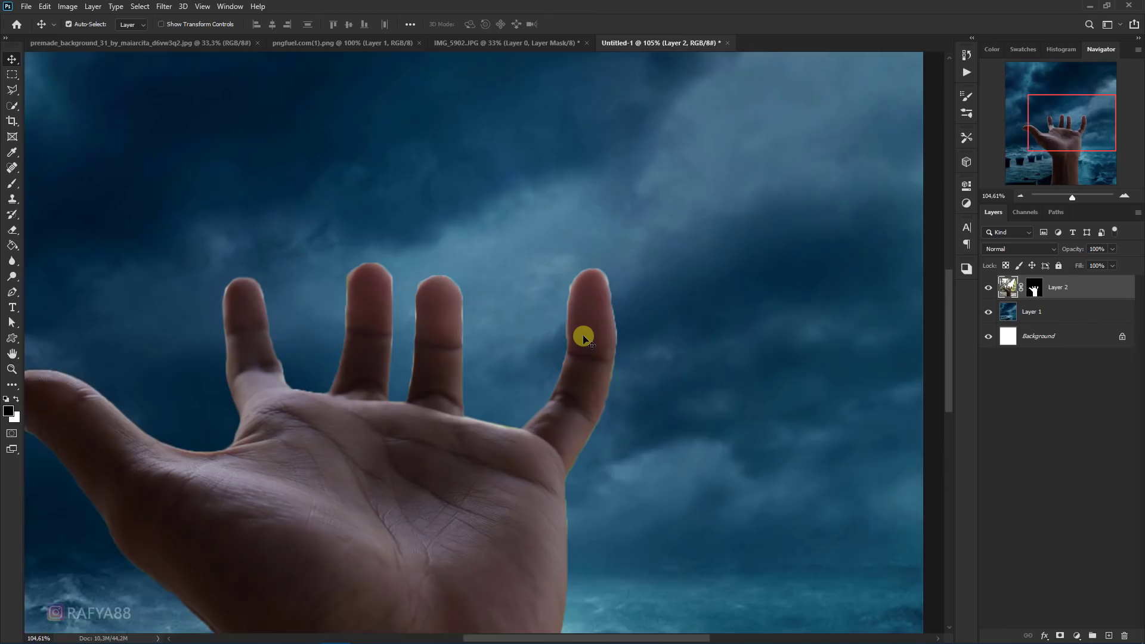
pyautogui.scroll(4, 583, 335)
# Refine the hand mask with Shift Edge -23%, Radius 1 px and Smooth 2
pyautogui.click(1035, 290)
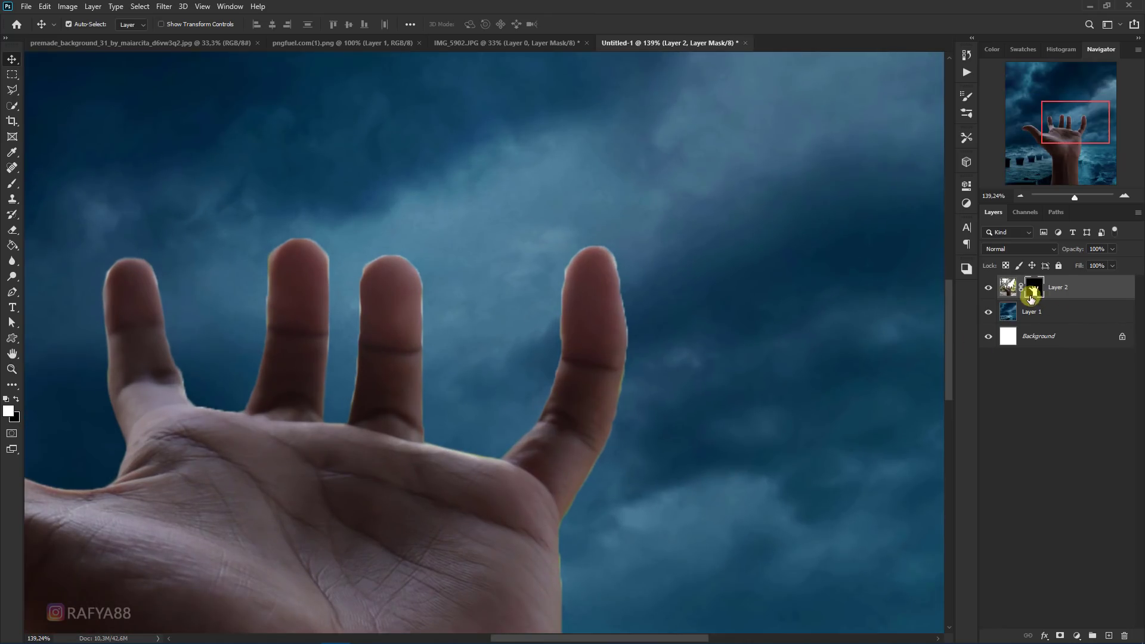
pyautogui.rightClick(1035, 290)
pyautogui.click(1092, 378)
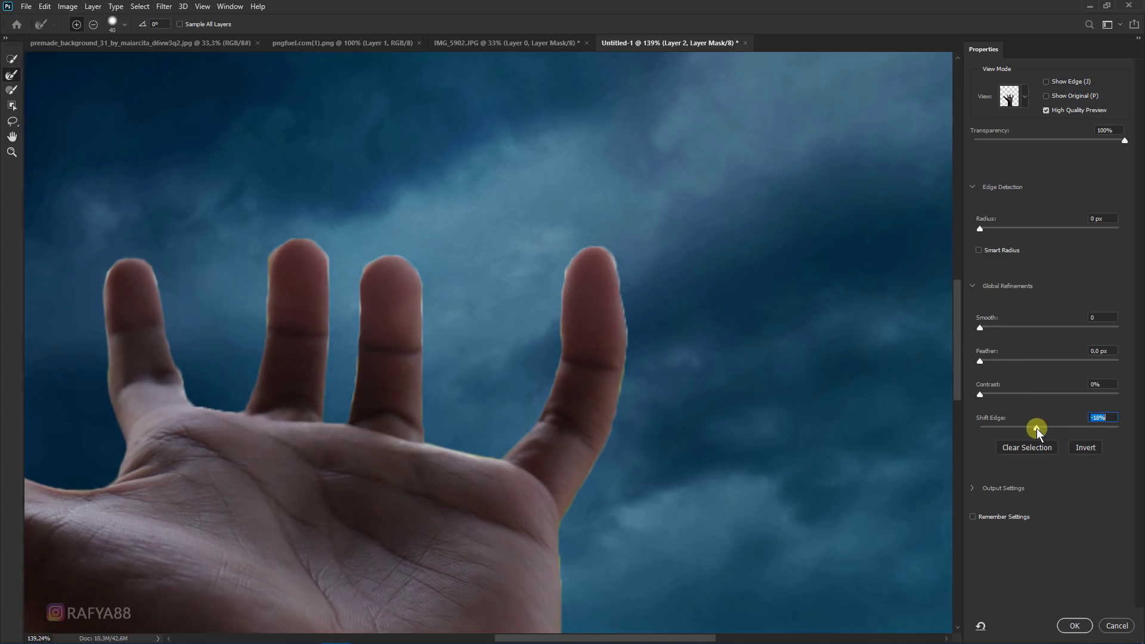
pyautogui.moveTo(1036, 428); pyautogui.dragTo(1033, 428)
pyautogui.moveTo(978, 229); pyautogui.dragTo(985, 228)
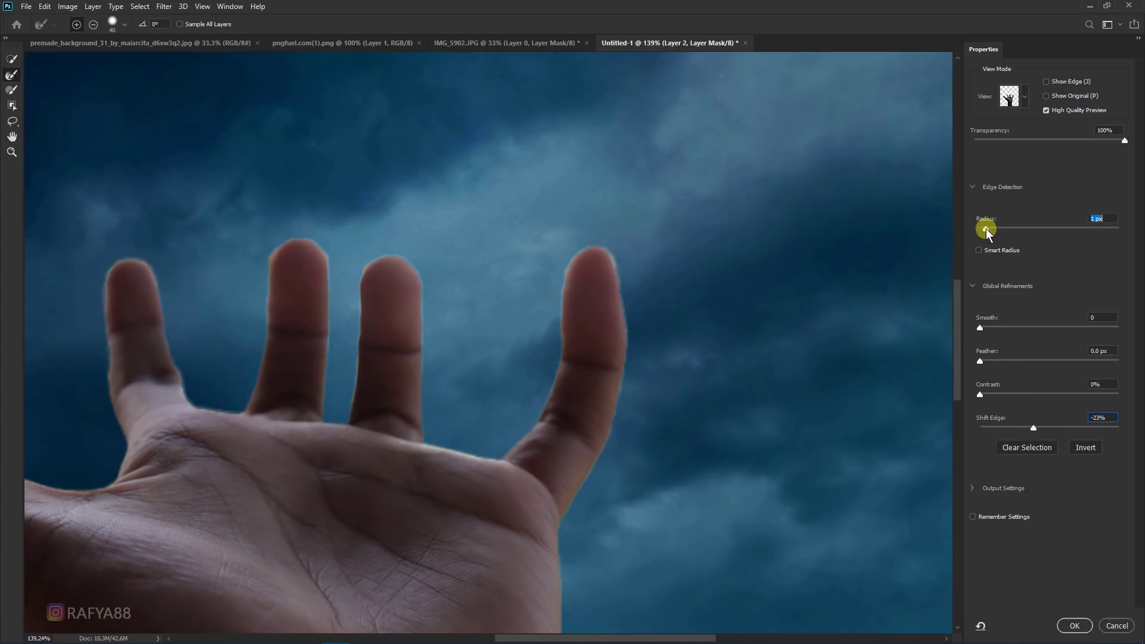
pyautogui.moveTo(979, 328); pyautogui.dragTo(981, 327)
pyautogui.click(1073, 625)
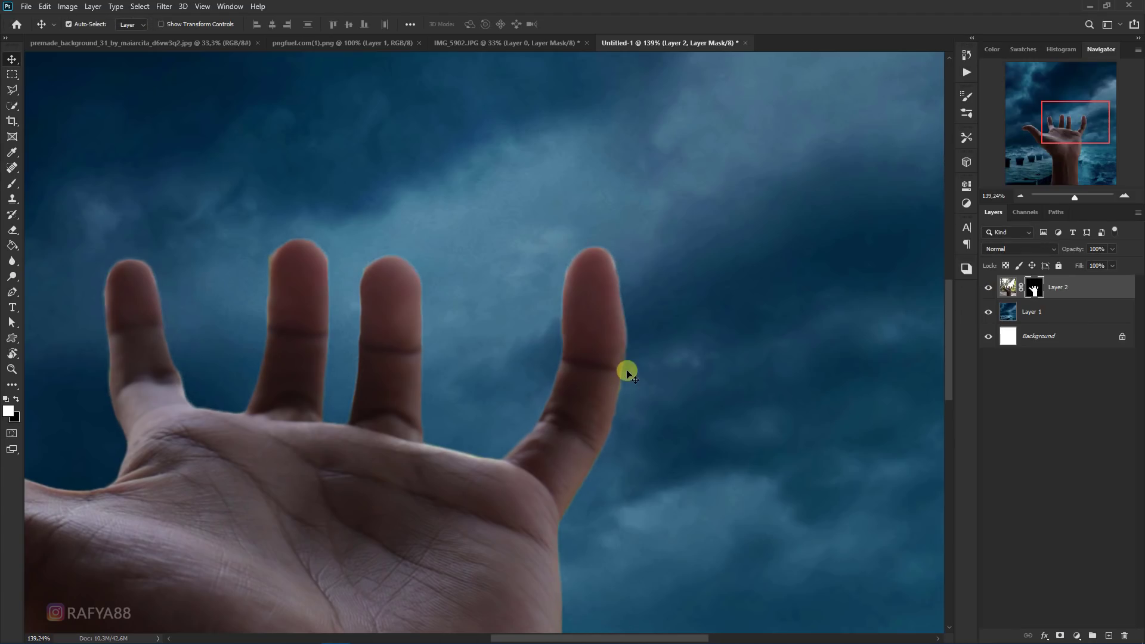
# Give the hand layer a Blue colour label and select the bg layer
pyautogui.scroll(-3, 606, 332)
pyautogui.scroll(-1, 565, 358)
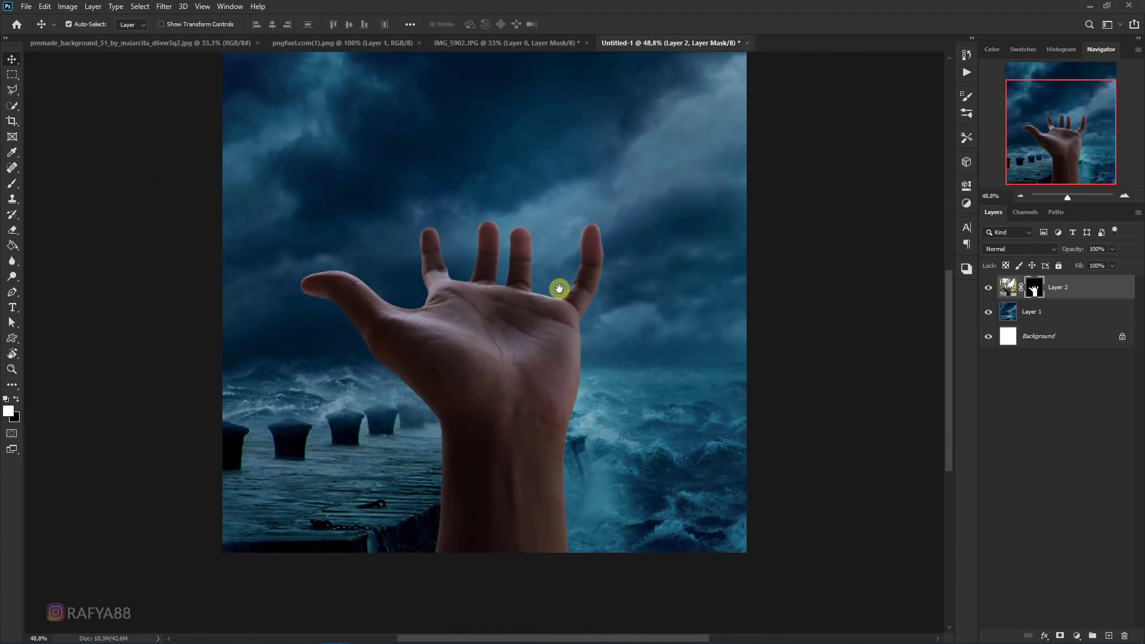
pyautogui.scroll(-1, 558, 310)
pyautogui.scroll(-1, 557, 313)
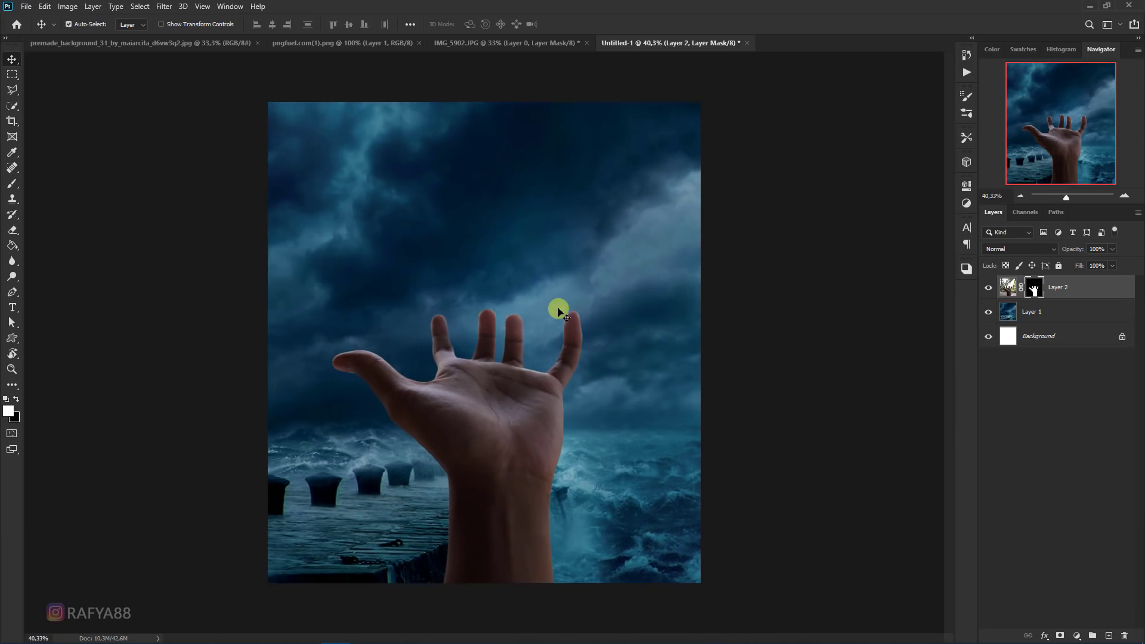
pyautogui.hotkey('ctrl', '2')
pyautogui.write('hand')
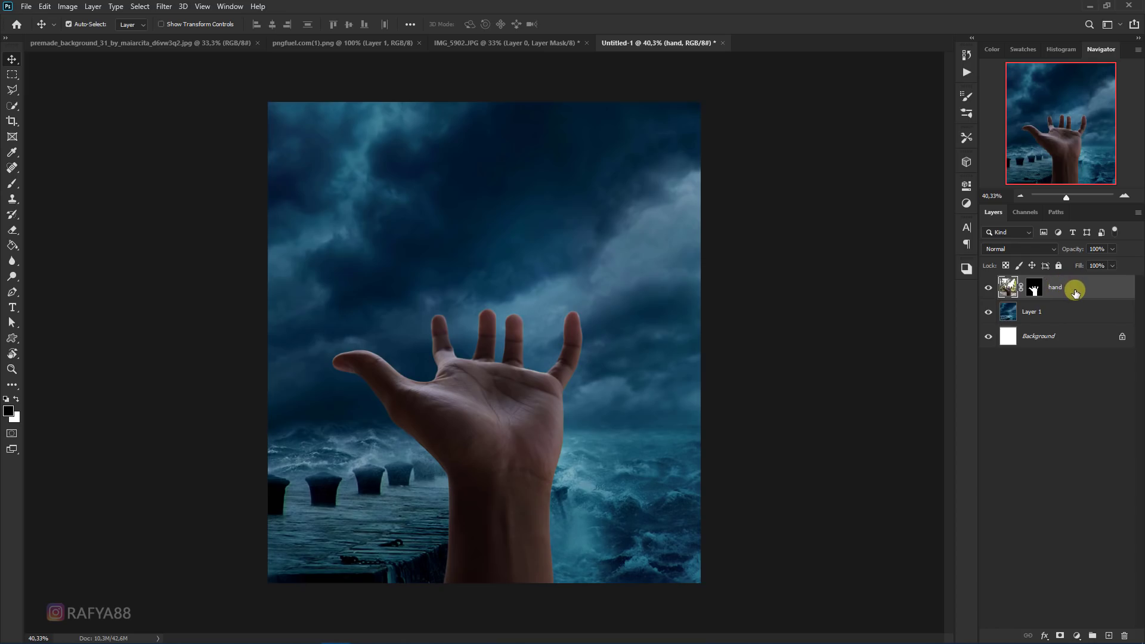
pyautogui.rightClick(1075, 292)
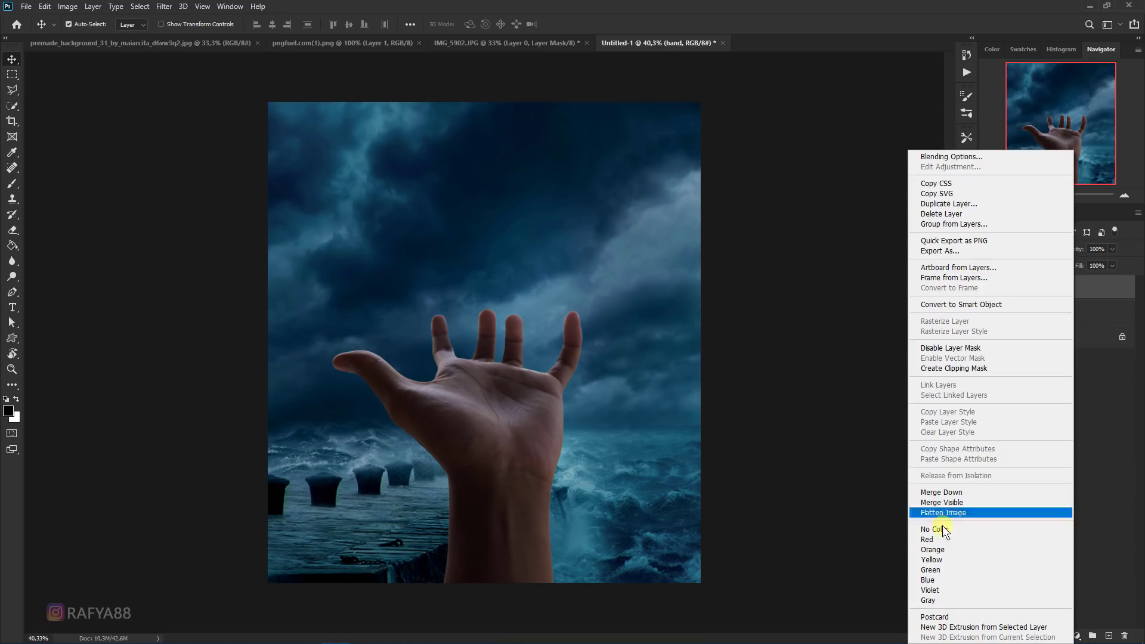
pyautogui.click(943, 580)
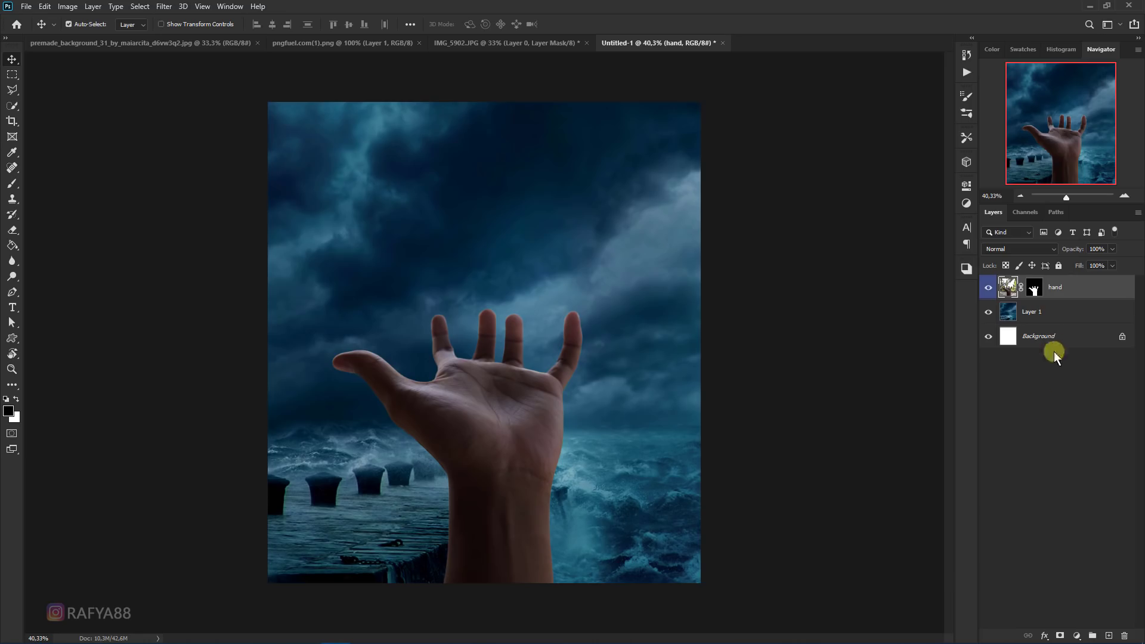
pyautogui.scroll(-3, 364, 387)
pyautogui.scroll(1, 452, 388)
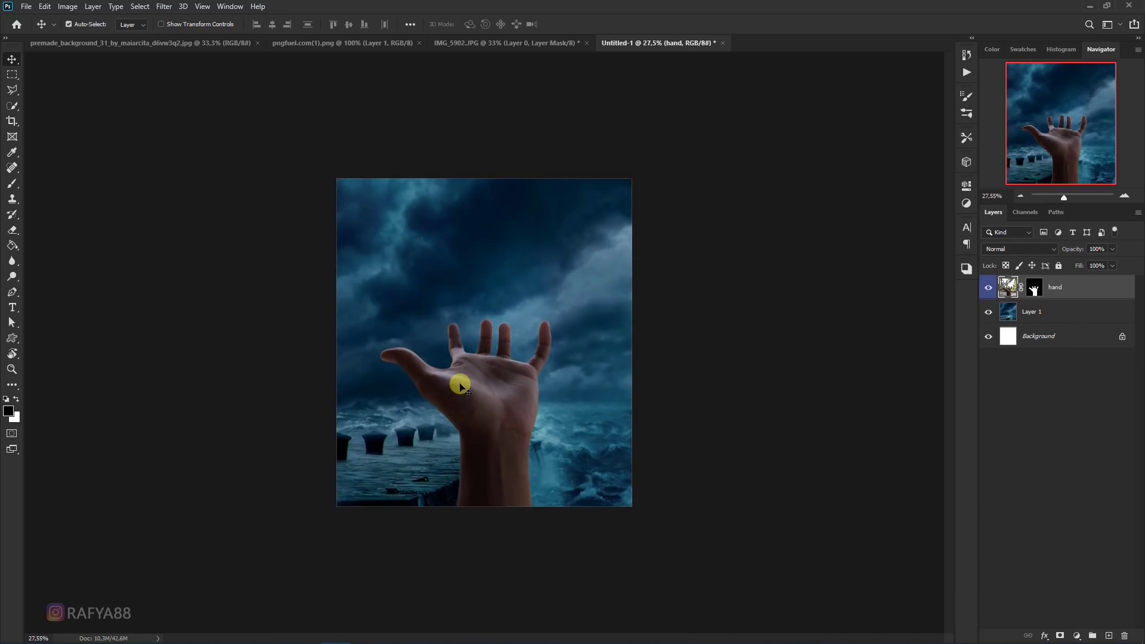
pyautogui.scroll(1, 460, 387)
pyautogui.click(1053, 314)
pyautogui.scroll(1, 477, 475)
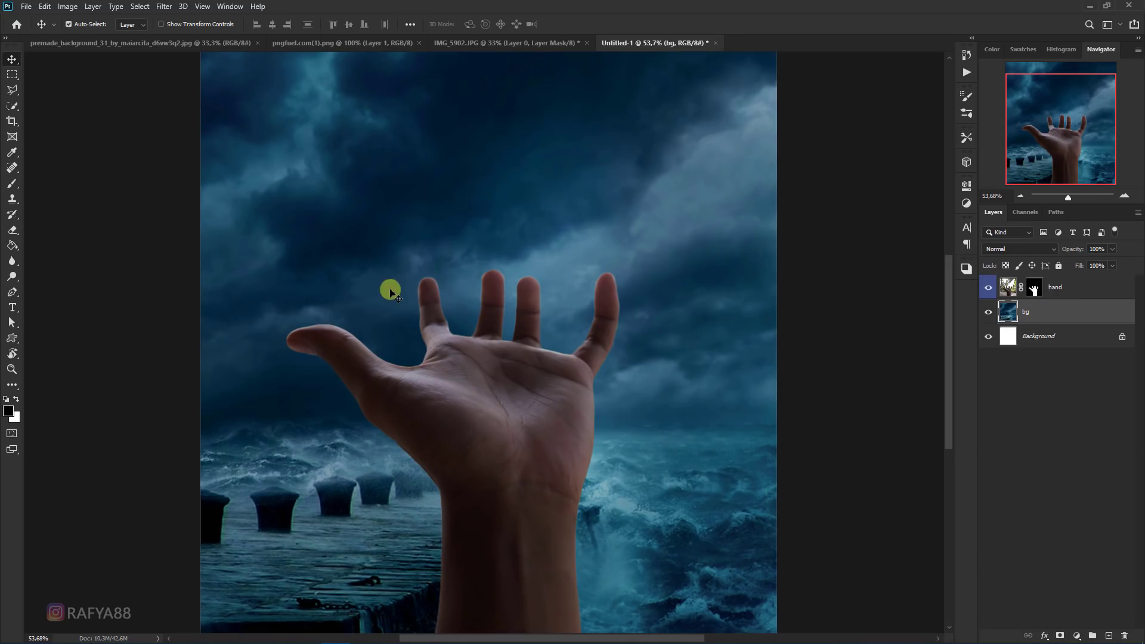
pyautogui.scroll(-2, 391, 291)
pyautogui.scroll(1, 388, 286)
# Apply a Field Blur to bg with pins at 19 px in the sky and 13 px at the wrist
pyautogui.click(162, 8)
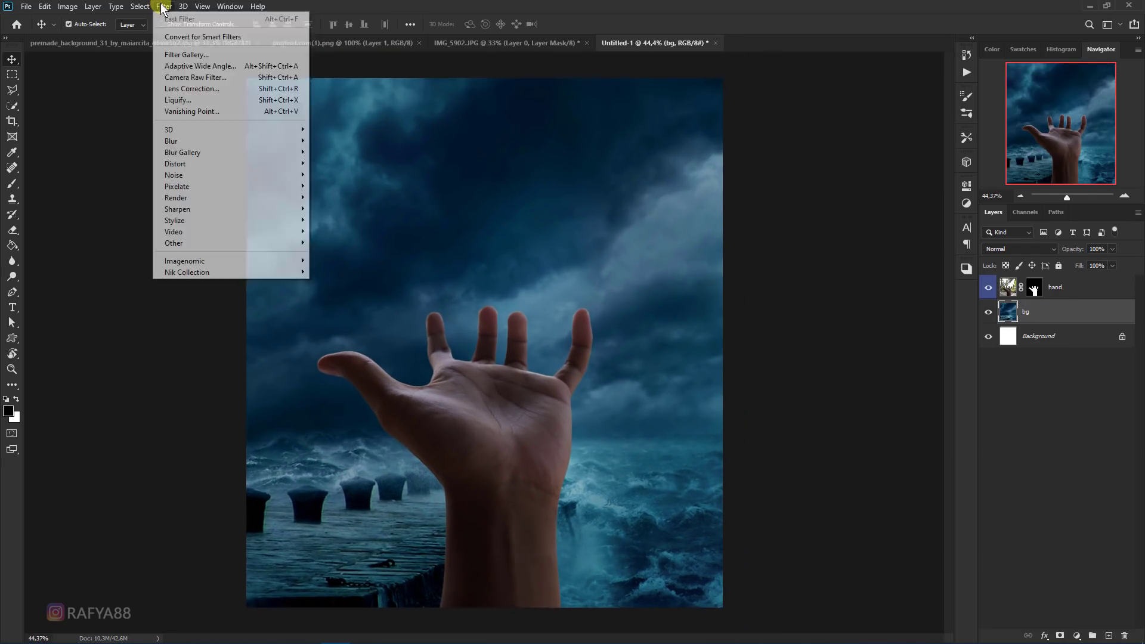
pyautogui.moveTo(183, 152)
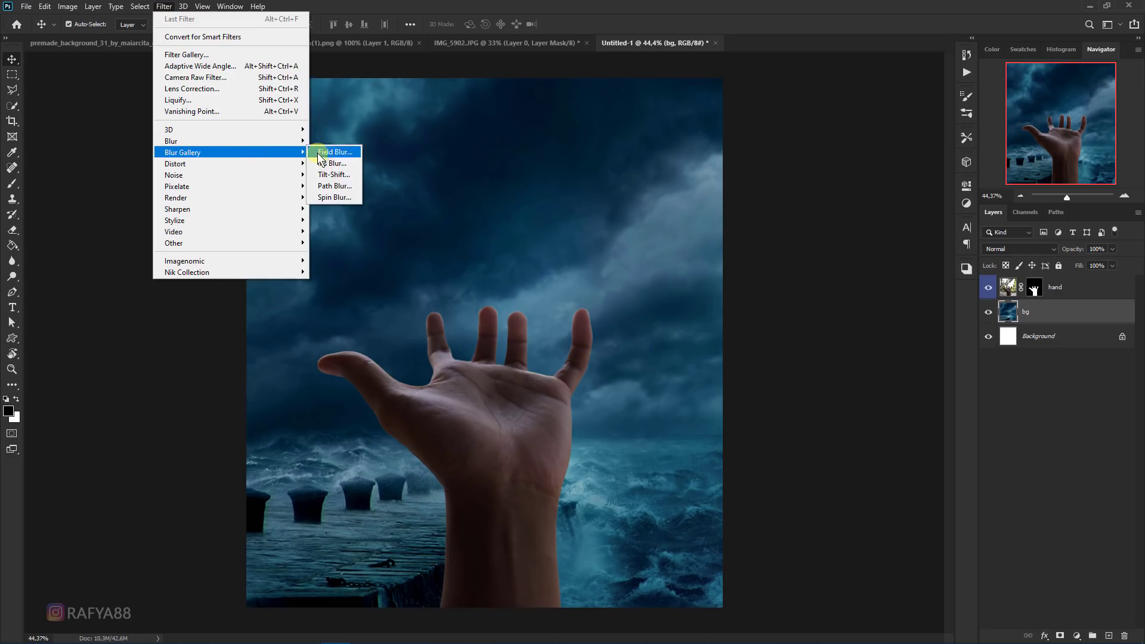
pyautogui.click(349, 156)
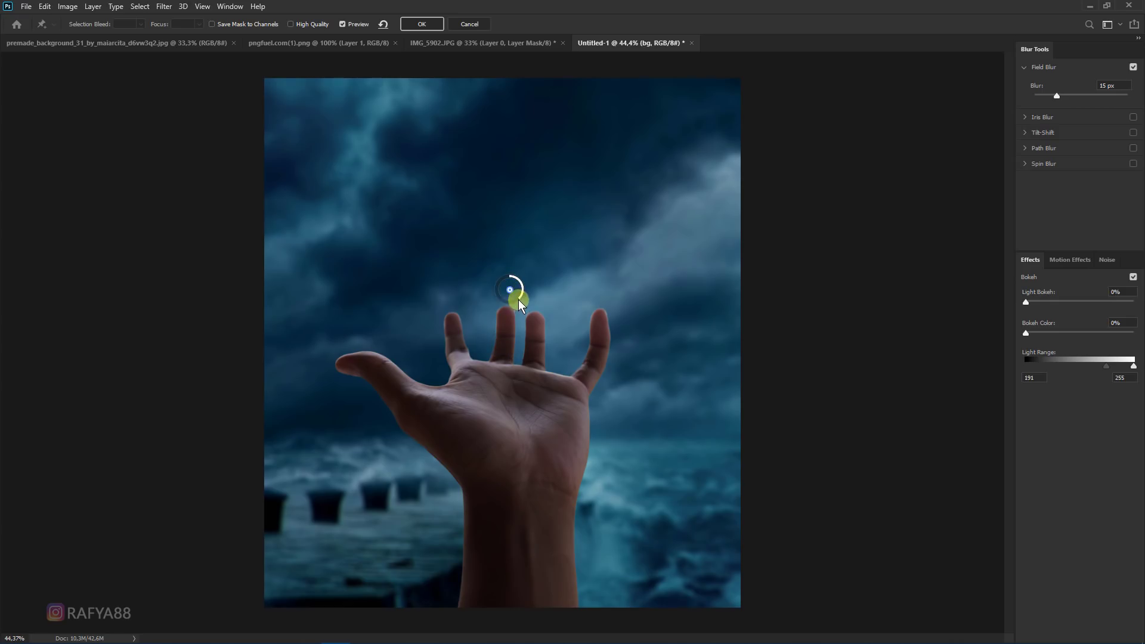
pyautogui.moveTo(517, 299); pyautogui.dragTo(512, 306)
pyautogui.click(535, 549)
pyautogui.moveTo(545, 553); pyautogui.dragTo(545, 556)
pyautogui.click(510, 290)
pyautogui.moveTo(520, 289)
pyautogui.mouseDown()
pyautogui.moveTo(531, 292)
pyautogui.moveTo(502, 302)
pyautogui.moveTo(517, 299)
pyautogui.mouseUp()
pyautogui.click(434, 23)
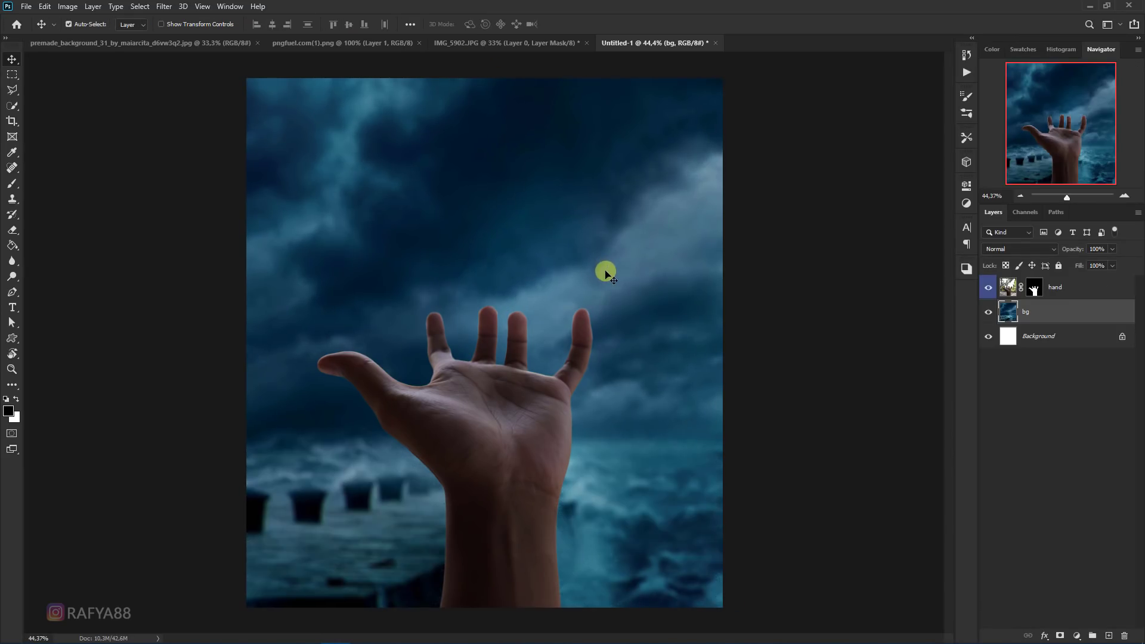
pyautogui.scroll(-2, 559, 307)
# Nudge the hand layer down and slightly to the right
pyautogui.scroll(1, 559, 307)
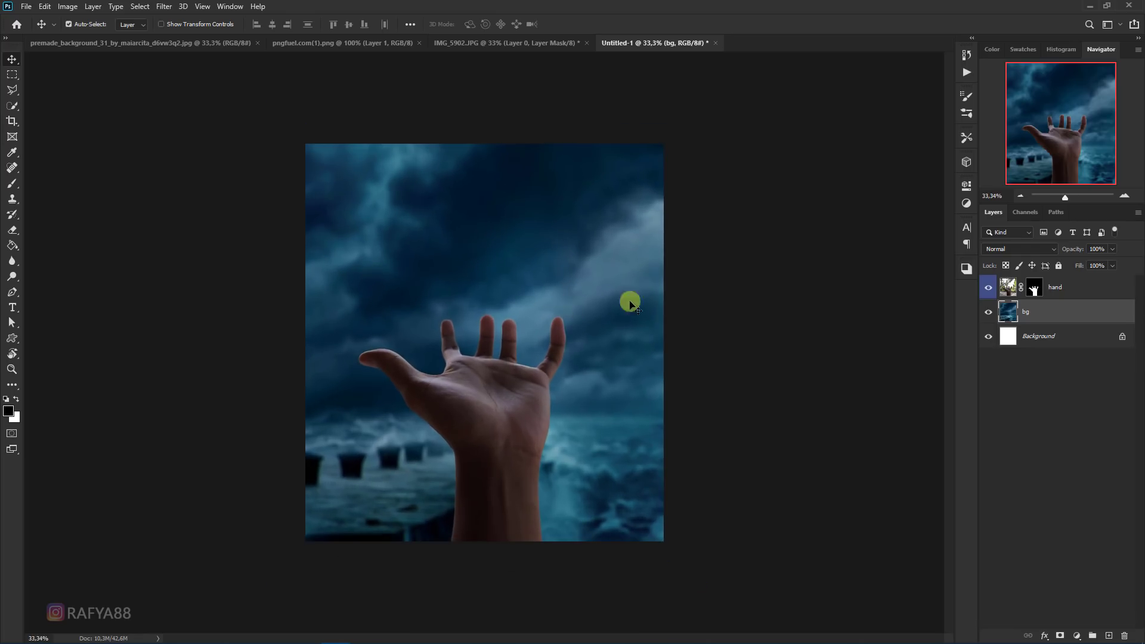
pyautogui.click(1071, 288)
pyautogui.moveTo(510, 395); pyautogui.dragTo(494, 411)
# Grade the hand in Camera Raw: Highlights -100, Clarity +56, Shadows +28
pyautogui.click(164, 7)
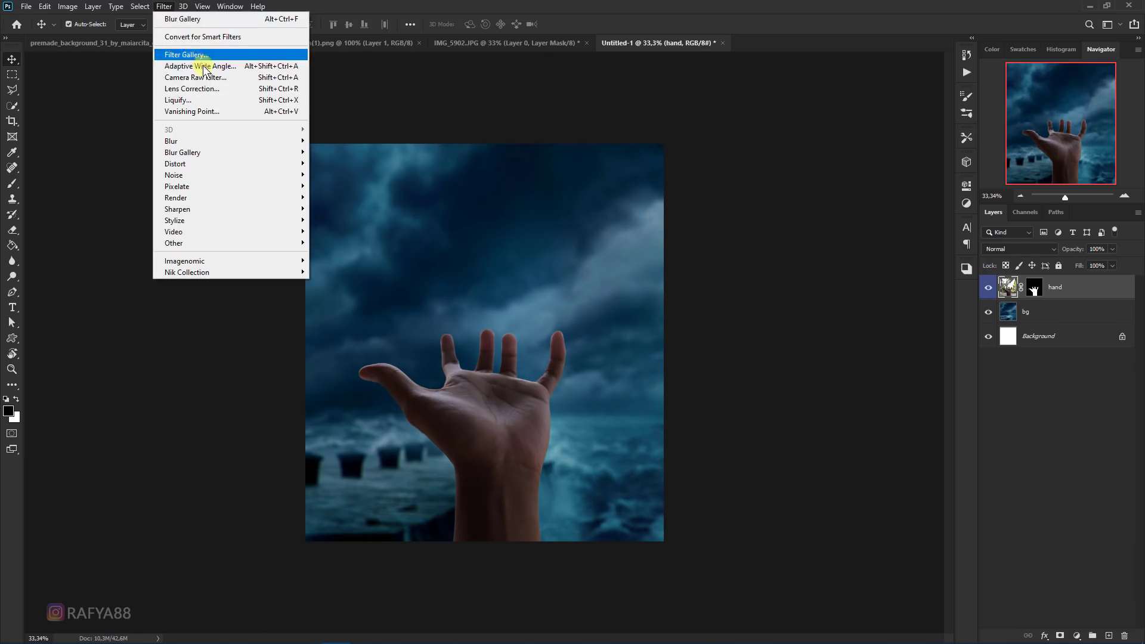
pyautogui.click(234, 78)
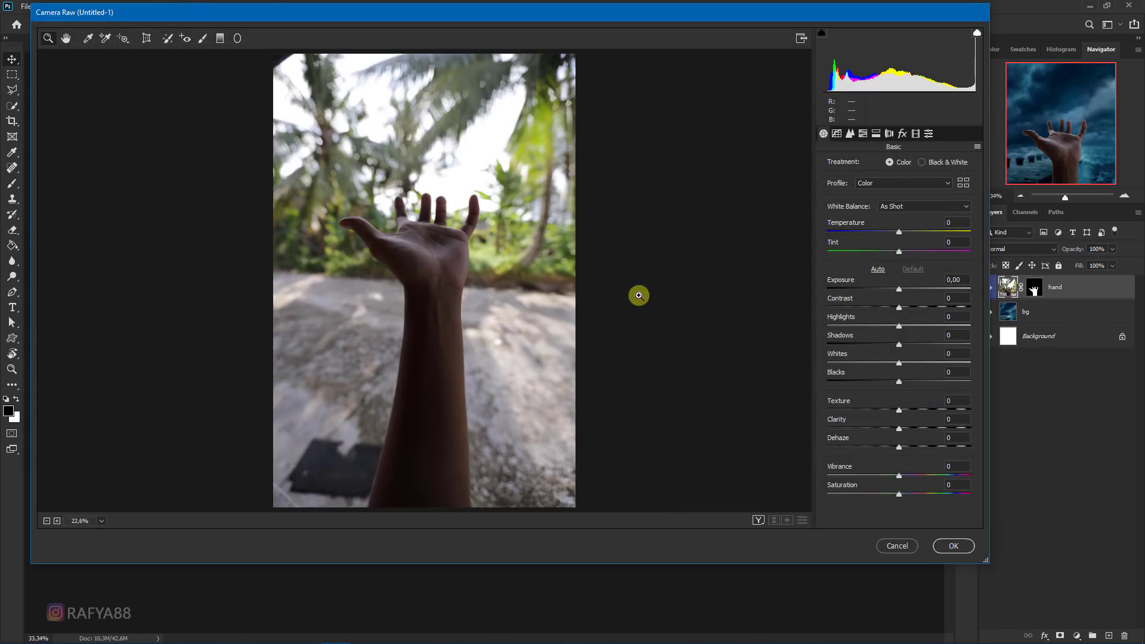
pyautogui.moveTo(897, 327); pyautogui.dragTo(820, 325)
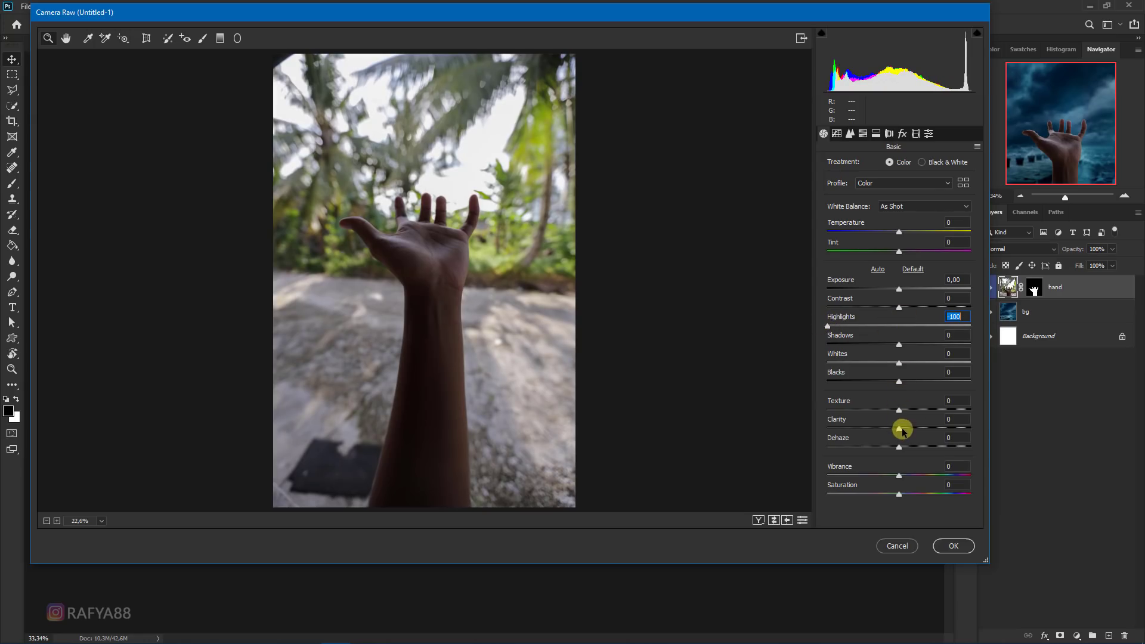
pyautogui.moveTo(899, 428); pyautogui.dragTo(943, 427)
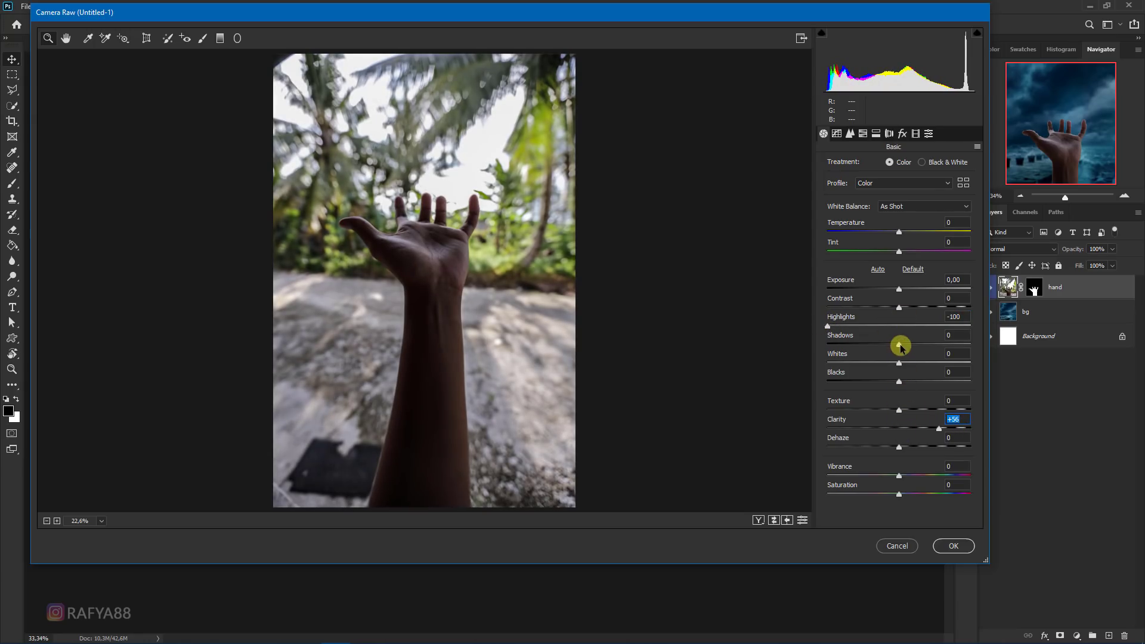
pyautogui.moveTo(900, 347)
pyautogui.mouseDown()
pyautogui.moveTo(917, 350)
pyautogui.moveTo(874, 366)
pyautogui.mouseUp()
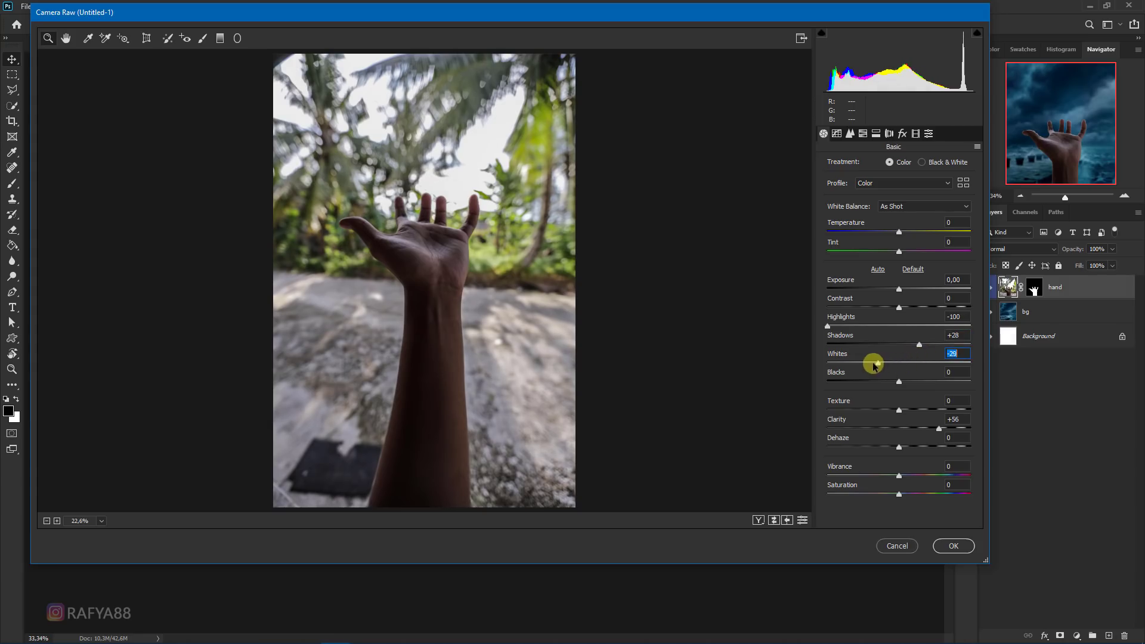
pyautogui.click(952, 546)
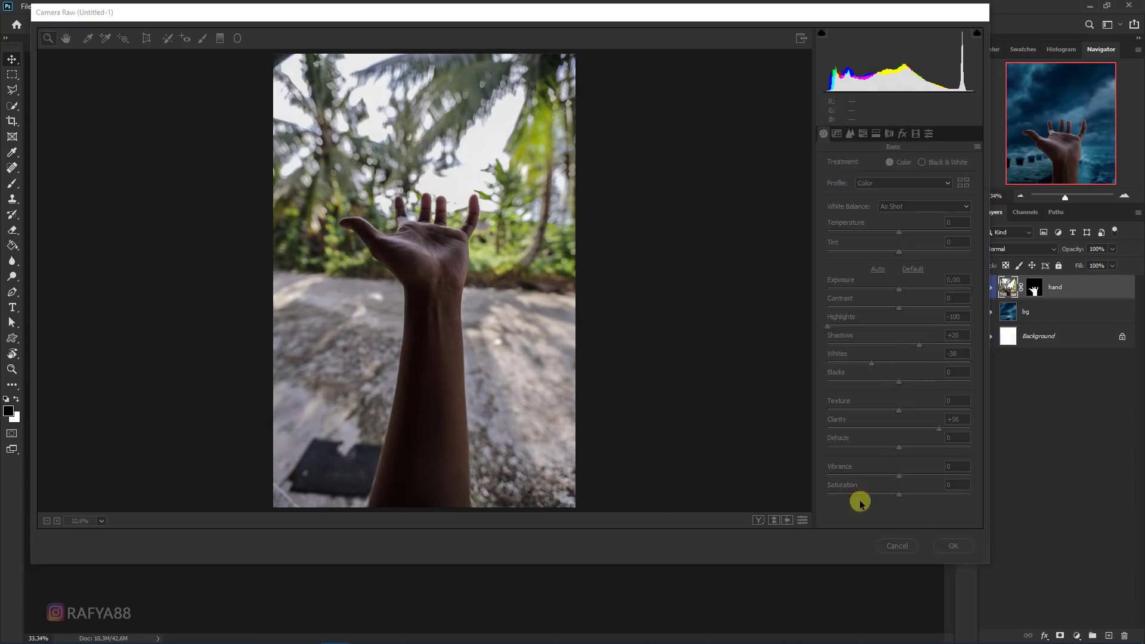
pyautogui.scroll(1, 582, 438)
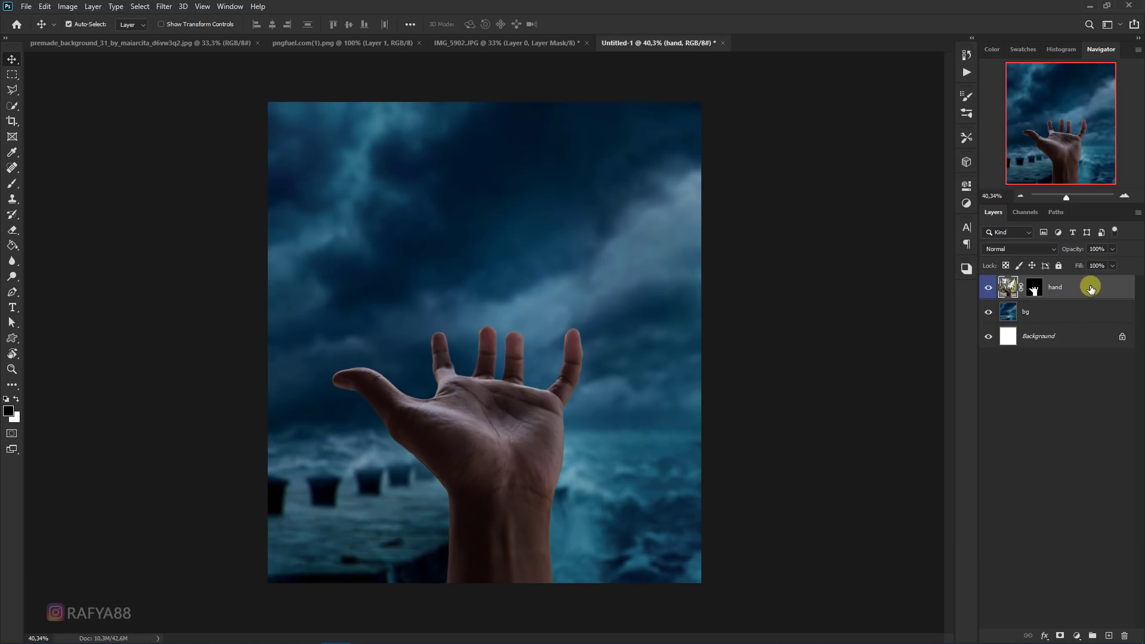
# Clip a Color Balance layer to the hand with midtones Cyan -27 and Blue +12
pyautogui.click(1076, 635)
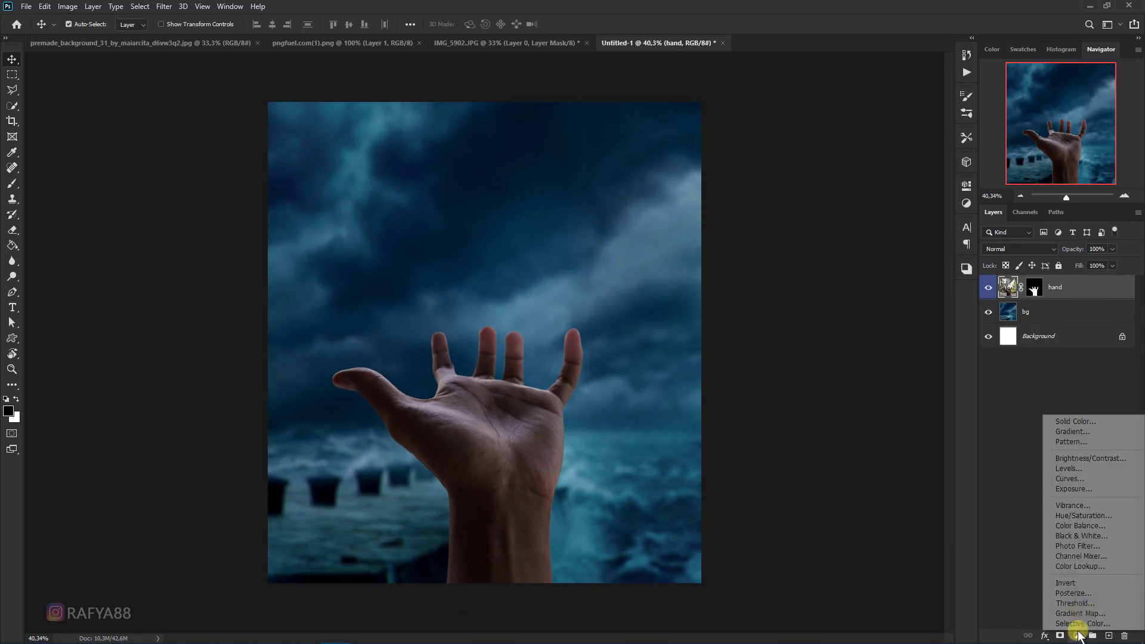
pyautogui.click(1110, 525)
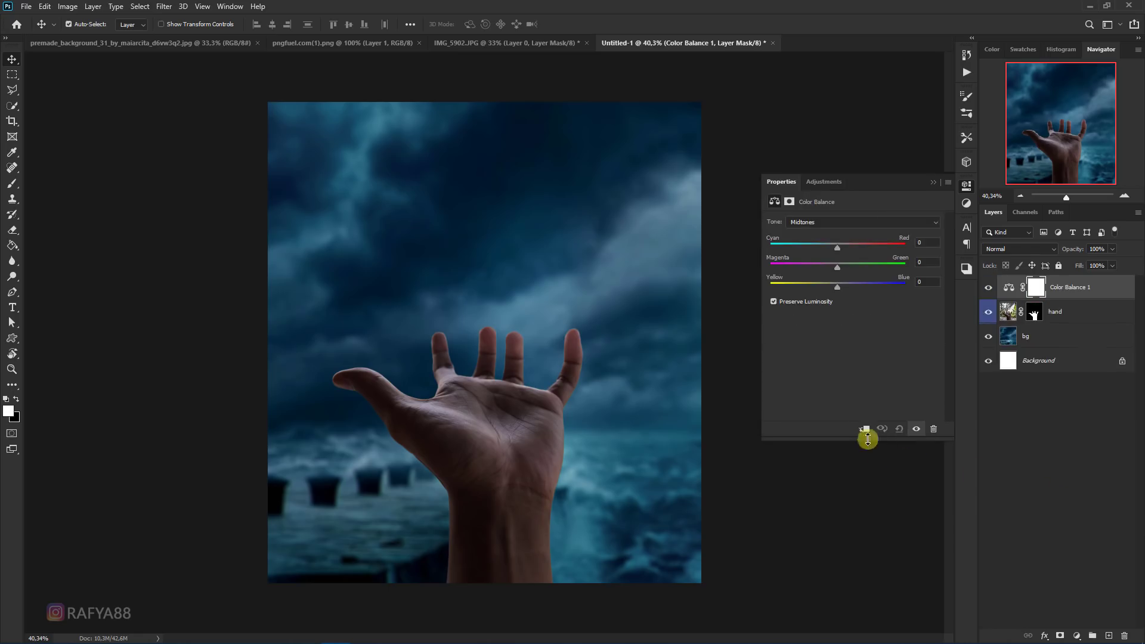
pyautogui.moveTo(820, 244); pyautogui.dragTo(817, 245)
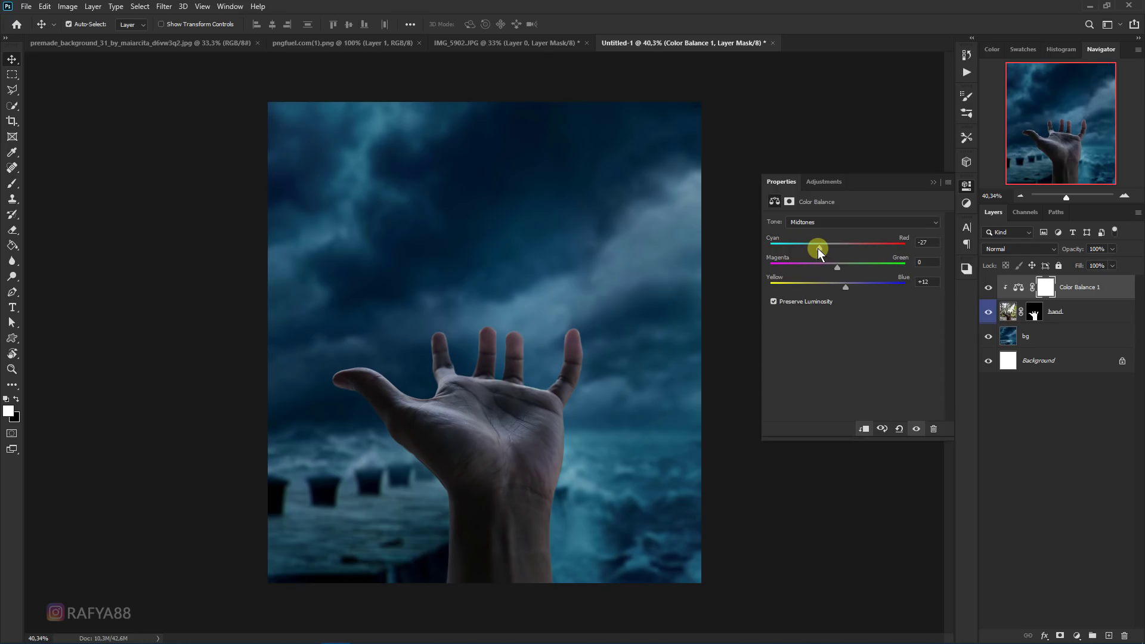
pyautogui.click(932, 181)
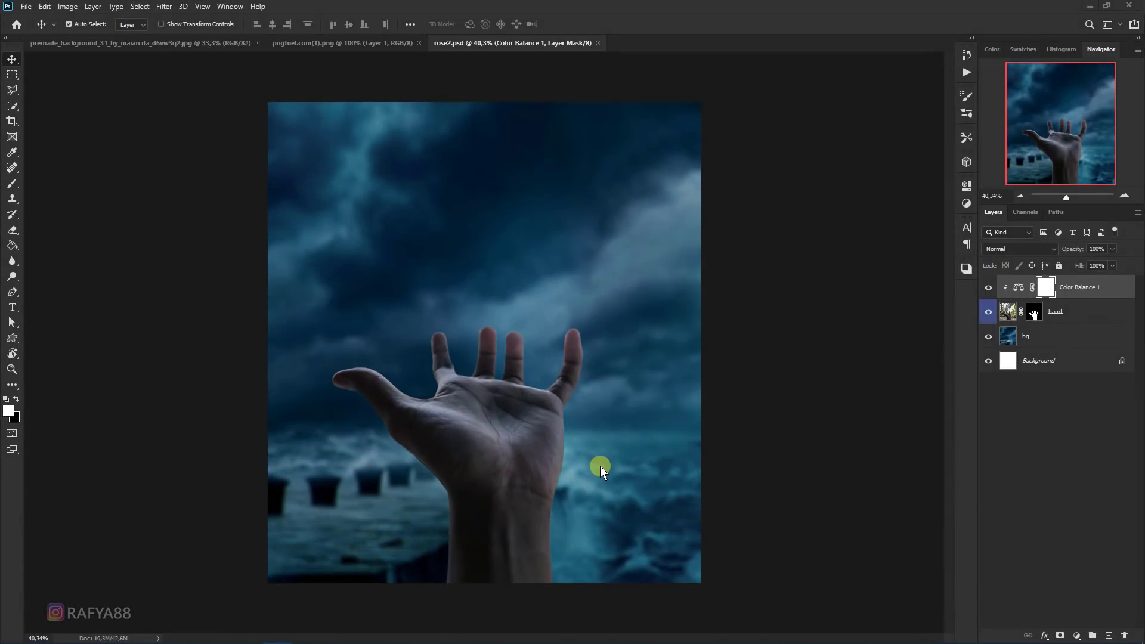
pyautogui.scroll(1, 599, 466)
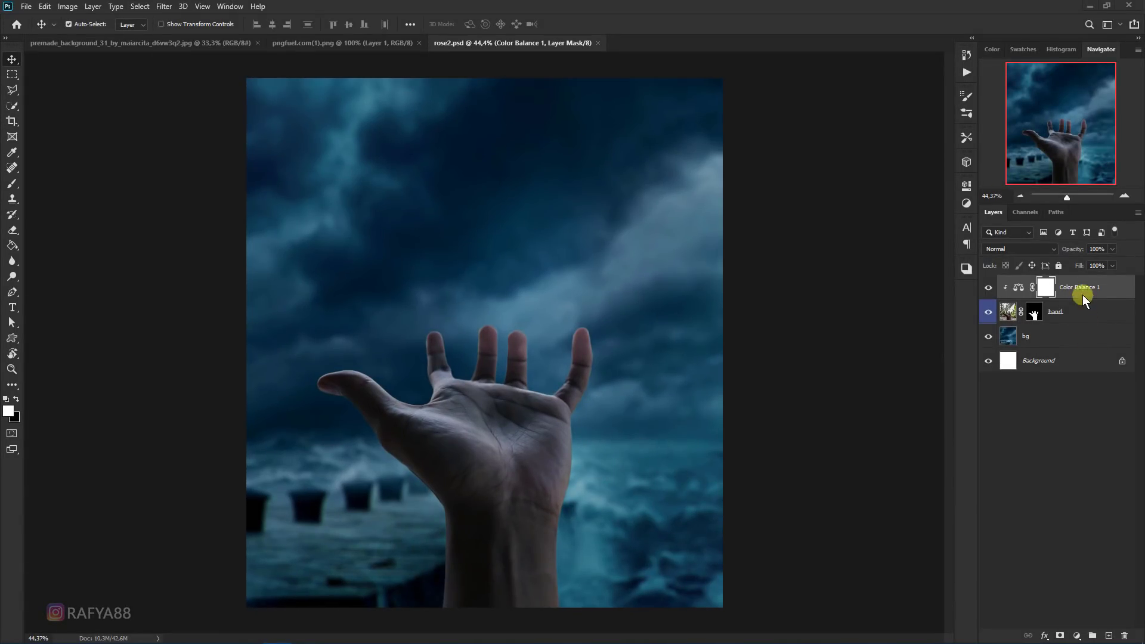
pyautogui.click(1075, 635)
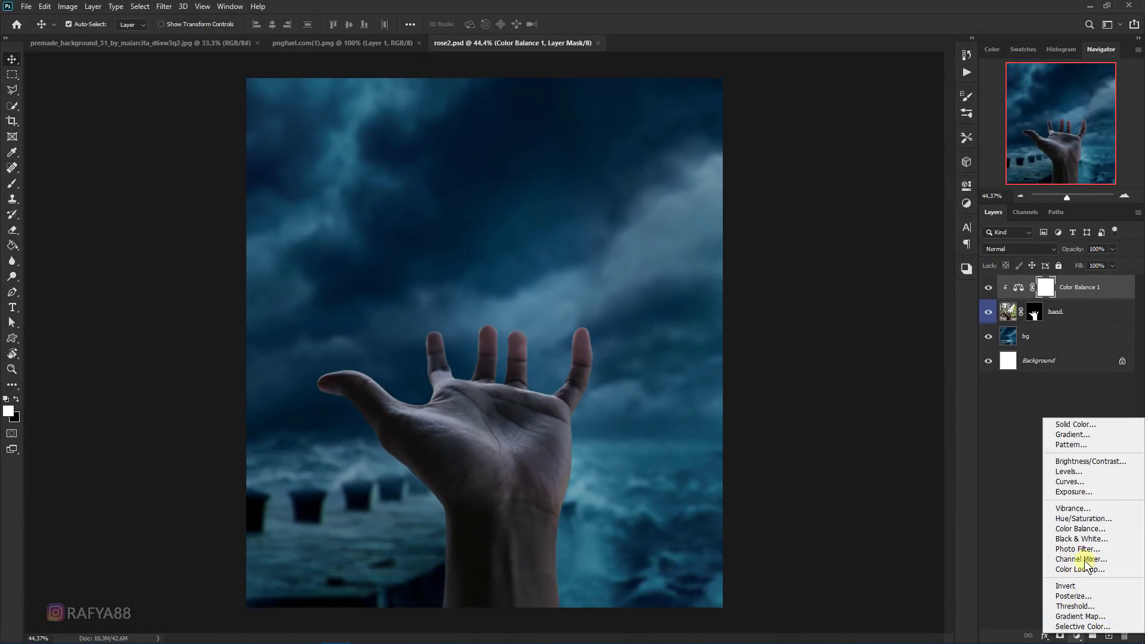
# Clip a Levels layer to the hand with output white lowered to 134
pyautogui.click(1096, 471)
pyautogui.click(863, 428)
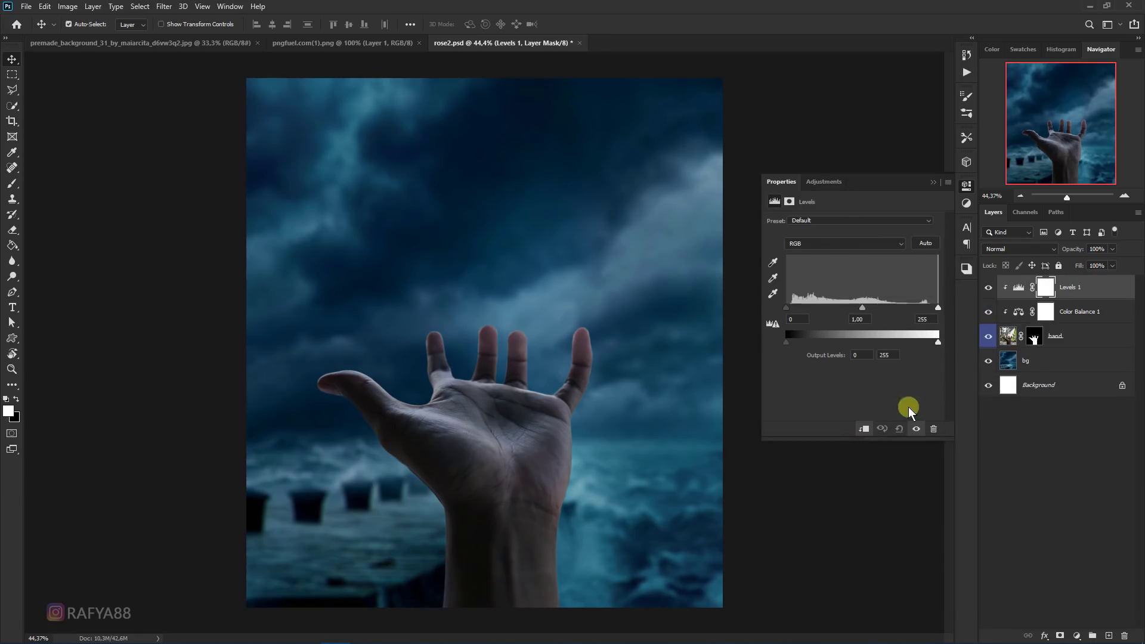
pyautogui.moveTo(932, 344); pyautogui.dragTo(883, 341)
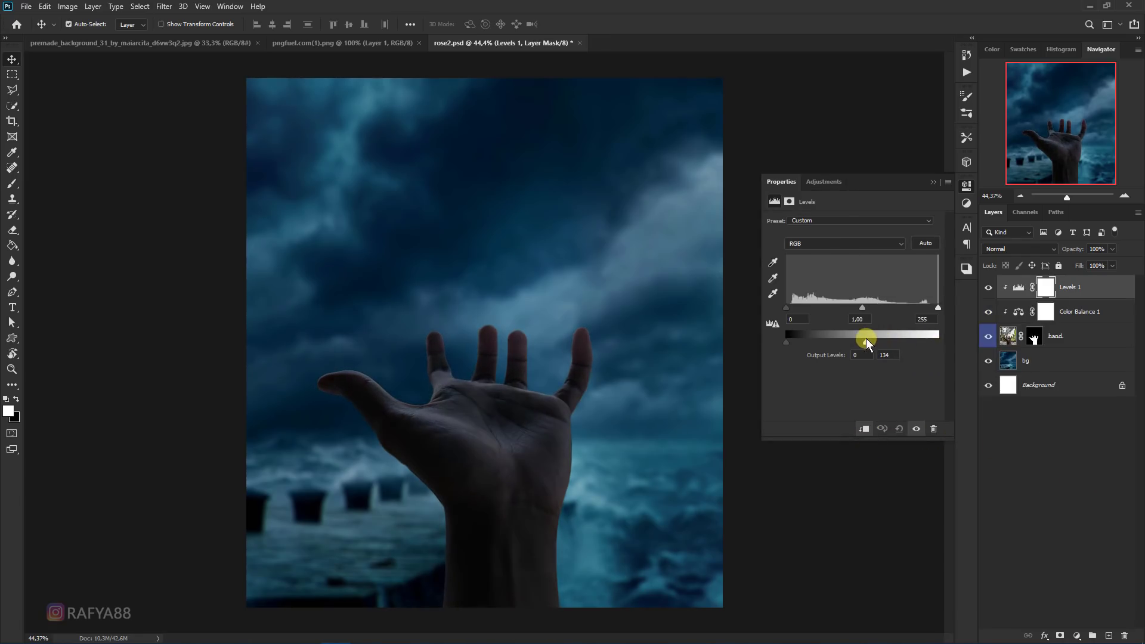
pyautogui.click(932, 183)
pyautogui.click(12, 183)
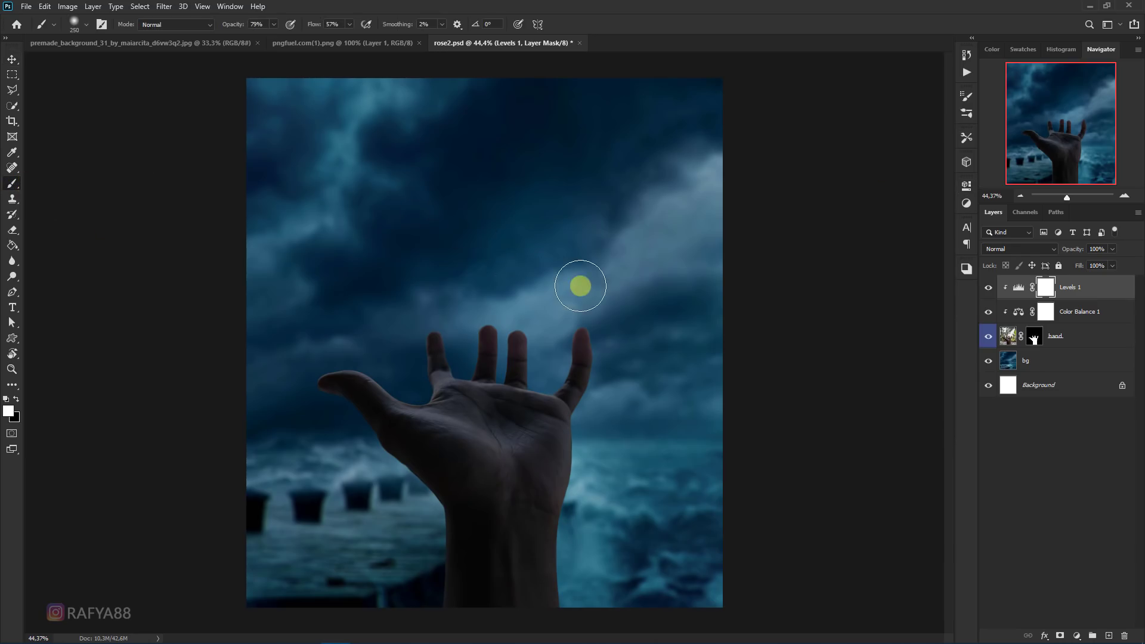
# Paint black on the Levels 1 mask along the pinky tip and middle finger edge
pyautogui.scroll(2, 578, 278)
pyautogui.moveTo(575, 262); pyautogui.dragTo(570, 262)
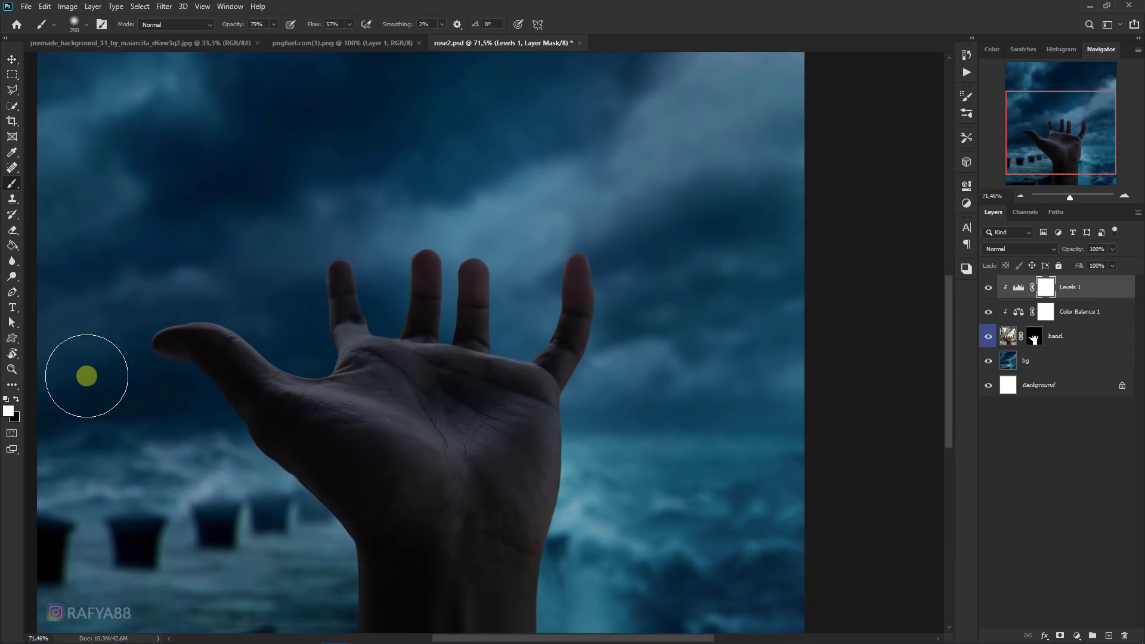
pyautogui.click(17, 398)
pyautogui.scroll(2, 608, 320)
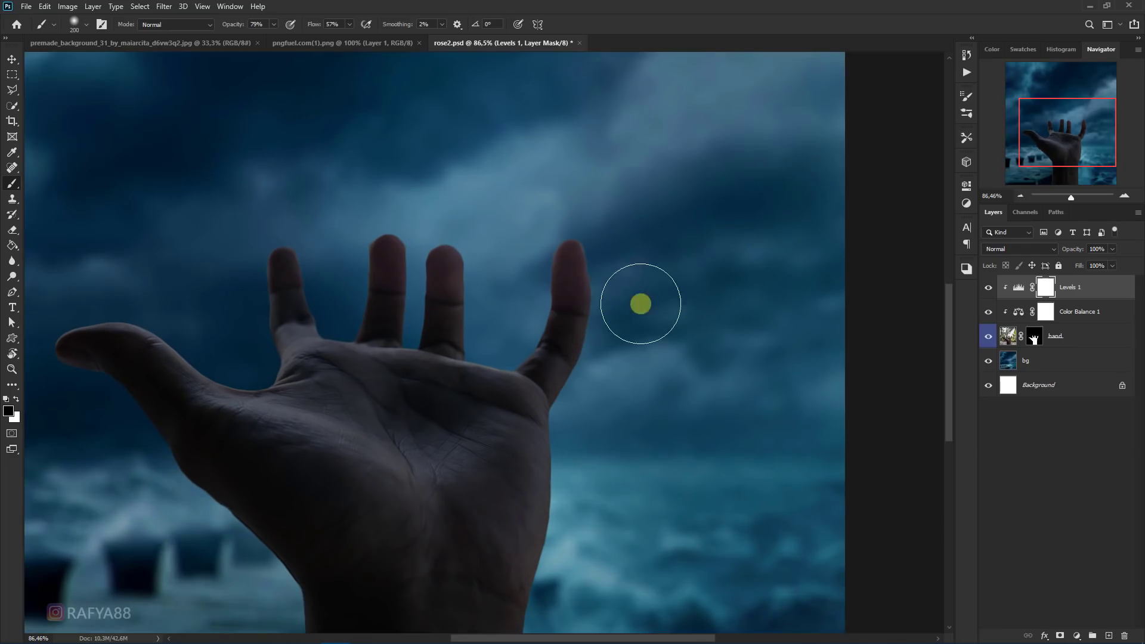
pyautogui.press('[')
pyautogui.press('[')
pyautogui.press('[')
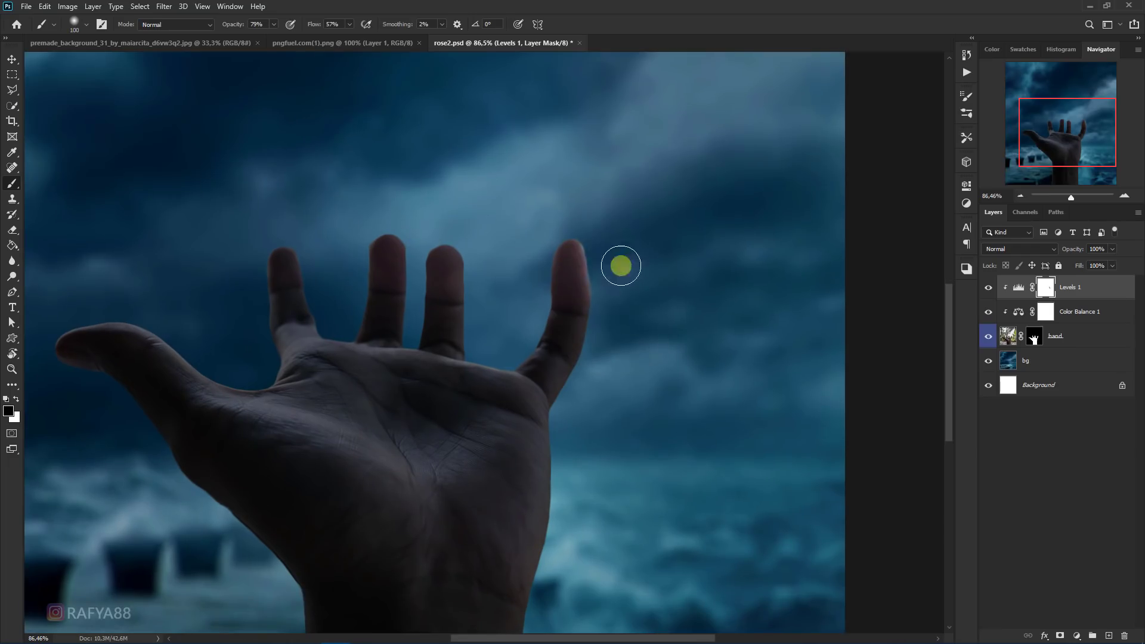
pyautogui.moveTo(594, 232)
pyautogui.mouseDown()
pyautogui.moveTo(601, 290)
pyautogui.moveTo(588, 396)
pyautogui.moveTo(572, 424)
pyautogui.moveTo(608, 421)
pyautogui.moveTo(570, 542)
pyautogui.mouseUp()
pyautogui.scroll(-2, 571, 541)
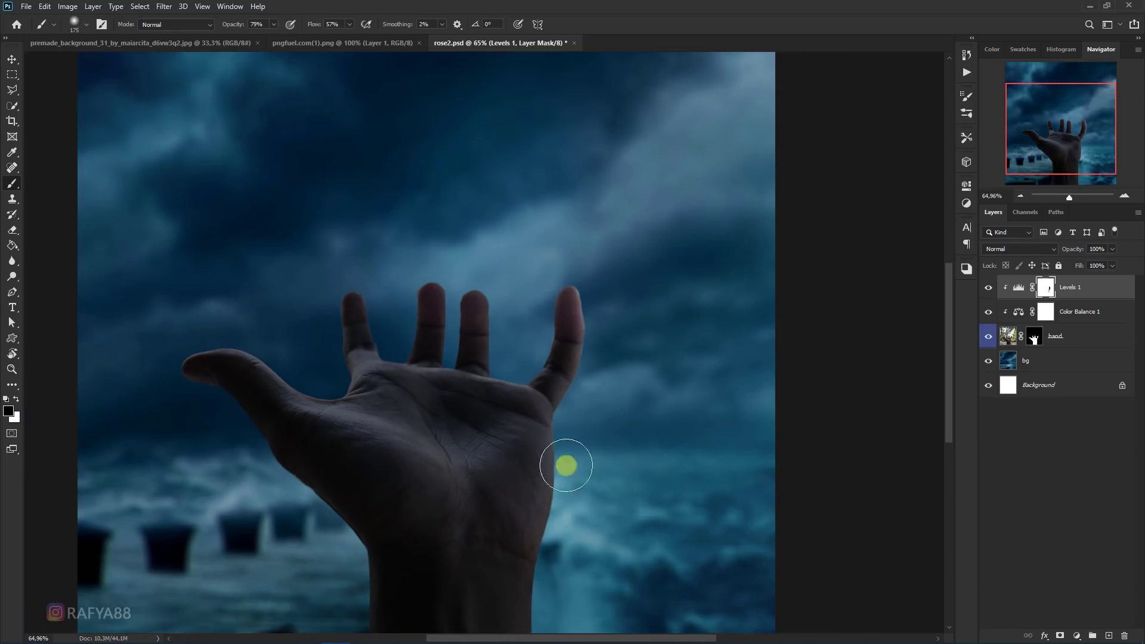
pyautogui.press(']')
pyautogui.press(']')
pyautogui.press(']')
pyautogui.press('[')
pyautogui.press('[')
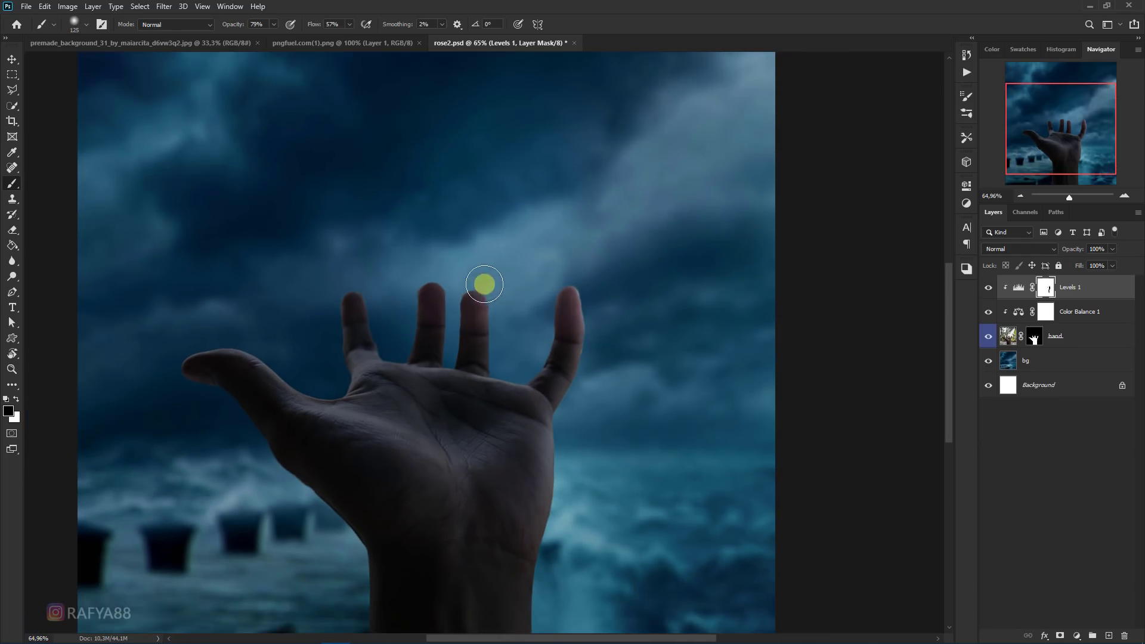
pyautogui.moveTo(501, 284); pyautogui.dragTo(500, 349)
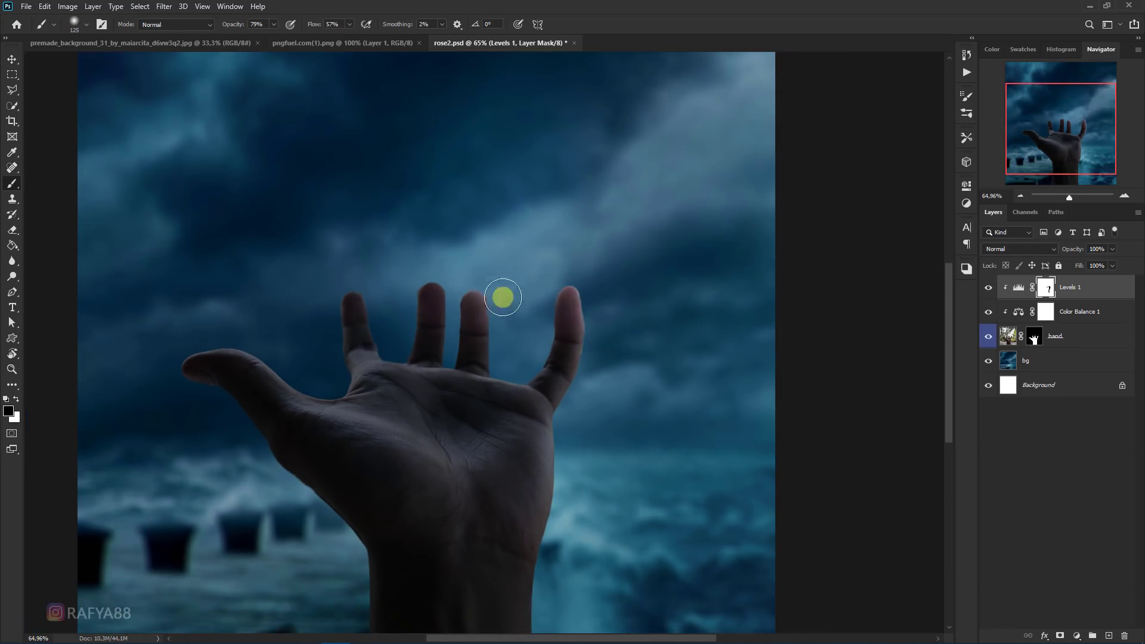
# Lighten the index finger and thumb edges, lower brush opacity to 68%, and undo one stroke
pyautogui.press('[')
pyautogui.press('[')
pyautogui.press('[')
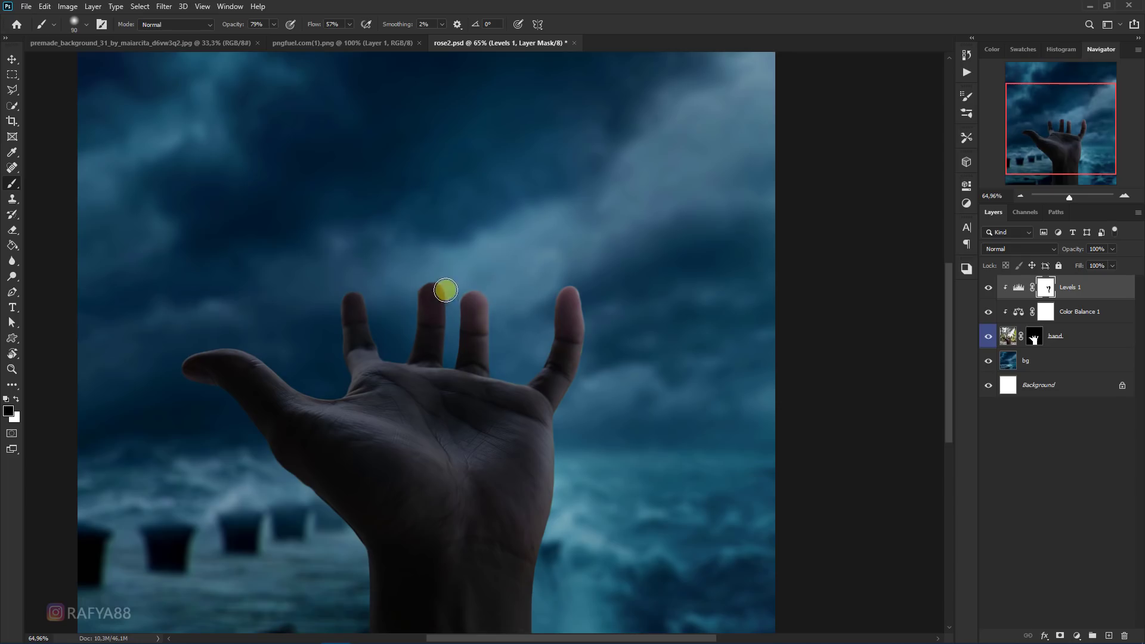
pyautogui.moveTo(355, 292); pyautogui.dragTo(380, 336)
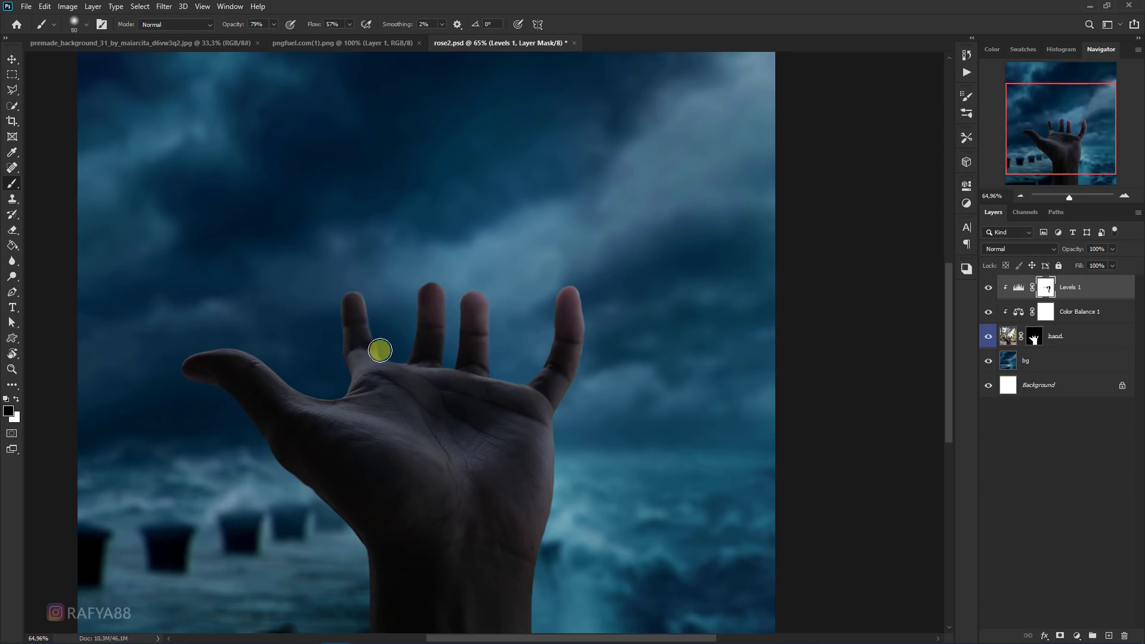
pyautogui.moveTo(217, 355); pyautogui.dragTo(316, 387)
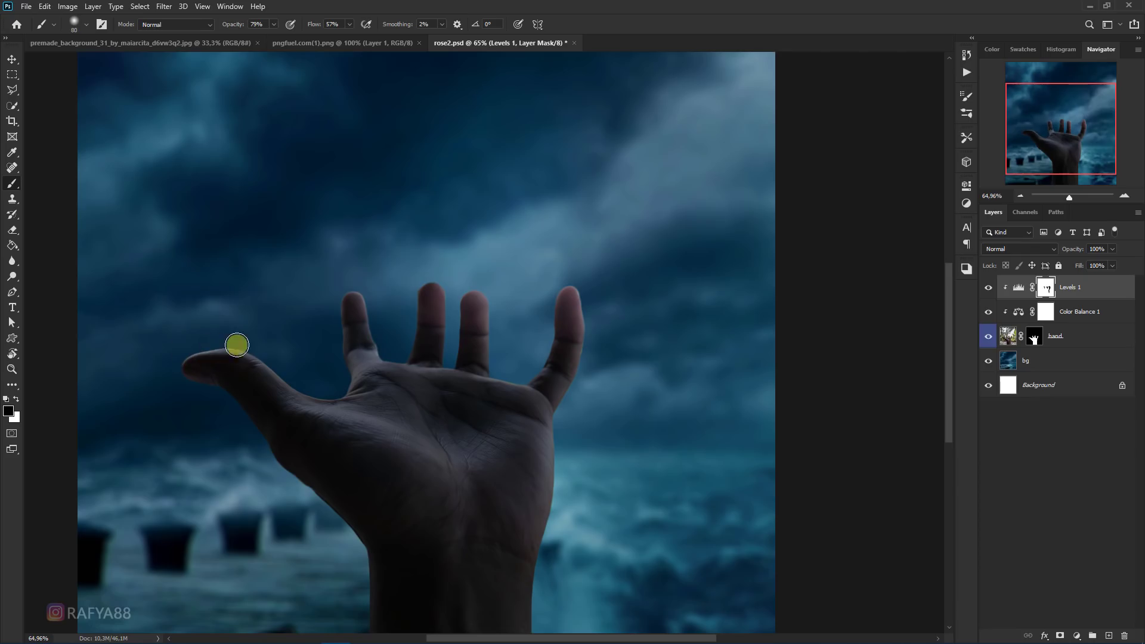
pyautogui.press(']')
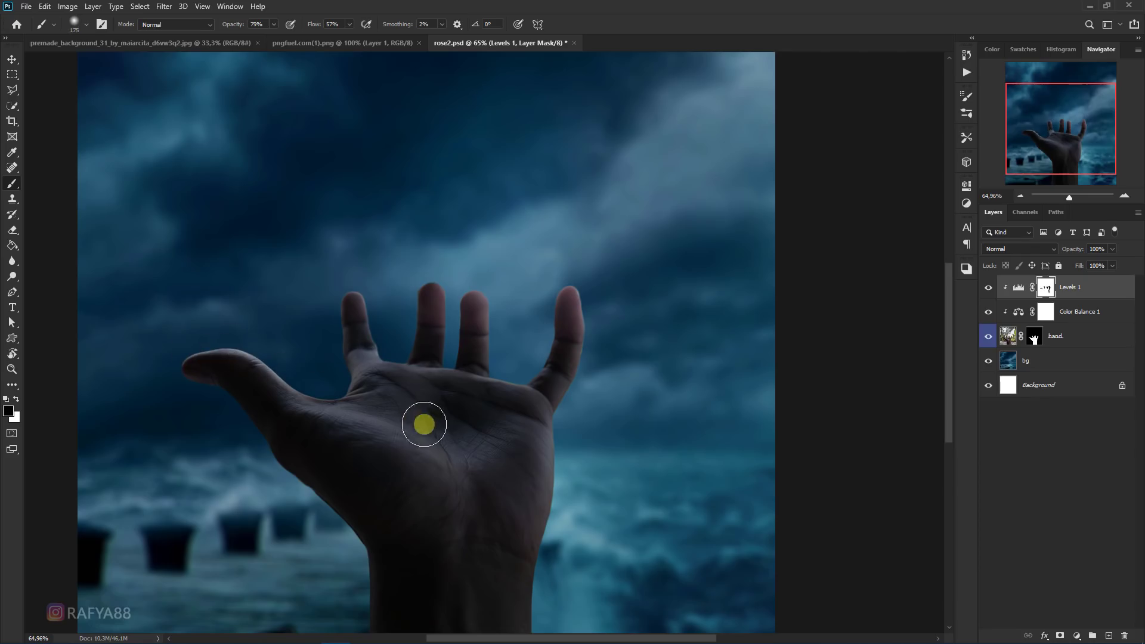
pyautogui.press(']')
pyautogui.press(']')
pyautogui.moveTo(234, 25); pyautogui.dragTo(228, 26)
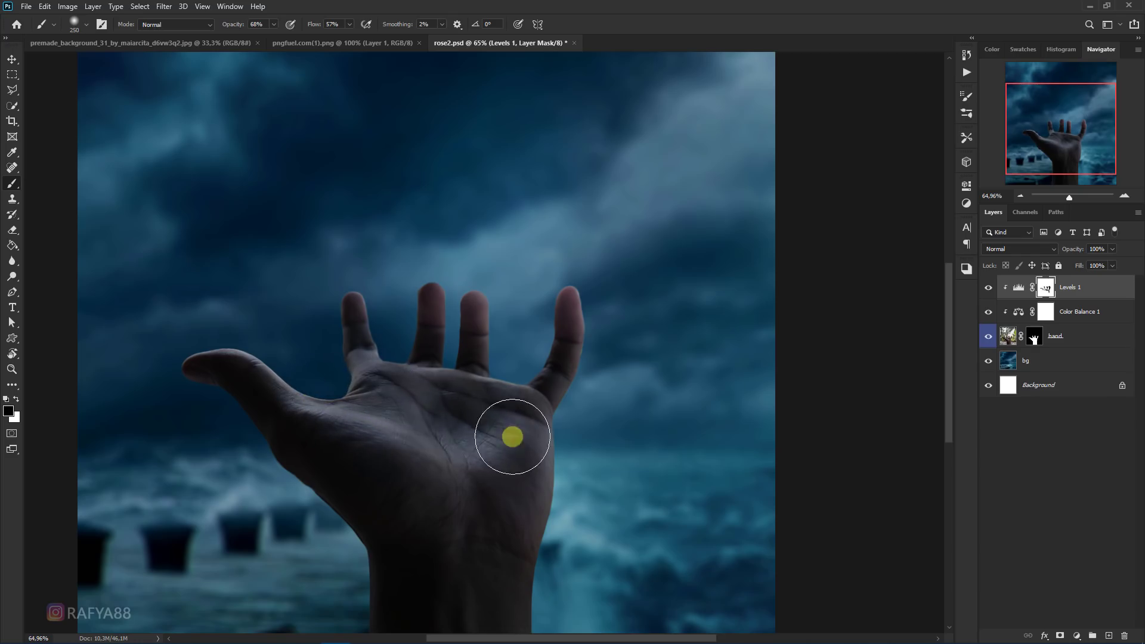
pyautogui.keyDown('alt'); pyautogui.scroll(-3, 494, 429); pyautogui.keyUp('alt')
pyautogui.press(']')
pyautogui.press(']')
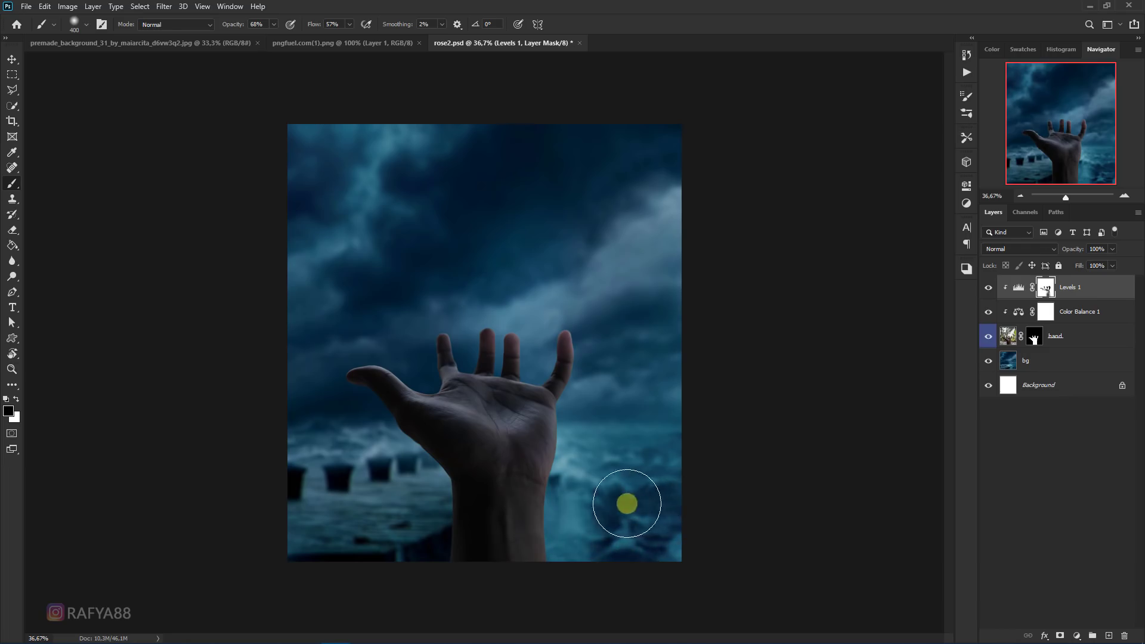
pyautogui.hotkey('ctrl', 'z')
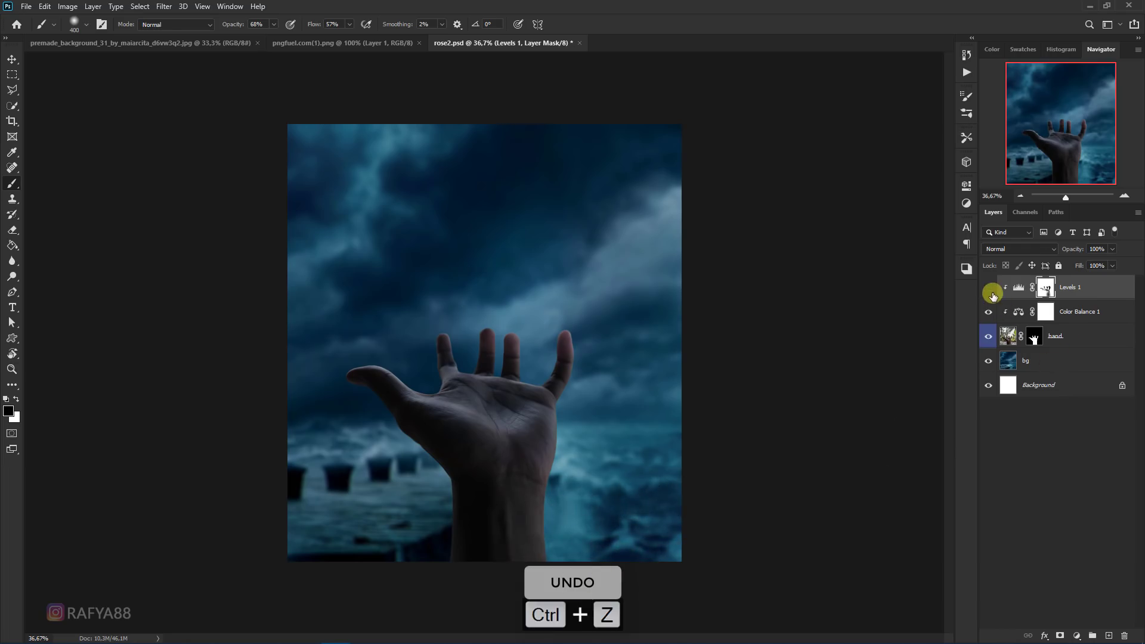
pyautogui.click(989, 290)
pyautogui.keyDown('alt'); pyautogui.scroll(-2, 596, 310); pyautogui.keyUp('alt')
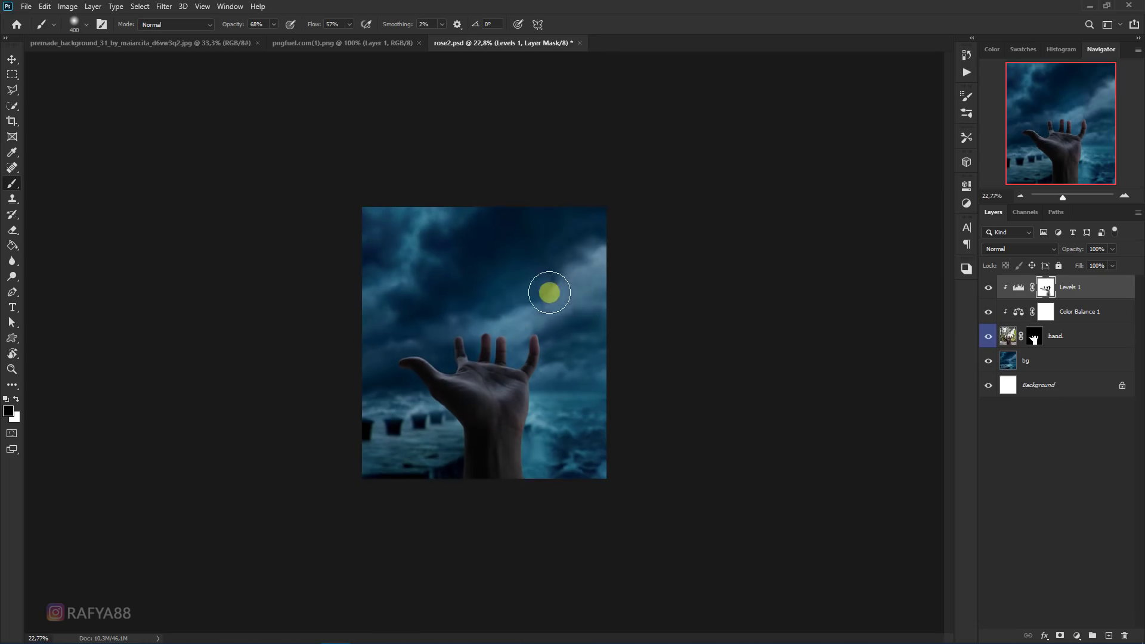
pyautogui.keyDown('alt'); pyautogui.scroll(1, 549, 292); pyautogui.keyUp('alt')
pyautogui.keyDown('alt'); pyautogui.scroll(1, 543, 295); pyautogui.keyUp('alt')
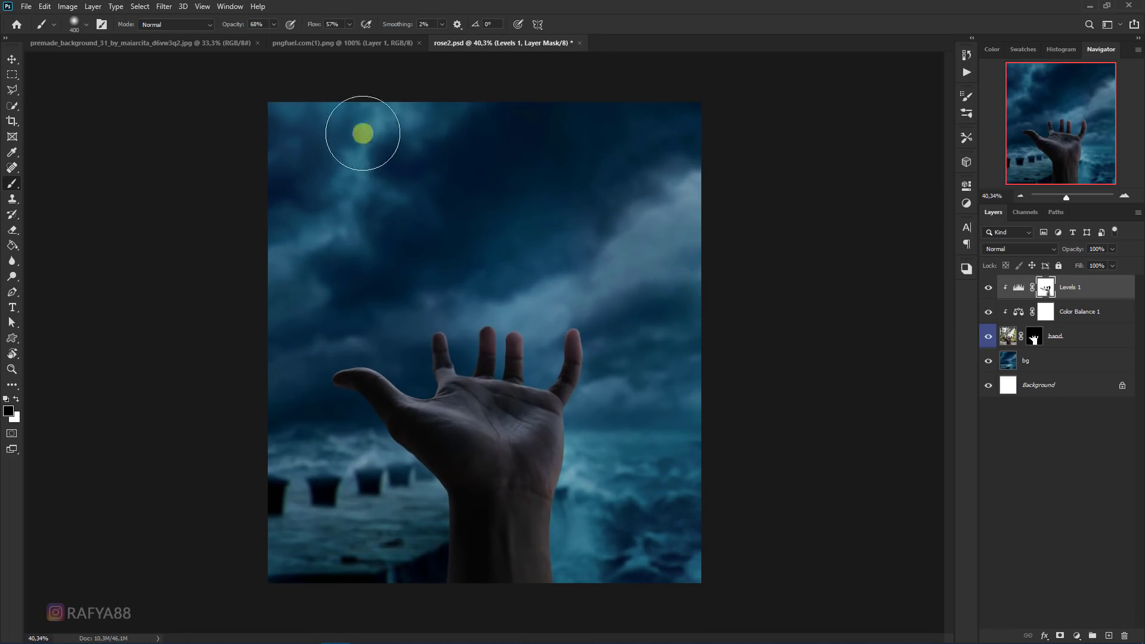
# Drag the torn hole image into the hand composite as a new layer
pyautogui.click(298, 42)
pyautogui.press('v')
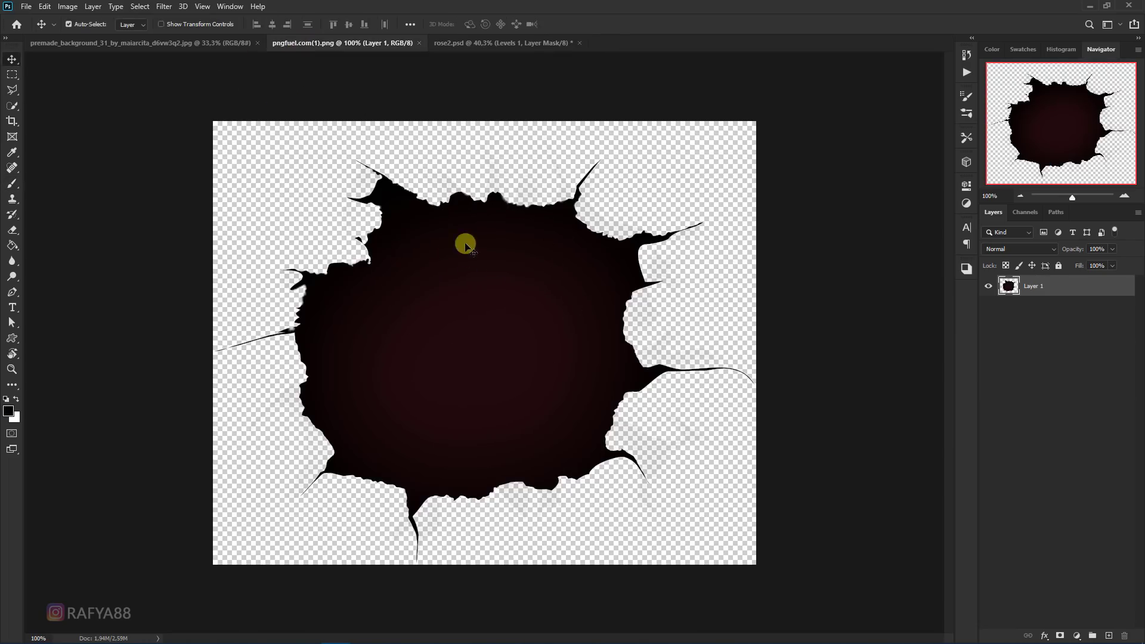
pyautogui.moveTo(465, 245)
pyautogui.mouseDown()
pyautogui.moveTo(509, 391)
pyautogui.moveTo(501, 416)
pyautogui.mouseUp()
pyautogui.keyDown('alt'); pyautogui.scroll(1, 498, 416); pyautogui.keyUp('alt')
# Shrink, flatten and position the torn hole inside the palm, then commit the transform
pyautogui.hotkey('ctrl', 't')
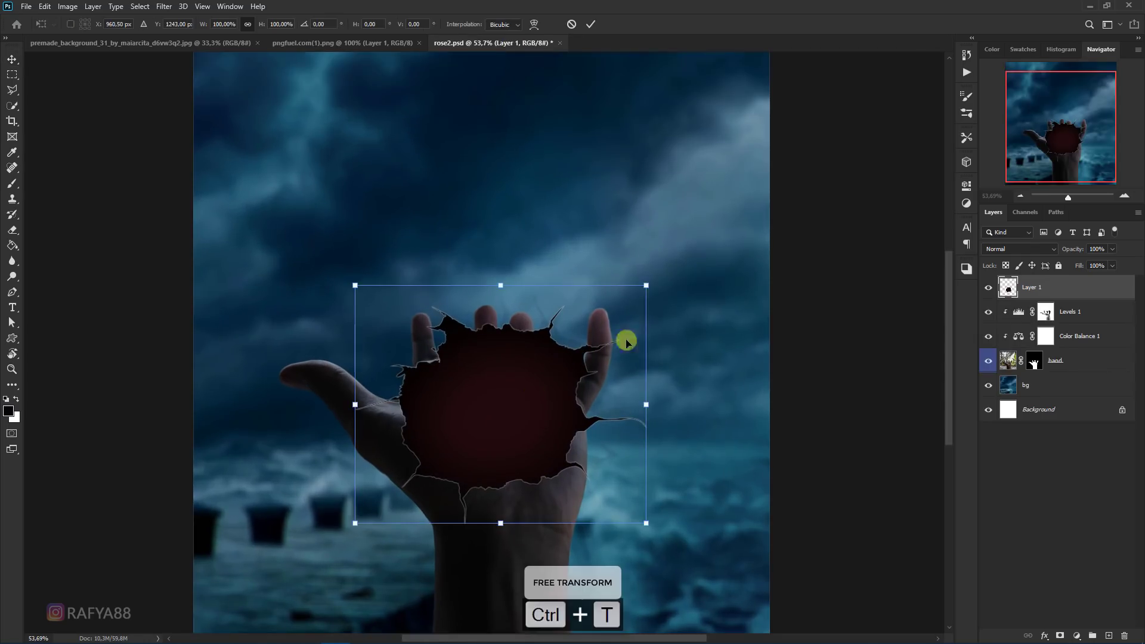
pyautogui.moveTo(647, 288)
pyautogui.mouseDown()
pyautogui.moveTo(530, 379)
pyautogui.moveTo(503, 386)
pyautogui.mouseUp()
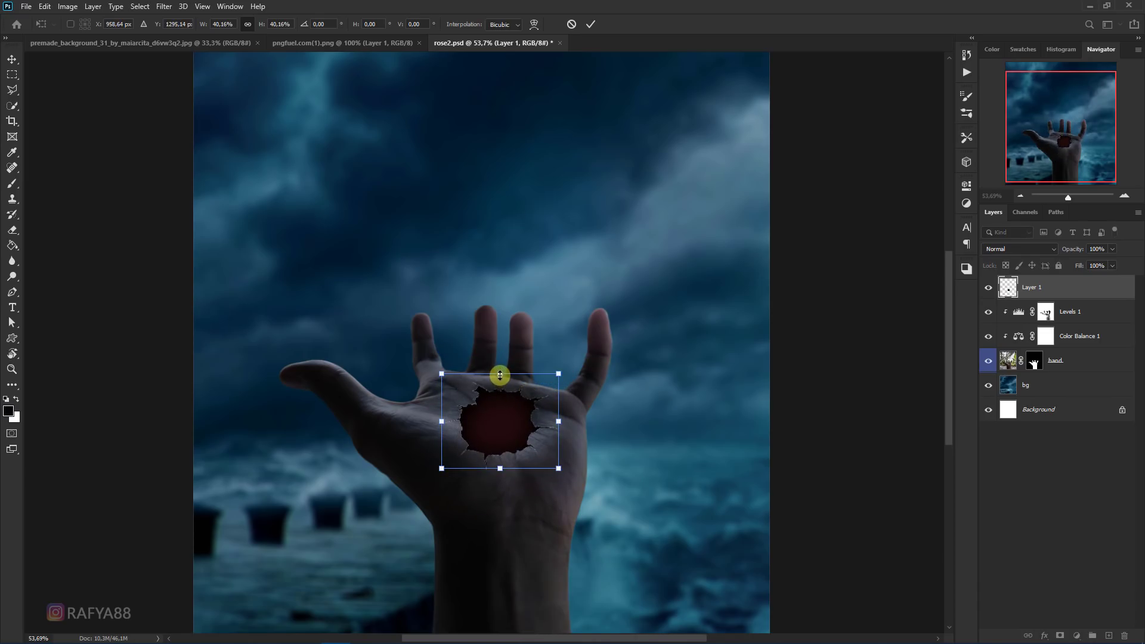
pyautogui.moveTo(500, 374); pyautogui.dragTo(501, 395)
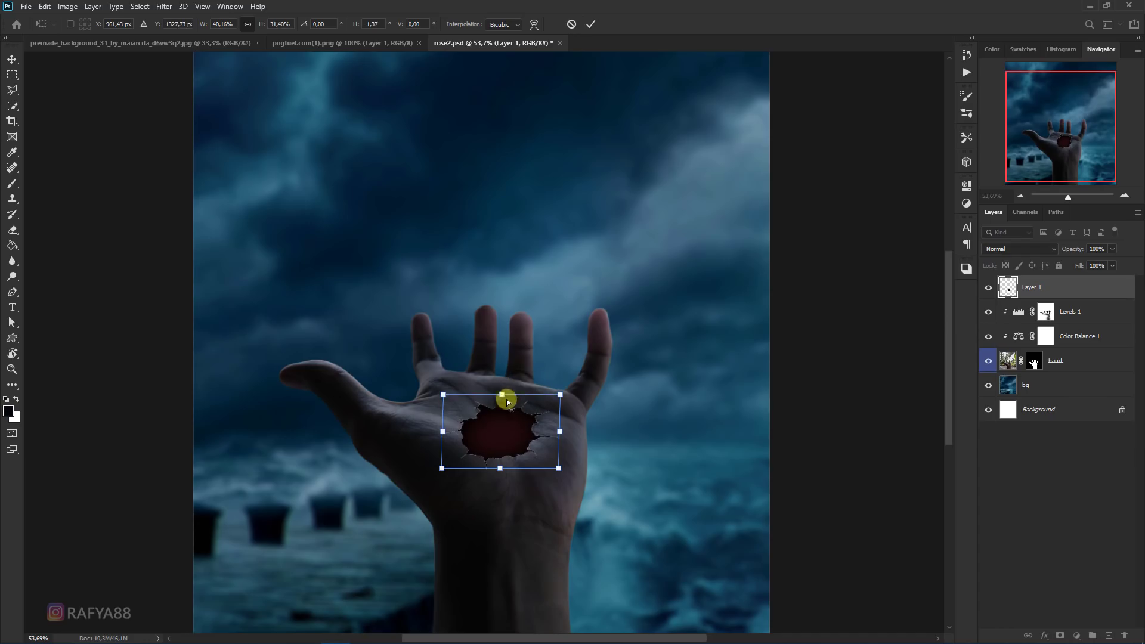
pyautogui.keyDown('alt'); pyautogui.scroll(1, 519, 447); pyautogui.keyUp('alt')
pyautogui.moveTo(521, 450); pyautogui.dragTo(501, 377)
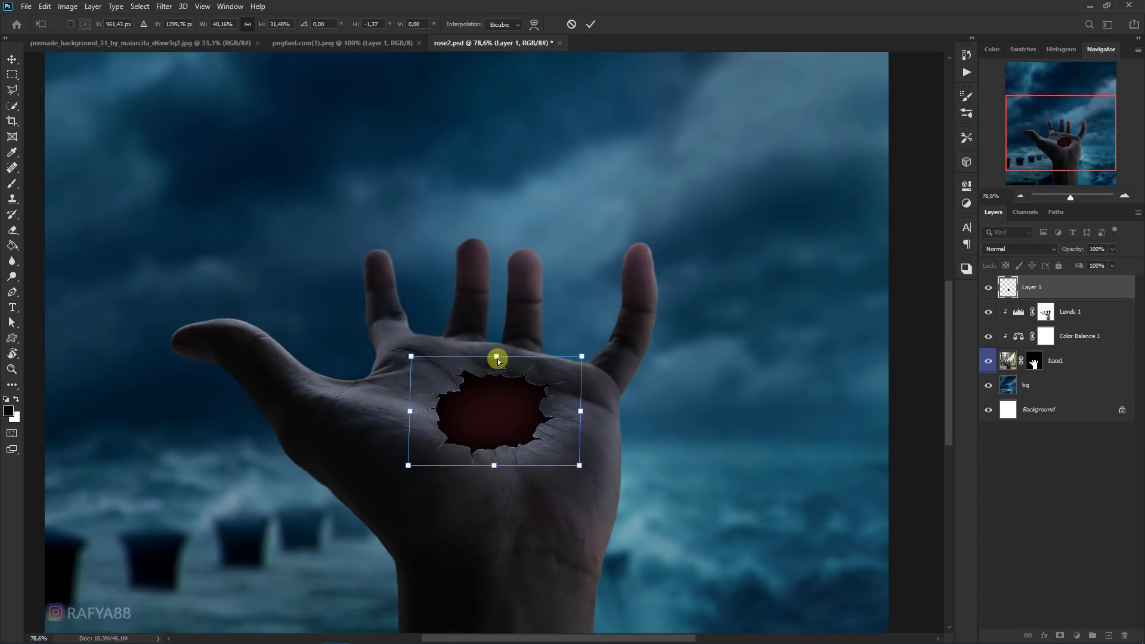
pyautogui.moveTo(497, 360); pyautogui.dragTo(502, 397)
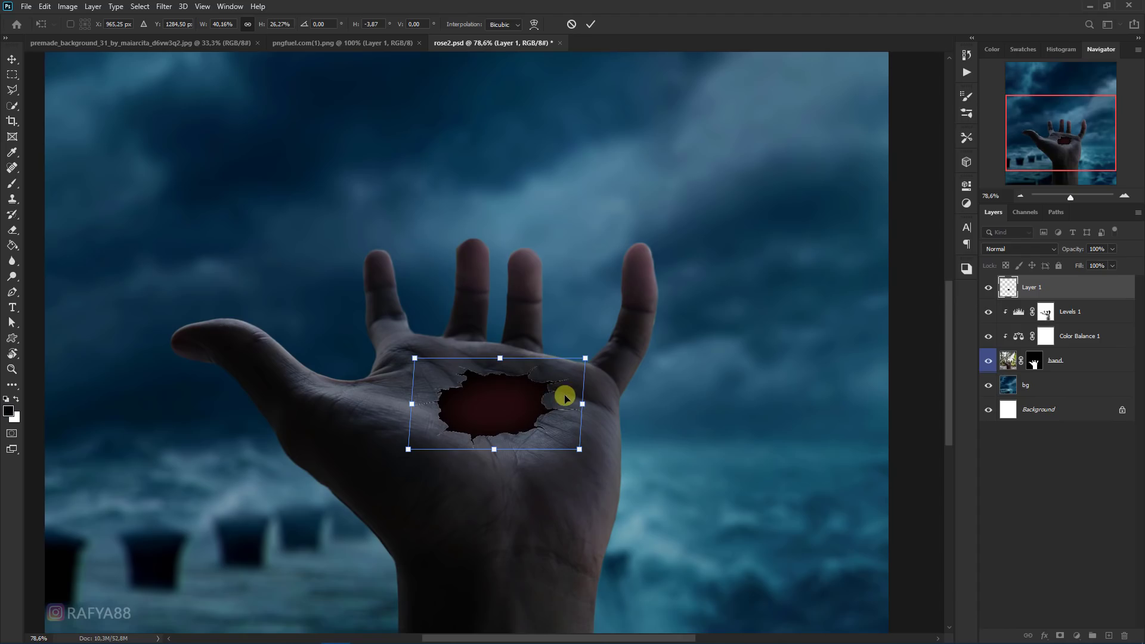
pyautogui.scroll(-5, 525, 398)
pyautogui.scroll(-1, 537, 373)
pyautogui.scroll(5, 537, 373)
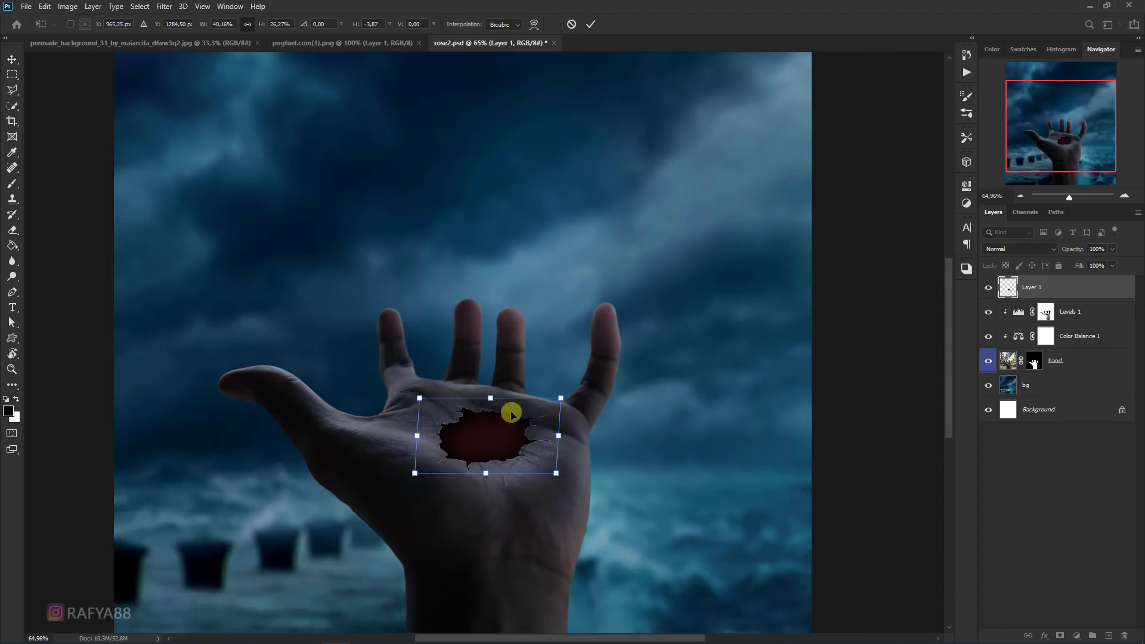
pyautogui.moveTo(507, 418)
pyautogui.mouseDown()
pyautogui.moveTo(480, 396)
pyautogui.moveTo(480, 378)
pyautogui.mouseUp()
pyautogui.scroll(-2, 549, 401)
pyautogui.scroll(3, 516, 429)
pyautogui.press('Return')
# Blacken the hole's interior with Hue/Saturation Lightness at -100
pyautogui.scroll(5, 486, 411)
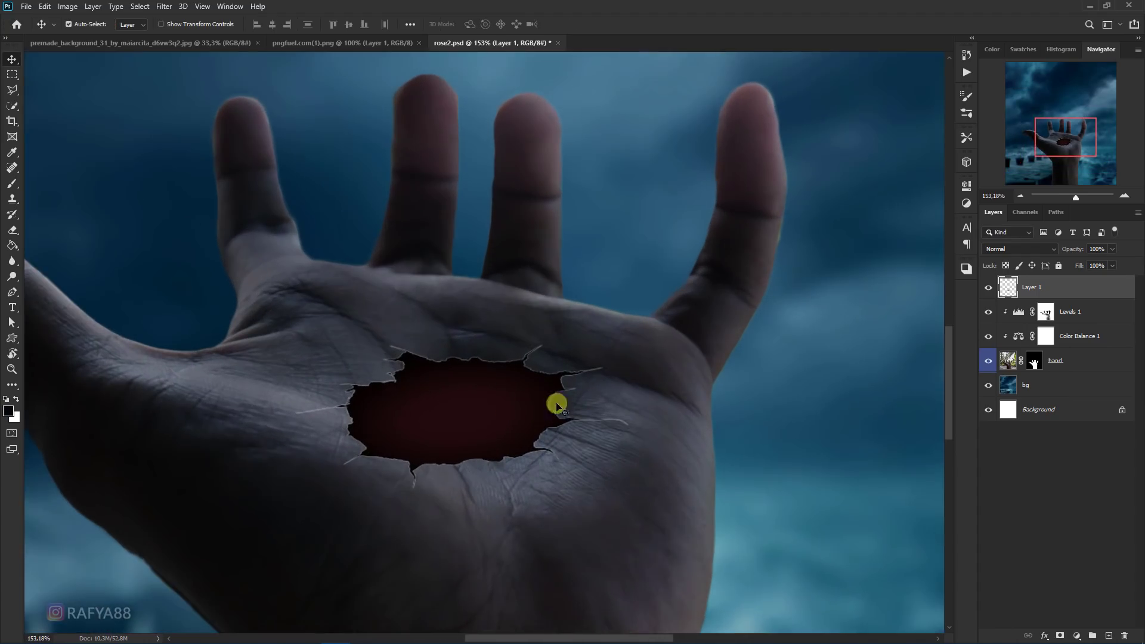
pyautogui.scroll(1, 556, 405)
pyautogui.scroll(-5, 433, 399)
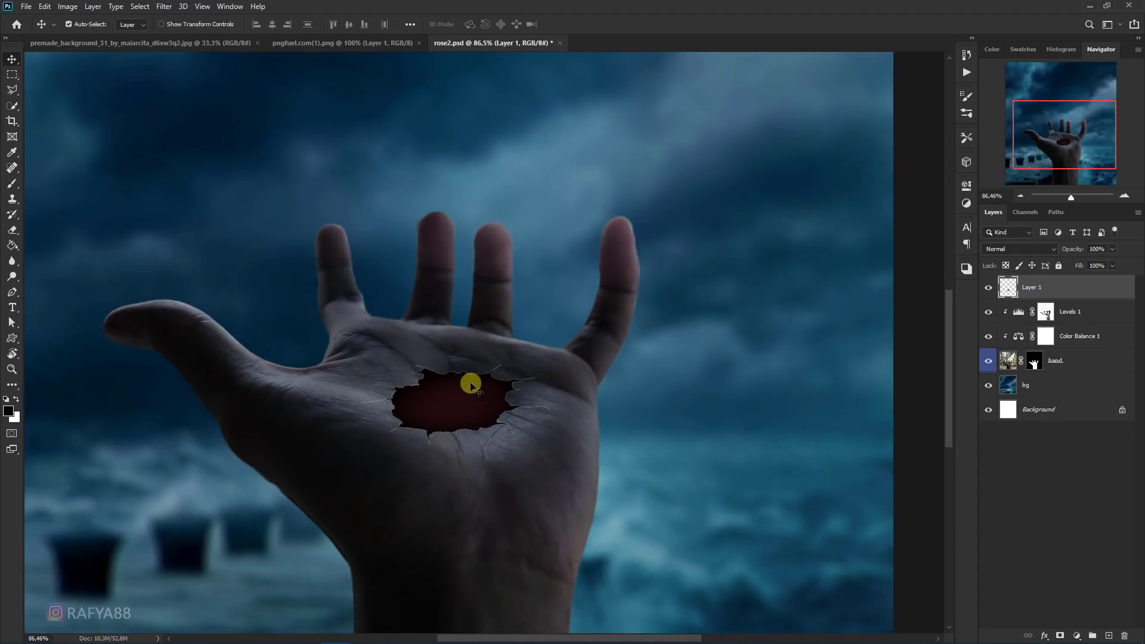
pyautogui.scroll(2, 470, 383)
pyautogui.scroll(3, 455, 385)
pyautogui.hotkey('ctrl', 'u')
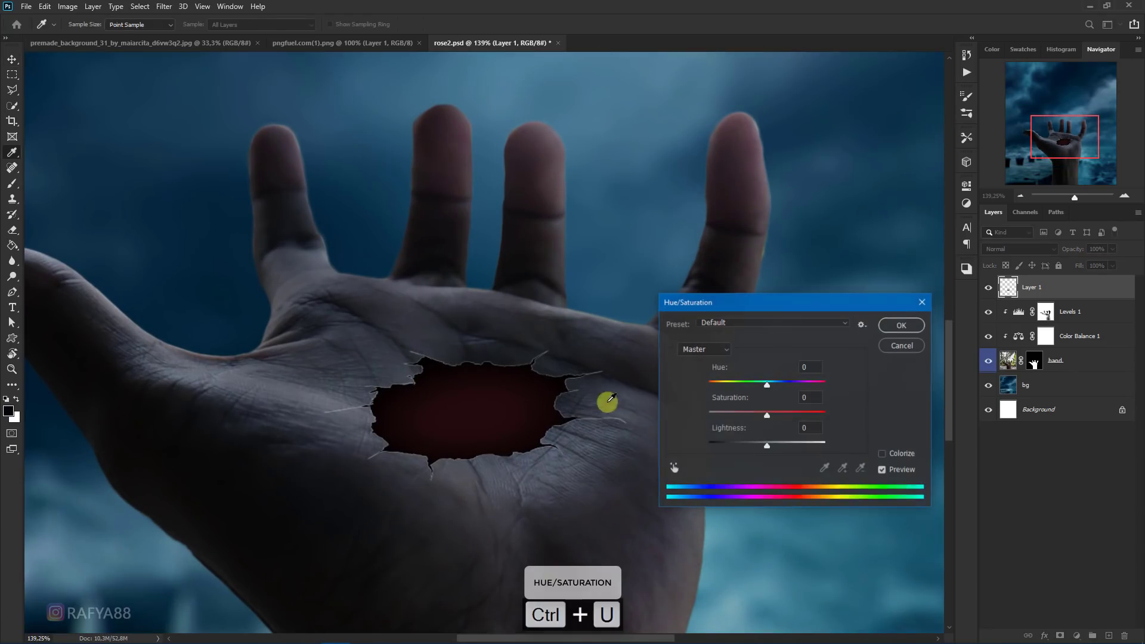
pyautogui.moveTo(767, 444); pyautogui.dragTo(662, 435)
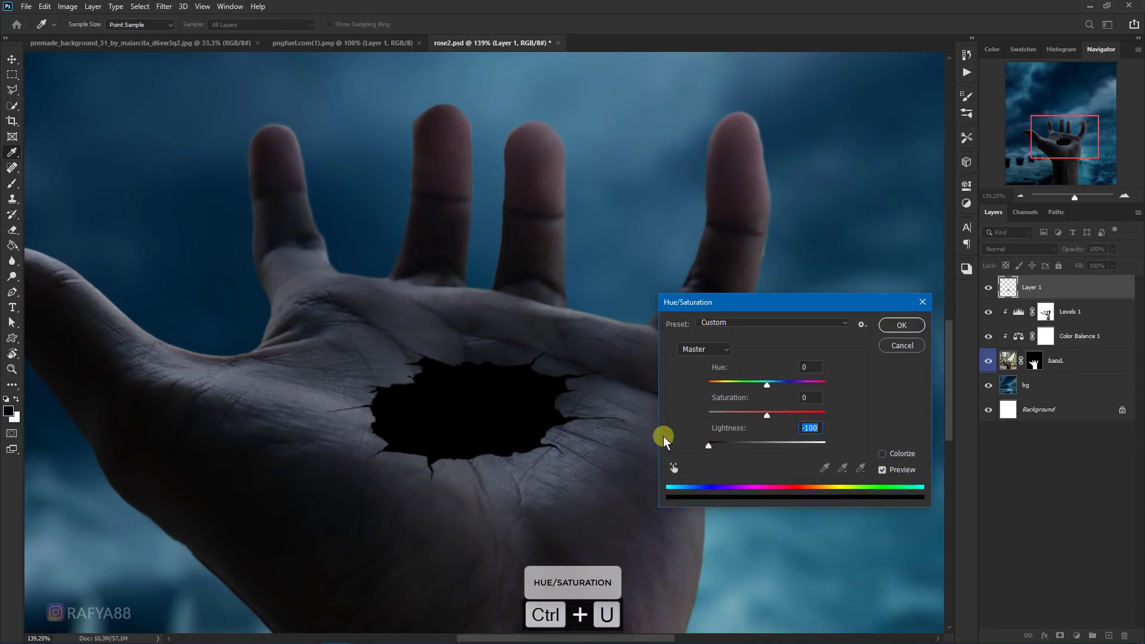
pyautogui.click(894, 325)
pyautogui.scroll(-5, 523, 320)
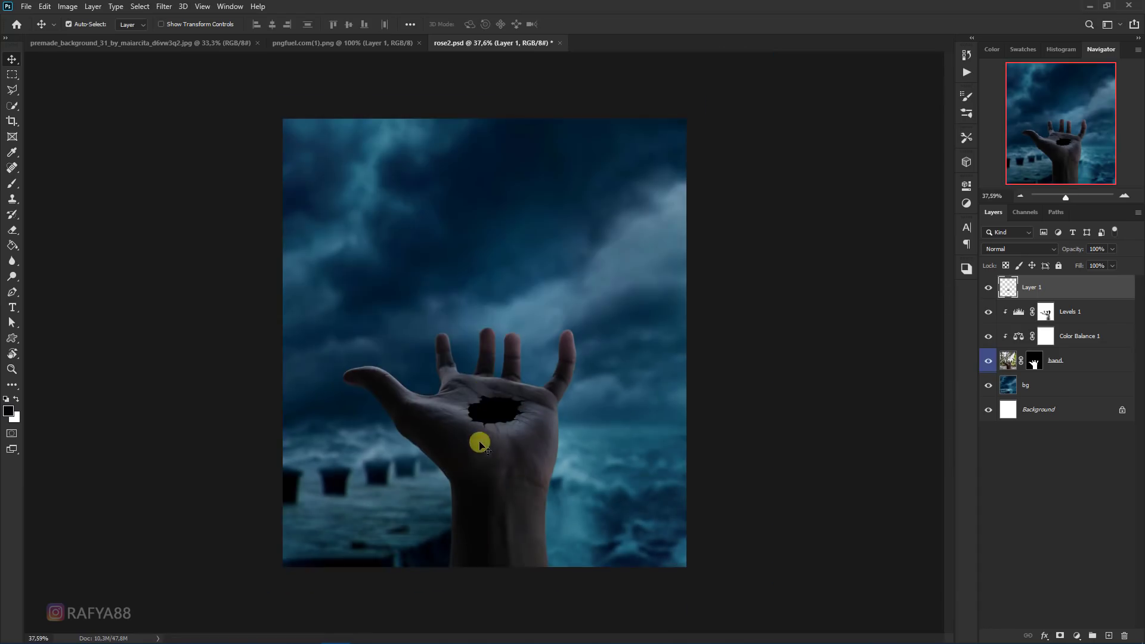
pyautogui.scroll(1, 480, 444)
pyautogui.scroll(1, 481, 444)
pyautogui.scroll(2, 484, 438)
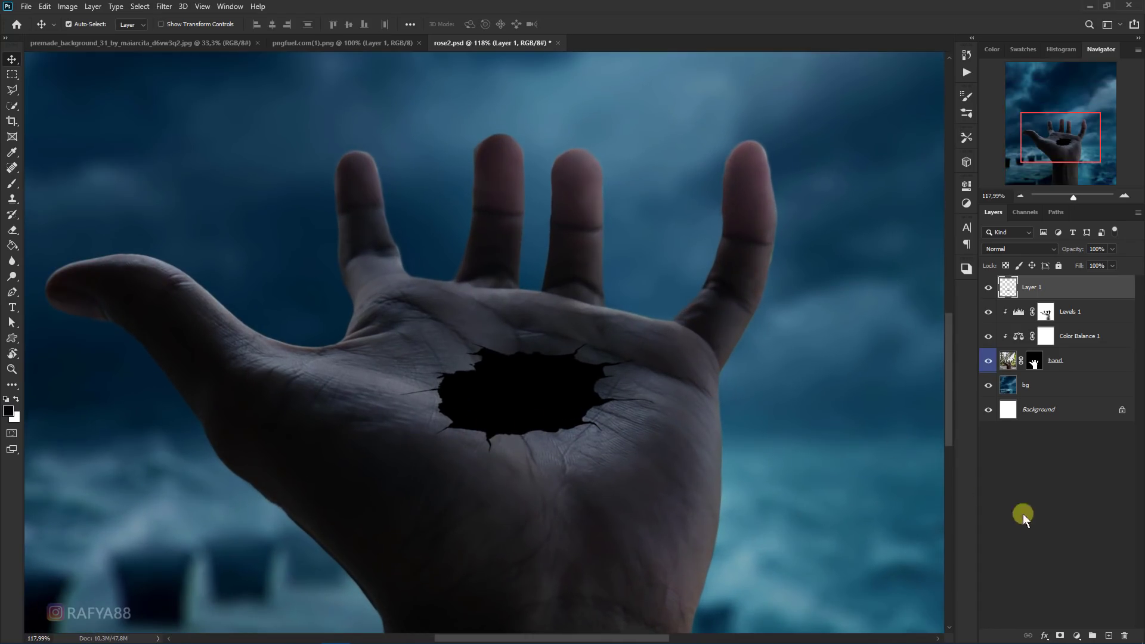
# Add Layer 2 clipped to the hole layer and set the foreground to dark red #440606
pyautogui.click(1105, 635)
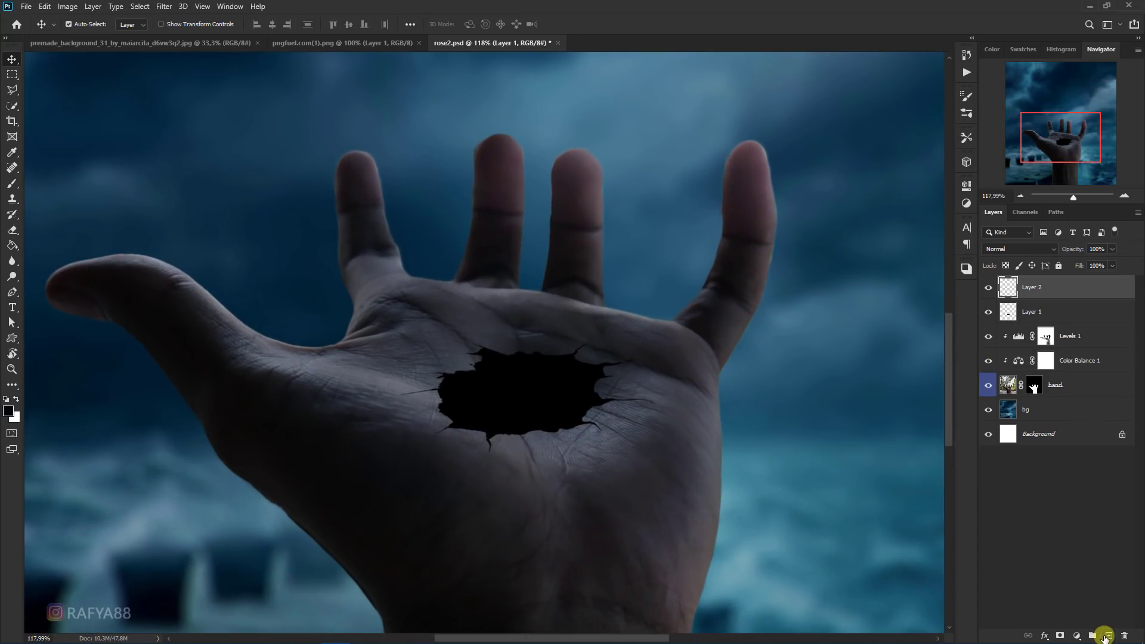
pyautogui.keyDown('alt'); pyautogui.click(1061, 298); pyautogui.keyUp('alt')
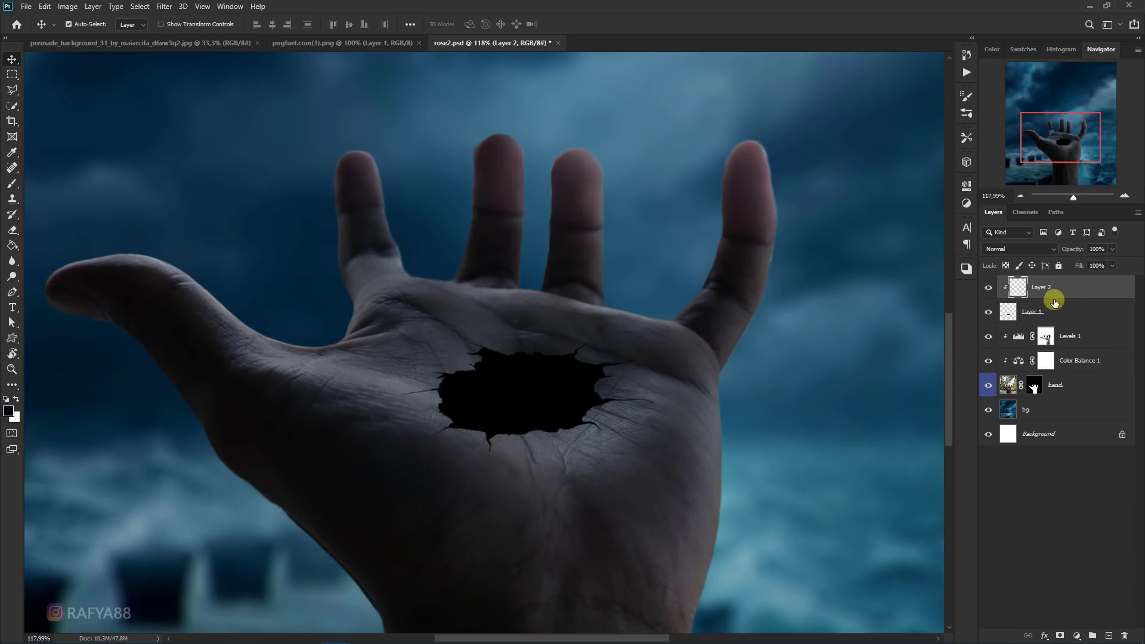
pyautogui.click(65, 186)
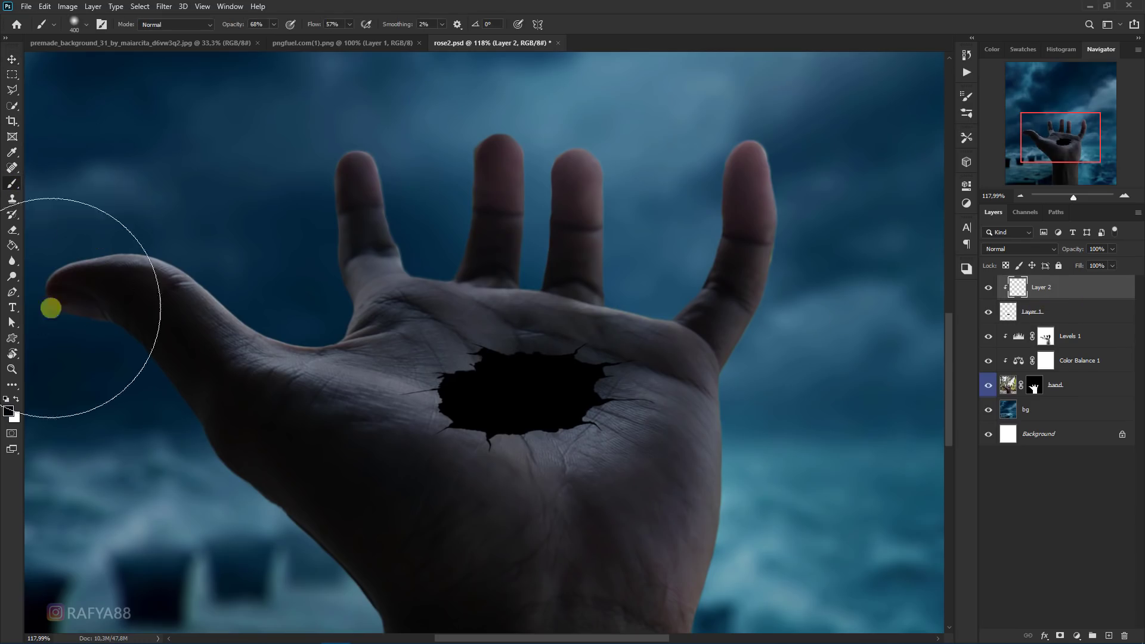
pyautogui.keyDown('alt'); pyautogui.click(219, 415); pyautogui.keyUp('alt')
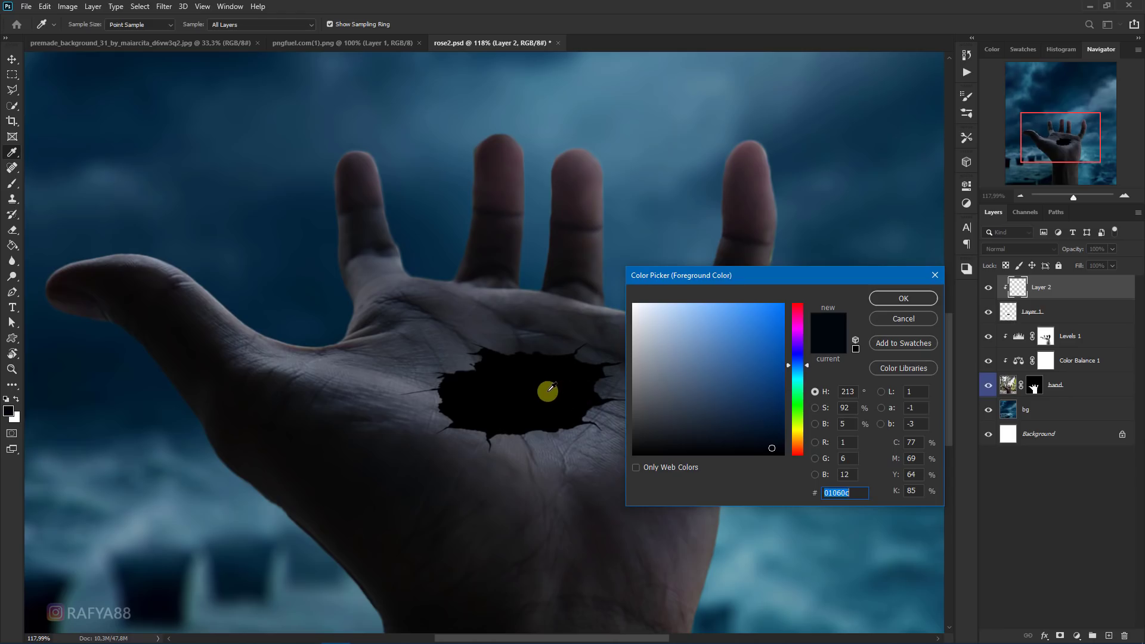
pyautogui.click(549, 388)
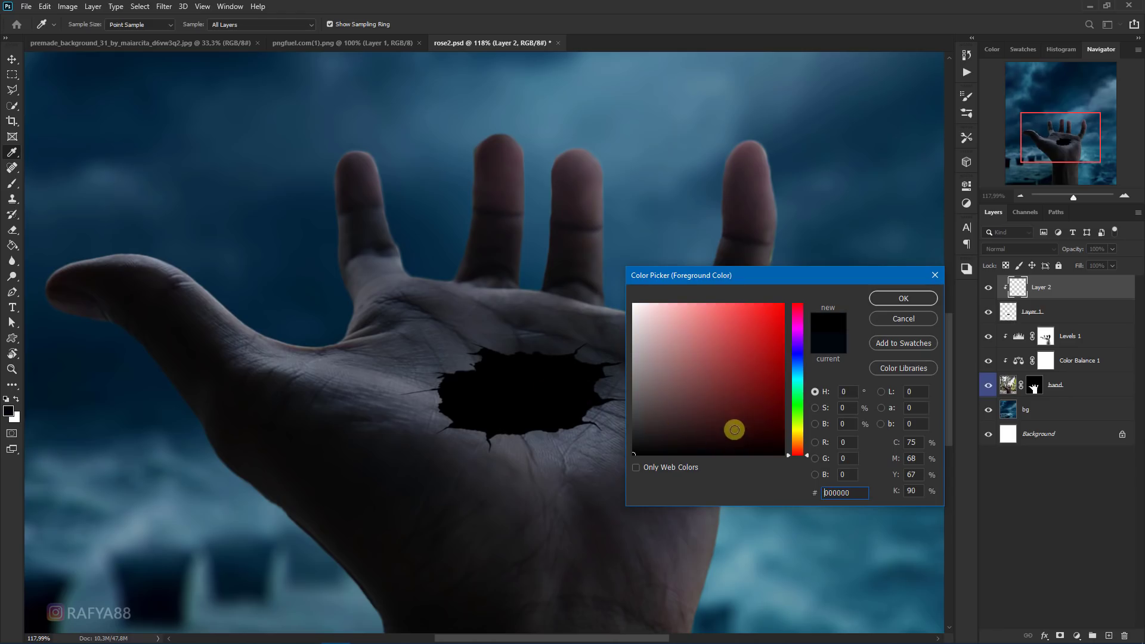
pyautogui.moveTo(734, 429); pyautogui.dragTo(761, 419)
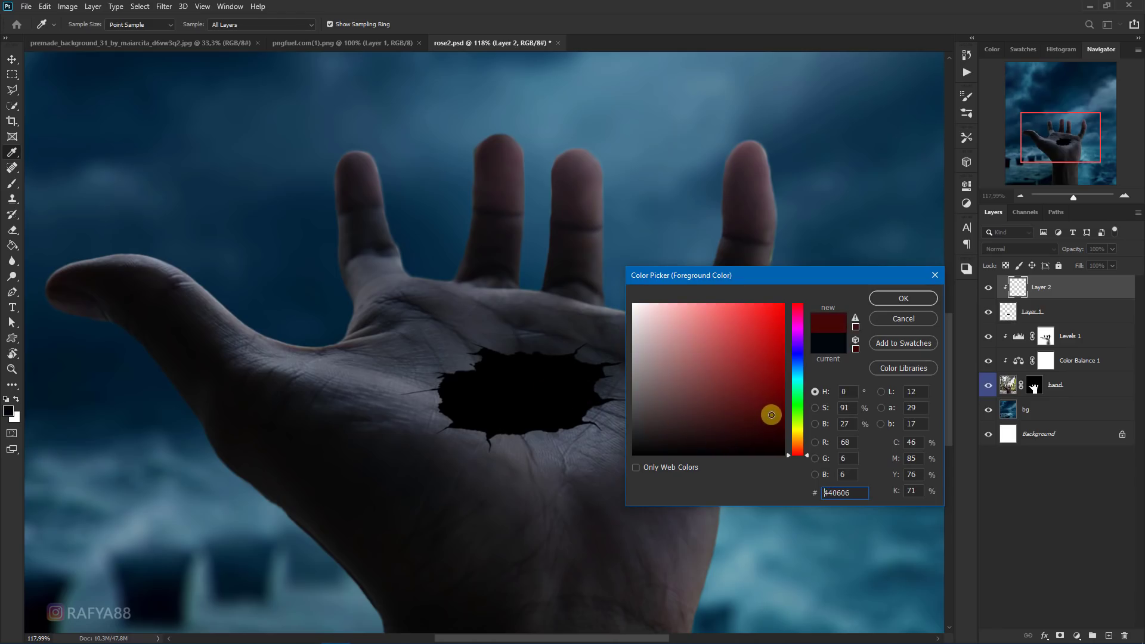
pyautogui.click(887, 299)
# Paint dark red strokes along the hole's upper rim, enlarging the brush to 80
pyautogui.press('b')
pyautogui.scroll(2, 488, 332)
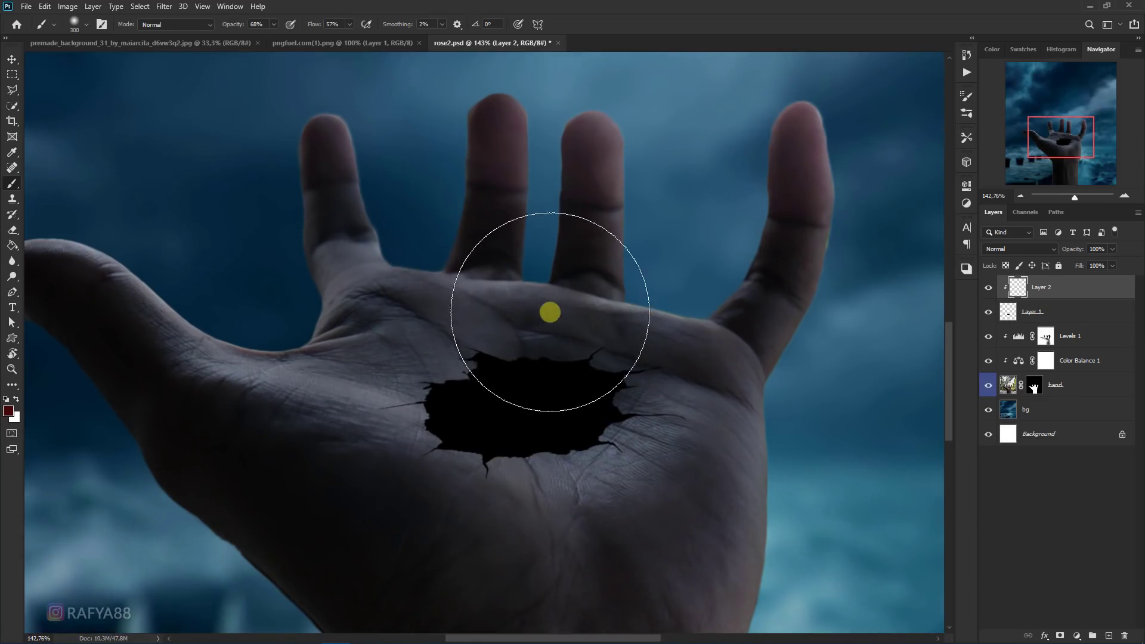
pyautogui.moveTo(487, 350)
pyautogui.mouseDown()
pyautogui.moveTo(638, 370)
pyautogui.moveTo(386, 403)
pyautogui.mouseUp()
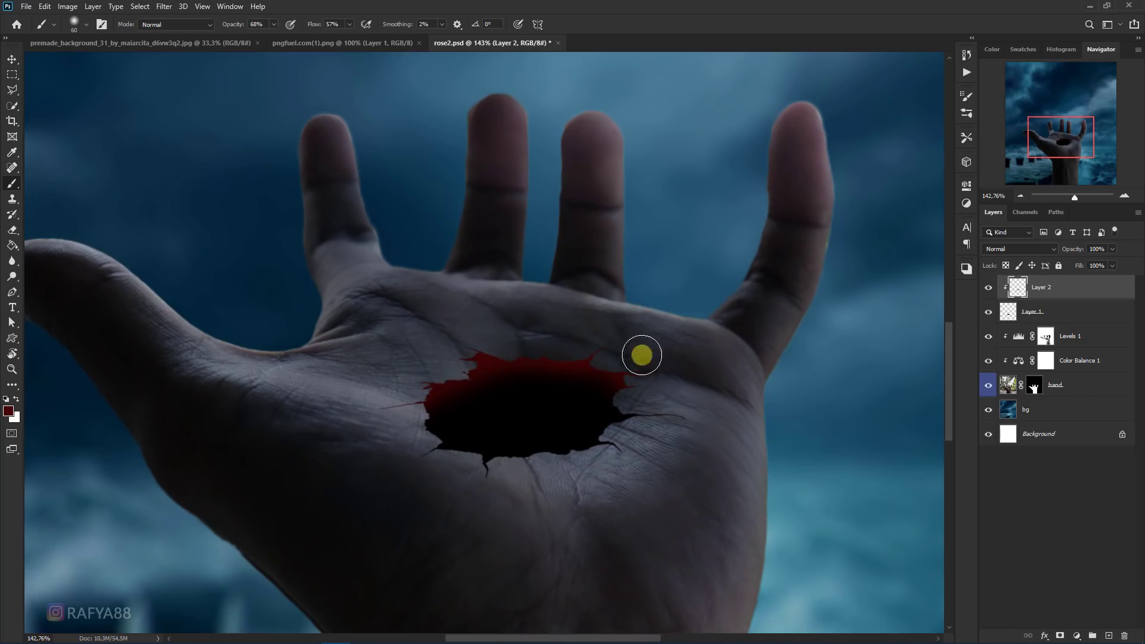
pyautogui.press(']')
pyautogui.press(']')
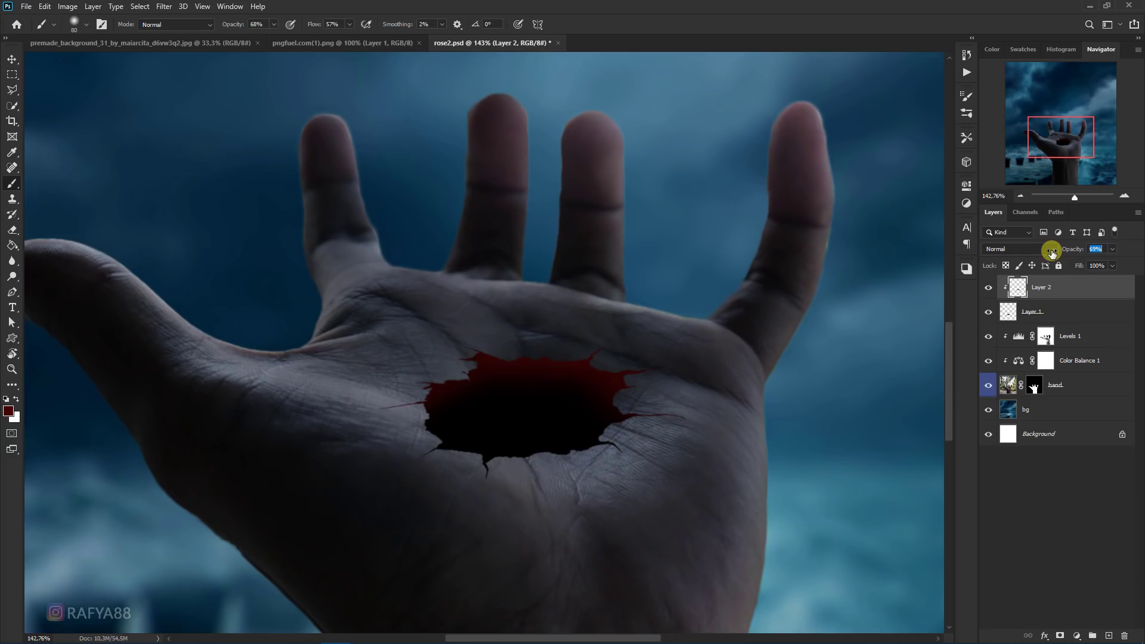
# Shift Layer 2's red rim tint up about 13 px and commit it
pyautogui.hotkey('ctrl', 't')
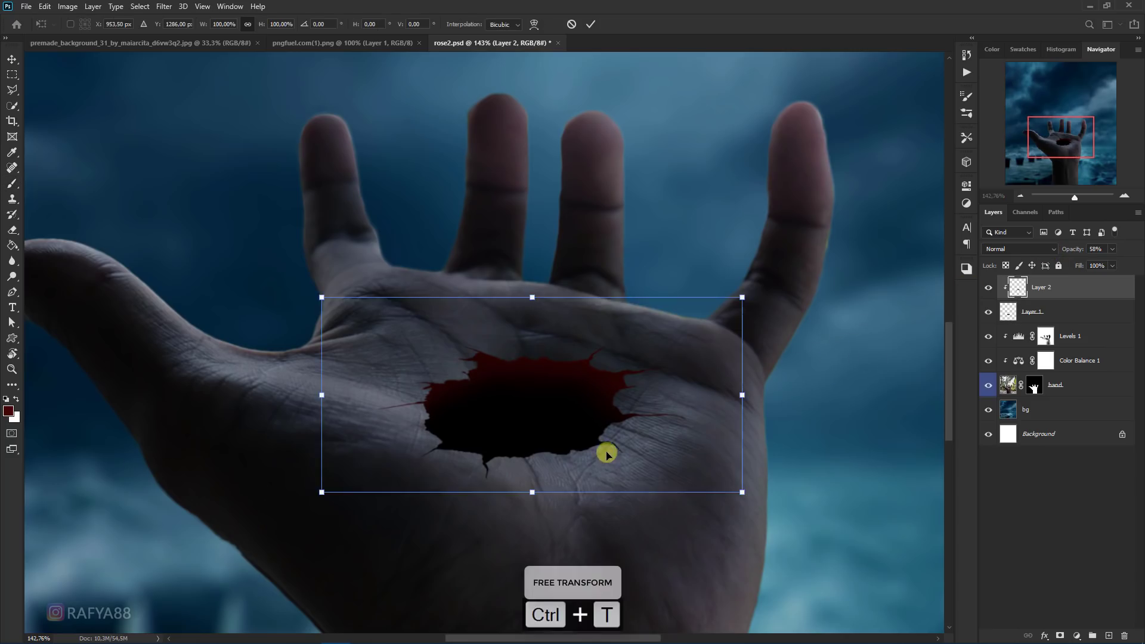
pyautogui.moveTo(585, 431); pyautogui.dragTo(585, 409)
pyautogui.press('Return')
pyautogui.press('b')
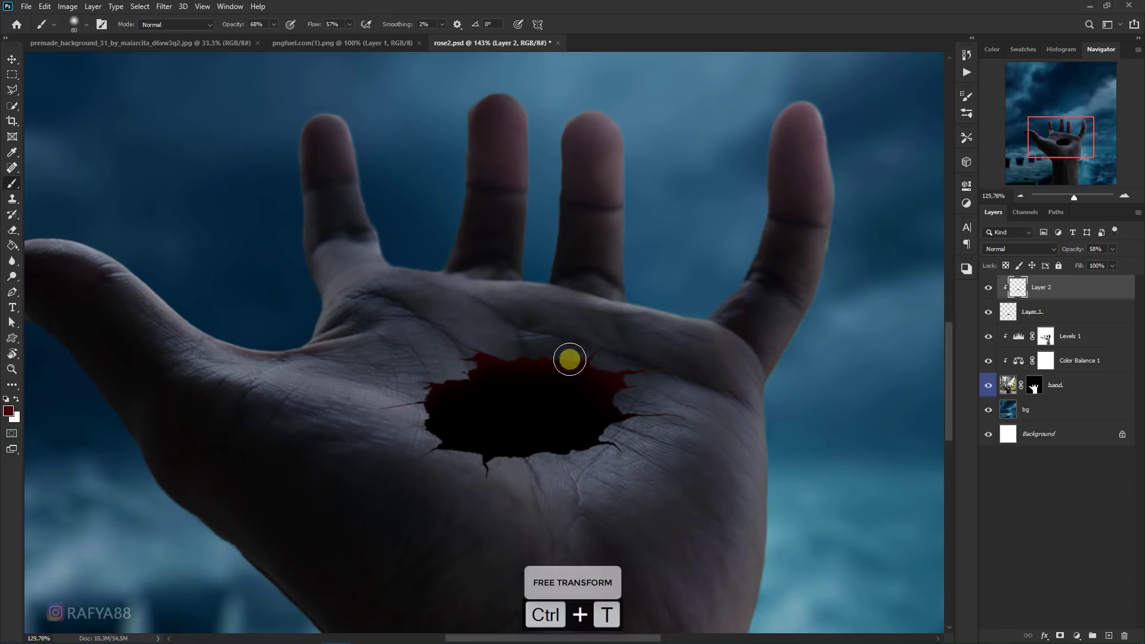
pyautogui.scroll(-3, 611, 289)
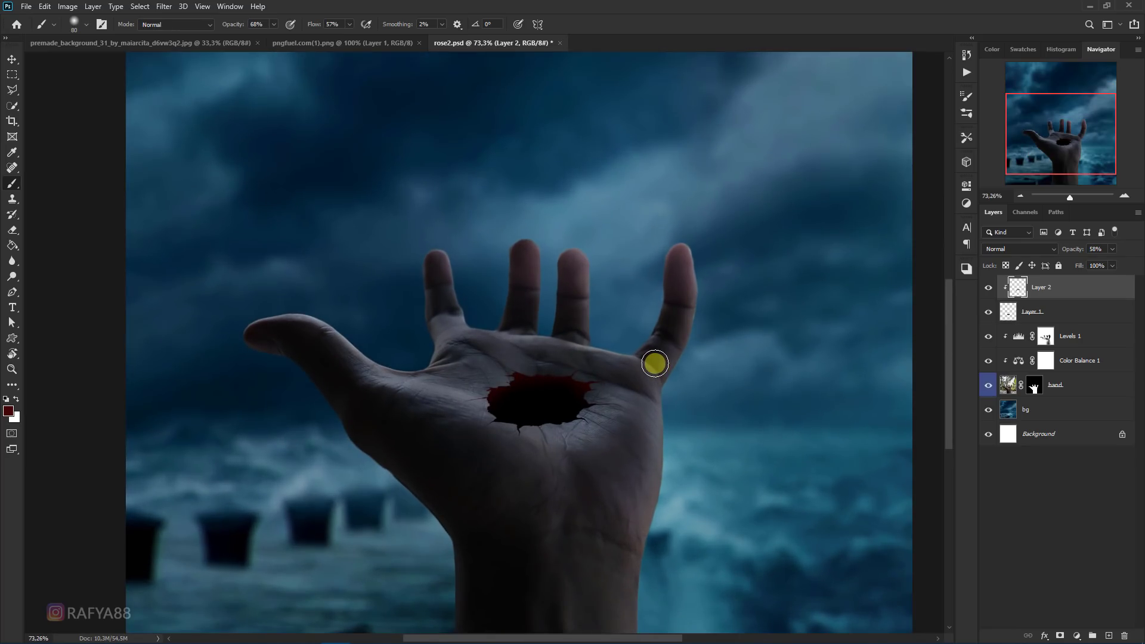
pyautogui.scroll(-1, 655, 363)
pyautogui.scroll(-2, 653, 362)
pyautogui.scroll(-2, 614, 366)
pyautogui.scroll(1, 597, 355)
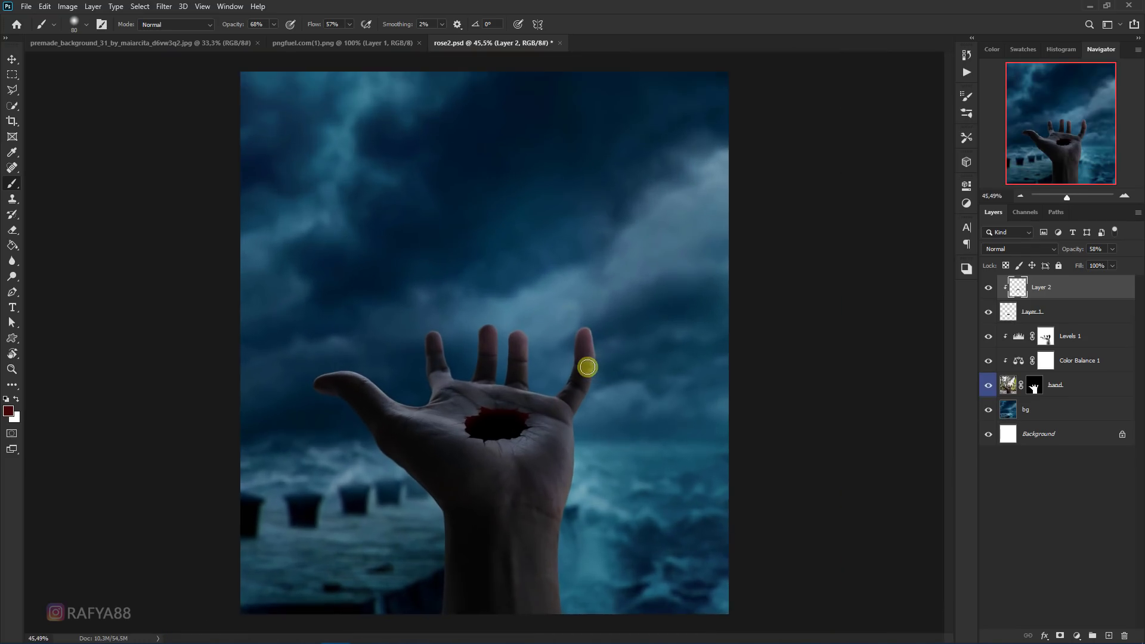
pyautogui.scroll(1, 587, 367)
pyautogui.scroll(1, 587, 367)
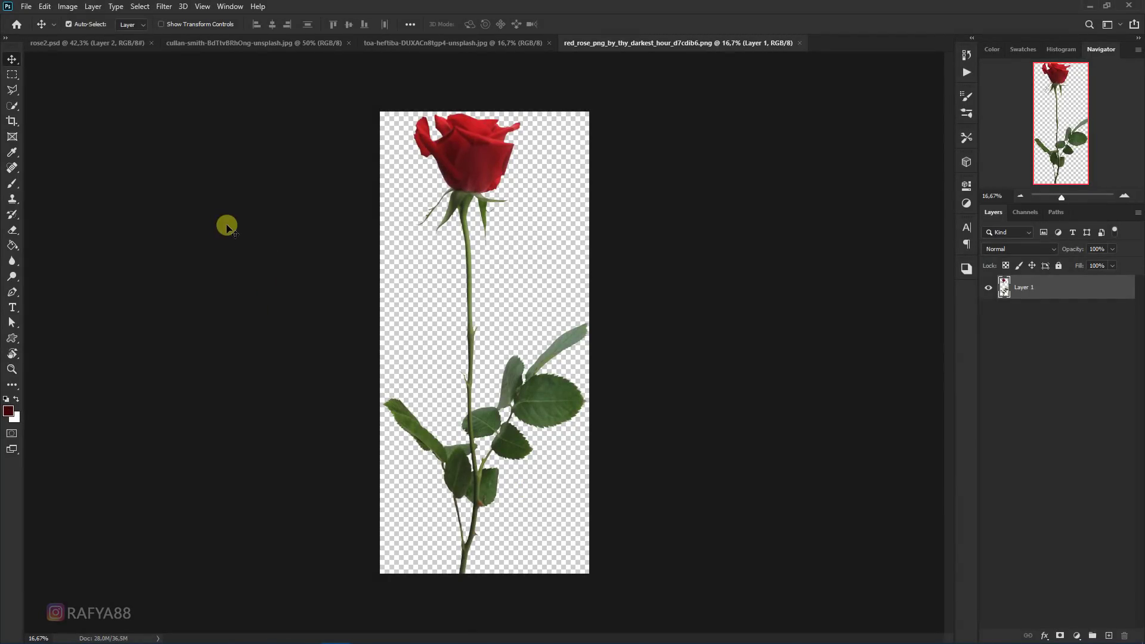
# Lasso and cut the rose head and upper stem, then return to rose2.psd
pyautogui.rightClick(12, 90)
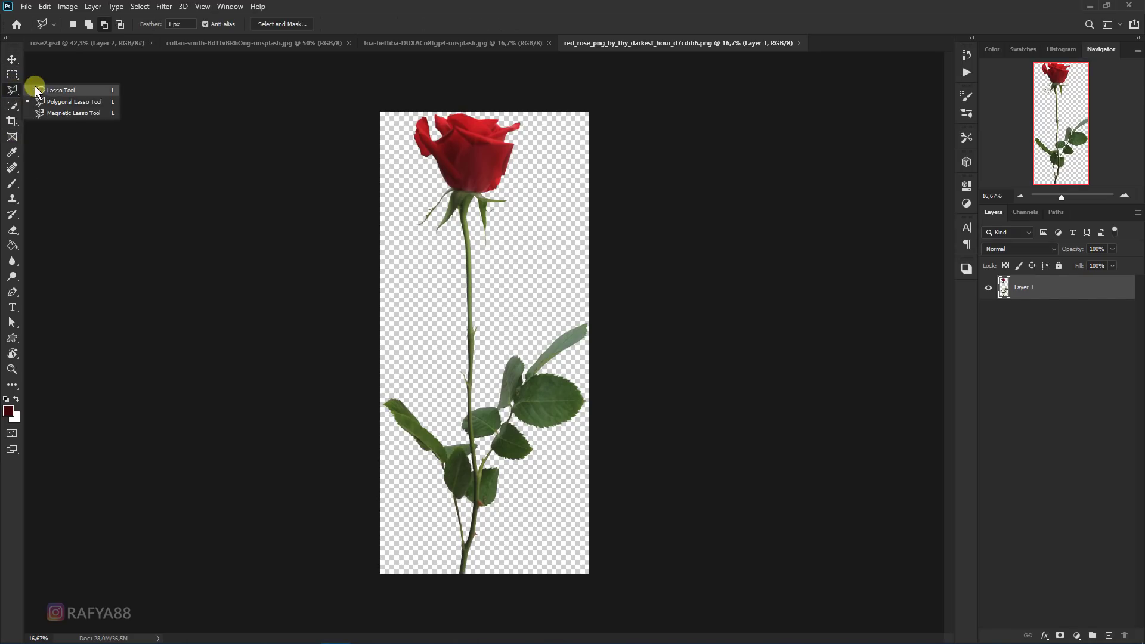
pyautogui.click(42, 87)
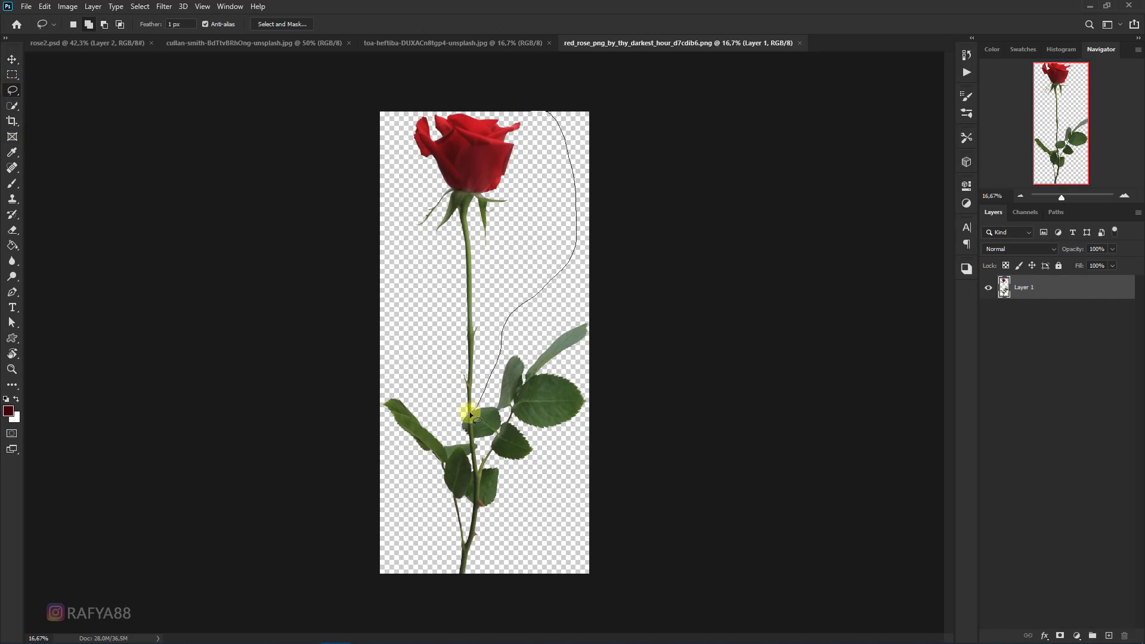
pyautogui.moveTo(347, 205); pyautogui.dragTo(519, 105)
pyautogui.press('v')
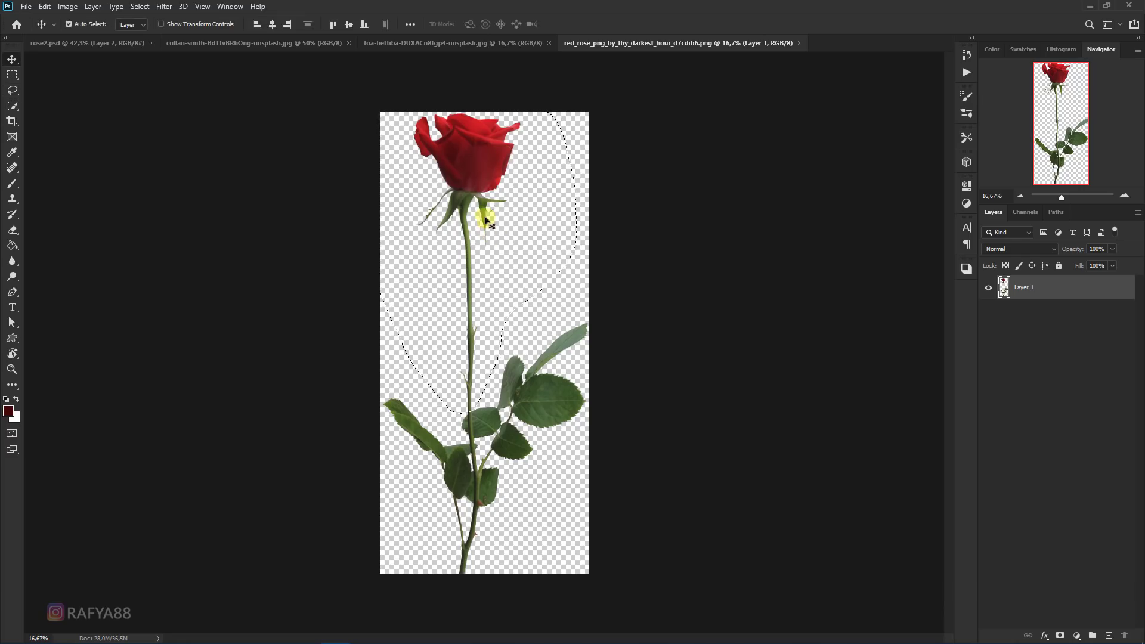
pyautogui.hotkey('ctrl', 'x')
pyautogui.click(122, 46)
# Paste the rose as Layer 3, scaled to about 35% with its stem in the palm hole
pyautogui.hotkey('ctrl', 'v')
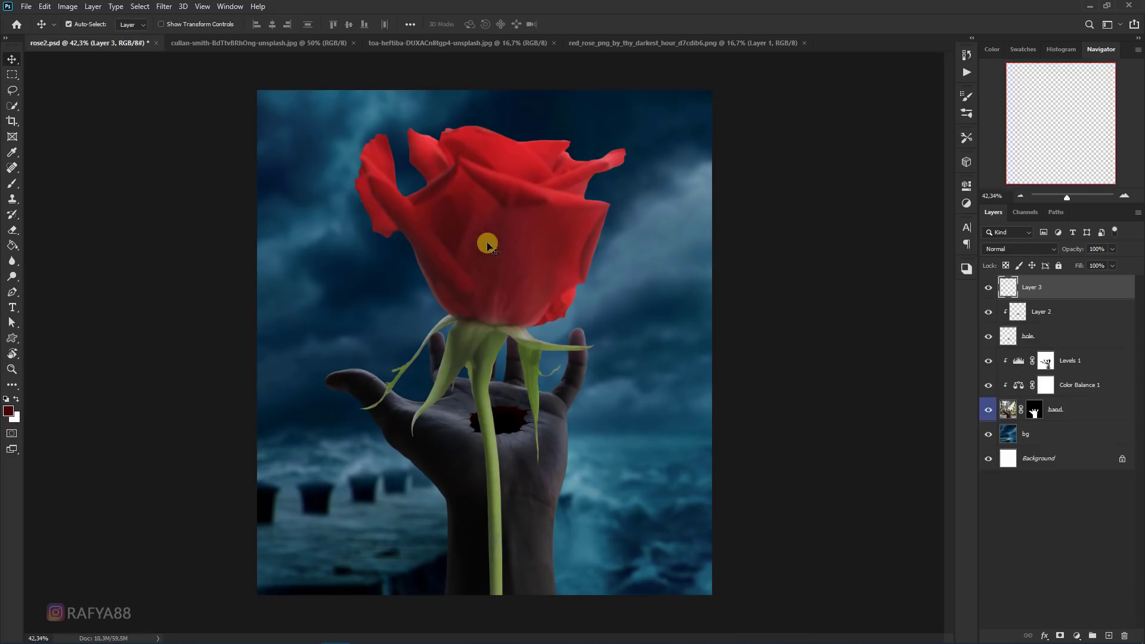
pyautogui.hotkey('ctrl', 't')
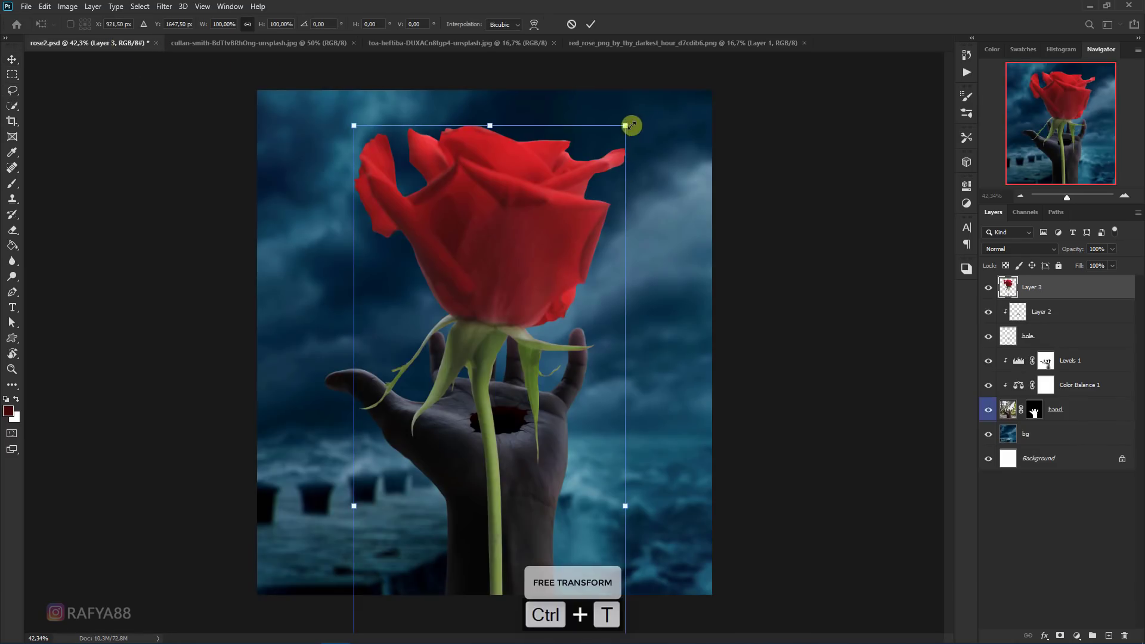
pyautogui.moveTo(627, 126)
pyautogui.mouseDown()
pyautogui.moveTo(514, 358)
pyautogui.moveTo(521, 227)
pyautogui.moveTo(516, 241)
pyautogui.mouseUp()
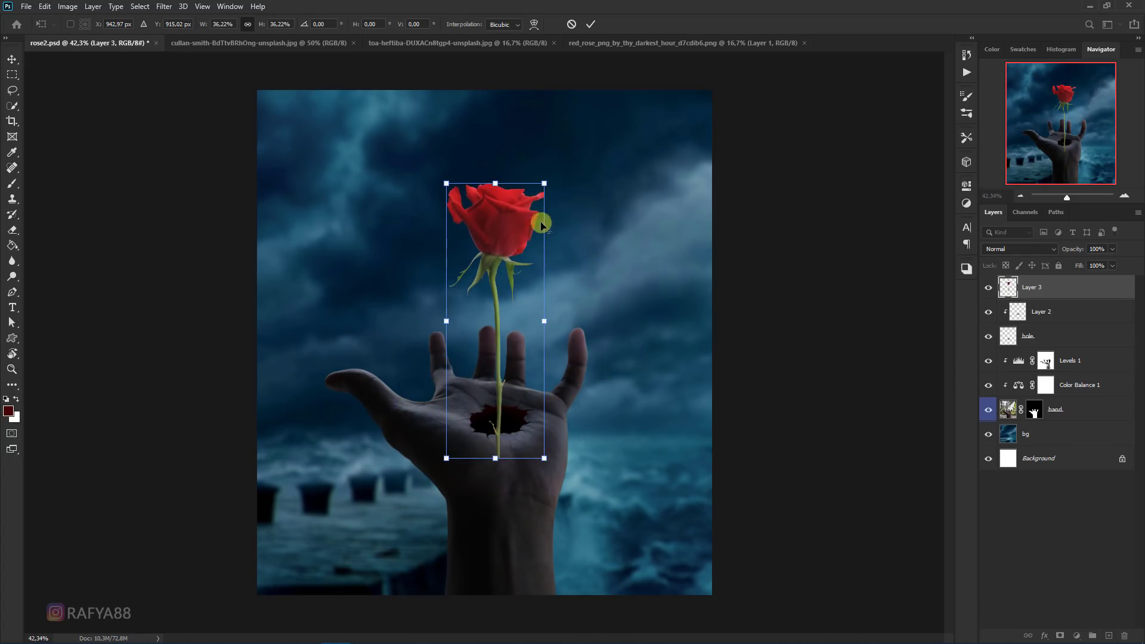
pyautogui.moveTo(544, 189)
pyautogui.keyDown('alt'); pyautogui.mouseDown()
pyautogui.moveTo(518, 244)
pyautogui.moveTo(537, 186)
pyautogui.mouseUp(); pyautogui.keyUp('alt')
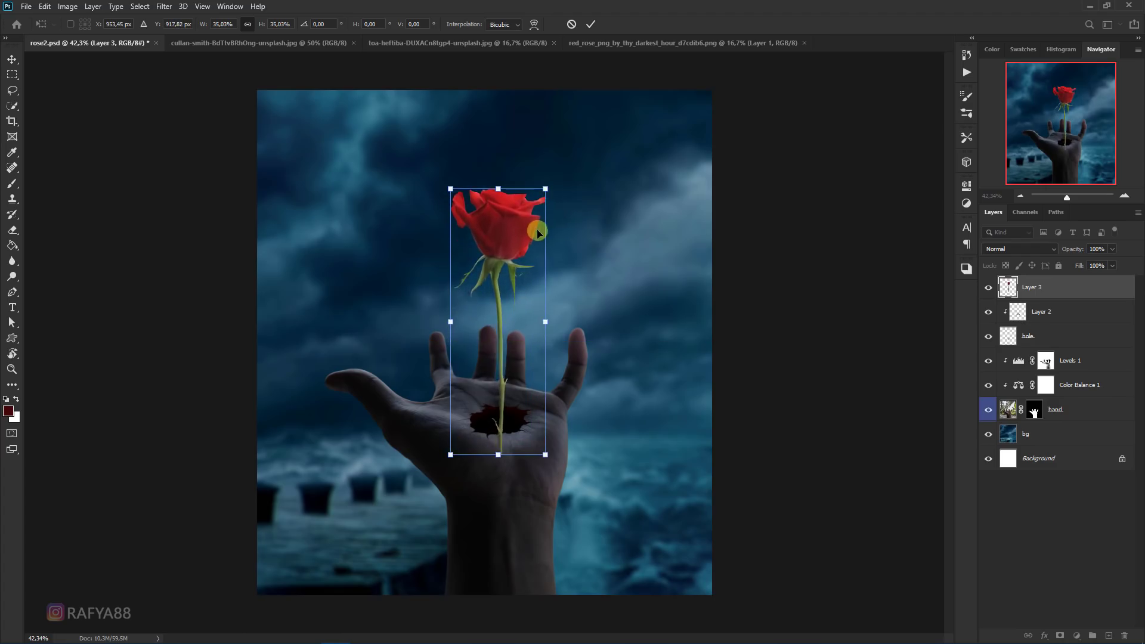
pyautogui.moveTo(524, 239); pyautogui.dragTo(530, 261)
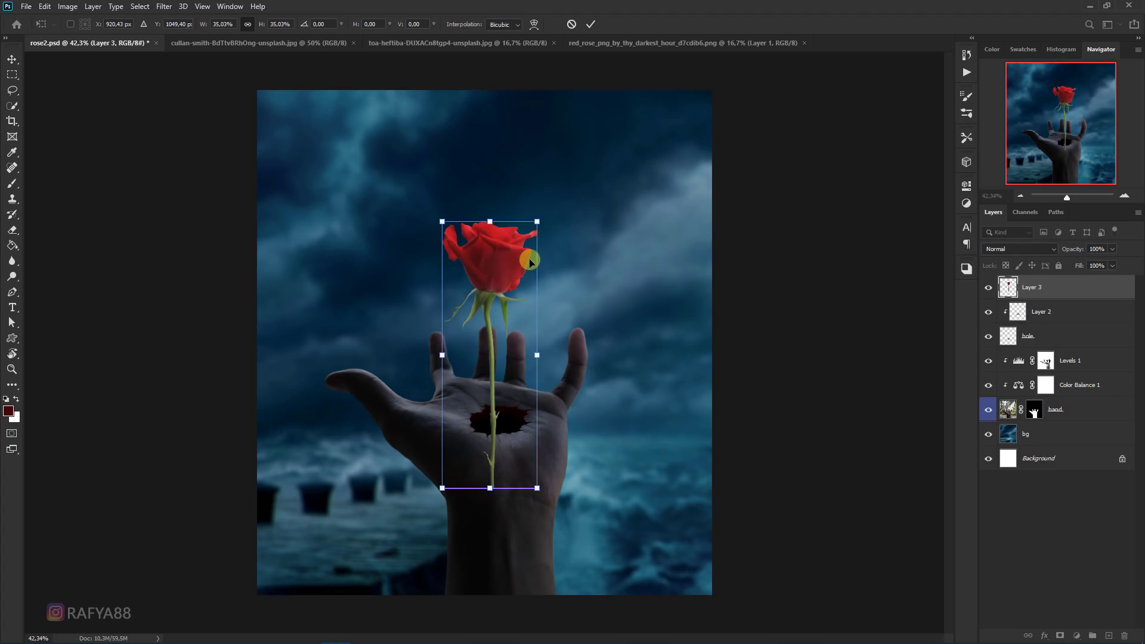
pyautogui.press('Return')
pyautogui.scroll(2, 465, 257)
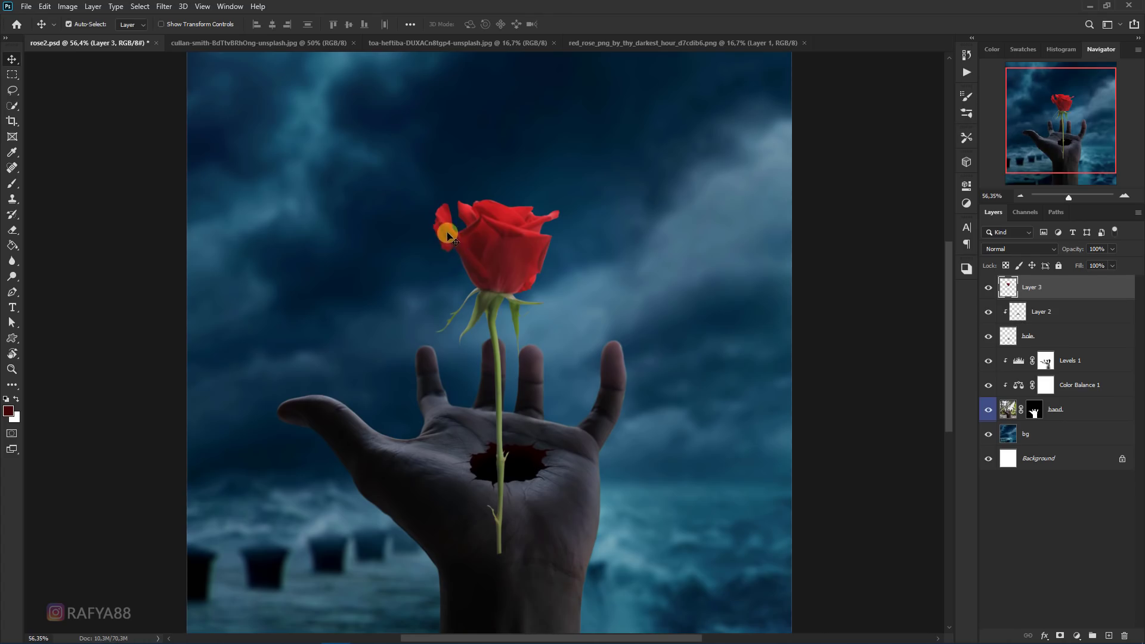
pyautogui.click(171, 11)
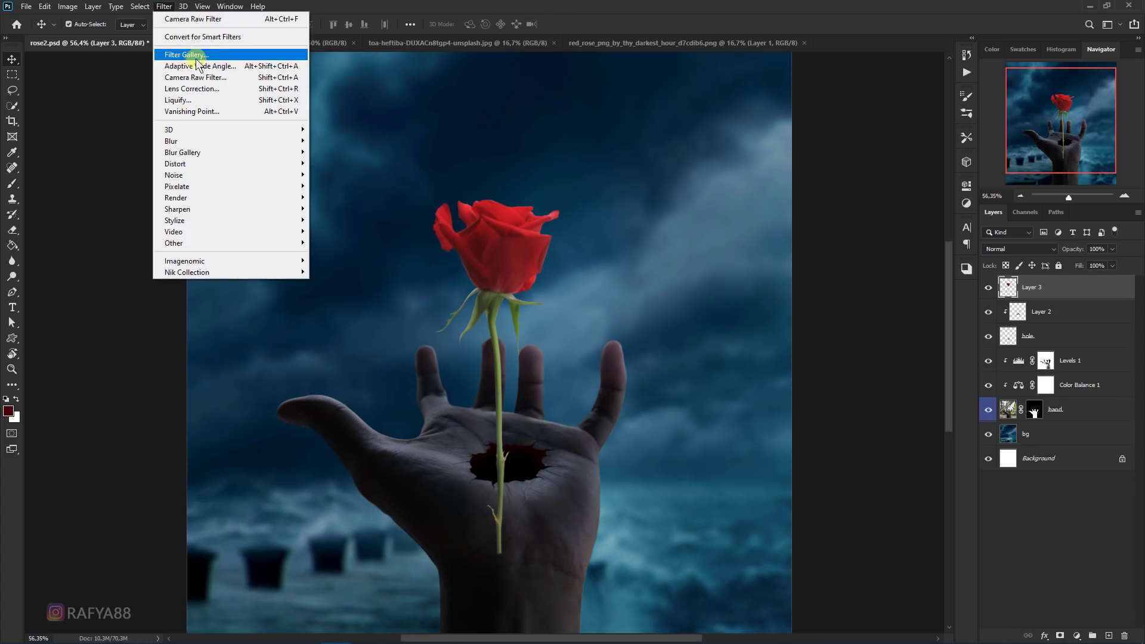
# Grade the rose in Camera Raw: Exposure -0.60, Highlights -89, Shadows -33, Whites -57, Clarity +78
pyautogui.click(497, 210)
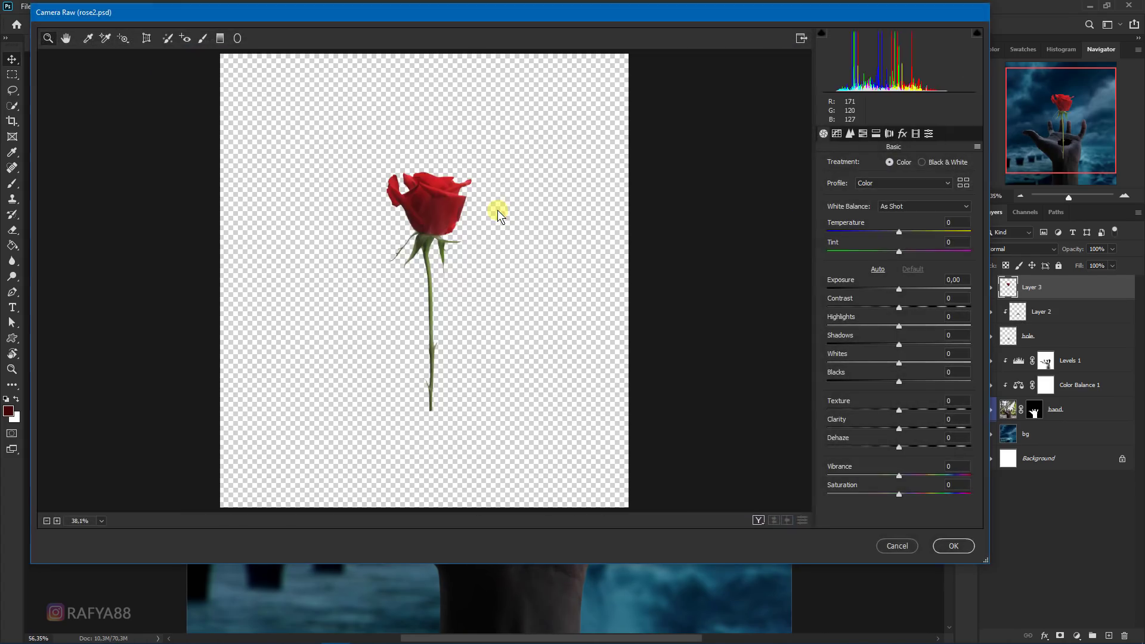
pyautogui.moveTo(898, 326); pyautogui.dragTo(834, 325)
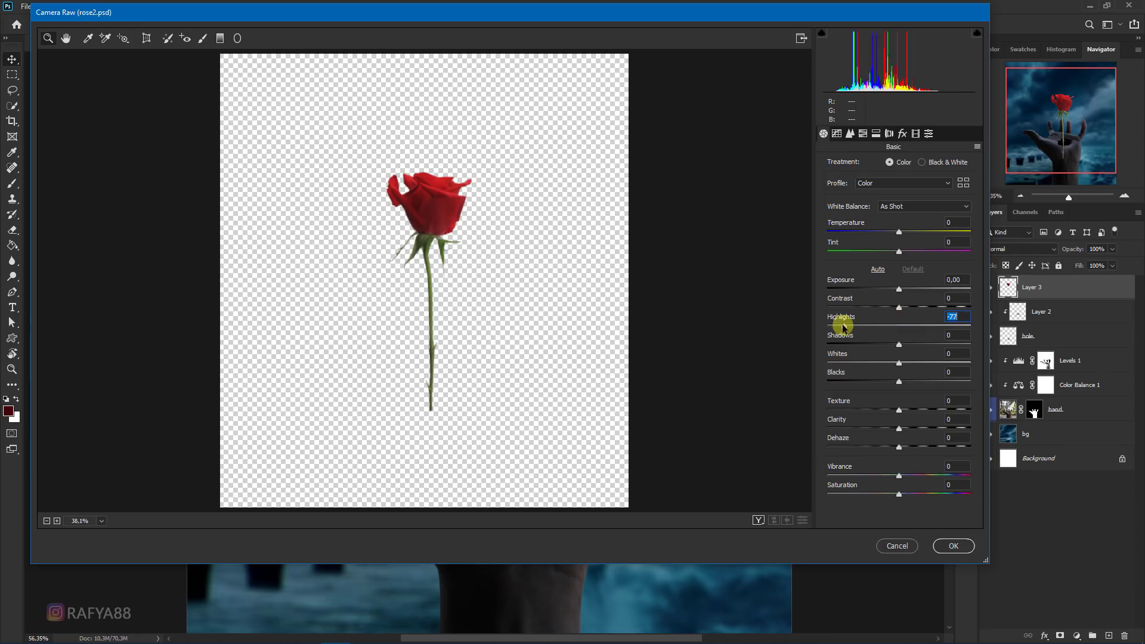
pyautogui.moveTo(899, 349)
pyautogui.mouseDown()
pyautogui.moveTo(874, 347)
pyautogui.moveTo(858, 363)
pyautogui.mouseUp()
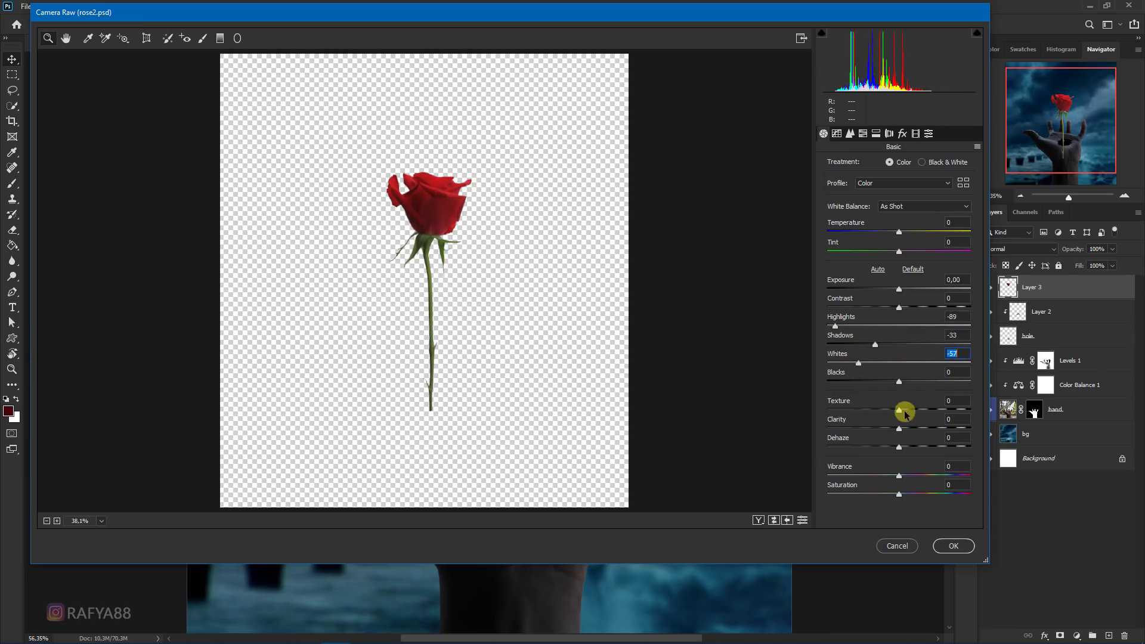
pyautogui.moveTo(899, 428); pyautogui.dragTo(946, 429)
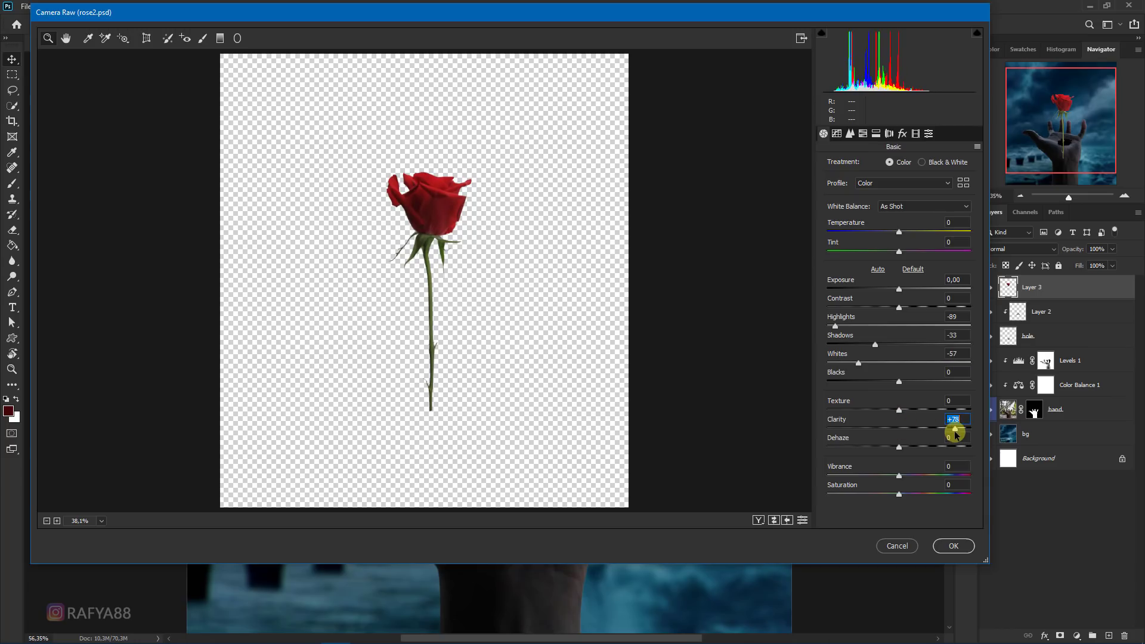
pyautogui.moveTo(898, 290); pyautogui.dragTo(890, 291)
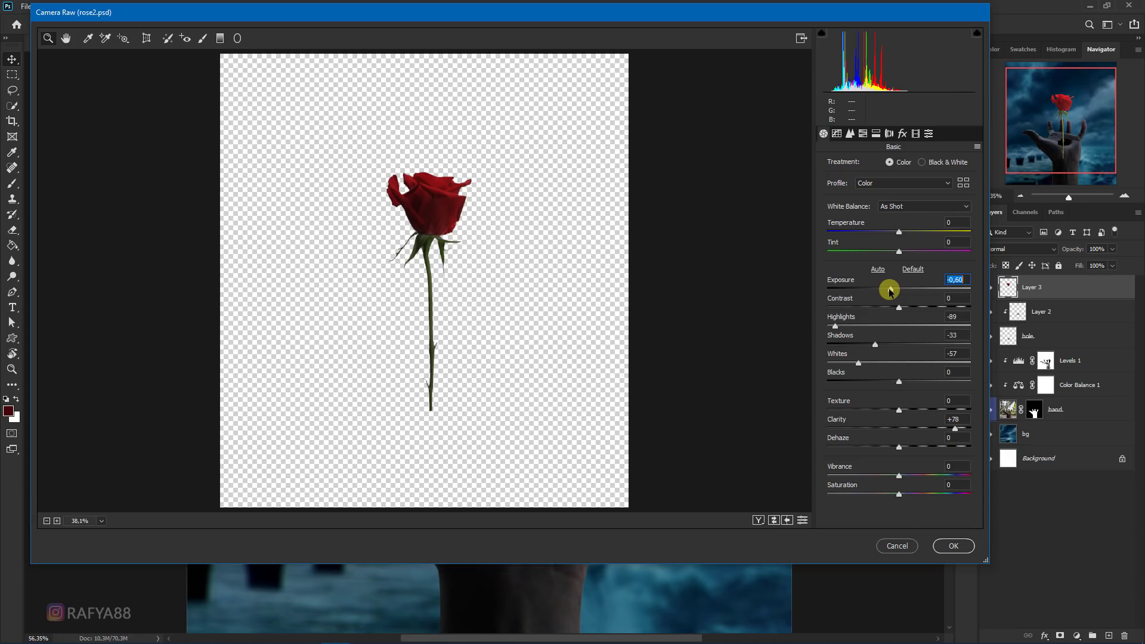
pyautogui.click(954, 545)
# Lasso the stem section hanging below the hole, delete it and deselect
pyautogui.scroll(-3, 537, 253)
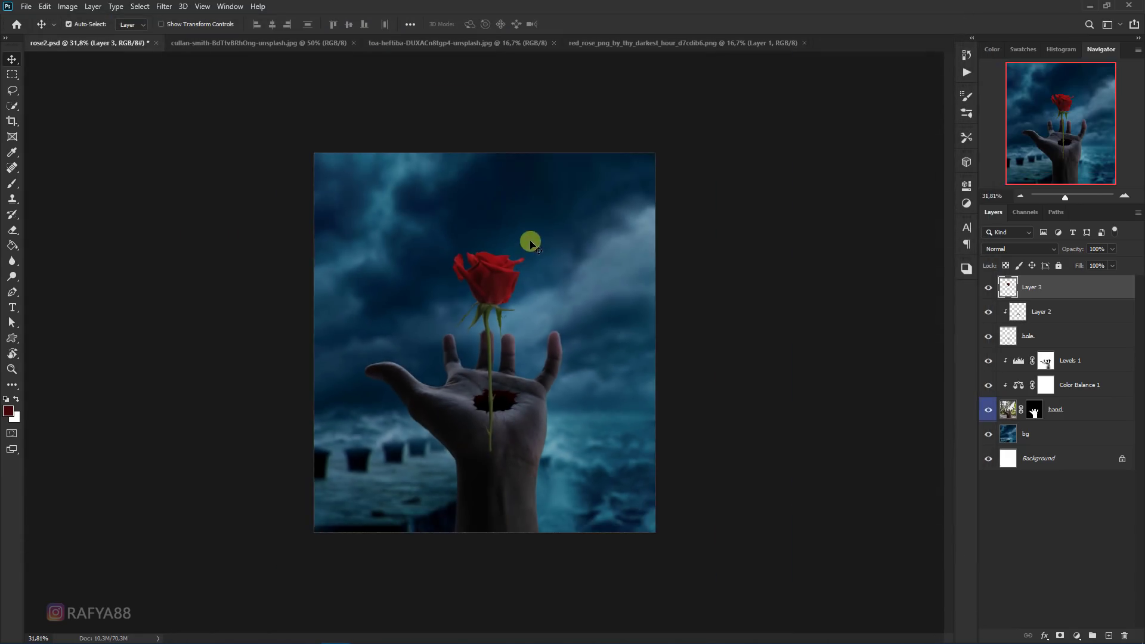
pyautogui.scroll(2, 495, 416)
pyautogui.scroll(2, 495, 420)
pyautogui.scroll(1, 507, 421)
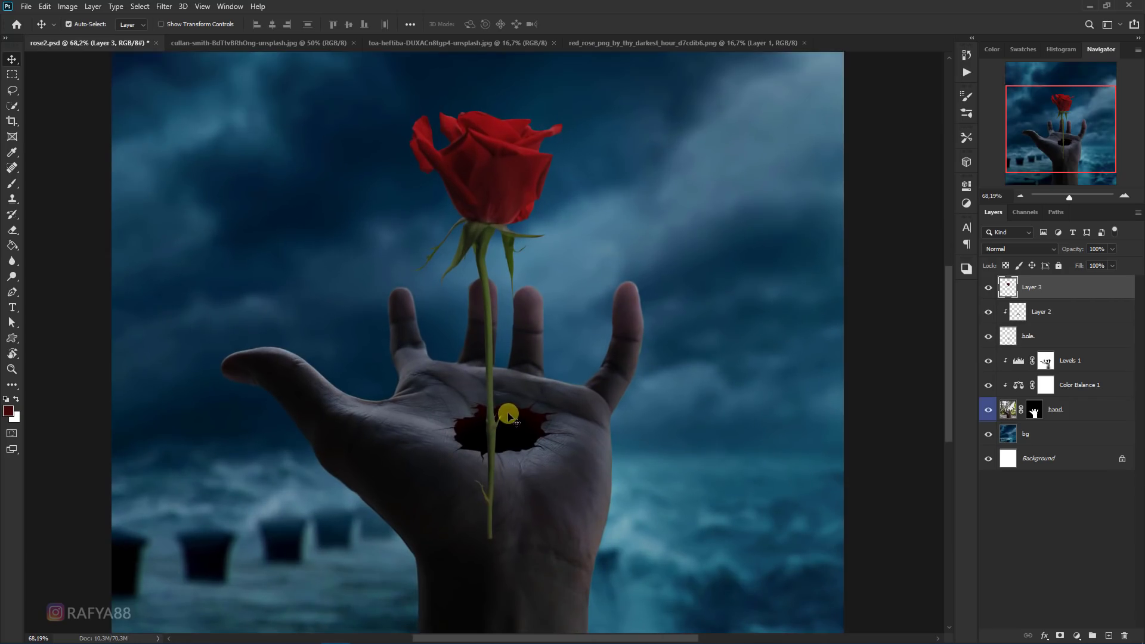
pyautogui.scroll(-2, 519, 387)
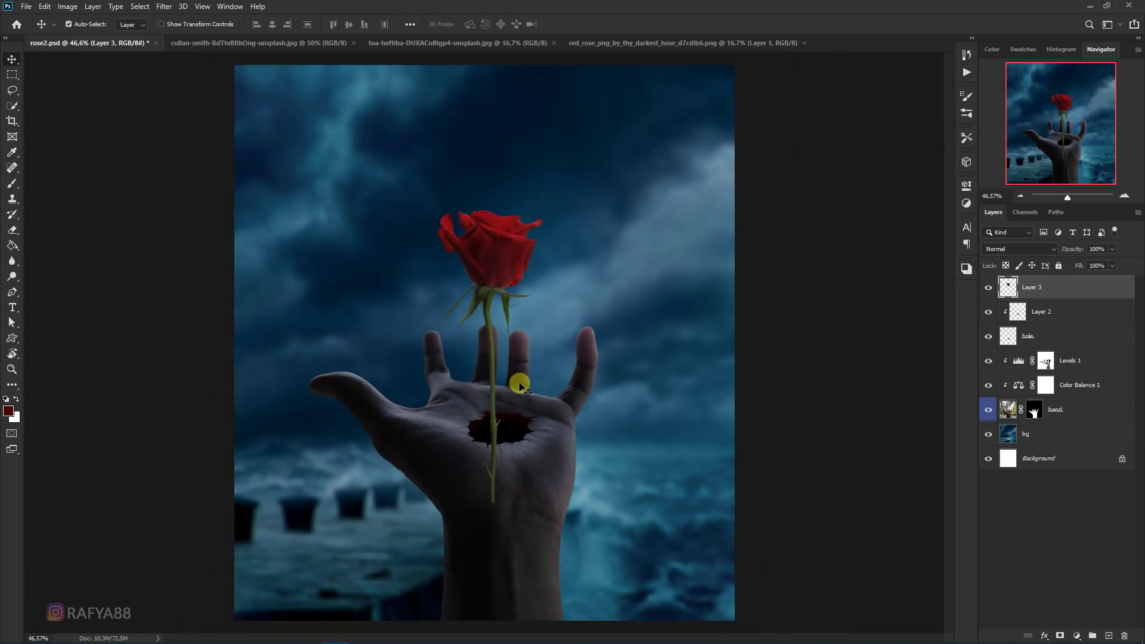
pyautogui.scroll(2, 519, 388)
pyautogui.scroll(1, 446, 532)
pyautogui.scroll(2, 446, 532)
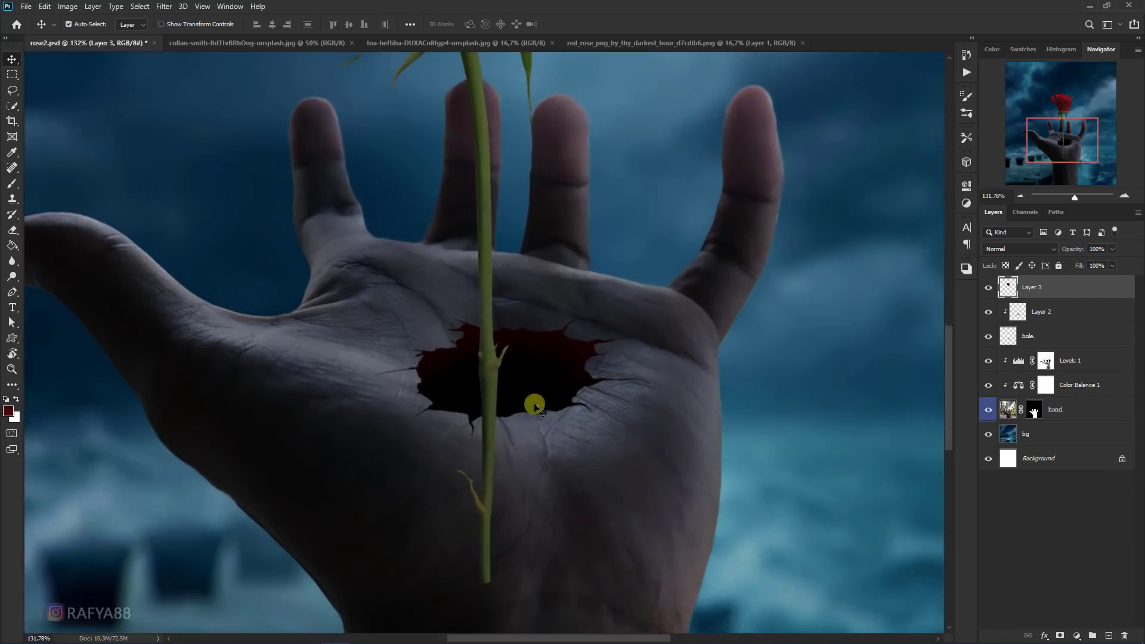
pyautogui.scroll(1, 532, 401)
pyautogui.scroll(-1, 468, 402)
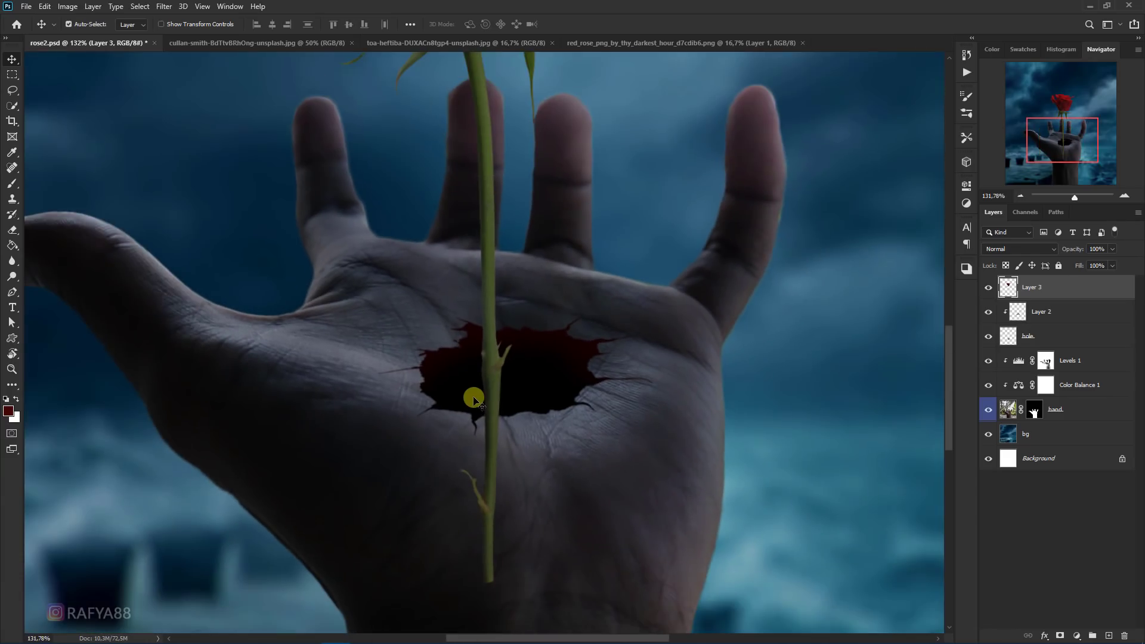
pyautogui.rightClick(12, 90)
pyautogui.click(41, 90)
pyautogui.moveTo(475, 592)
pyautogui.mouseDown()
pyautogui.moveTo(512, 461)
pyautogui.moveTo(498, 417)
pyautogui.moveTo(465, 590)
pyautogui.mouseUp()
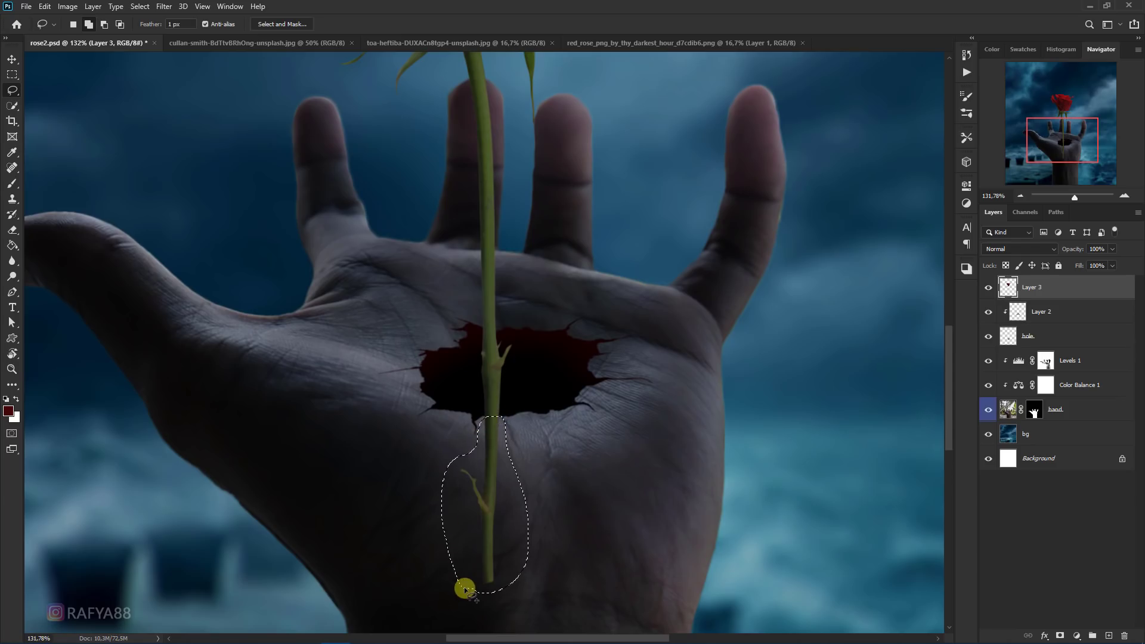
pyautogui.press('Delete')
pyautogui.hotkey('ctrl', 'd')
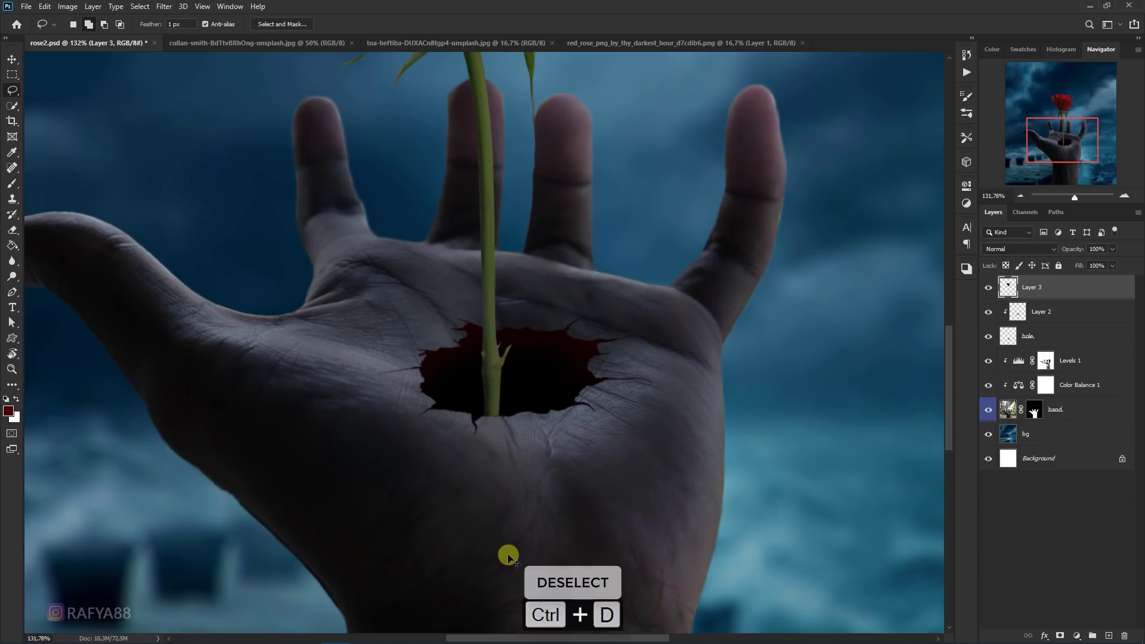
pyautogui.scroll(-5, 525, 427)
pyautogui.scroll(4, 507, 431)
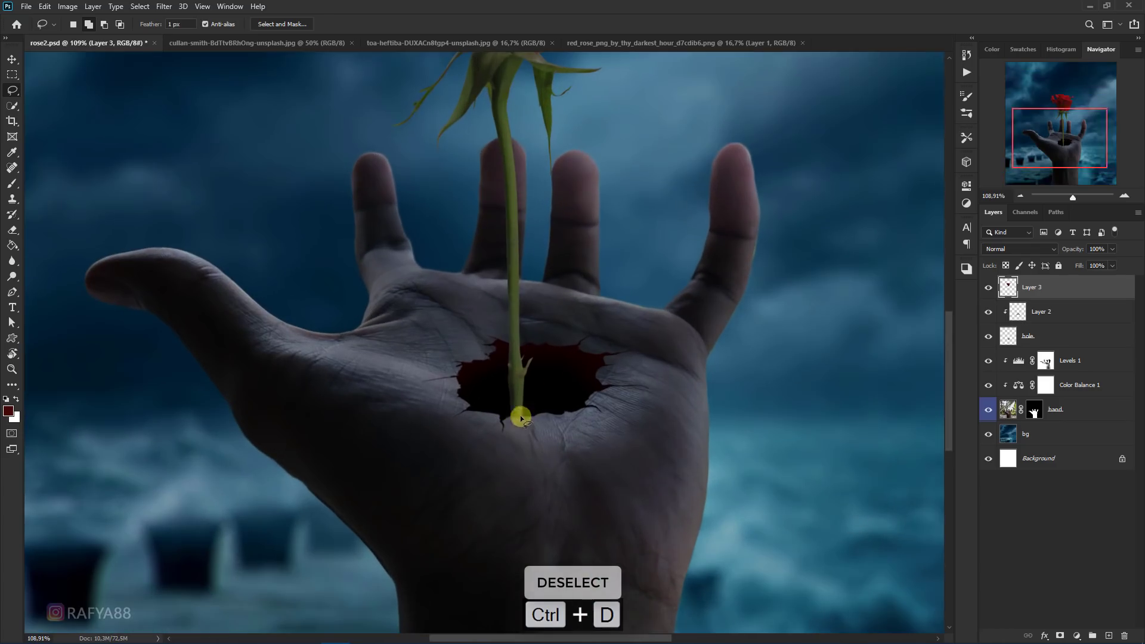
# Add a Levels adjustment clipped to the rose, dragging output white left to darken it
pyautogui.click(1076, 636)
pyautogui.click(1098, 474)
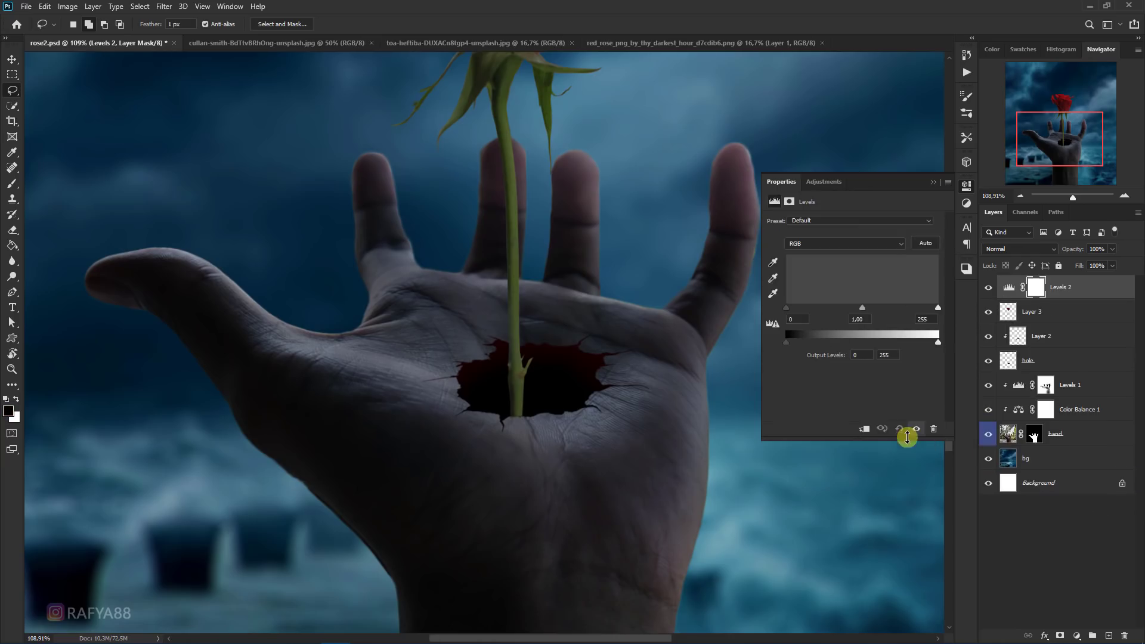
pyautogui.click(863, 428)
pyautogui.moveTo(936, 342); pyautogui.dragTo(854, 331)
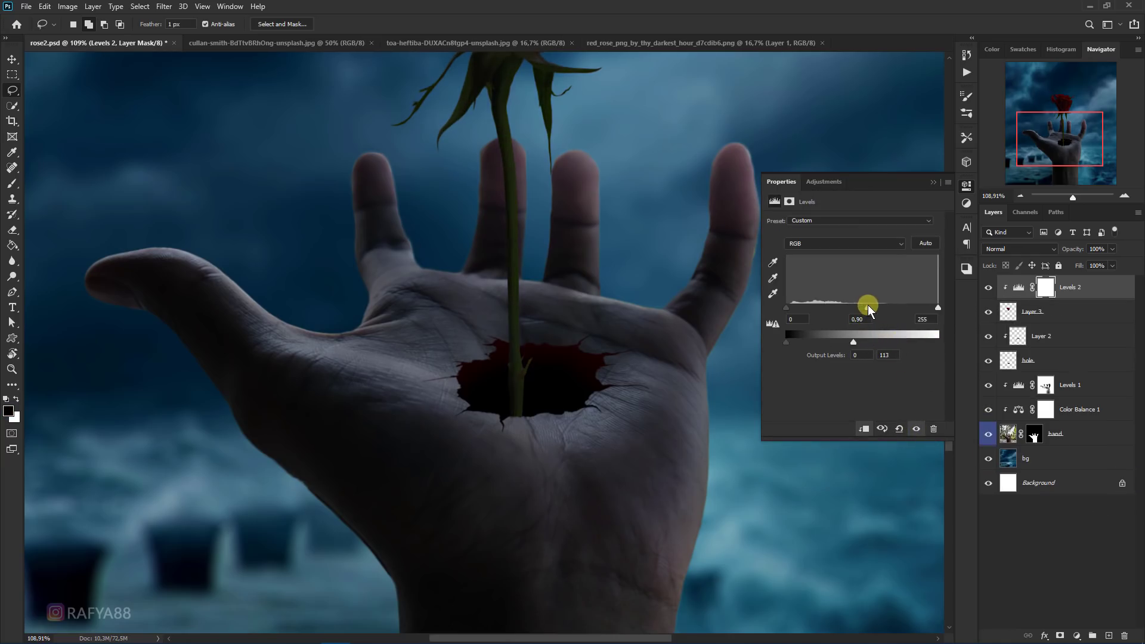
pyautogui.click(933, 181)
pyautogui.scroll(-3, 642, 345)
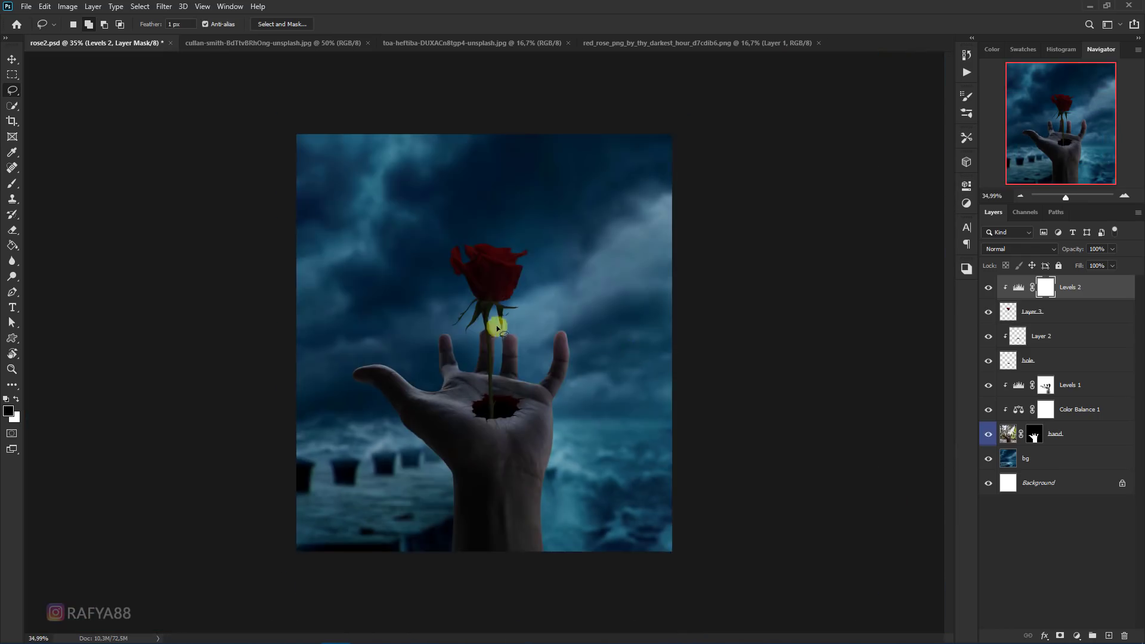
pyautogui.scroll(2, 496, 324)
# Paint brightness back on the rose's right petal with a 100 px brush on the mask
pyautogui.click(9, 186)
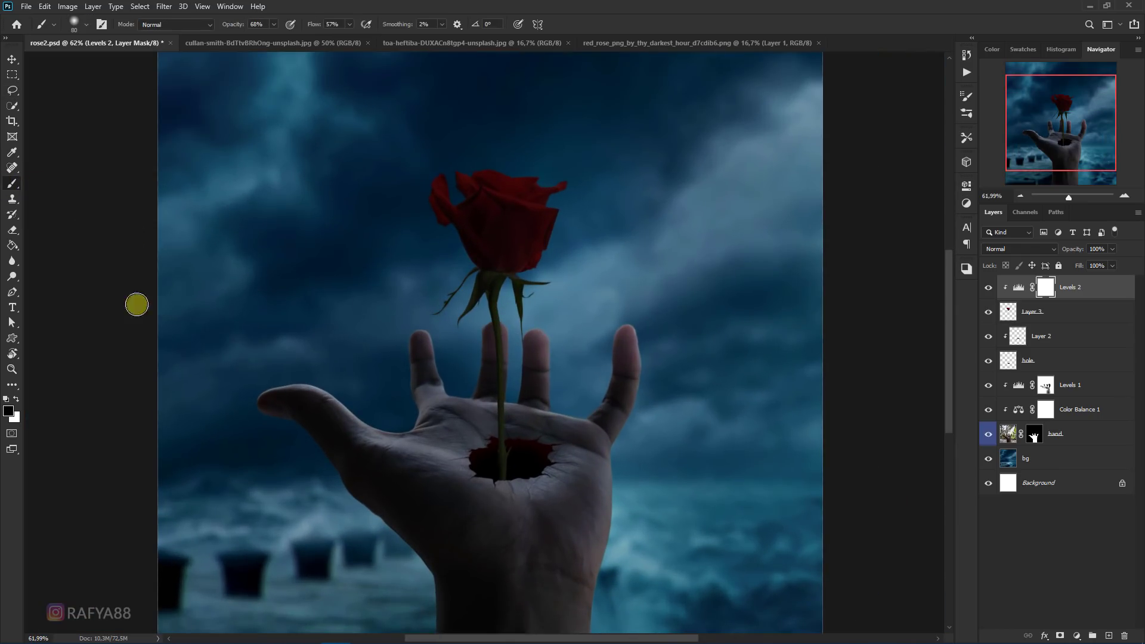
pyautogui.scroll(1, 526, 173)
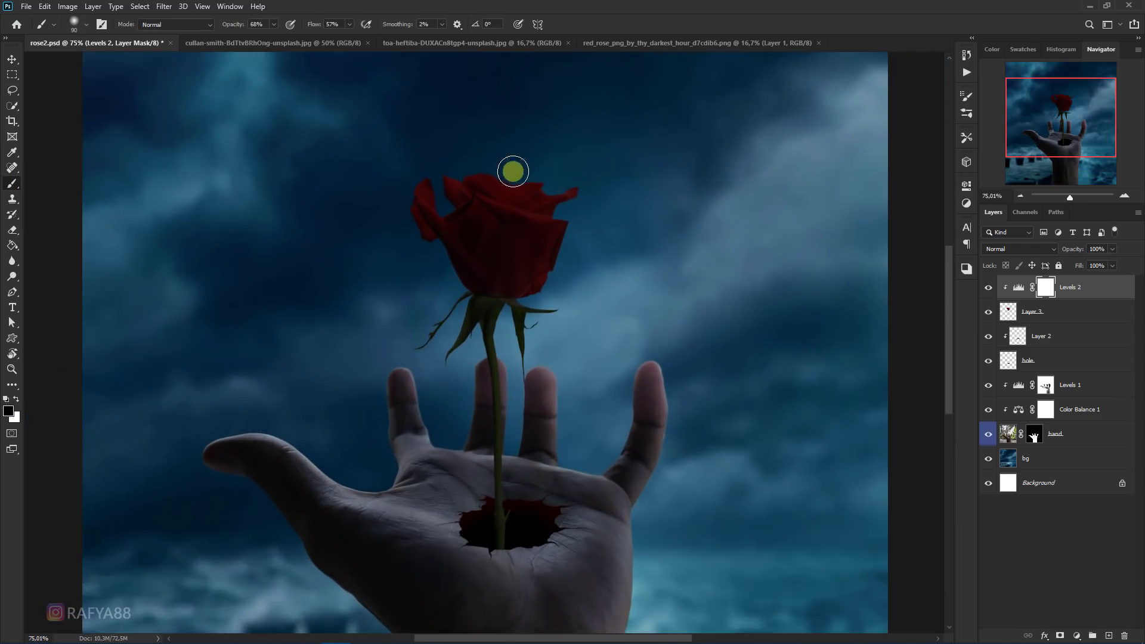
pyautogui.press(']')
pyautogui.press(']')
pyautogui.press(']')
pyautogui.press(']')
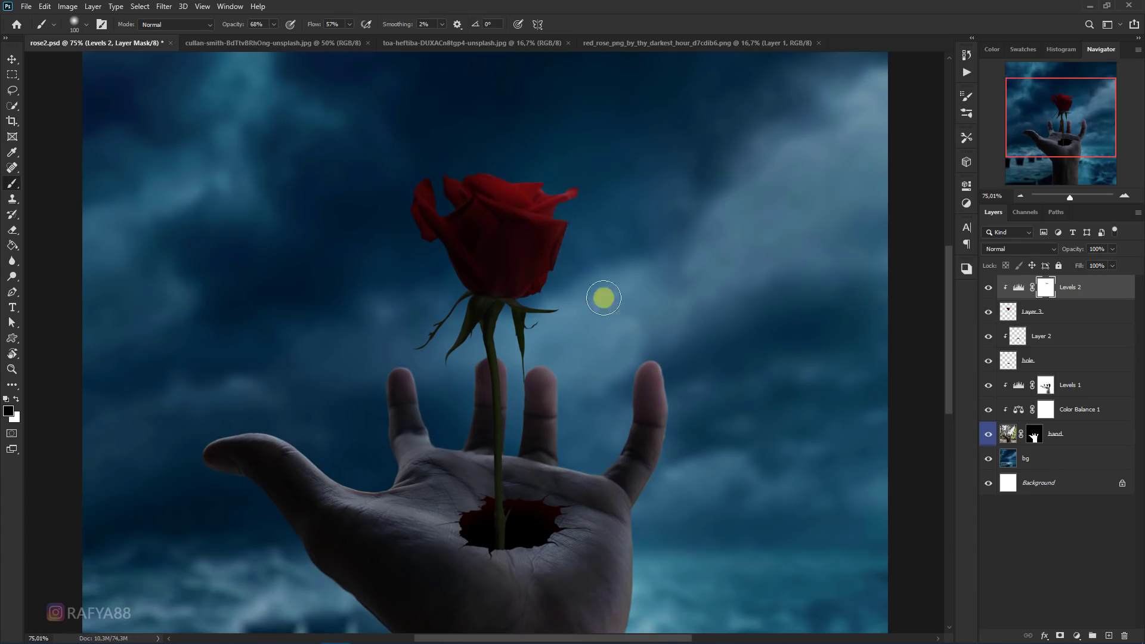
pyautogui.moveTo(567, 250)
pyautogui.mouseDown()
pyautogui.moveTo(561, 222)
pyautogui.moveTo(477, 222)
pyautogui.moveTo(401, 184)
pyautogui.moveTo(470, 214)
pyautogui.moveTo(450, 225)
pyautogui.moveTo(511, 291)
pyautogui.mouseUp()
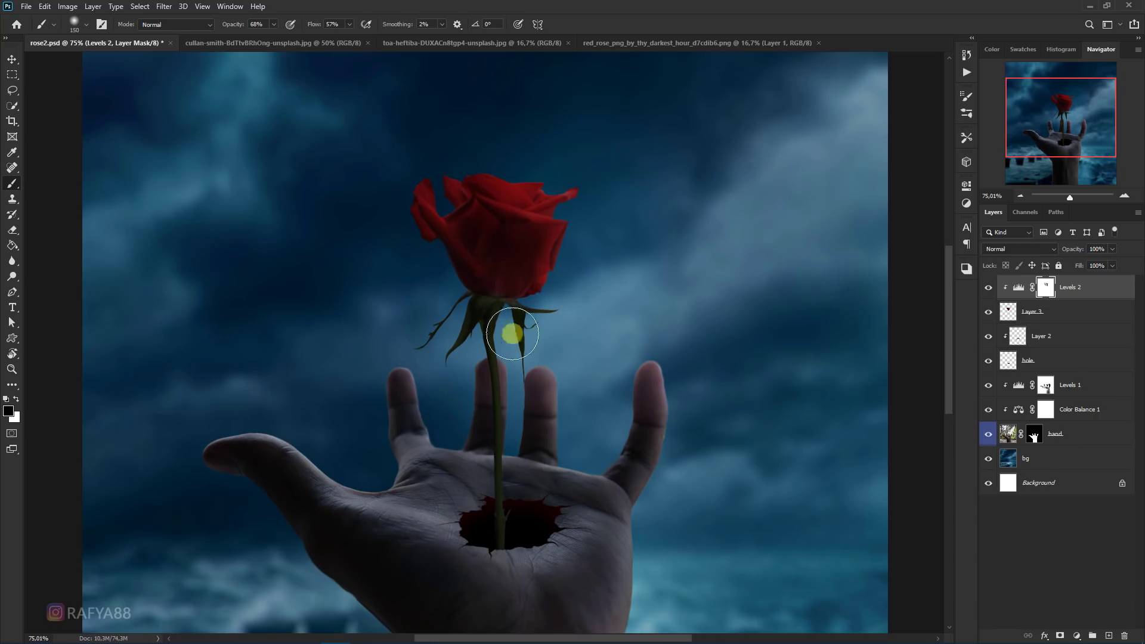
pyautogui.scroll(2, 524, 325)
pyautogui.scroll(1, 580, 414)
# Paint brightness back along the stem on the Levels mask with a 40 px brush
pyautogui.press('[')
pyautogui.press('[')
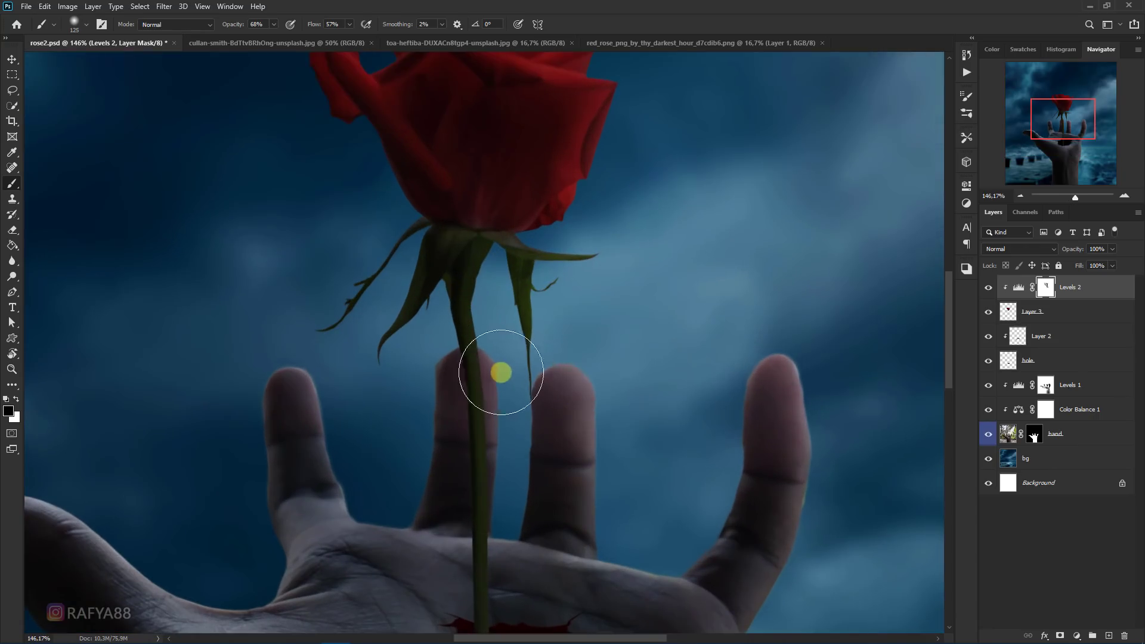
pyautogui.press('[')
pyautogui.press('[')
pyautogui.press('[')
pyautogui.moveTo(500, 391)
pyautogui.mouseDown()
pyautogui.moveTo(493, 363)
pyautogui.moveTo(485, 409)
pyautogui.moveTo(503, 491)
pyautogui.moveTo(498, 445)
pyautogui.moveTo(491, 529)
pyautogui.moveTo(526, 602)
pyautogui.moveTo(499, 562)
pyautogui.moveTo(480, 328)
pyautogui.moveTo(524, 280)
pyautogui.mouseUp()
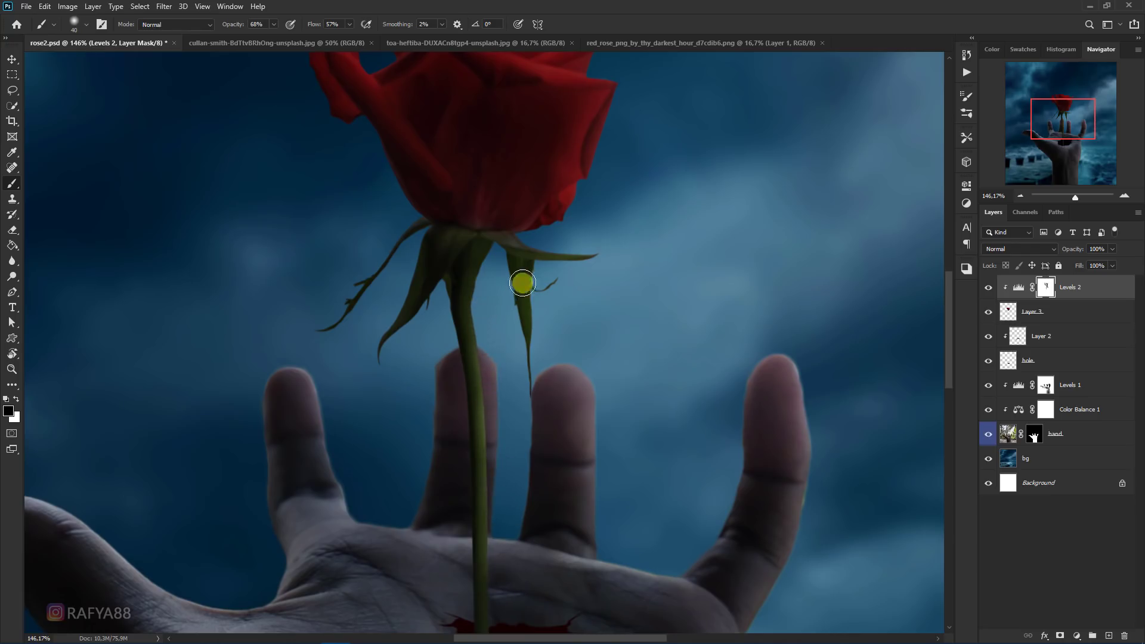
pyautogui.scroll(-5, 488, 324)
pyautogui.scroll(3, 507, 365)
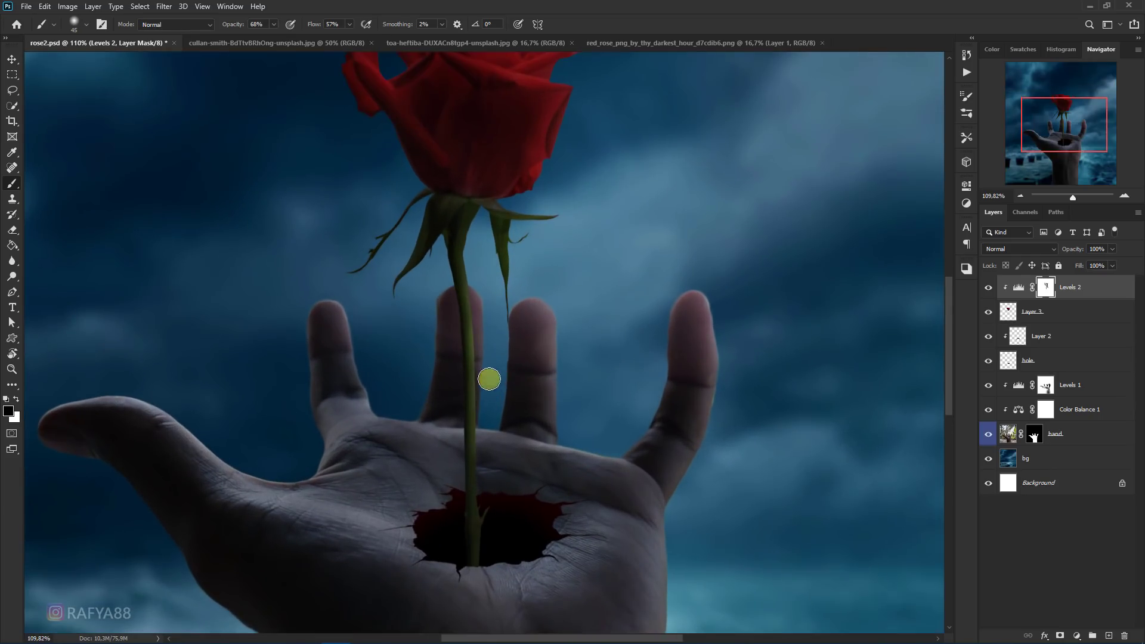
pyautogui.moveTo(488, 378)
pyautogui.mouseDown()
pyautogui.moveTo(484, 356)
pyautogui.moveTo(493, 503)
pyautogui.mouseUp()
pyautogui.scroll(-3, 532, 505)
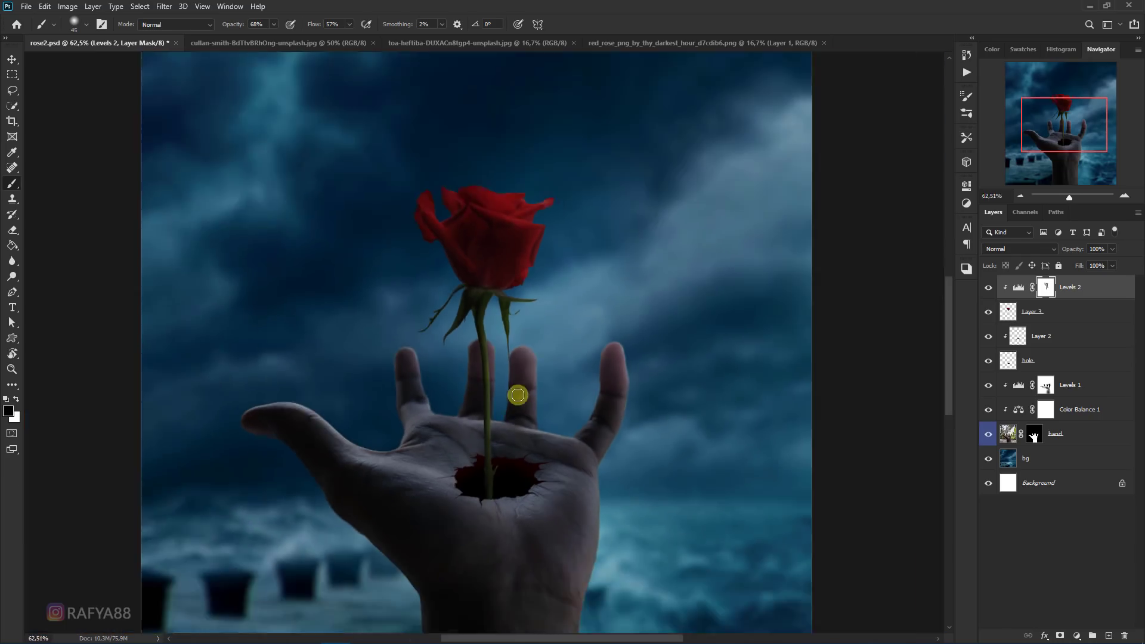
pyautogui.scroll(1, 530, 256)
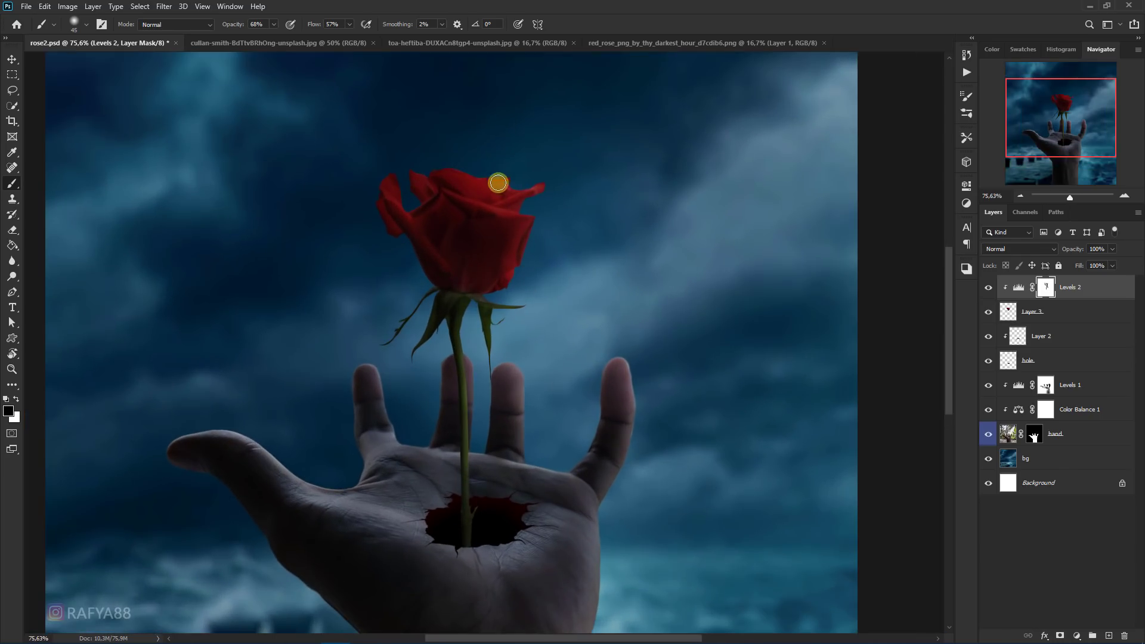
pyautogui.scroll(-3, 507, 221)
pyautogui.scroll(4, 512, 217)
pyautogui.press(']')
pyautogui.press(']')
pyautogui.press(']')
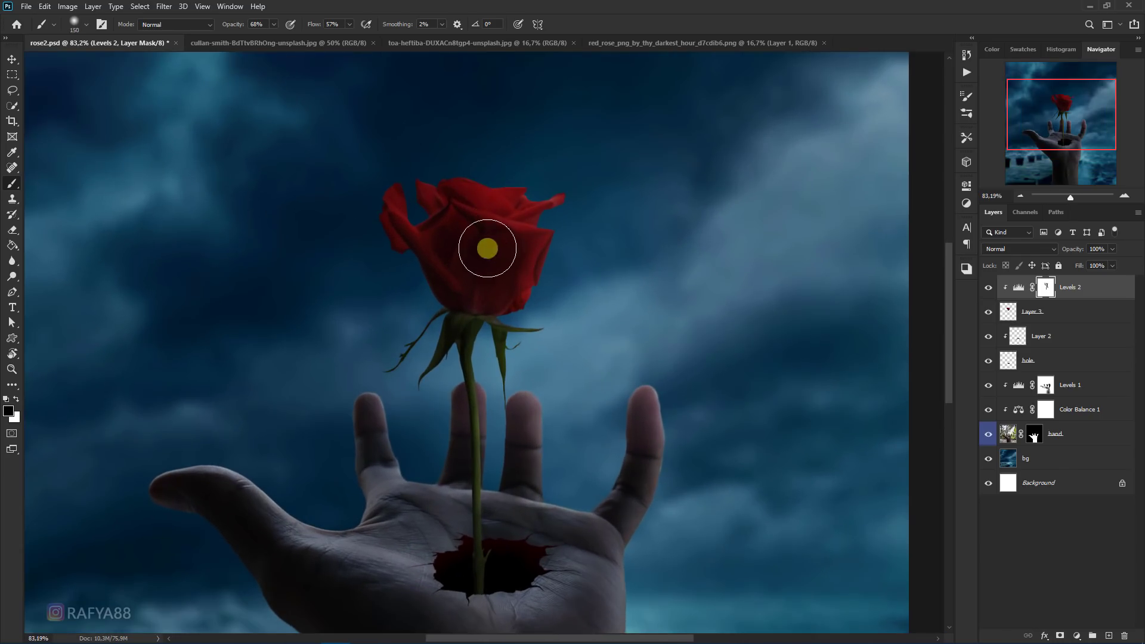
pyautogui.press(']')
pyautogui.press(']')
pyautogui.scroll(-2, 620, 274)
pyautogui.scroll(3, 504, 465)
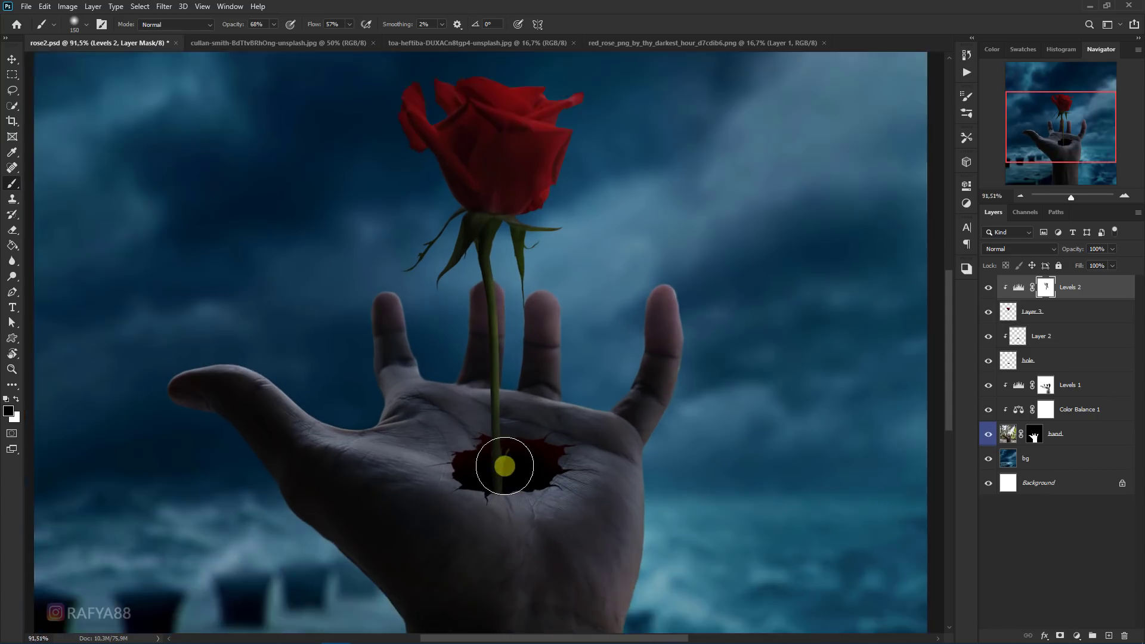
pyautogui.scroll(1, 503, 465)
# Add clipped Layer 4 and shade the stem above the hole and the hole's left side black
pyautogui.click(1111, 633)
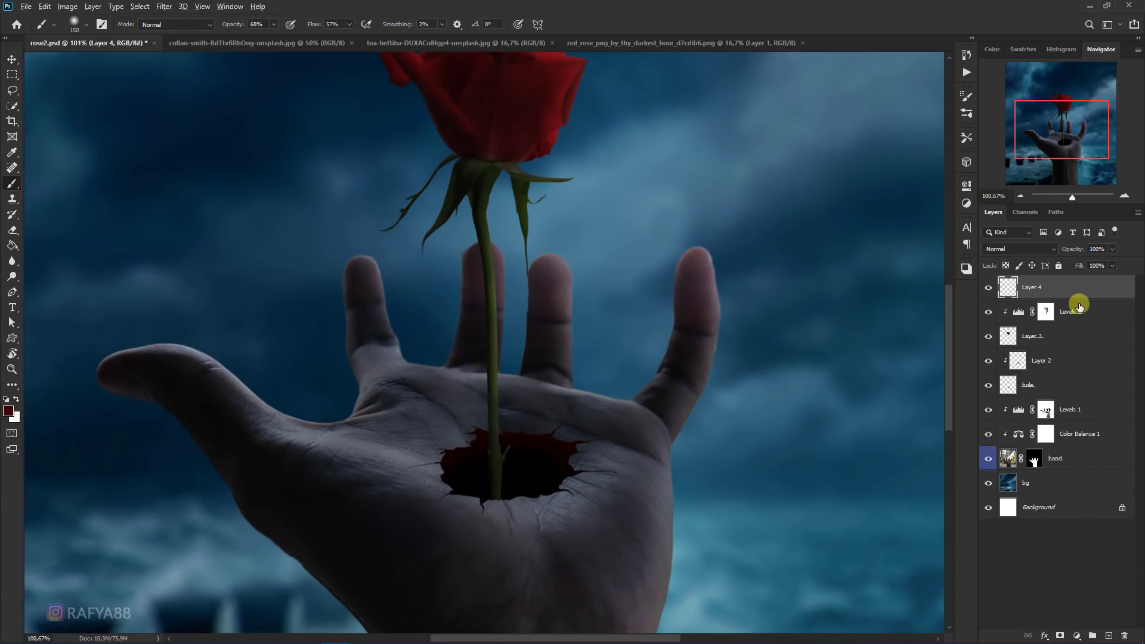
pyautogui.keyDown('alt'); pyautogui.click(1079, 297); pyautogui.keyUp('alt')
pyautogui.scroll(2, 595, 320)
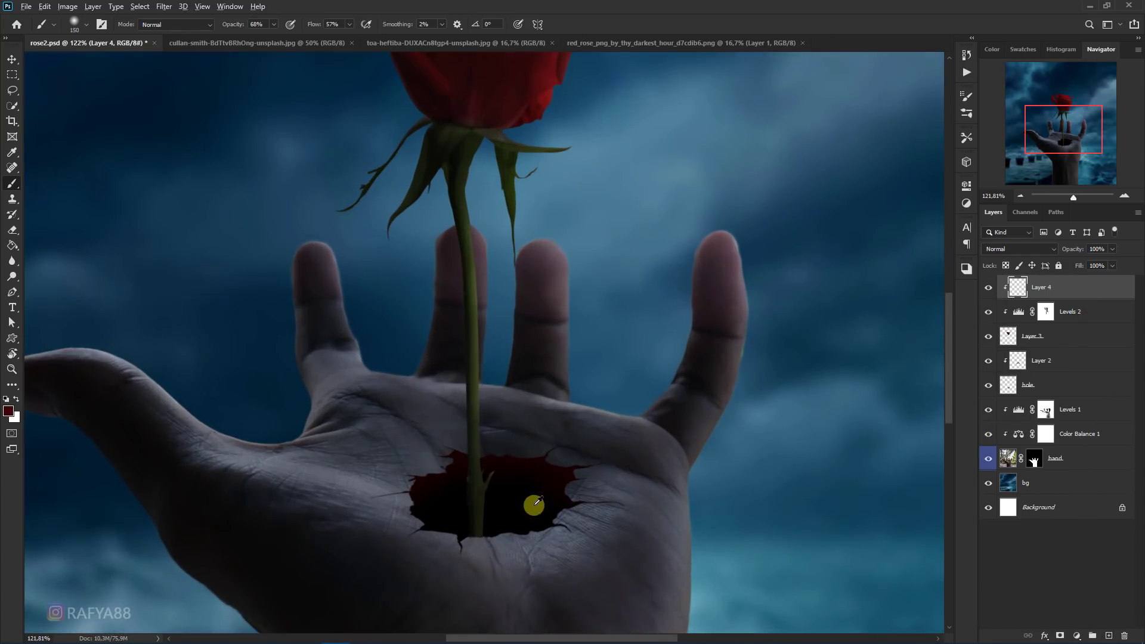
pyautogui.keyDown('alt'); pyautogui.click(514, 523); pyautogui.keyUp('alt')
pyautogui.moveTo(480, 495); pyautogui.dragTo(474, 533)
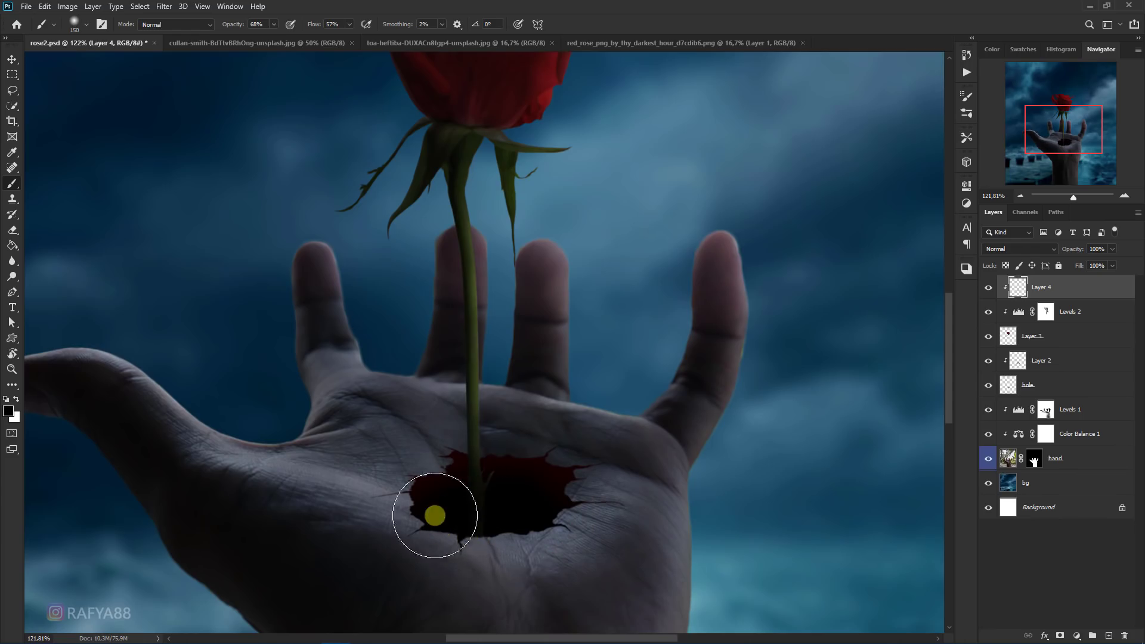
pyautogui.moveTo(425, 468); pyautogui.dragTo(434, 501)
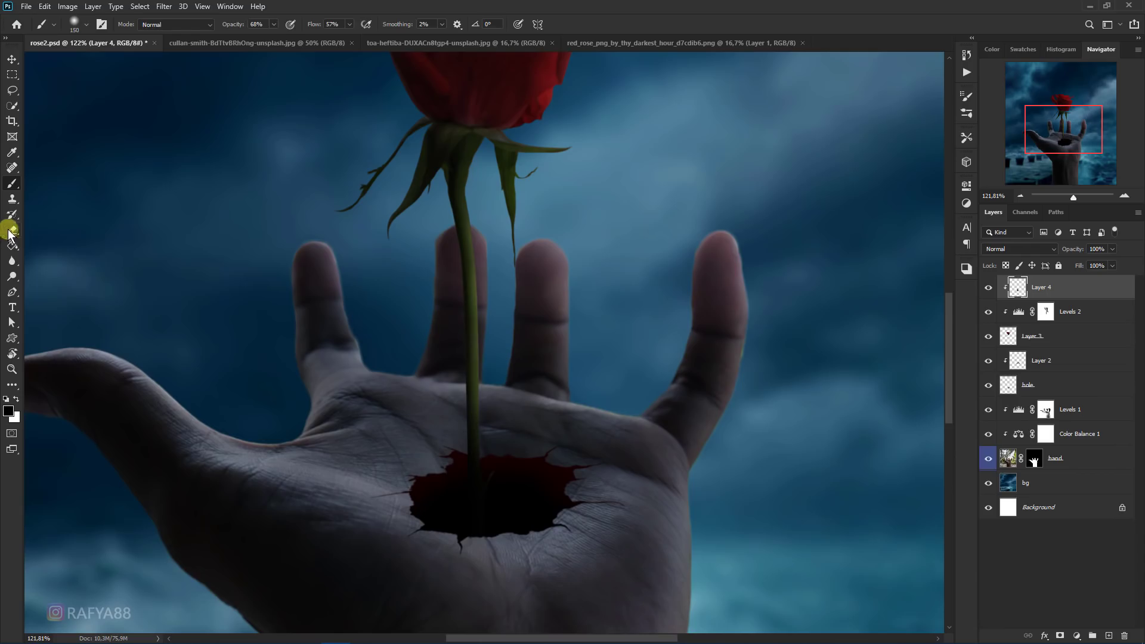
# Select Layer 3 and Levels 2 together with Layer 4 in the Layers panel
pyautogui.moveTo(12, 230); pyautogui.dragTo(37, 231)
pyautogui.click(38, 231)
pyautogui.scroll(3, 473, 408)
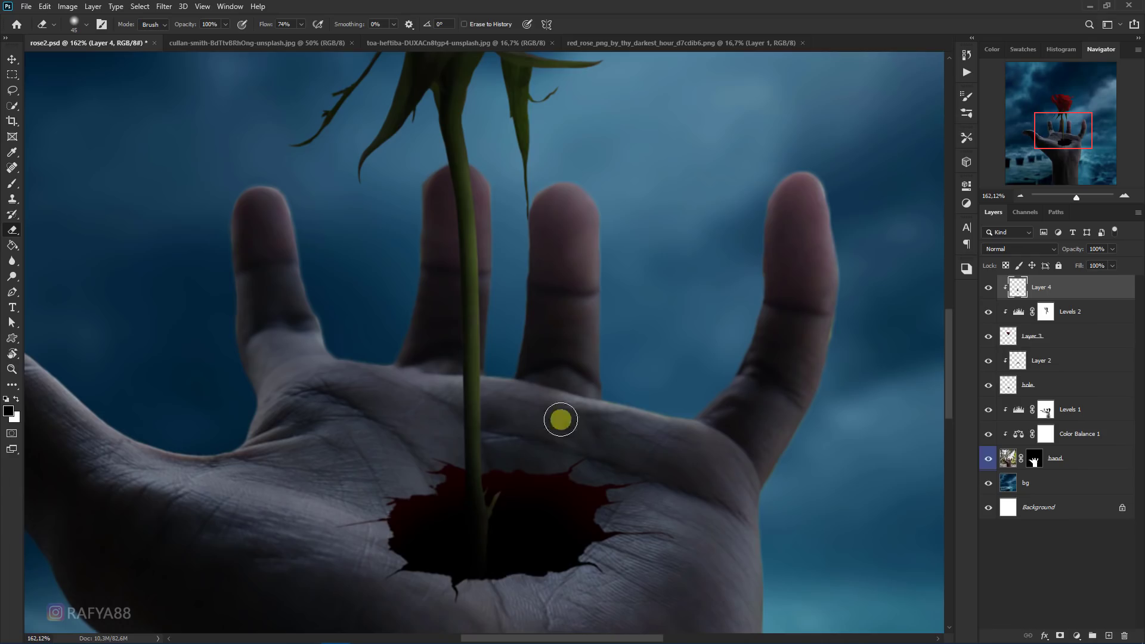
pyautogui.scroll(-3, 596, 400)
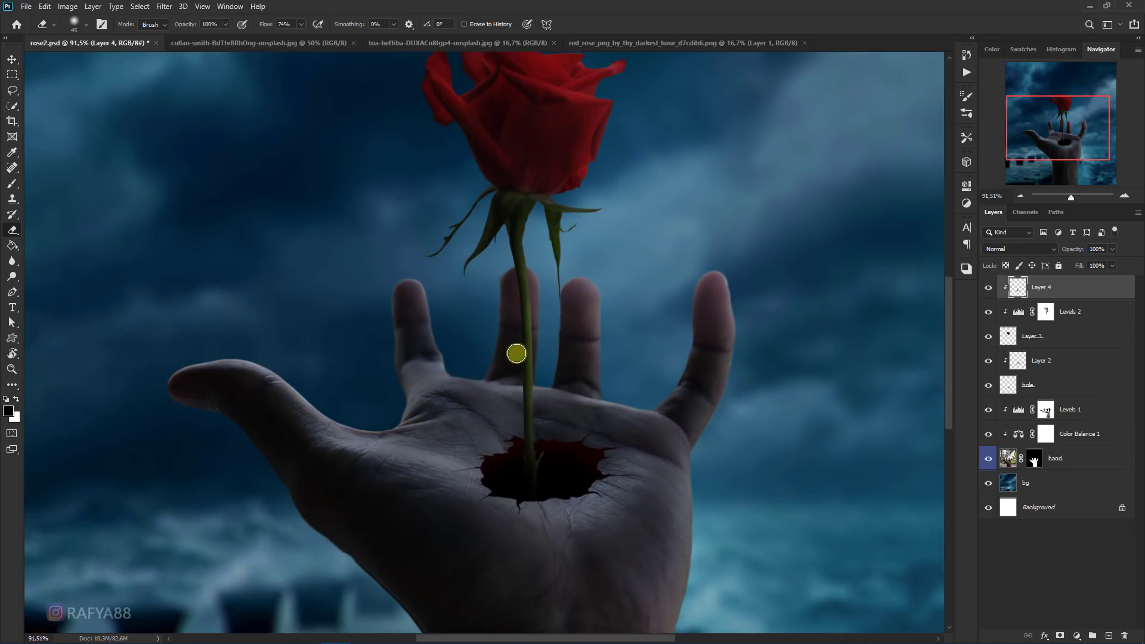
pyautogui.scroll(-2, 577, 321)
pyautogui.scroll(-2, 578, 332)
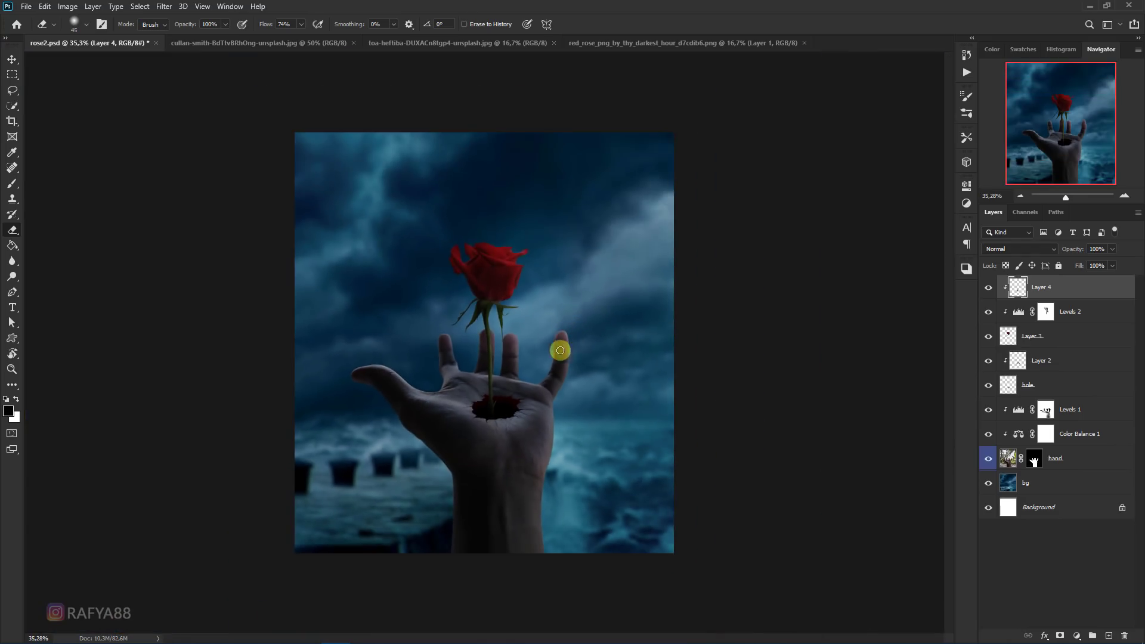
pyautogui.scroll(2, 560, 350)
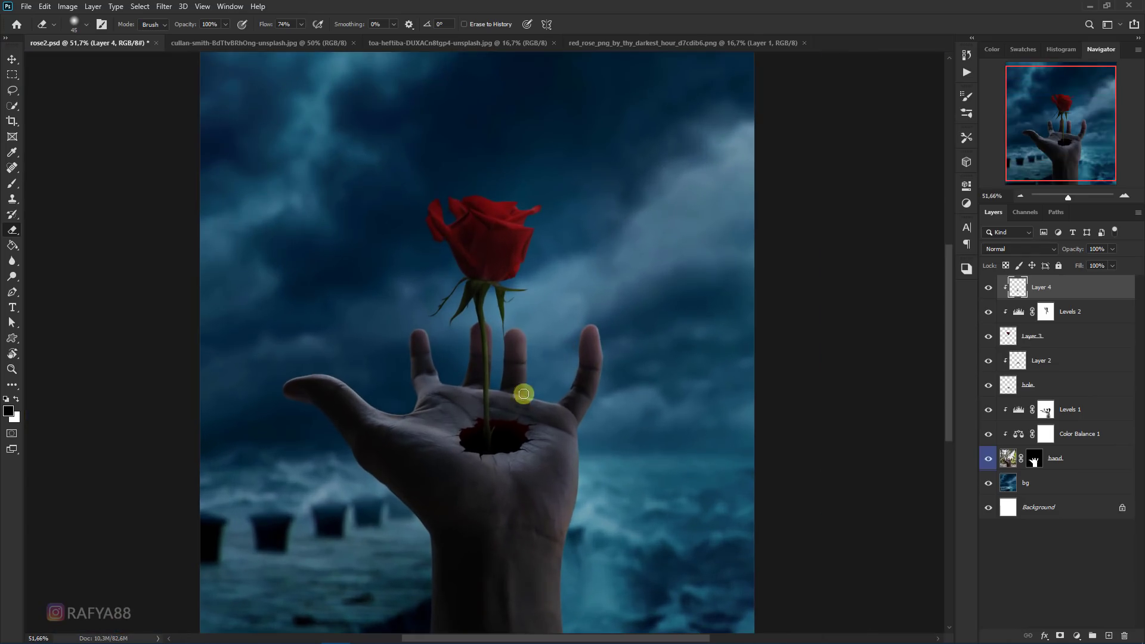
pyautogui.keyDown('ctrl'); pyautogui.click(1065, 332); pyautogui.keyUp('ctrl')
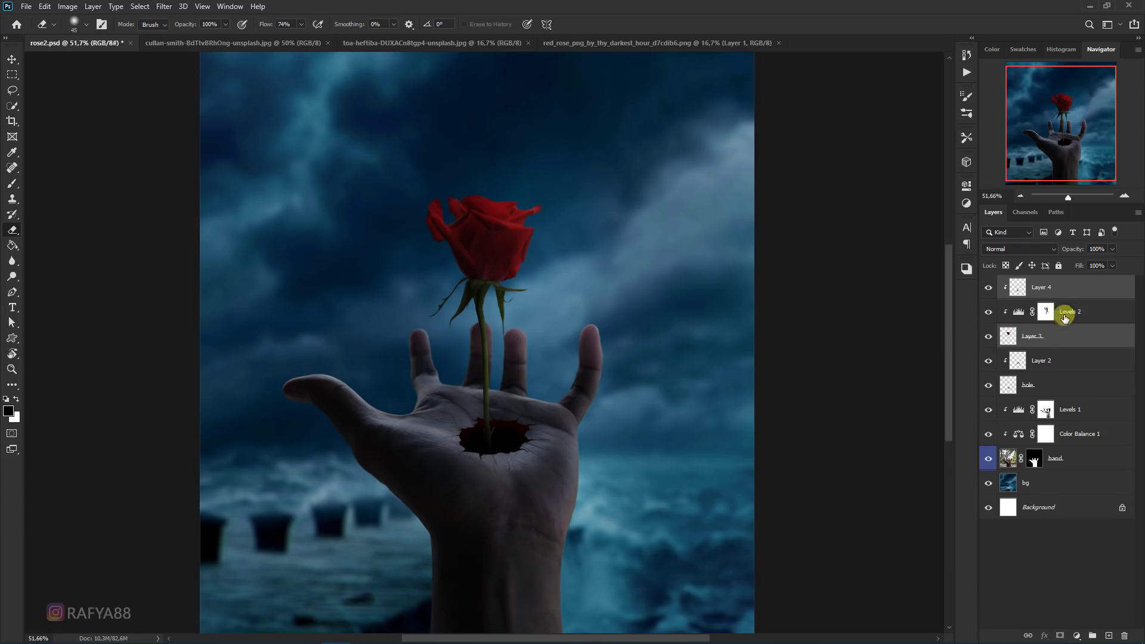
pyautogui.keyDown('ctrl'); pyautogui.click(1065, 318); pyautogui.keyUp('ctrl')
# Nudge the rose about 12 px right with Free Transform and commit it
pyautogui.hotkey('ctrl', 't')
pyautogui.moveTo(478, 308); pyautogui.dragTo(486, 308)
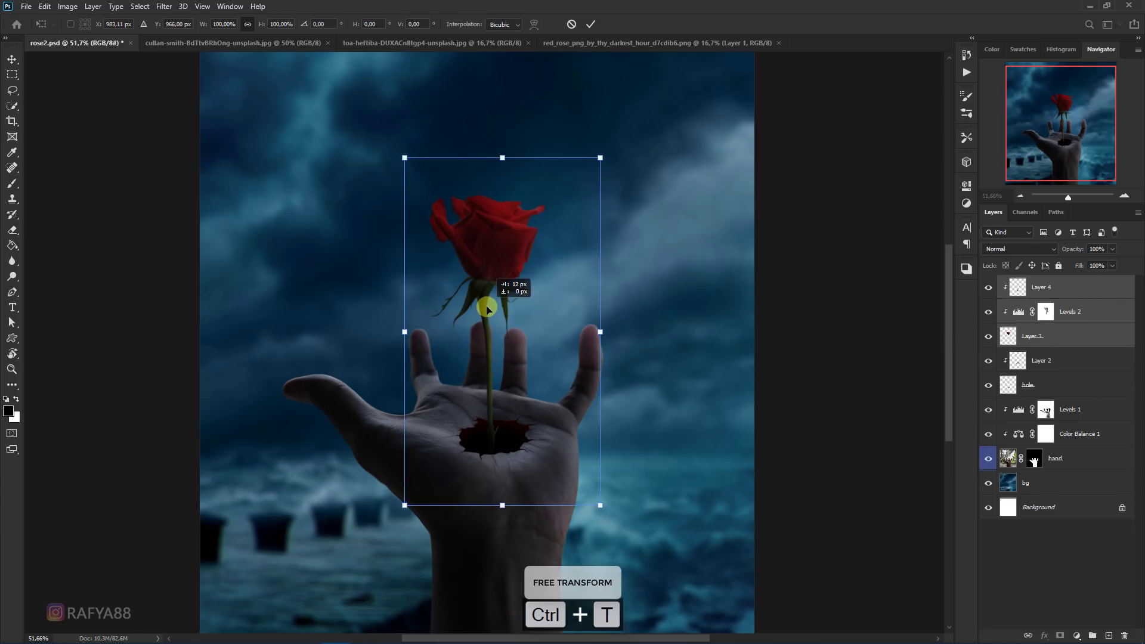
pyautogui.press('Return')
pyautogui.press('e')
# Add a new empty Layer 5 above Layer 4, clipped to Layer 4
pyautogui.scroll(-2, 633, 341)
pyautogui.scroll(-2, 634, 340)
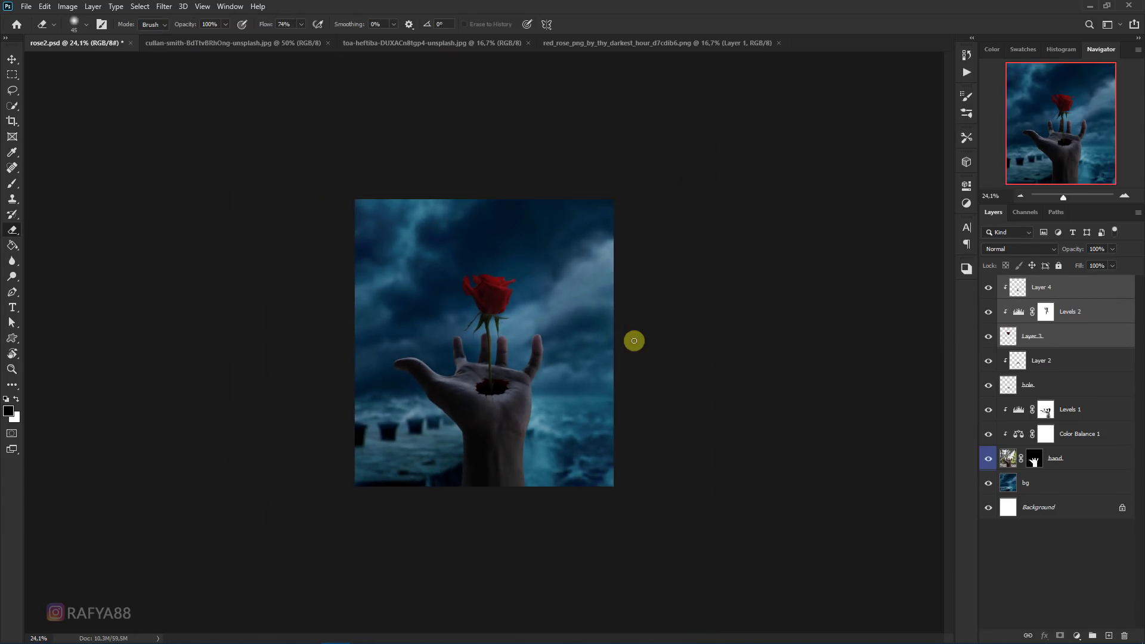
pyautogui.scroll(1, 485, 256)
pyautogui.scroll(3, 467, 255)
pyautogui.scroll(3, 503, 213)
pyautogui.scroll(2, 503, 212)
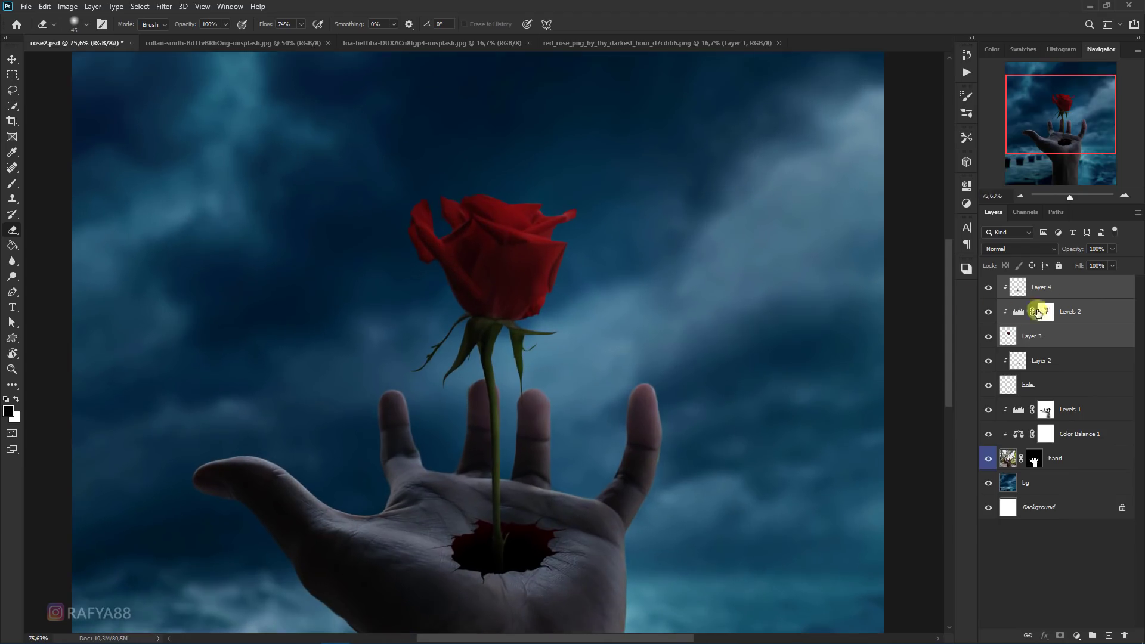
pyautogui.click(1070, 290)
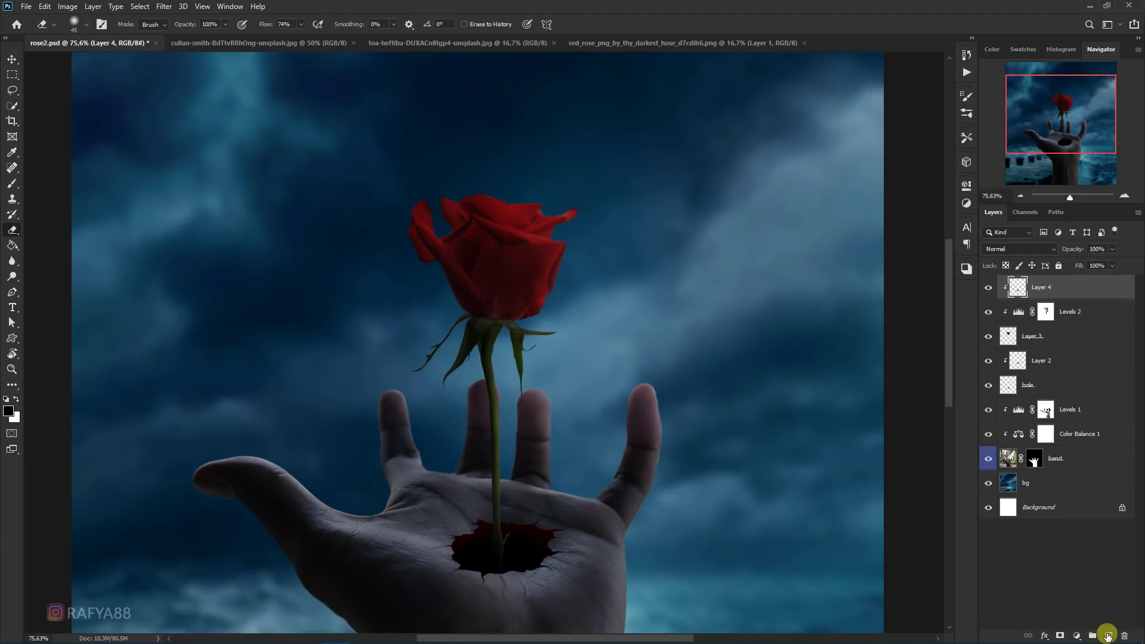
pyautogui.click(1107, 635)
pyautogui.scroll(2, 549, 237)
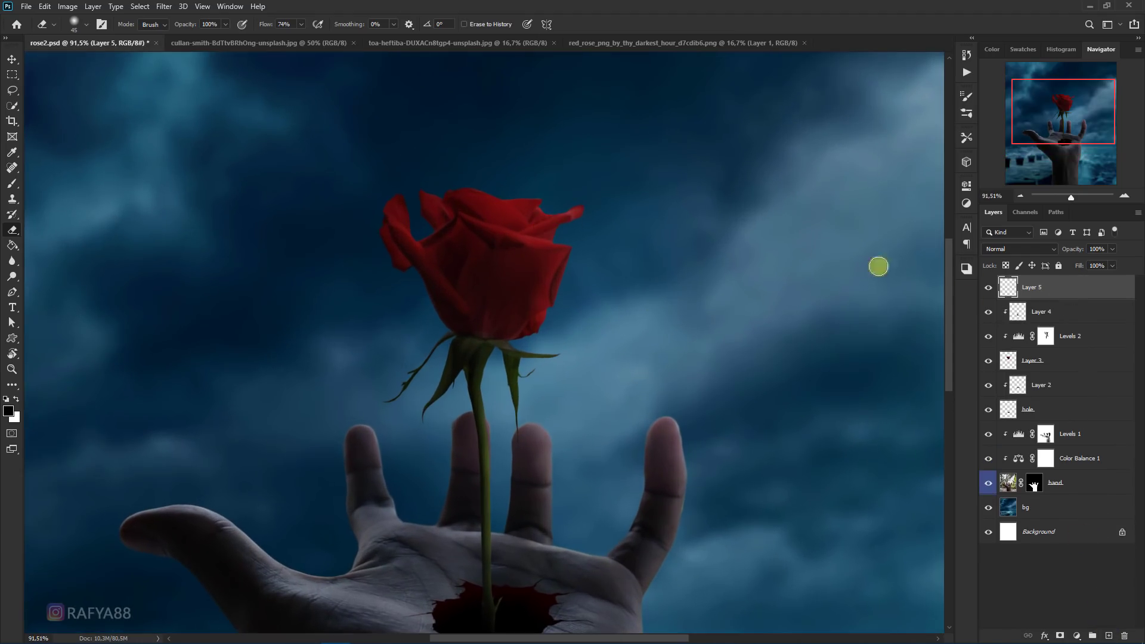
pyautogui.keyDown('alt'); pyautogui.click(1078, 296); pyautogui.keyUp('alt')
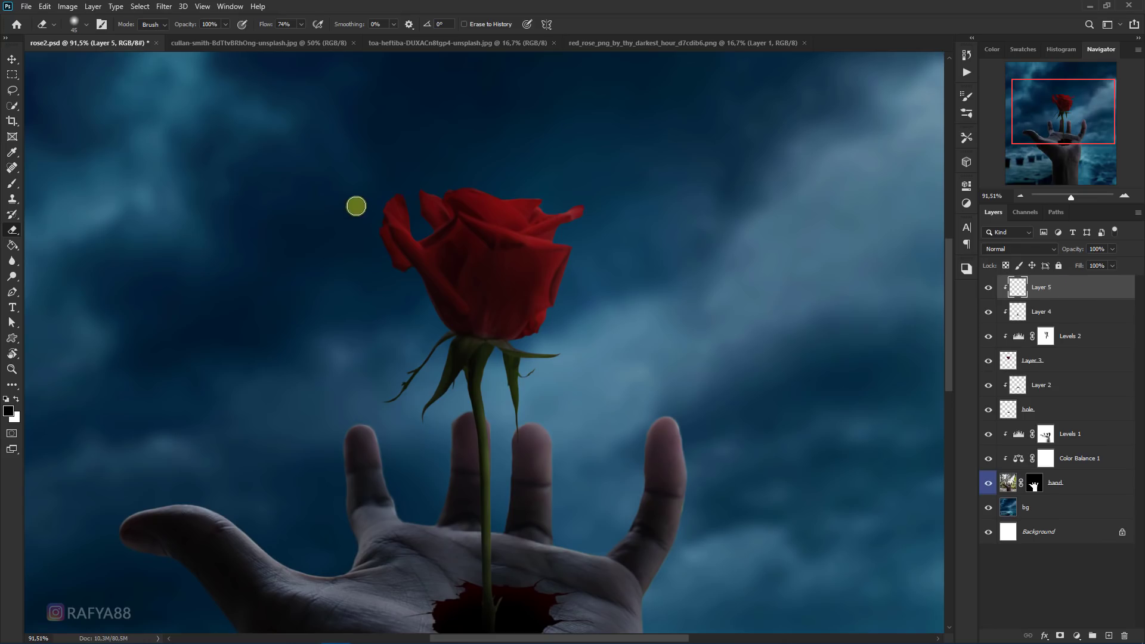
# Switch to the Brush tool and make it smaller
pyautogui.click(60, 180)
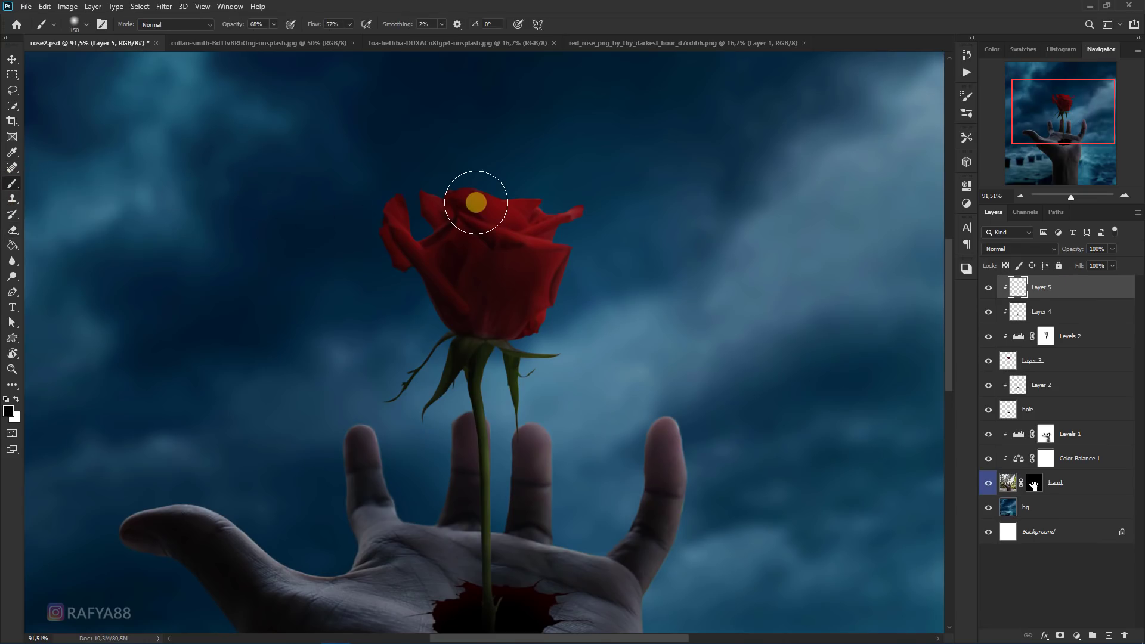
pyautogui.scroll(1, 473, 197)
pyautogui.press('[')
pyautogui.press('[')
pyautogui.press('[')
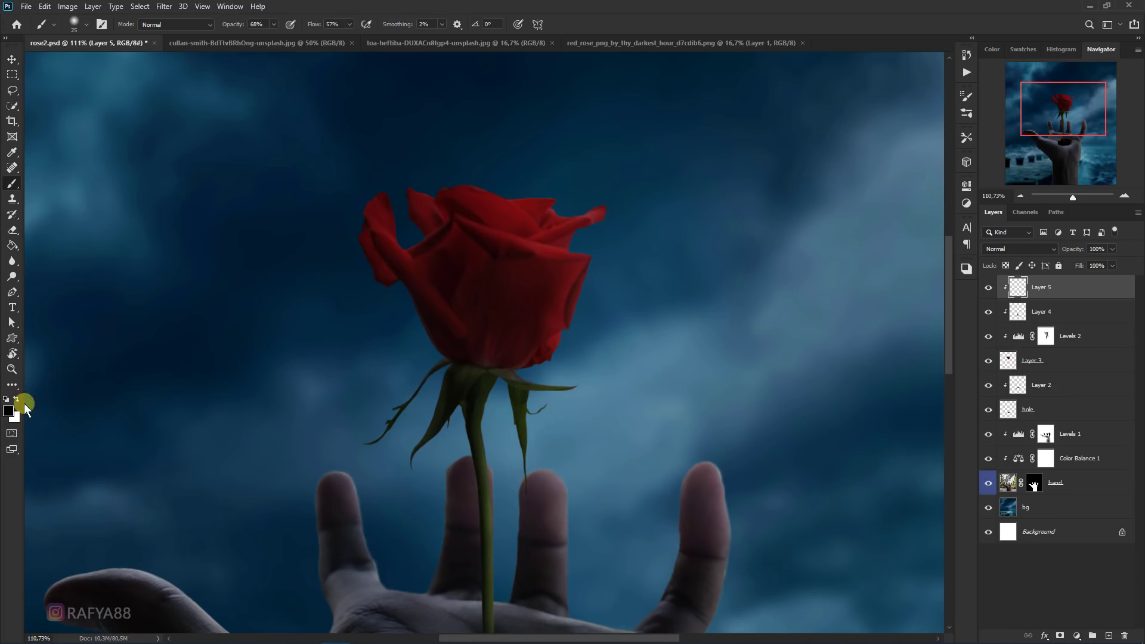
# Set the foreground to a bright red from the rose and blend Layer 5 with Color Dodge
pyautogui.click(10, 411)
pyautogui.click(547, 246)
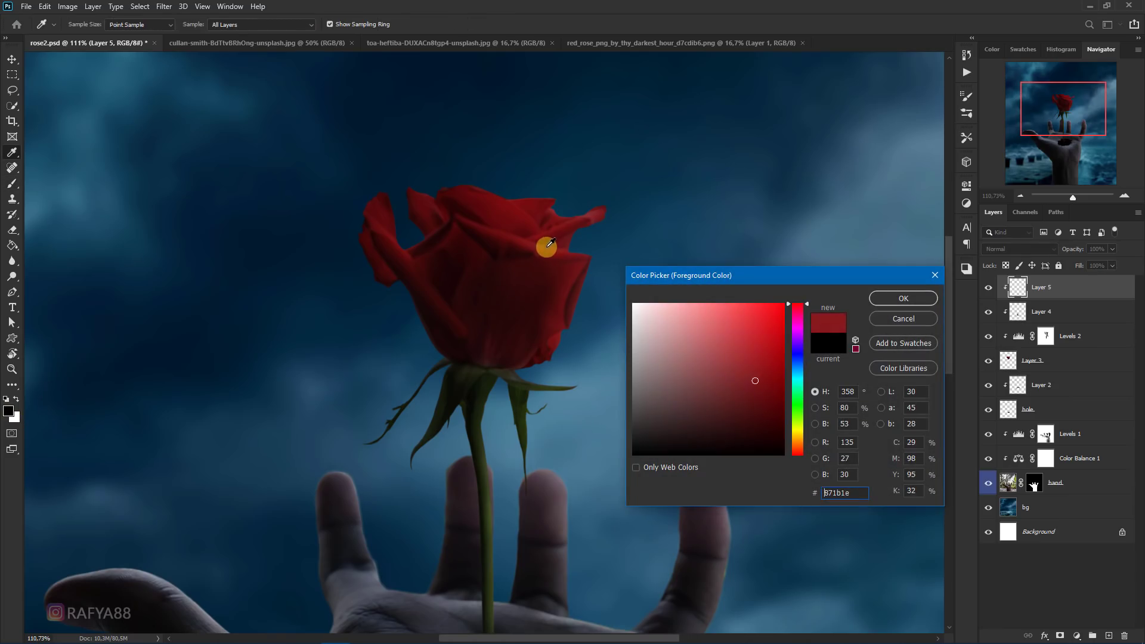
pyautogui.moveTo(766, 365); pyautogui.dragTo(760, 341)
pyautogui.click(901, 298)
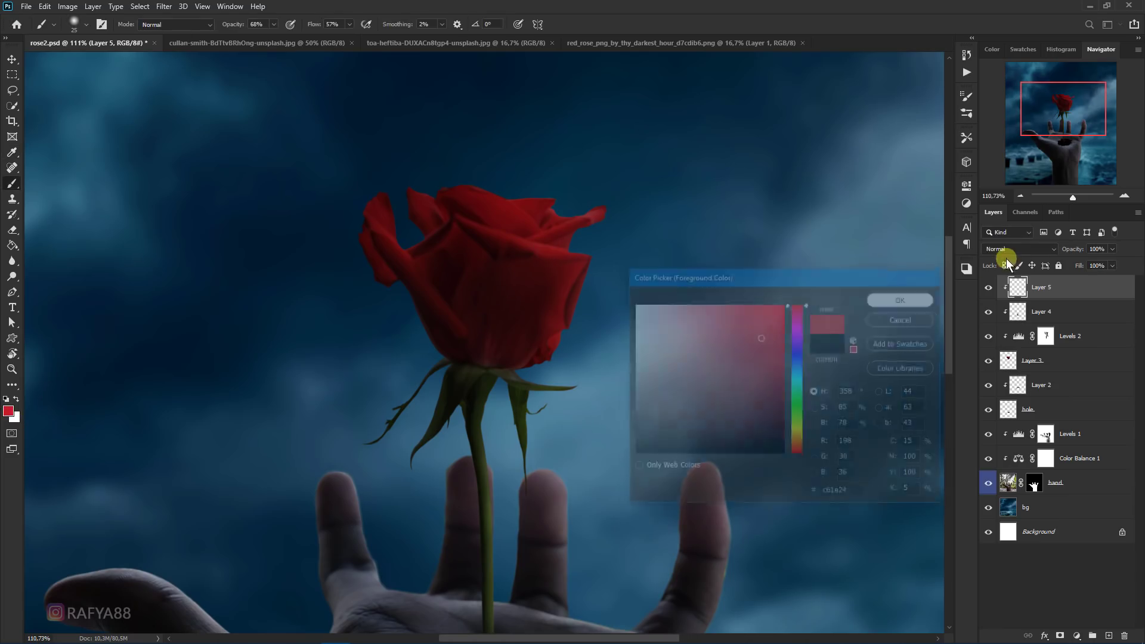
pyautogui.click(1007, 248)
pyautogui.click(1014, 357)
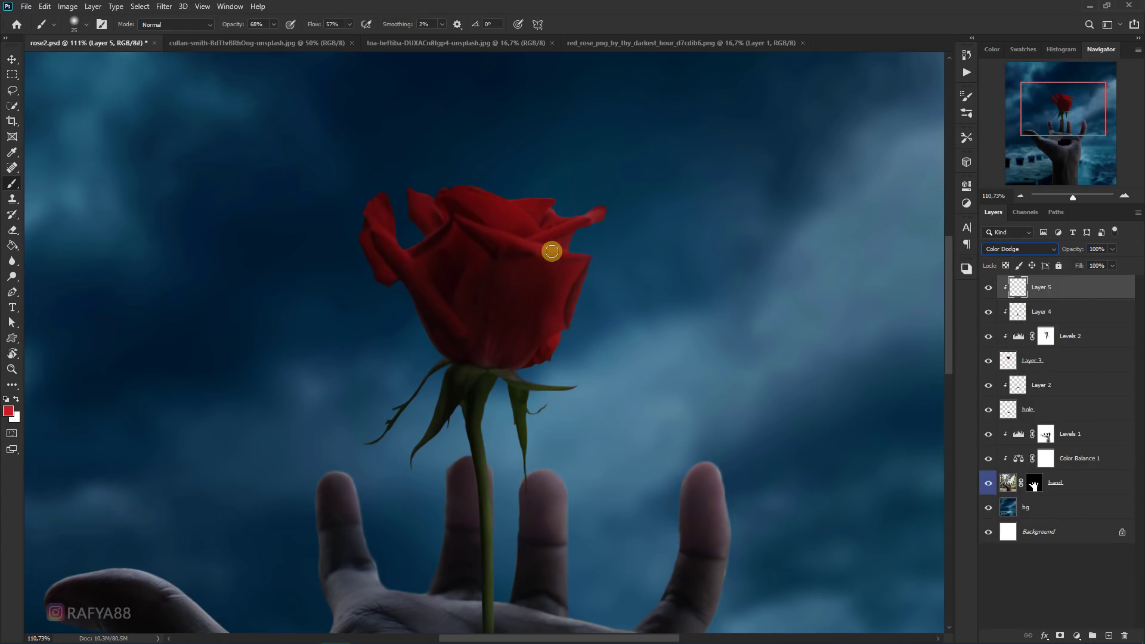
# Paint bright red highlights along the rose's petal edges, undoing overly bright strokes
pyautogui.scroll(3, 548, 245)
pyautogui.press('[')
pyautogui.press('[')
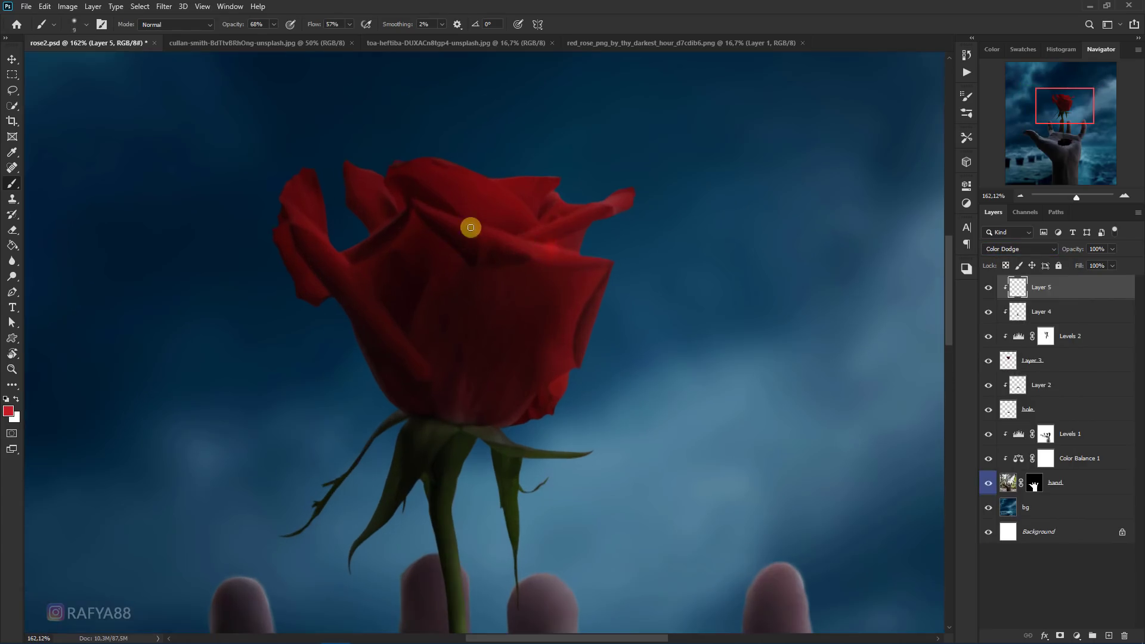
pyautogui.moveTo(418, 201); pyautogui.dragTo(605, 260)
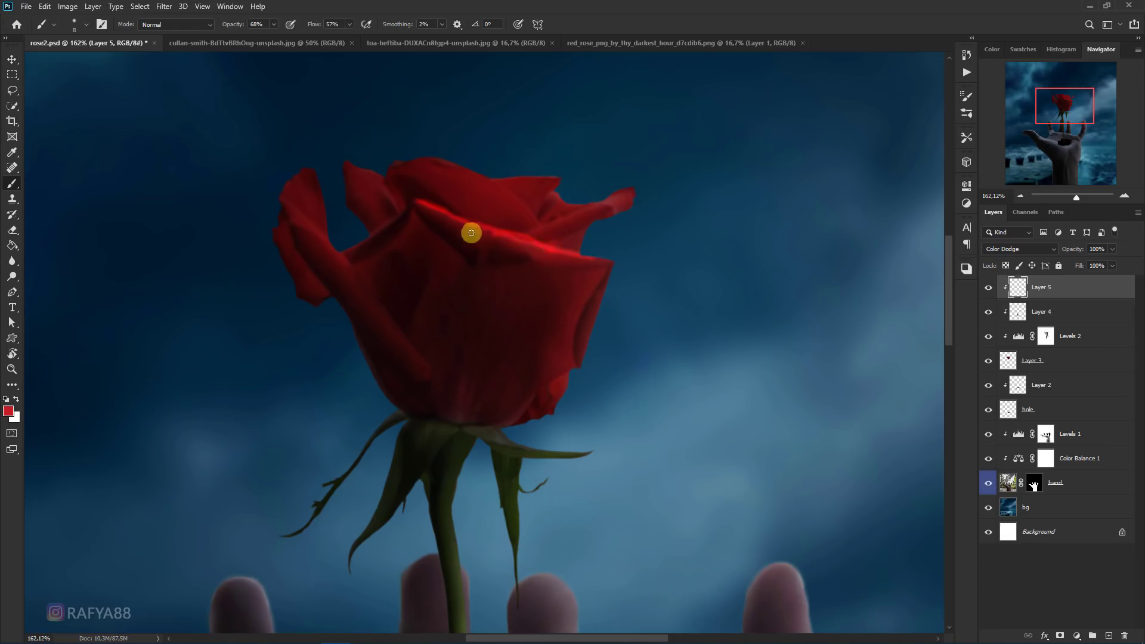
pyautogui.hotkey('ctrl', 'z')
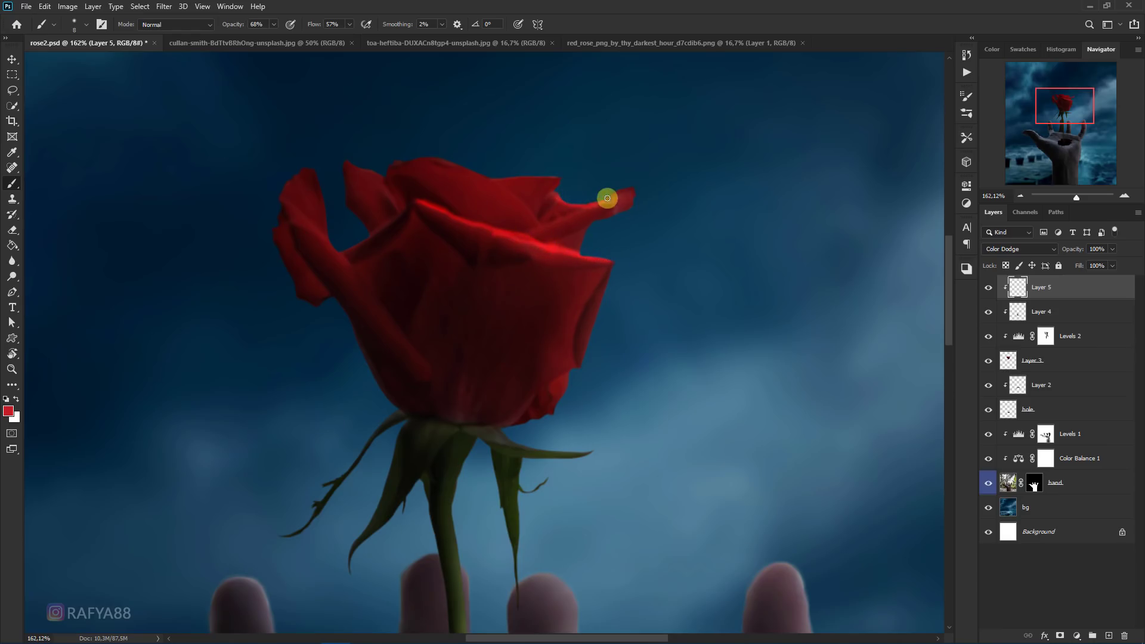
pyautogui.moveTo(549, 227); pyautogui.dragTo(606, 227)
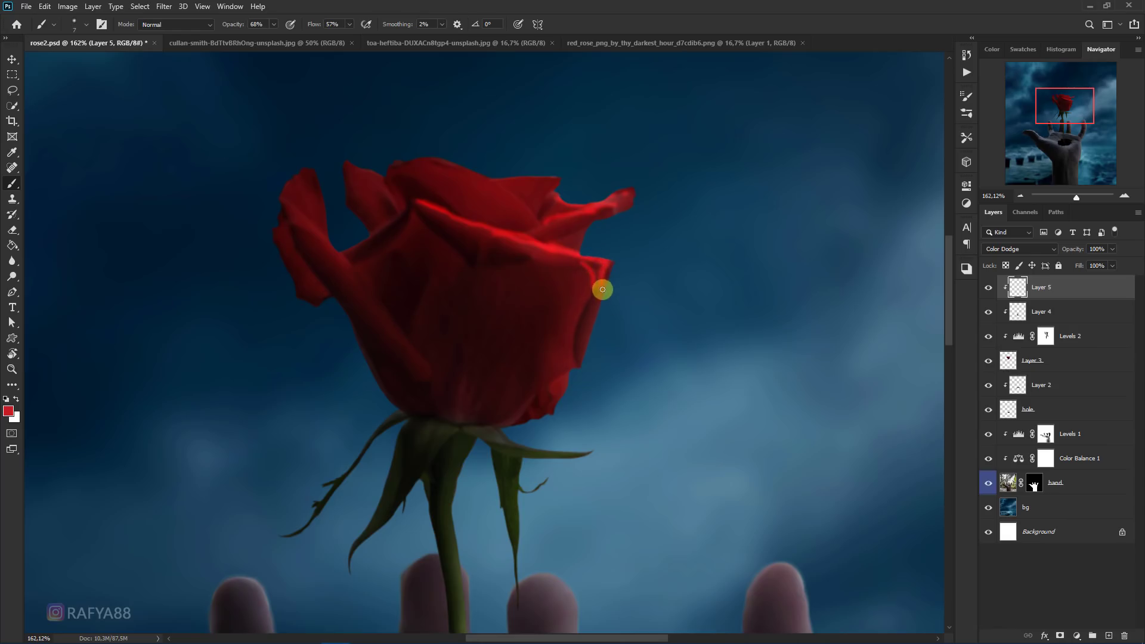
pyautogui.moveTo(602, 290); pyautogui.dragTo(587, 340)
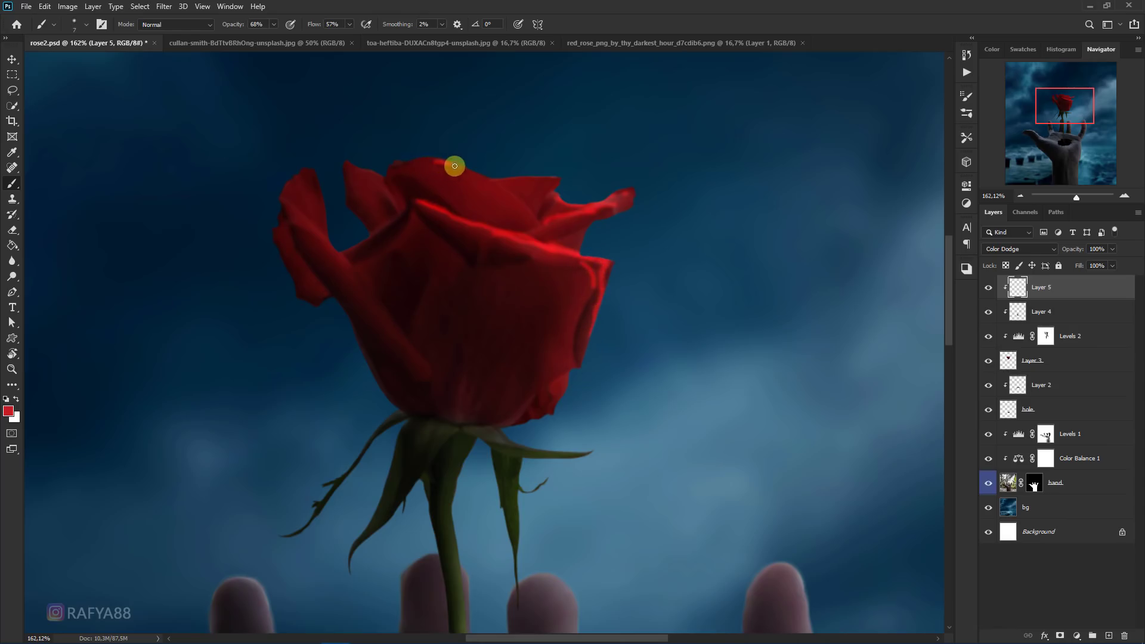
pyautogui.moveTo(454, 165)
pyautogui.mouseDown()
pyautogui.moveTo(511, 194)
pyautogui.moveTo(558, 192)
pyautogui.mouseUp()
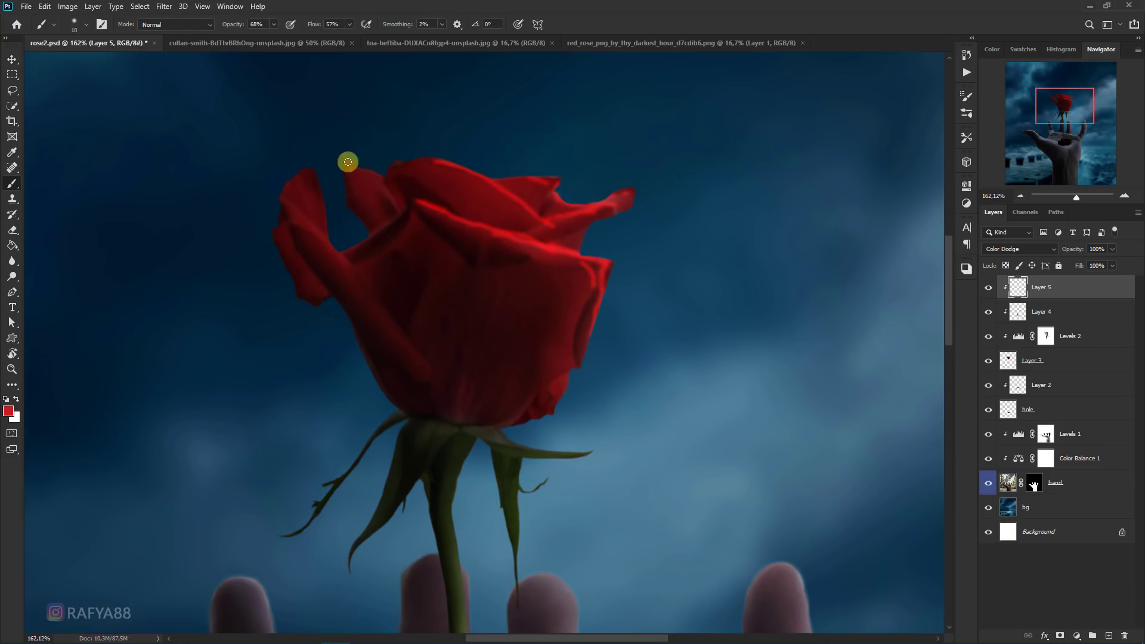
pyautogui.moveTo(348, 161); pyautogui.dragTo(396, 205)
pyautogui.moveTo(316, 173)
pyautogui.mouseDown()
pyautogui.moveTo(329, 242)
pyautogui.moveTo(363, 276)
pyautogui.moveTo(388, 241)
pyautogui.mouseUp()
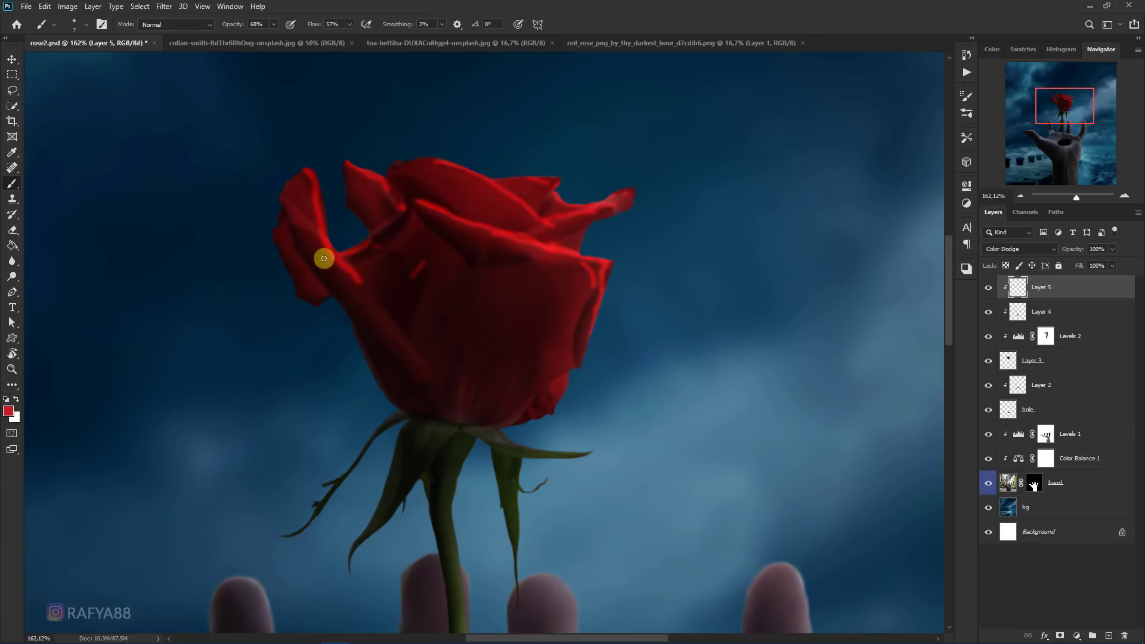
pyautogui.hotkey('ctrl', 'z')
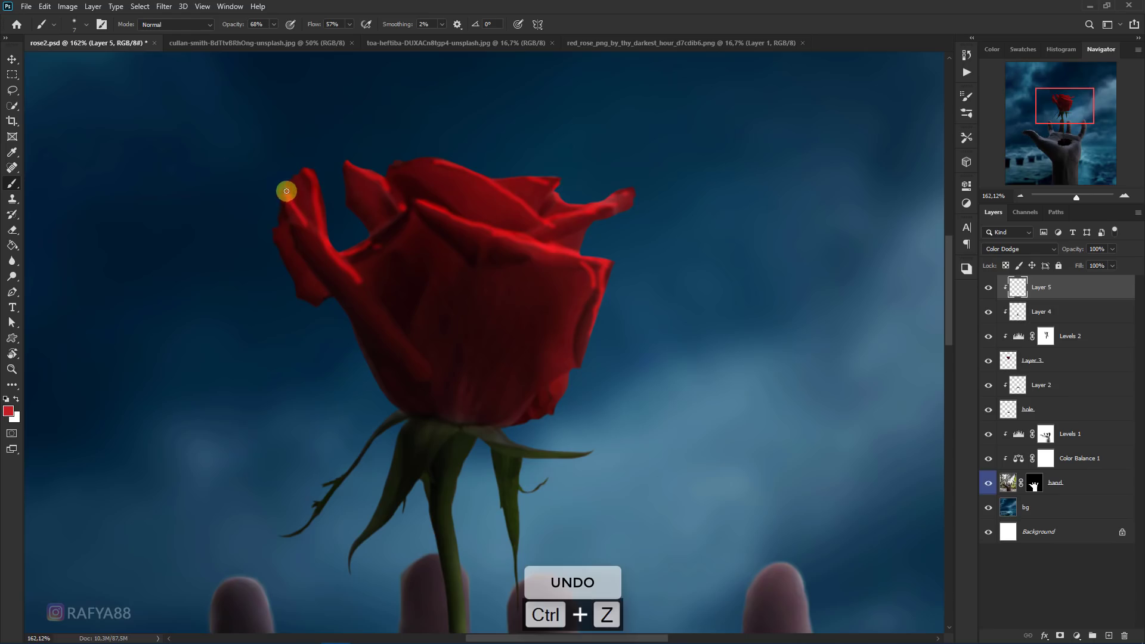
# Fine-tune the brush size while zooming around the rose petals
pyautogui.scroll(-5, 344, 270)
pyautogui.scroll(3, 416, 230)
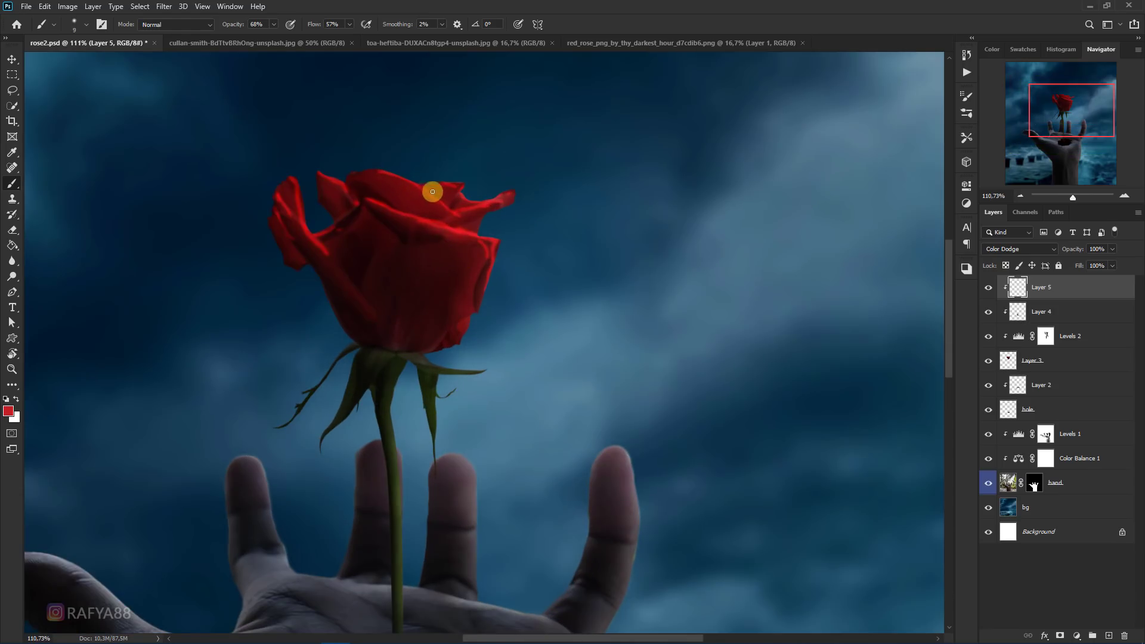
pyautogui.press(']')
pyautogui.press(']')
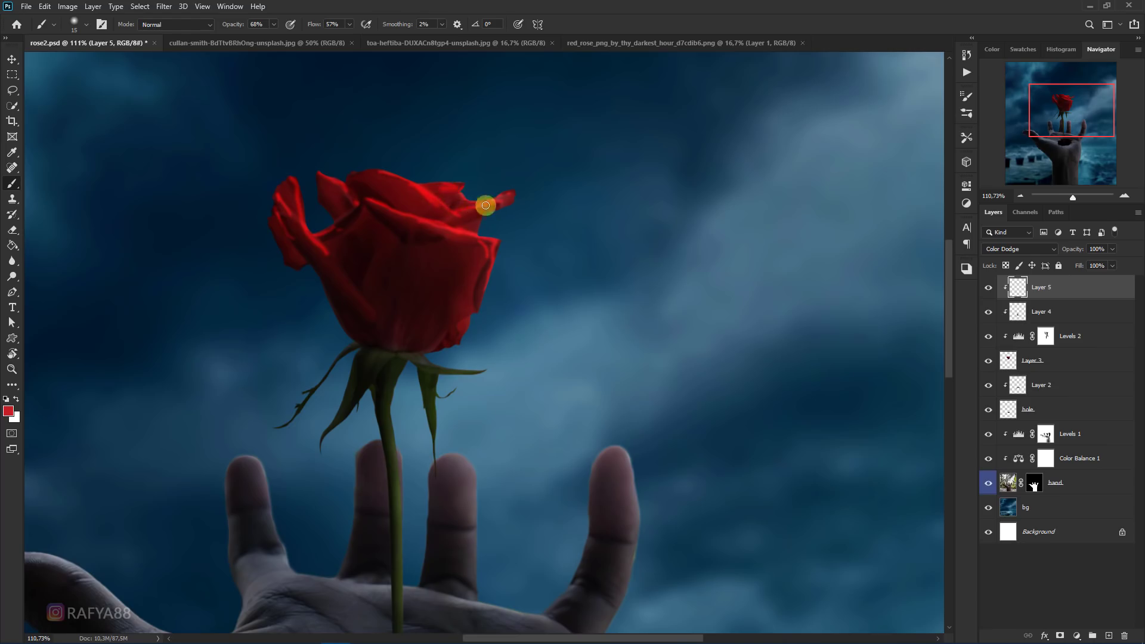
pyautogui.scroll(-4, 485, 205)
pyautogui.scroll(2, 504, 164)
pyautogui.scroll(1, 525, 245)
pyautogui.press('[')
pyautogui.press('[')
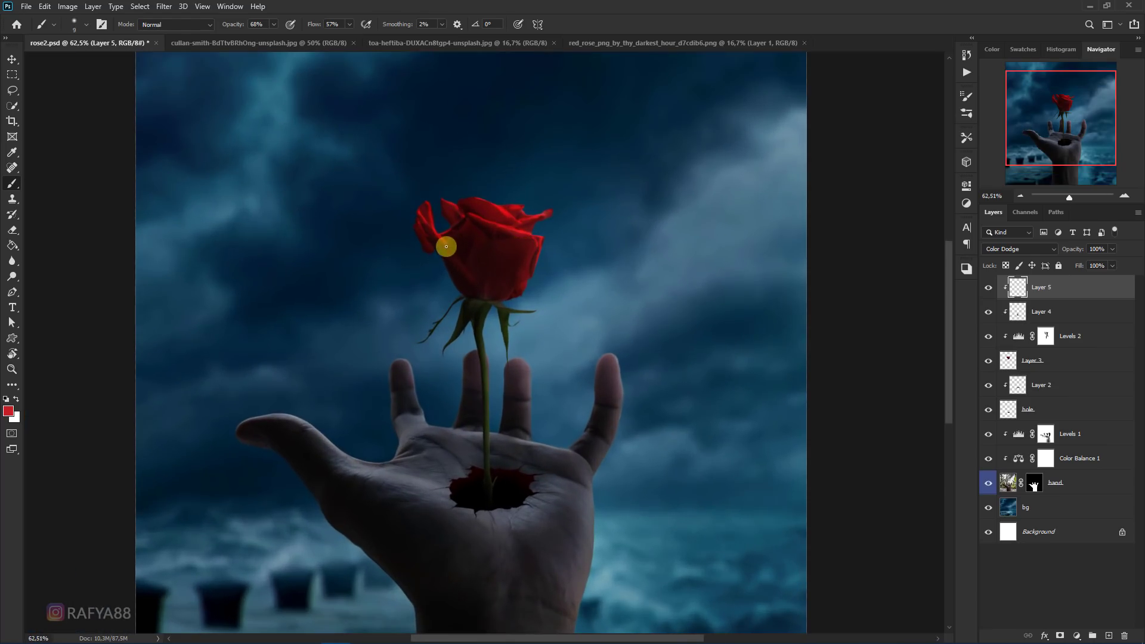
pyautogui.press('[')
pyautogui.scroll(1, 481, 273)
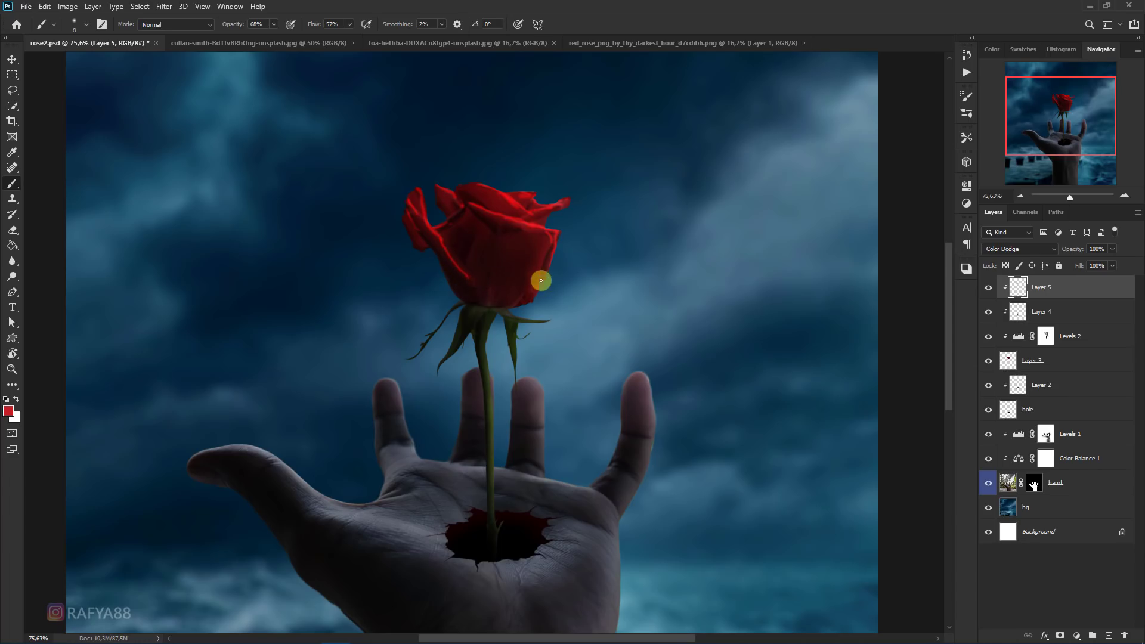
pyautogui.scroll(1, 527, 326)
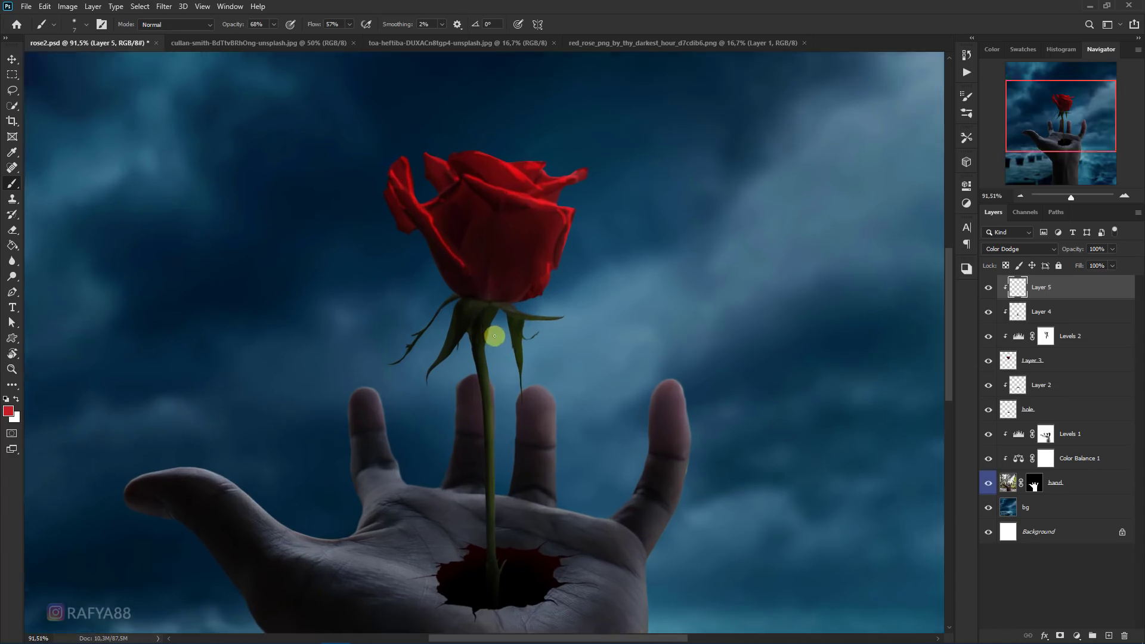
pyautogui.scroll(2, 530, 329)
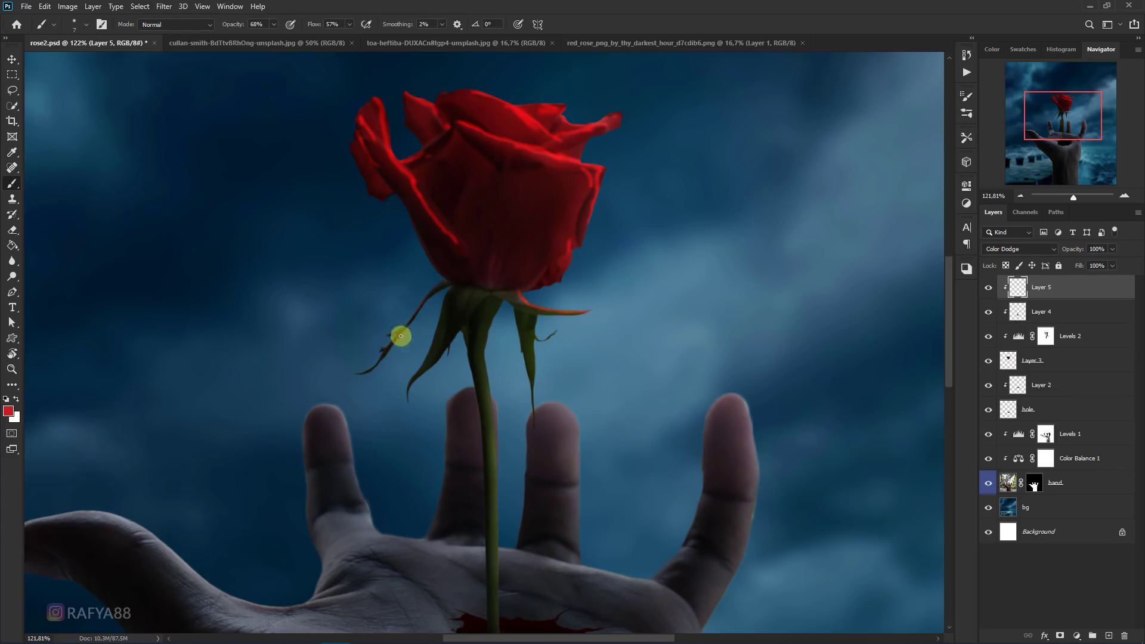
pyautogui.scroll(-2, 357, 304)
pyautogui.scroll(1, 336, 271)
pyautogui.scroll(1, 345, 257)
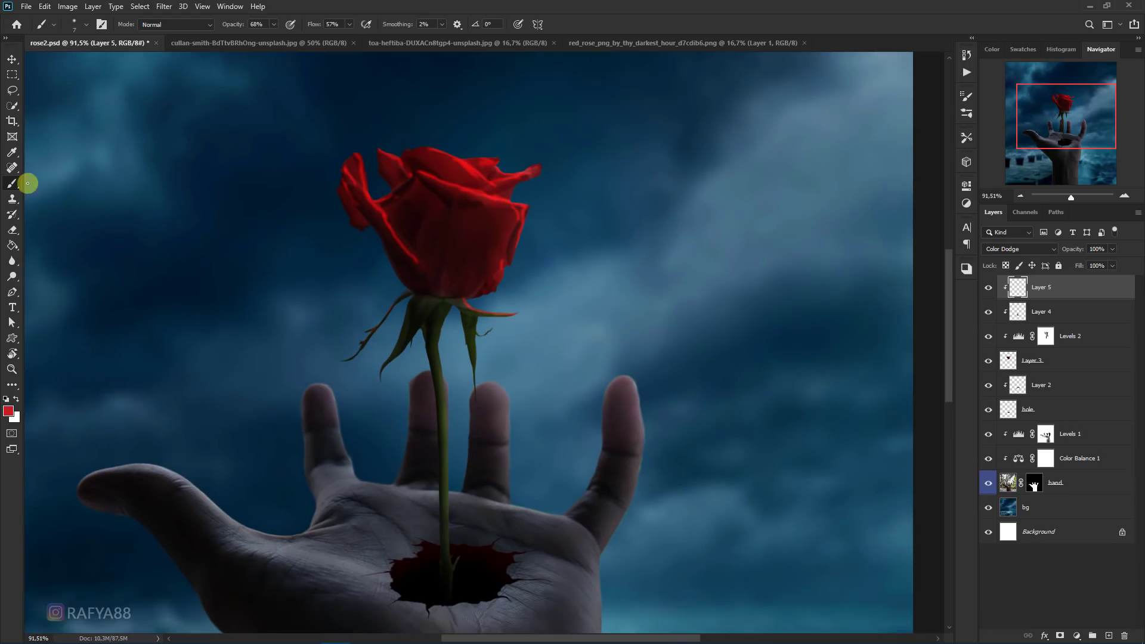
# Switch to the standard Eraser and zoom out to view the whole image
pyautogui.click(13, 232)
pyautogui.click(356, 273)
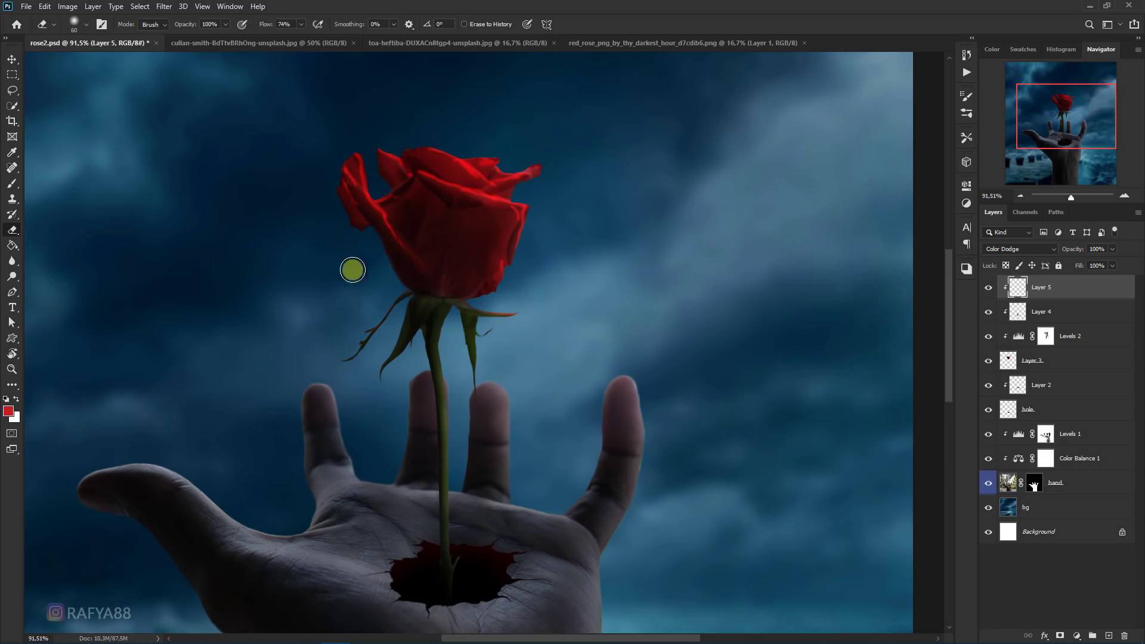
pyautogui.scroll(-5, 358, 265)
pyautogui.scroll(-1, 393, 259)
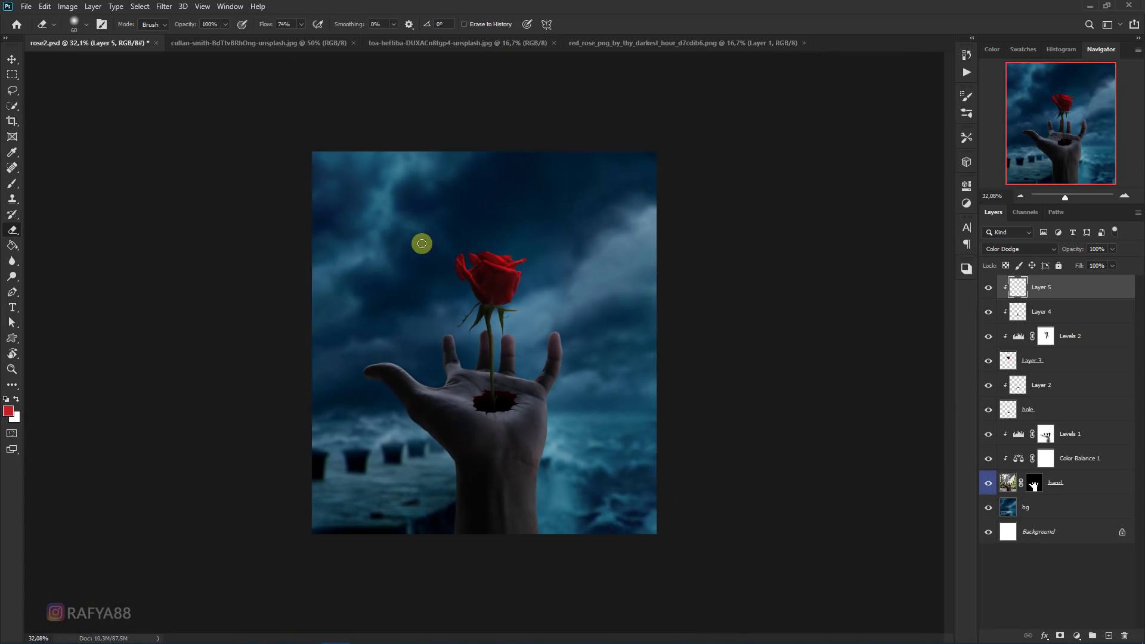
pyautogui.scroll(2, 504, 275)
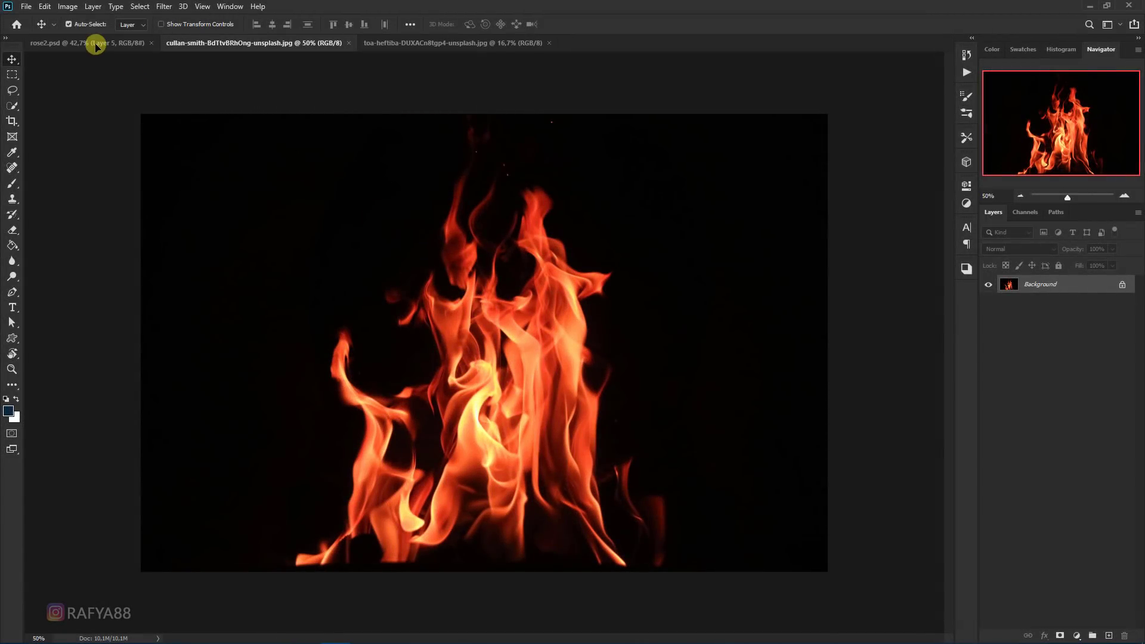
# Drag the flame photo into rose2.psd and scale it to about 33% over the rose
pyautogui.click(89, 42)
pyautogui.moveTo(445, 190); pyautogui.dragTo(523, 201)
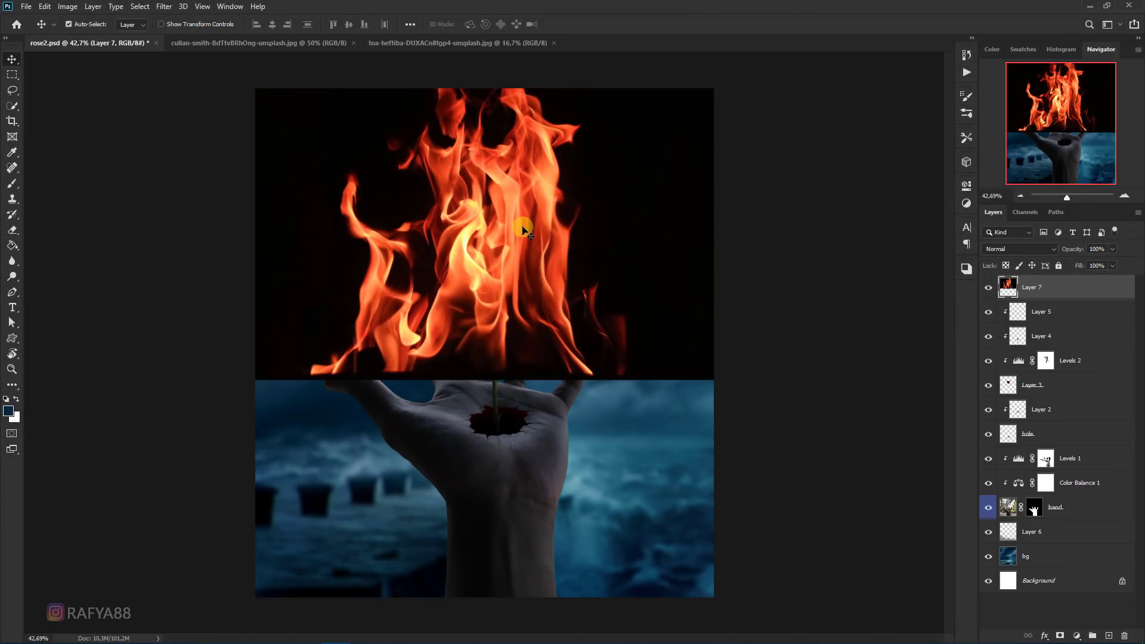
pyautogui.hotkey('ctrl', 't')
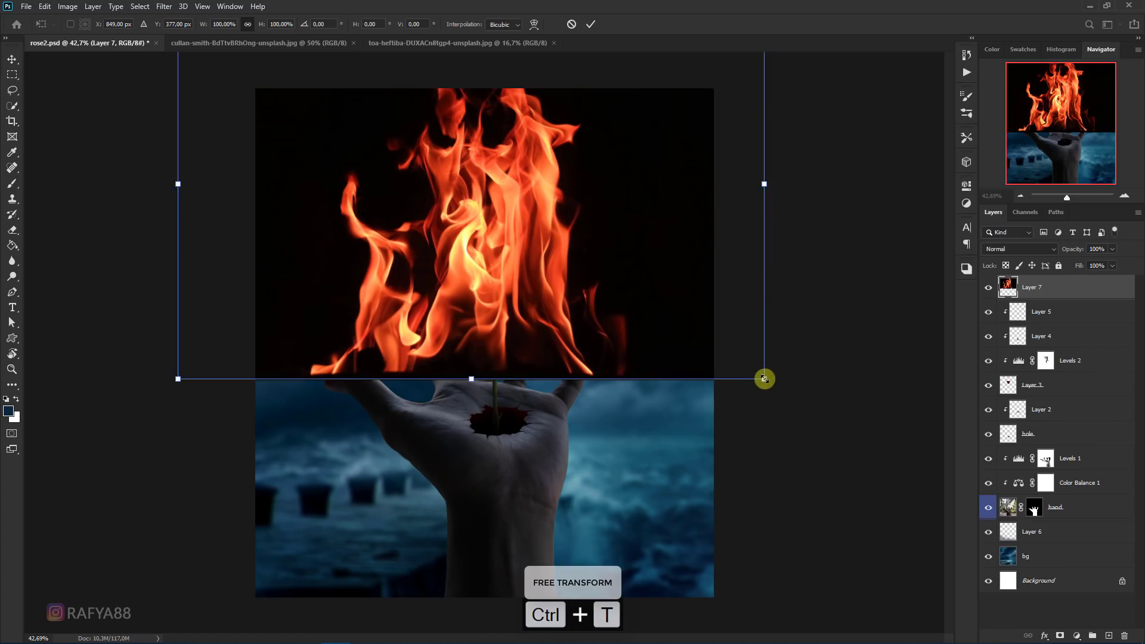
pyautogui.moveTo(763, 379); pyautogui.dragTo(576, 249)
pyautogui.moveTo(516, 218)
pyautogui.mouseDown()
pyautogui.moveTo(529, 185)
pyautogui.moveTo(544, 233)
pyautogui.mouseUp()
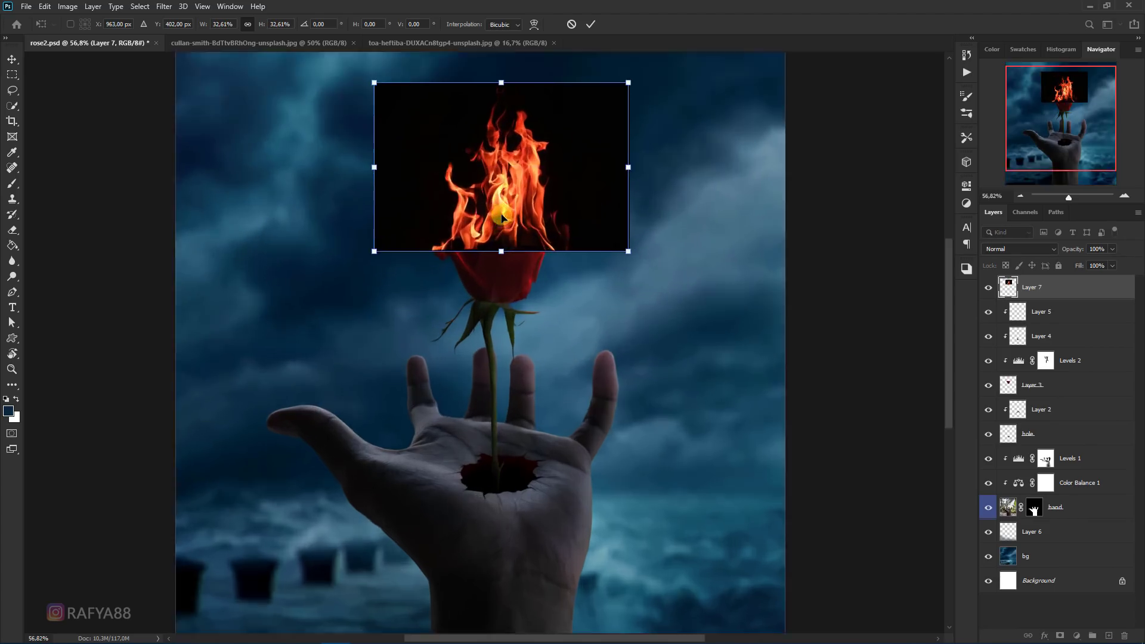
pyautogui.scroll(5, 539, 226)
pyautogui.press('Return')
# Move the flames down onto the rose head and blend them with Screen
pyautogui.scroll(1, 513, 207)
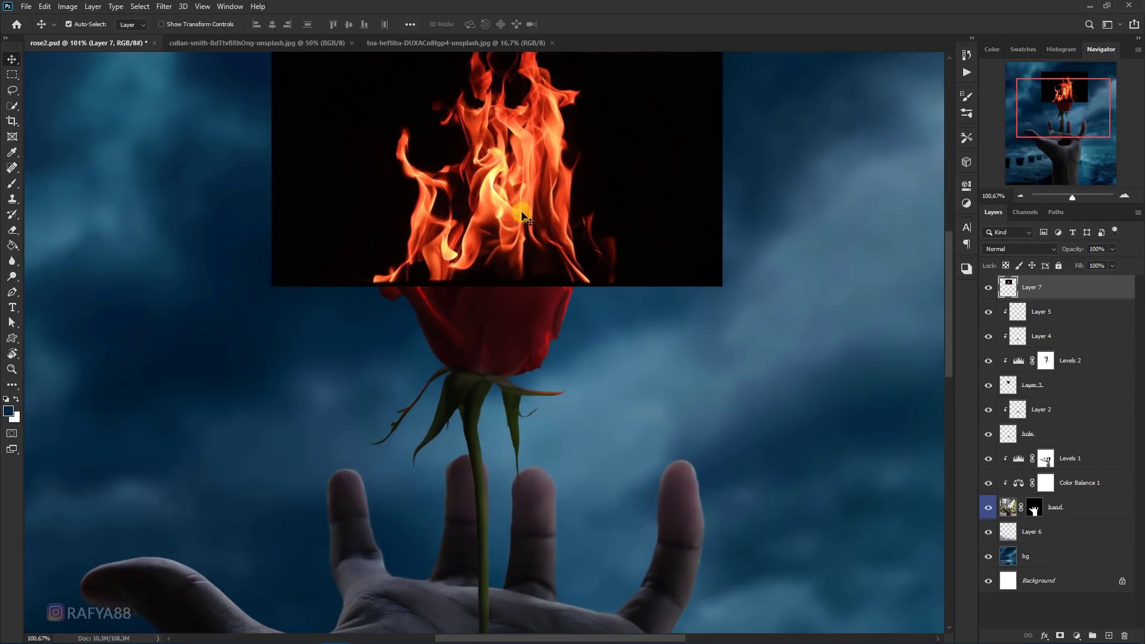
pyautogui.moveTo(521, 210)
pyautogui.mouseDown()
pyautogui.moveTo(514, 278)
pyautogui.moveTo(498, 283)
pyautogui.mouseUp()
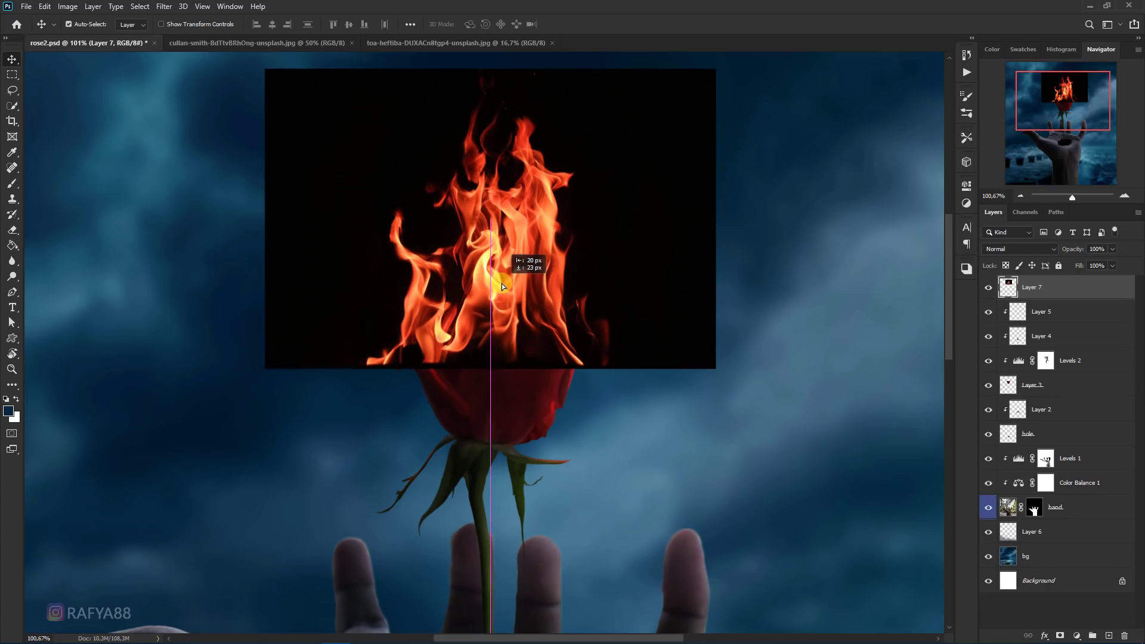
pyautogui.click(1005, 249)
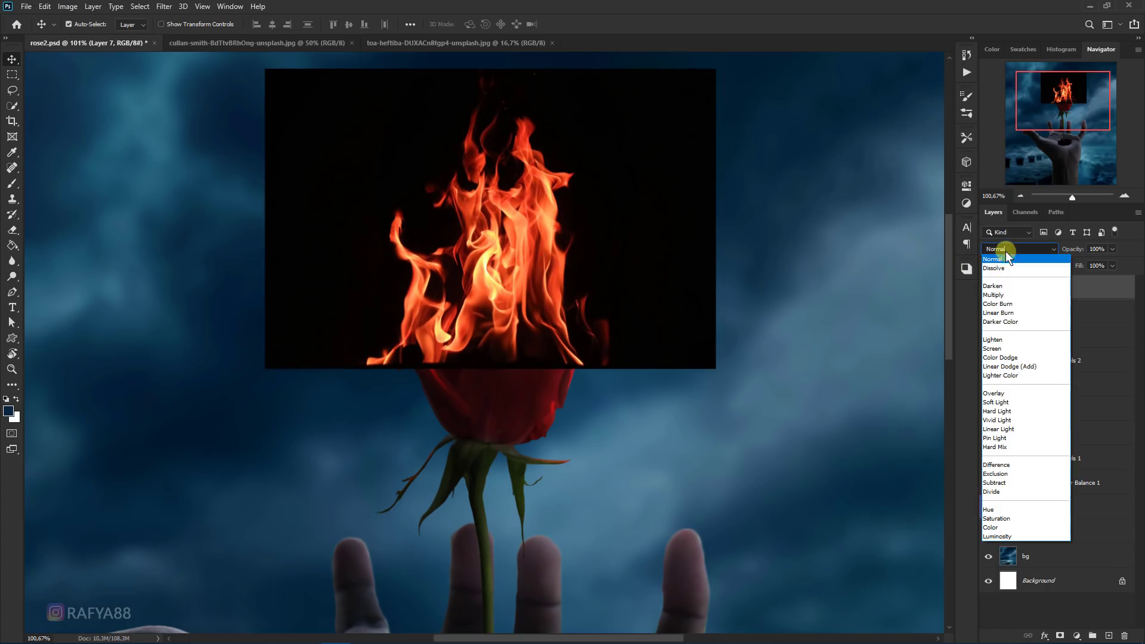
pyautogui.click(1006, 347)
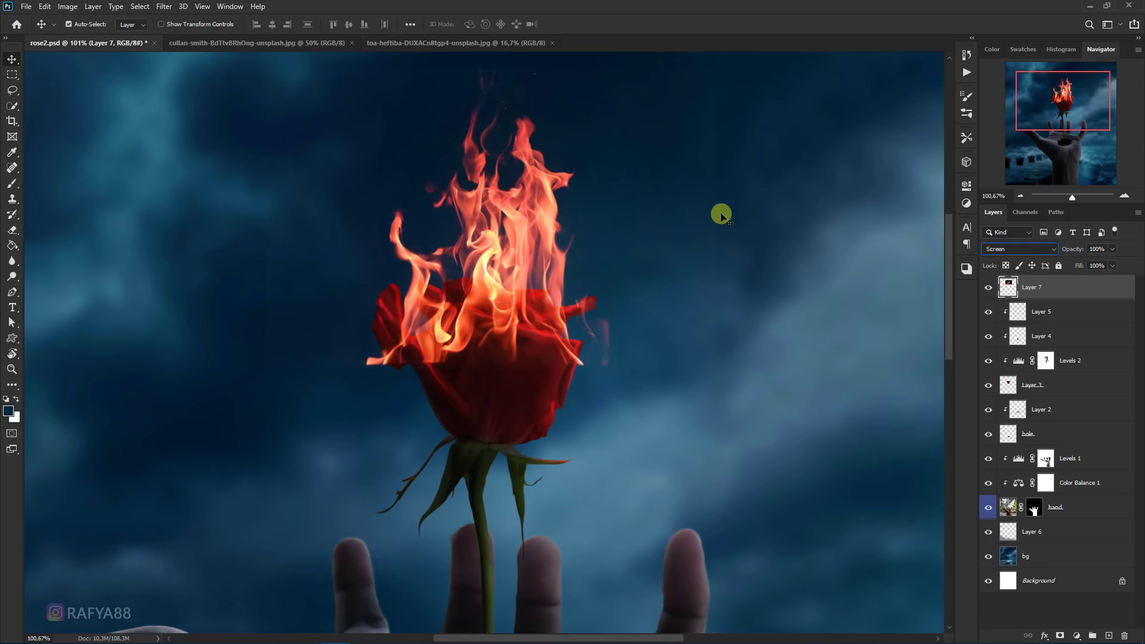
pyautogui.hotkey('ctrl', 'l')
# Apply Levels to the flames with input black 27 and white about 223
pyautogui.moveTo(828, 202); pyautogui.dragTo(802, 152)
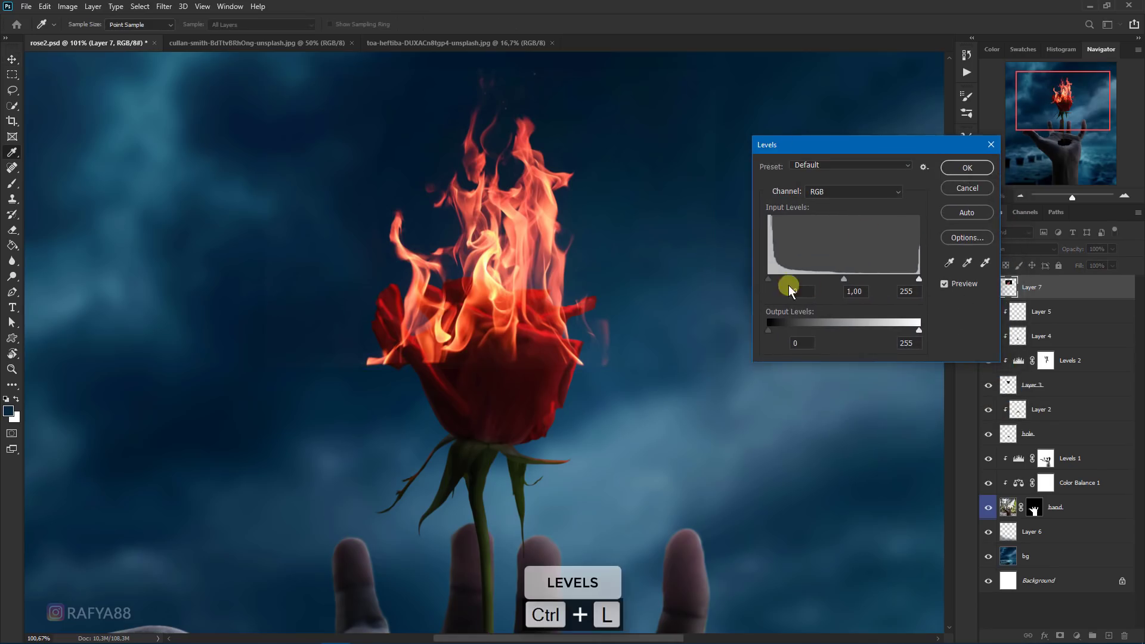
pyautogui.moveTo(771, 280); pyautogui.dragTo(784, 278)
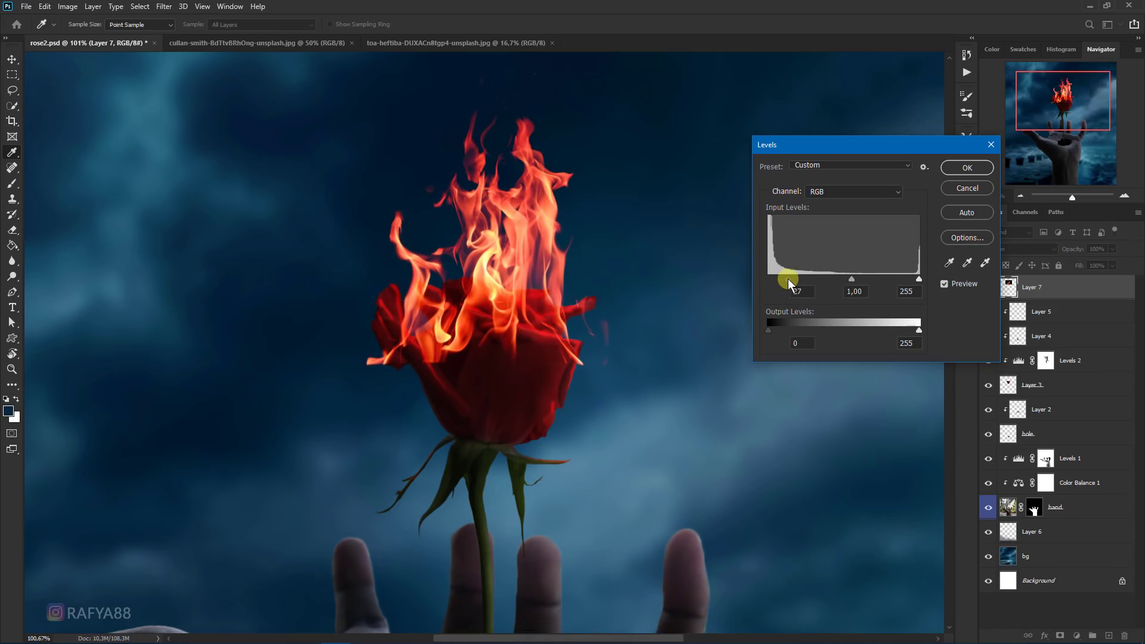
pyautogui.moveTo(917, 279); pyautogui.dragTo(902, 279)
pyautogui.click(967, 168)
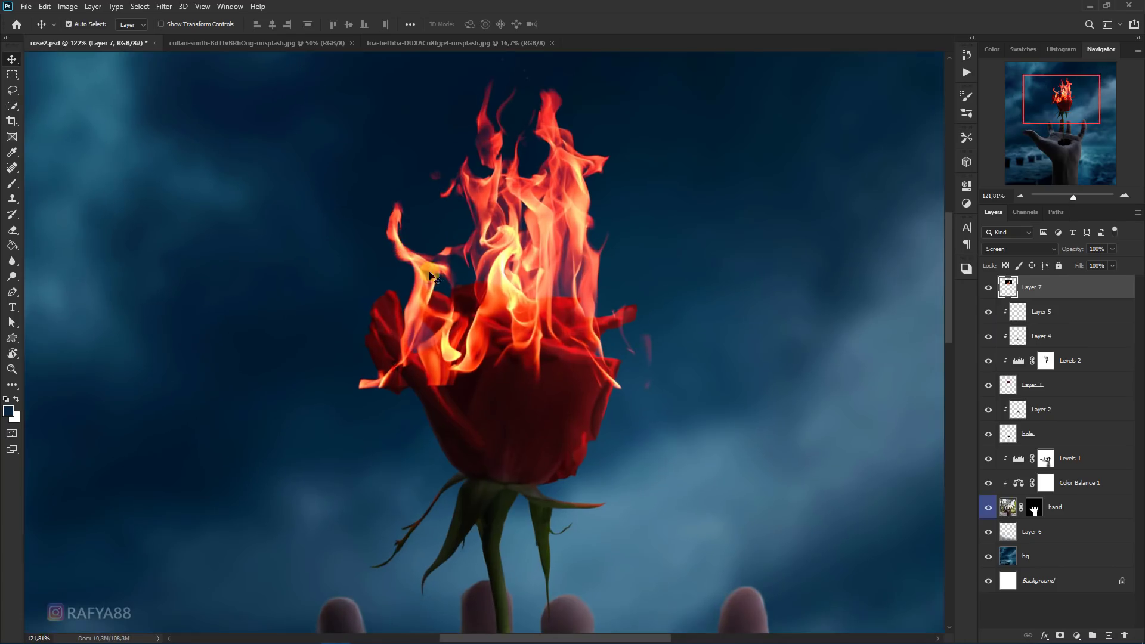
# Enlarge the flame layer slightly, to about 106%, shifting it up-left
pyautogui.press('v')
pyautogui.hotkey('ctrl', 't')
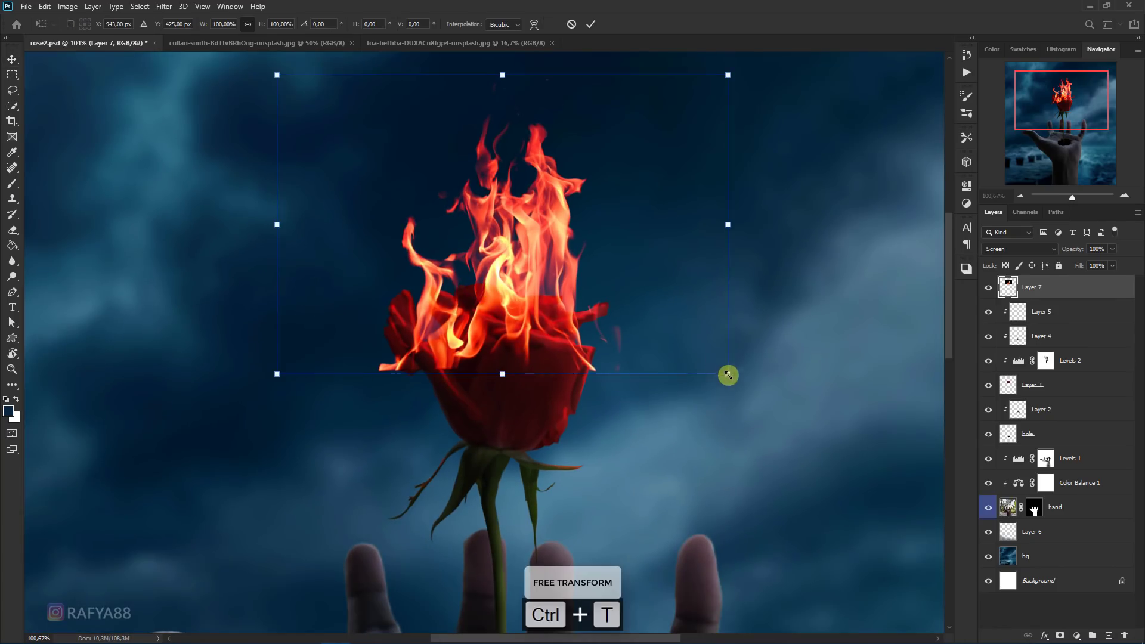
pyautogui.moveTo(727, 375)
pyautogui.mouseDown()
pyautogui.moveTo(766, 388)
pyautogui.moveTo(693, 348)
pyautogui.mouseUp()
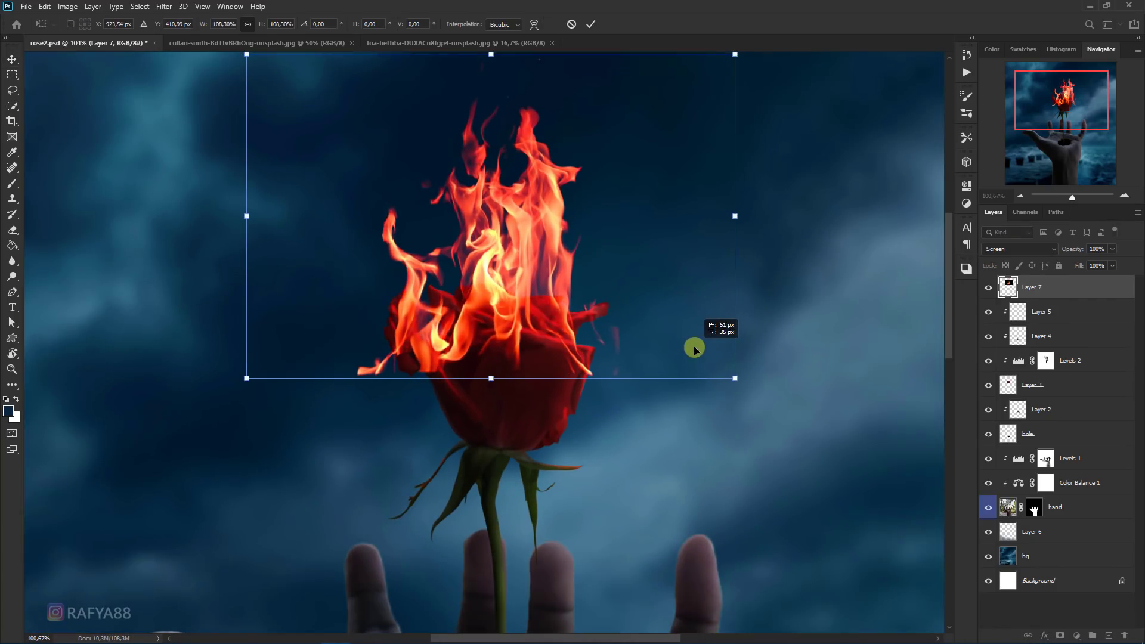
pyautogui.press('Return')
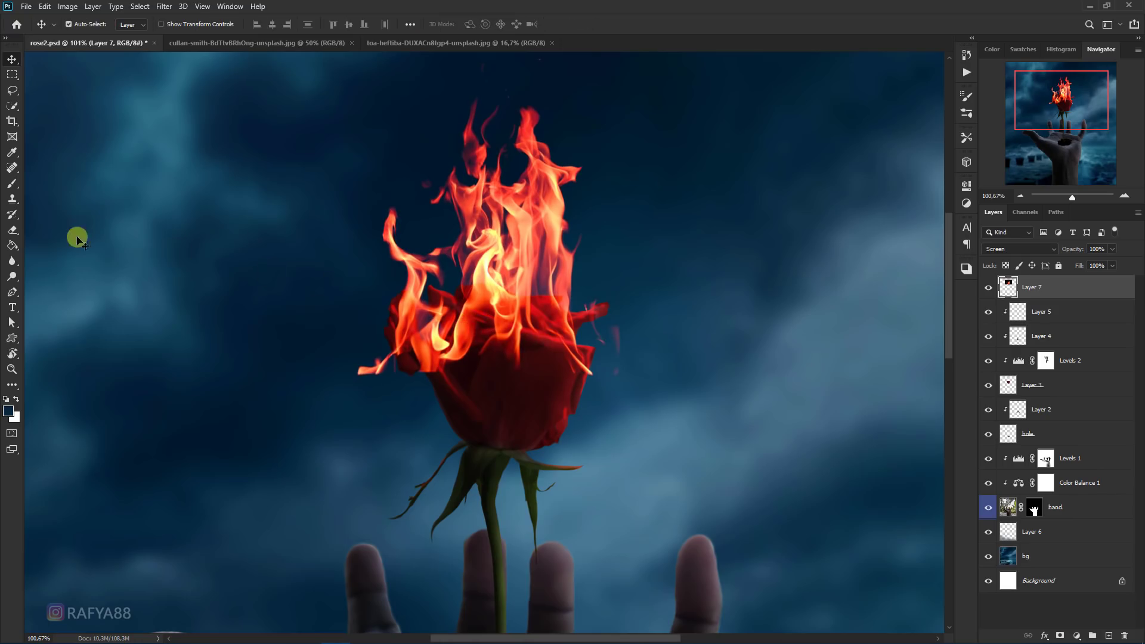
# Erase stray flame wisps around the rose's edges with a small standard eraser
pyautogui.rightClick(14, 226)
pyautogui.click(36, 224)
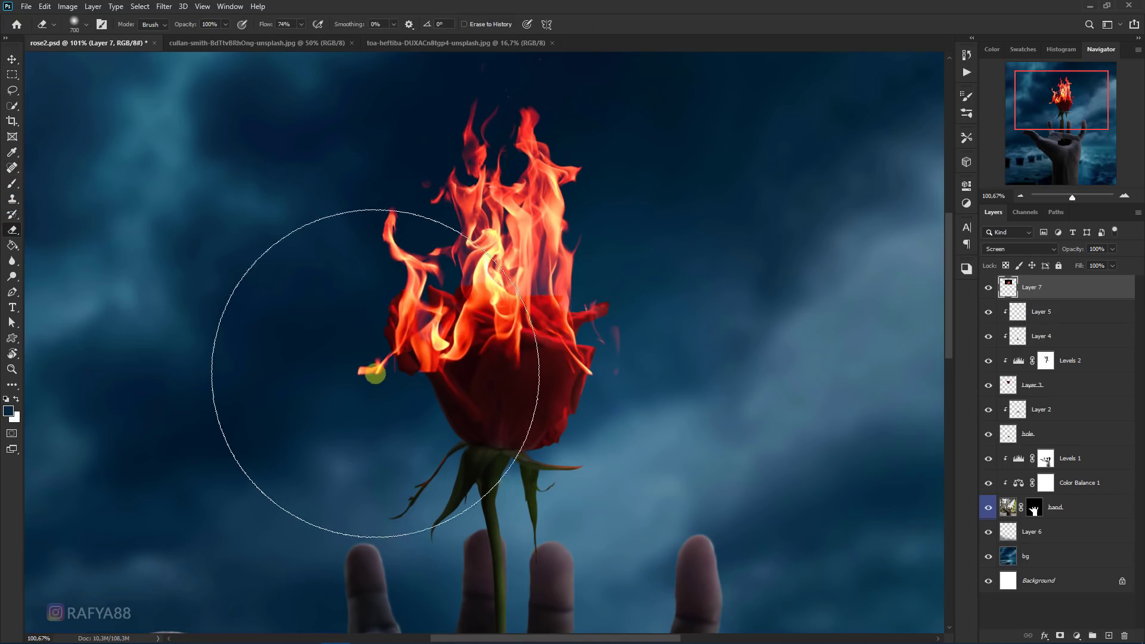
pyautogui.scroll(2, 351, 351)
pyautogui.press('[')
pyautogui.press('[')
pyautogui.press('[')
pyautogui.press('[')
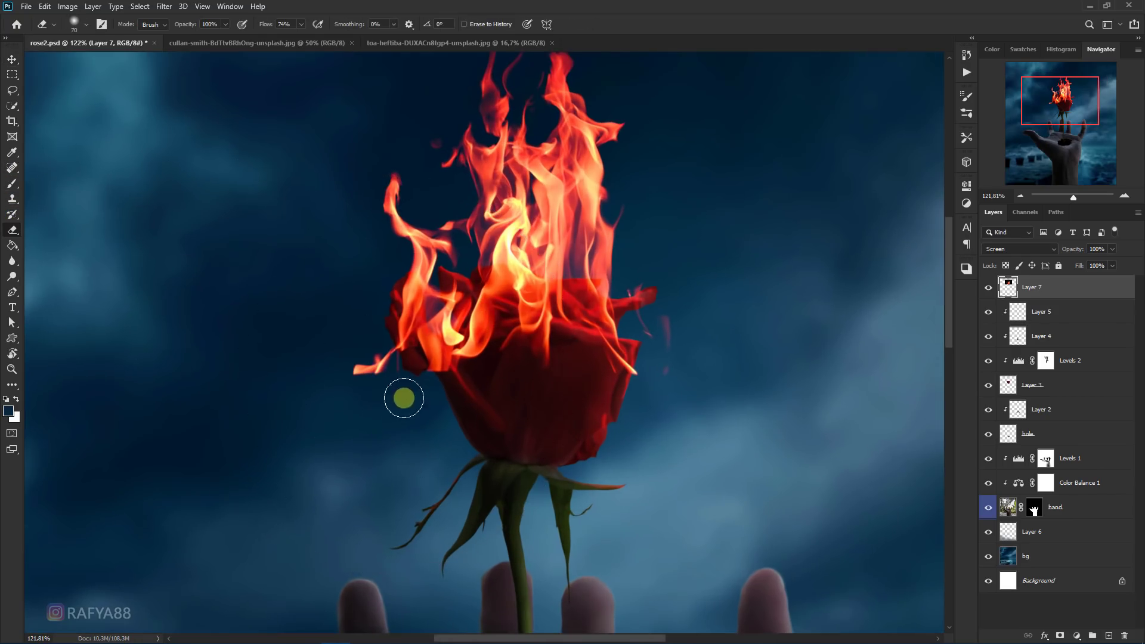
pyautogui.moveTo(408, 391); pyautogui.dragTo(388, 374)
pyautogui.press(']')
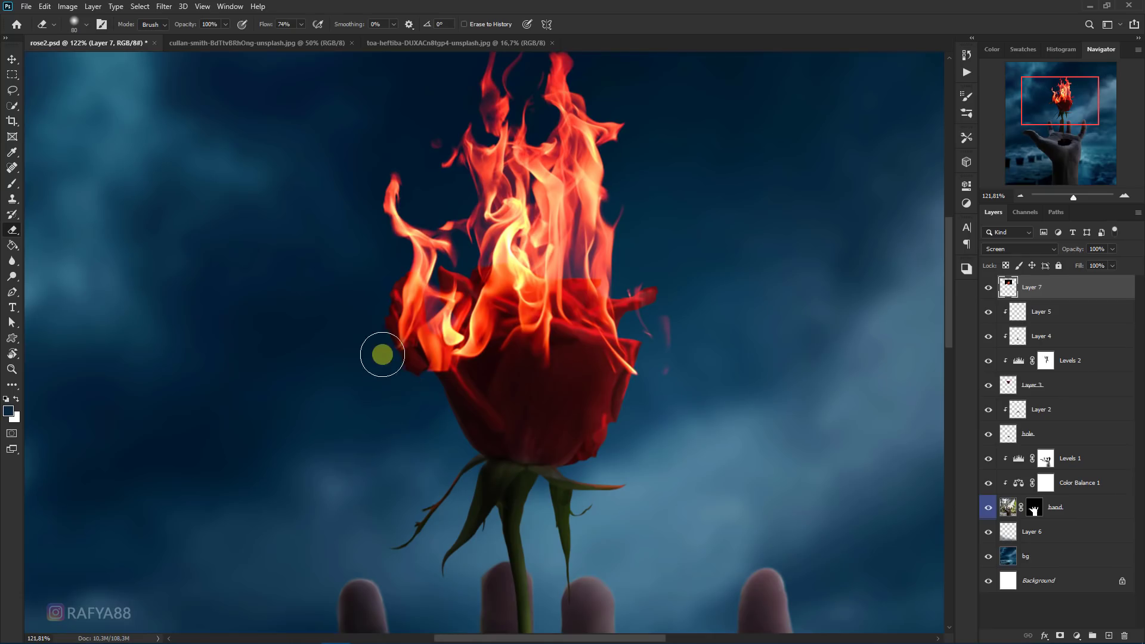
pyautogui.moveTo(586, 409); pyautogui.dragTo(663, 386)
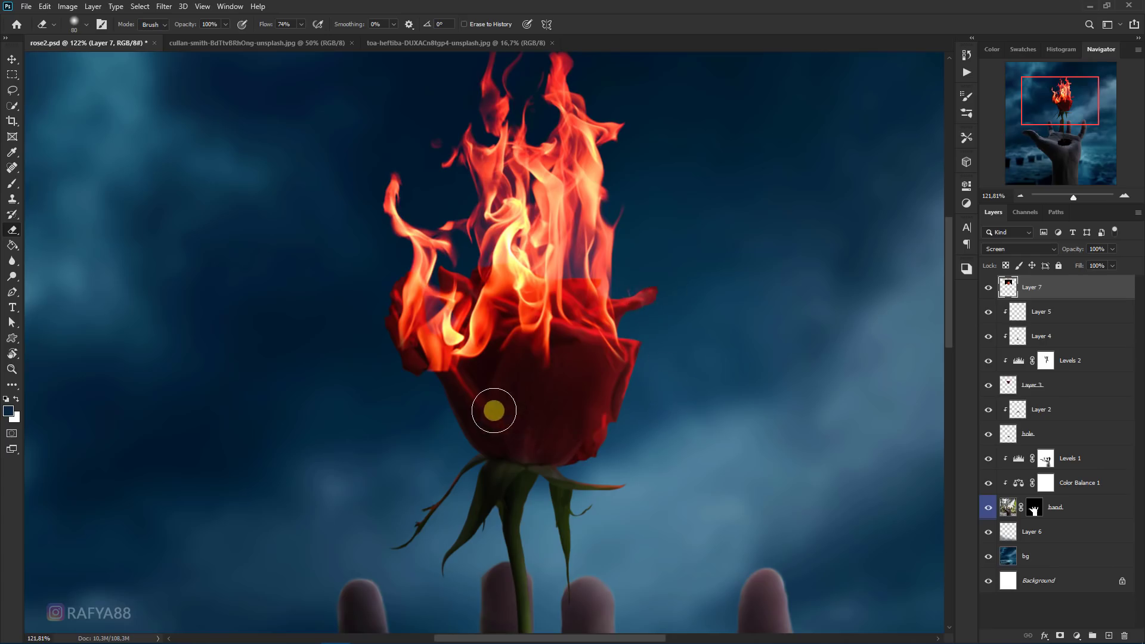
pyautogui.moveTo(468, 401)
pyautogui.mouseDown()
pyautogui.moveTo(459, 383)
pyautogui.moveTo(526, 383)
pyautogui.moveTo(549, 409)
pyautogui.moveTo(602, 401)
pyautogui.moveTo(558, 420)
pyautogui.mouseUp()
# Widen the flames to about 104% and nudge them up-left
pyautogui.hotkey('ctrl', '0')
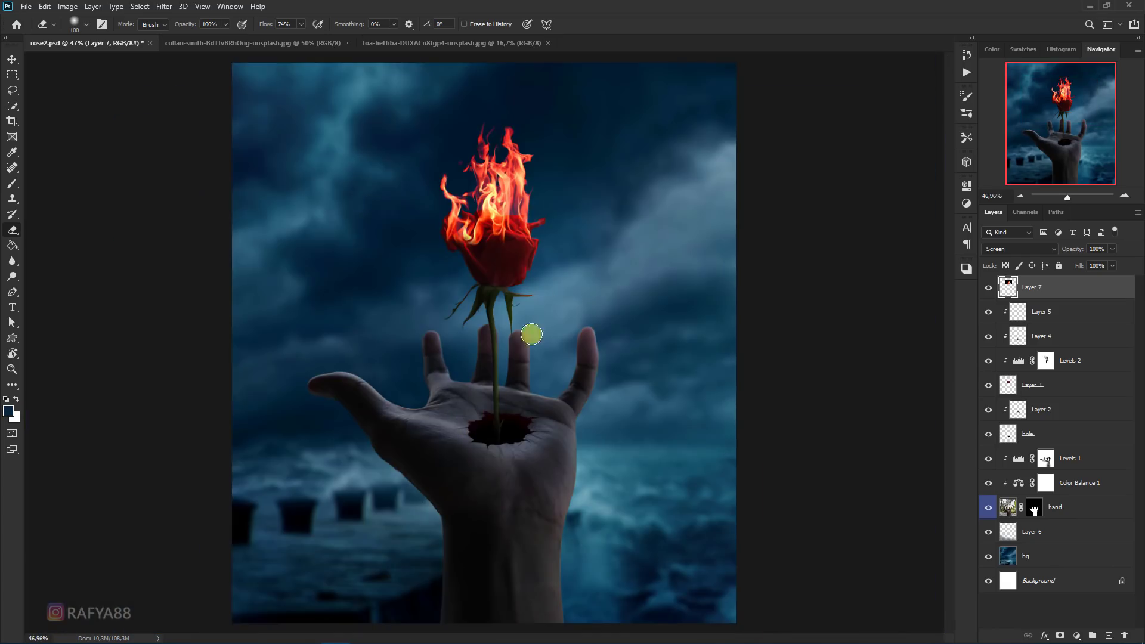
pyautogui.scroll(3, 551, 167)
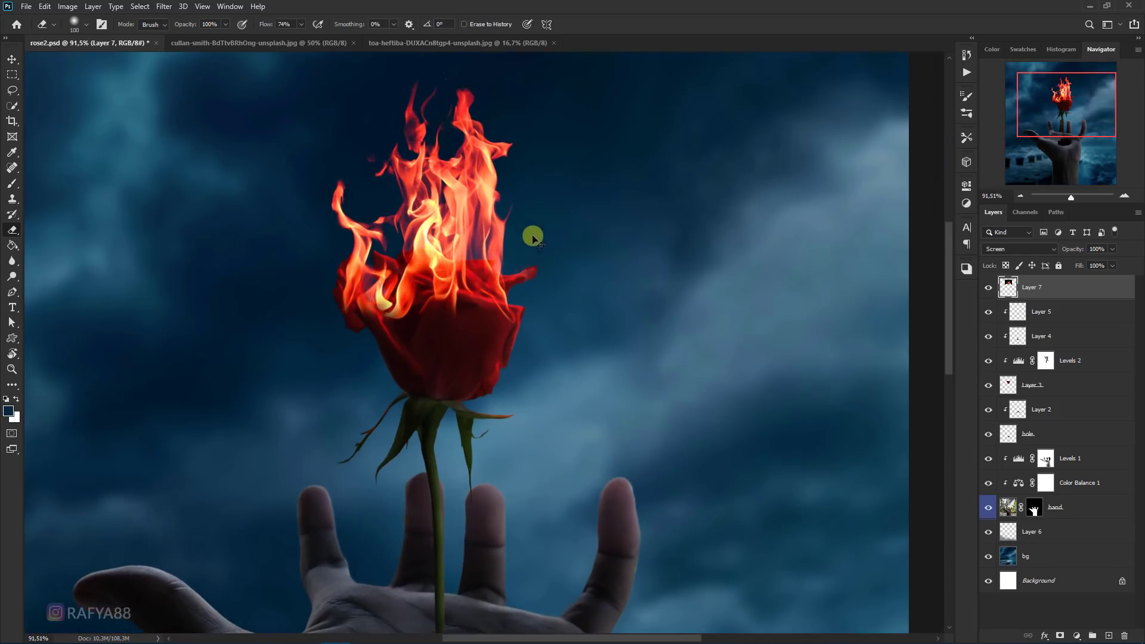
pyautogui.hotkey('ctrl', 't')
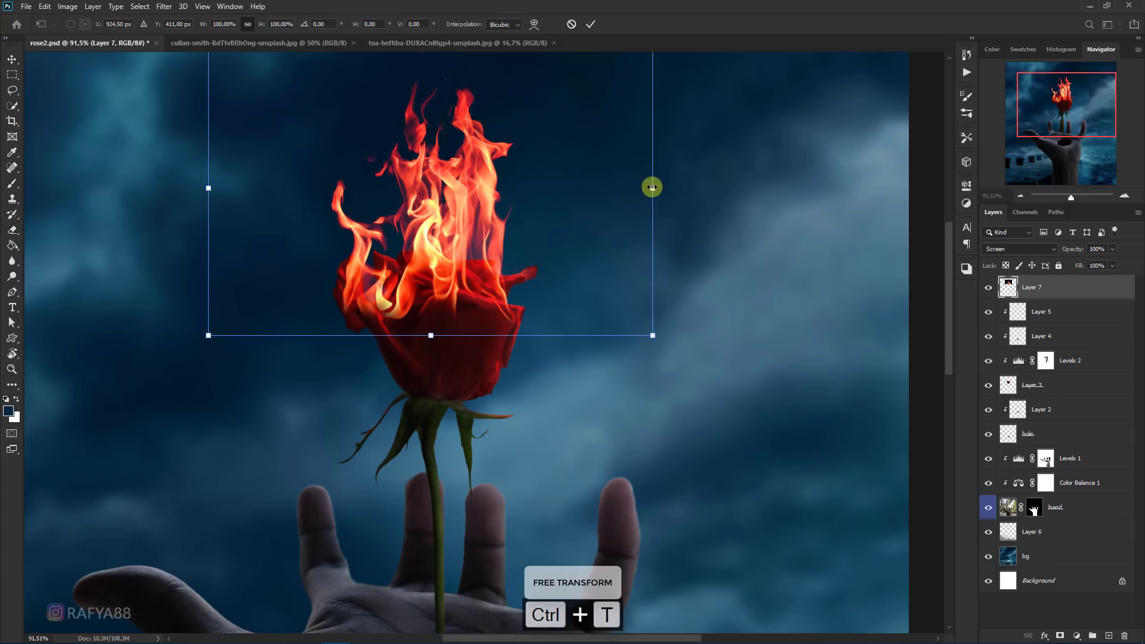
pyautogui.moveTo(653, 187); pyautogui.dragTo(672, 187)
pyautogui.moveTo(598, 217); pyautogui.dragTo(592, 214)
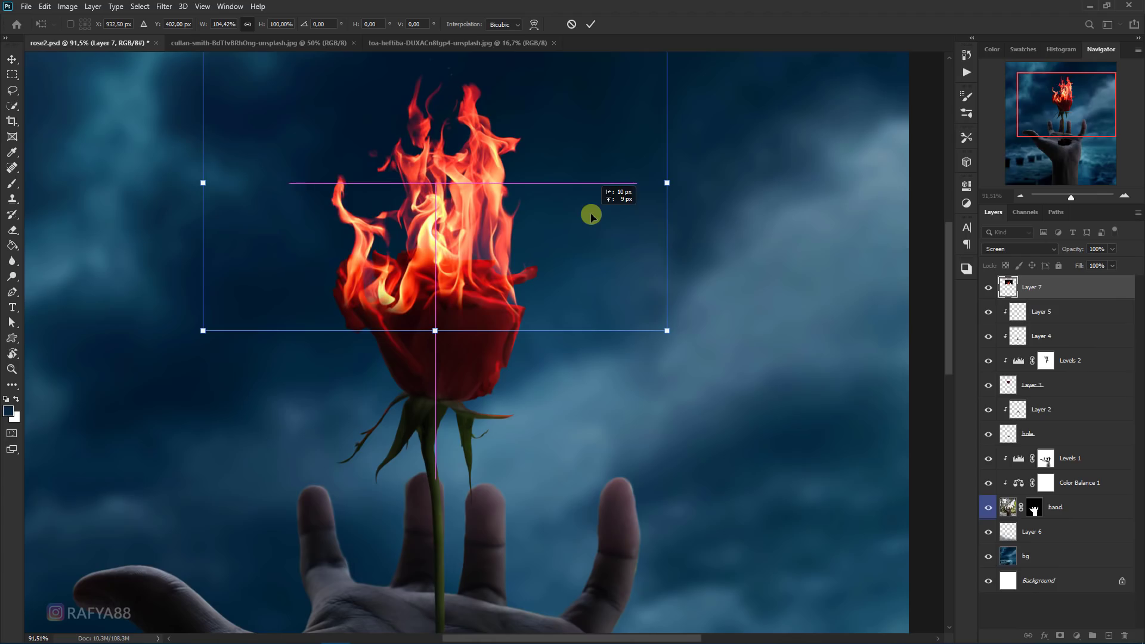
pyautogui.press('Return')
# Return to the Eraser and zoom in and out over the flames
pyautogui.press('e')
pyautogui.scroll(-4, 578, 241)
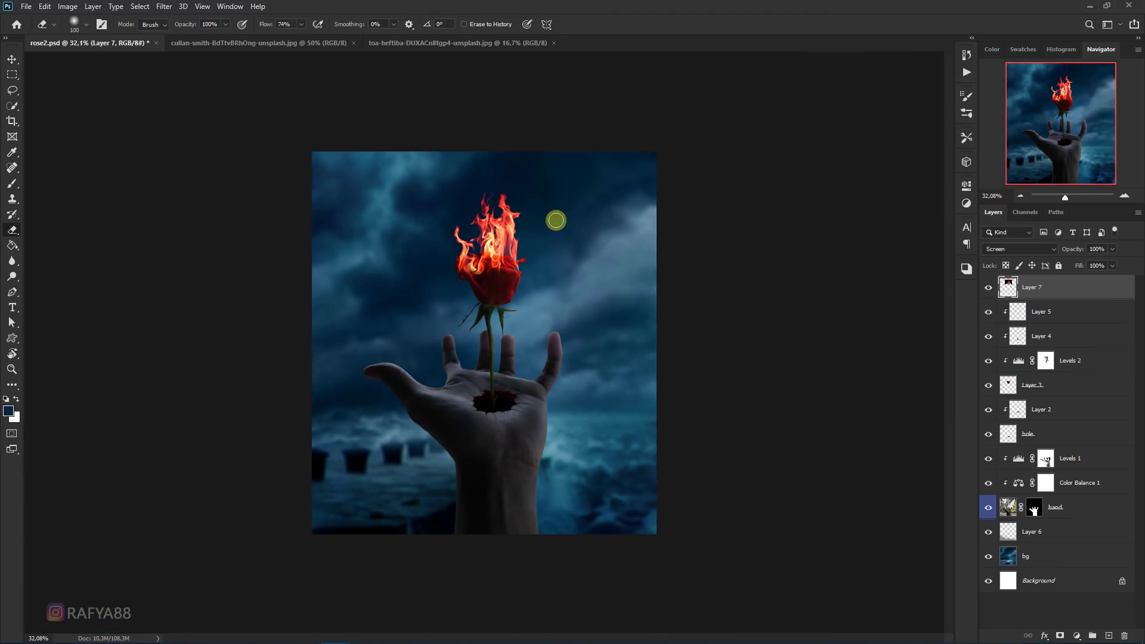
pyautogui.scroll(2, 511, 177)
pyautogui.scroll(3, 476, 185)
pyautogui.scroll(1, 488, 190)
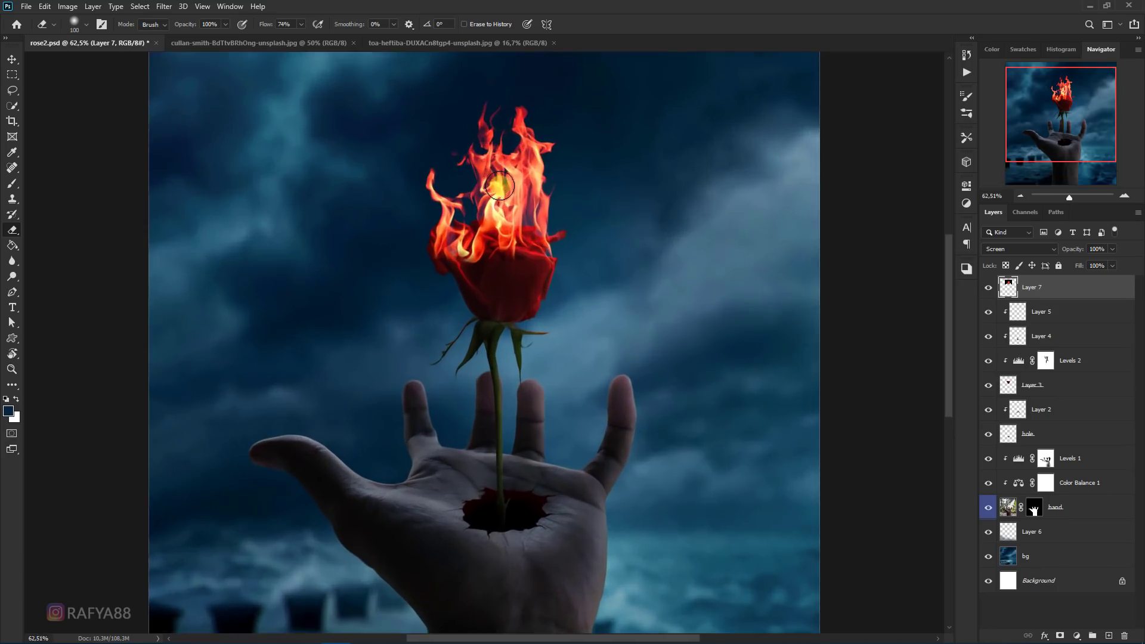
pyautogui.scroll(-2, 504, 200)
pyautogui.scroll(-1, 486, 183)
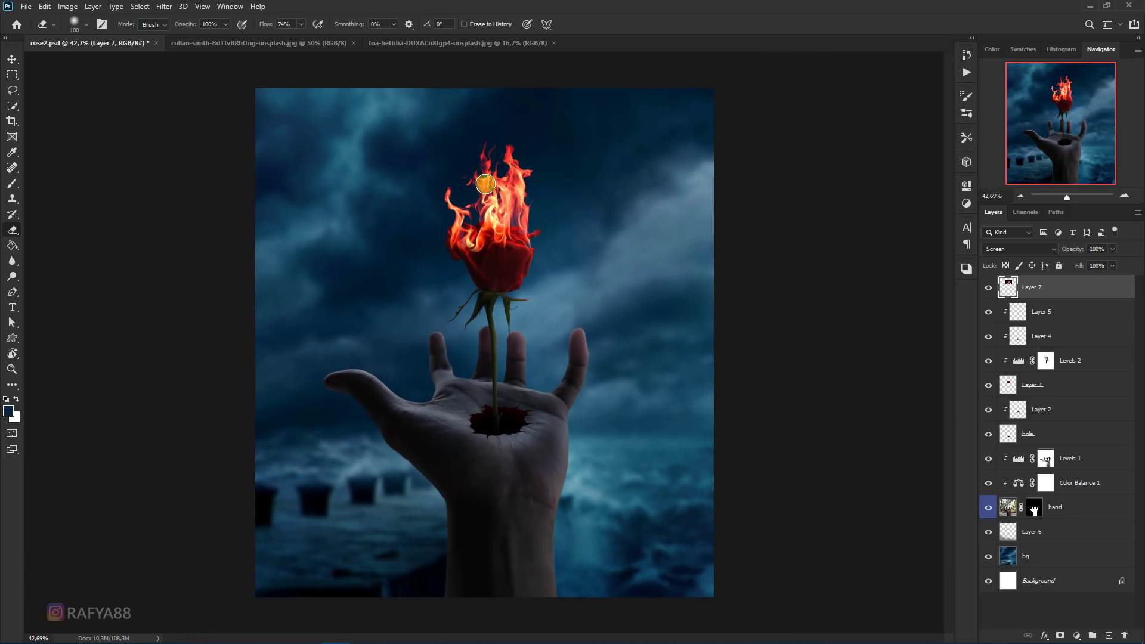
# Rectangle-select the sparks-filled upper part of the campfire photo
pyautogui.click(407, 42)
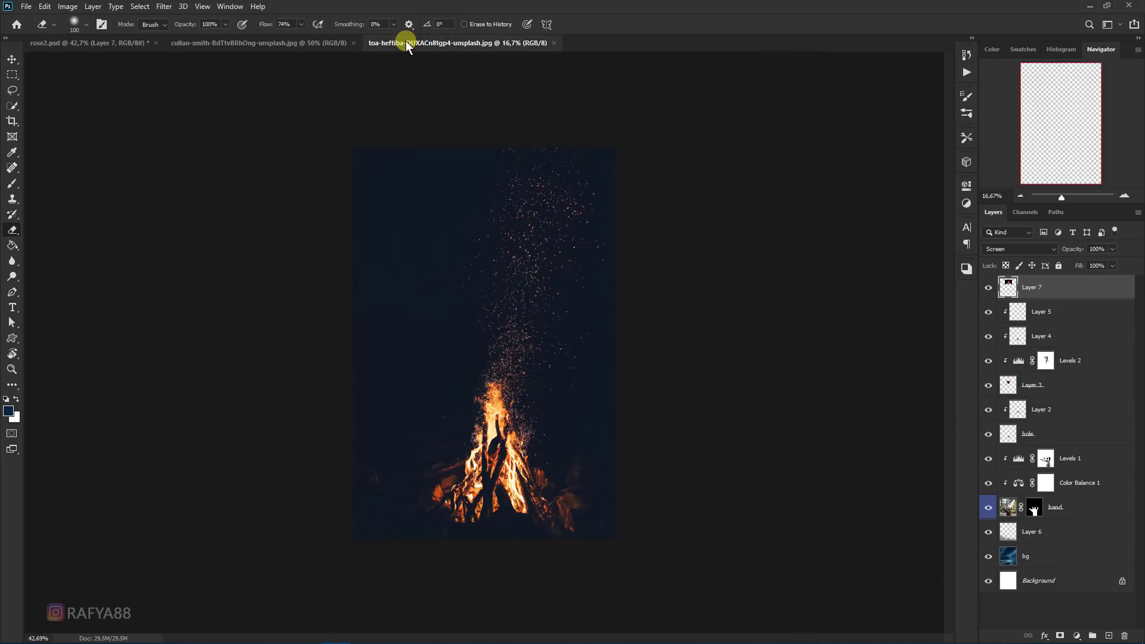
pyautogui.rightClick(13, 74)
pyautogui.click(77, 79)
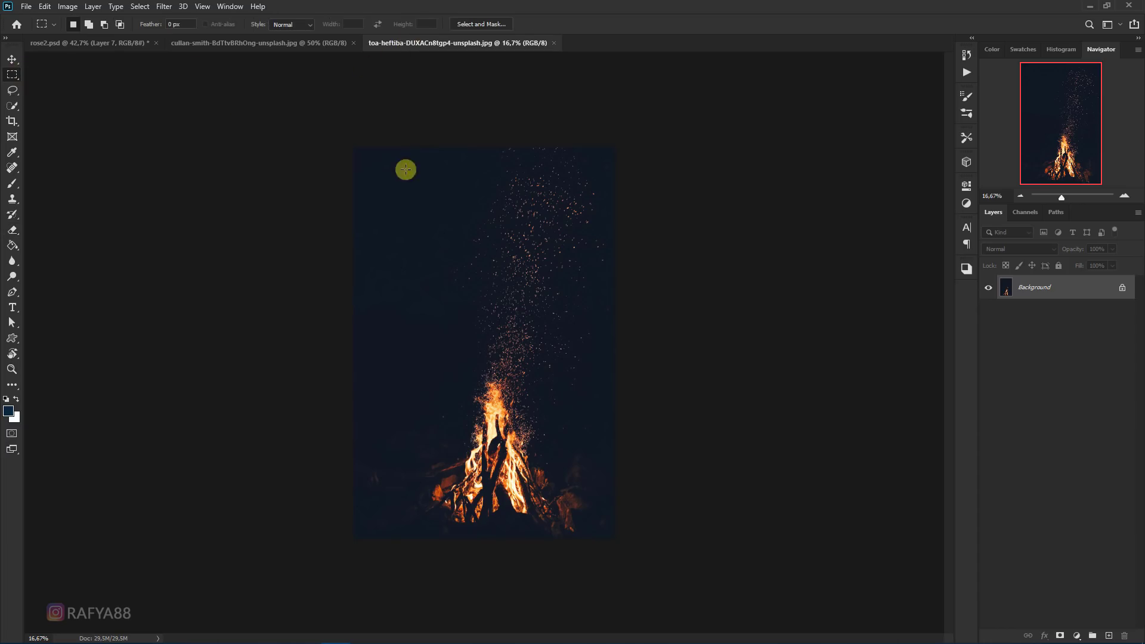
pyautogui.moveTo(354, 147); pyautogui.dragTo(766, 378)
pyautogui.scroll(1, 519, 251)
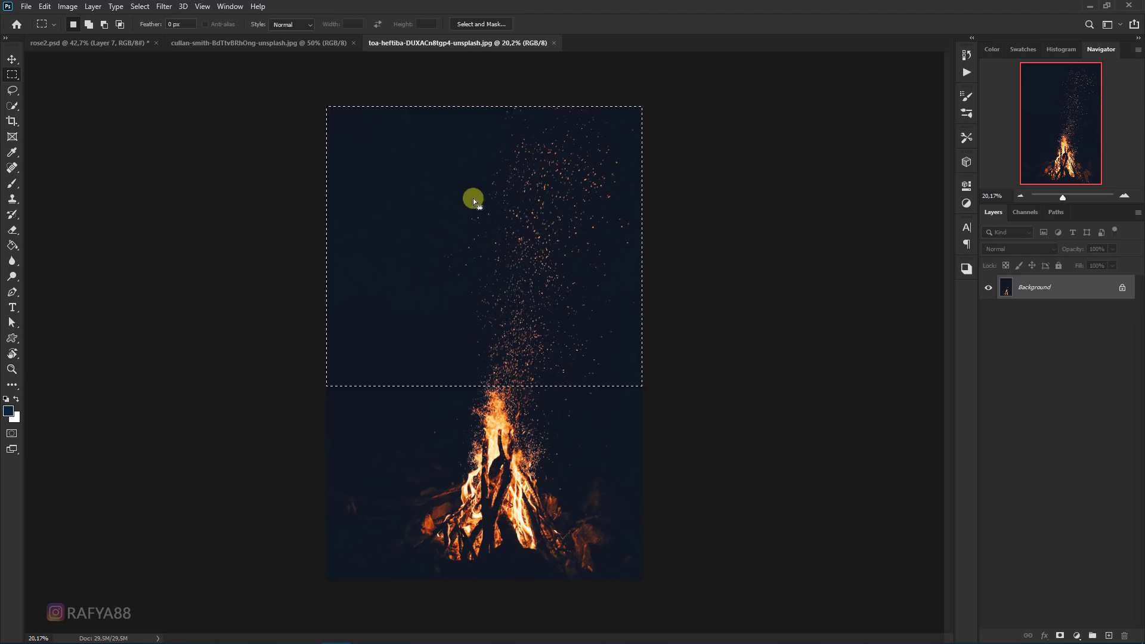
# Move the selected sparks into rose2.psd as a new Layer 8
pyautogui.press('v')
pyautogui.moveTo(422, 127)
pyautogui.mouseDown()
pyautogui.moveTo(173, 67)
pyautogui.moveTo(360, 195)
pyautogui.mouseUp()
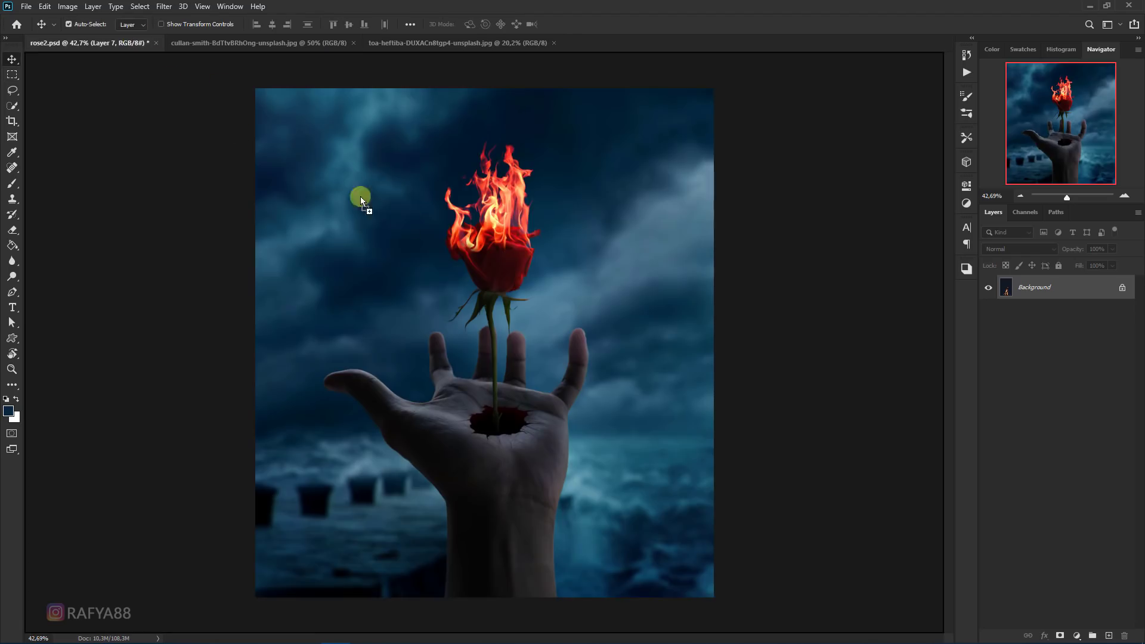
pyautogui.moveTo(524, 226); pyautogui.dragTo(539, 275)
pyautogui.scroll(1, 493, 235)
pyautogui.scroll(-2, 493, 235)
pyautogui.scroll(-2, 563, 255)
# Commit a transform on the sparks layer and blend it with Screen
pyautogui.hotkey('ctrl', 't')
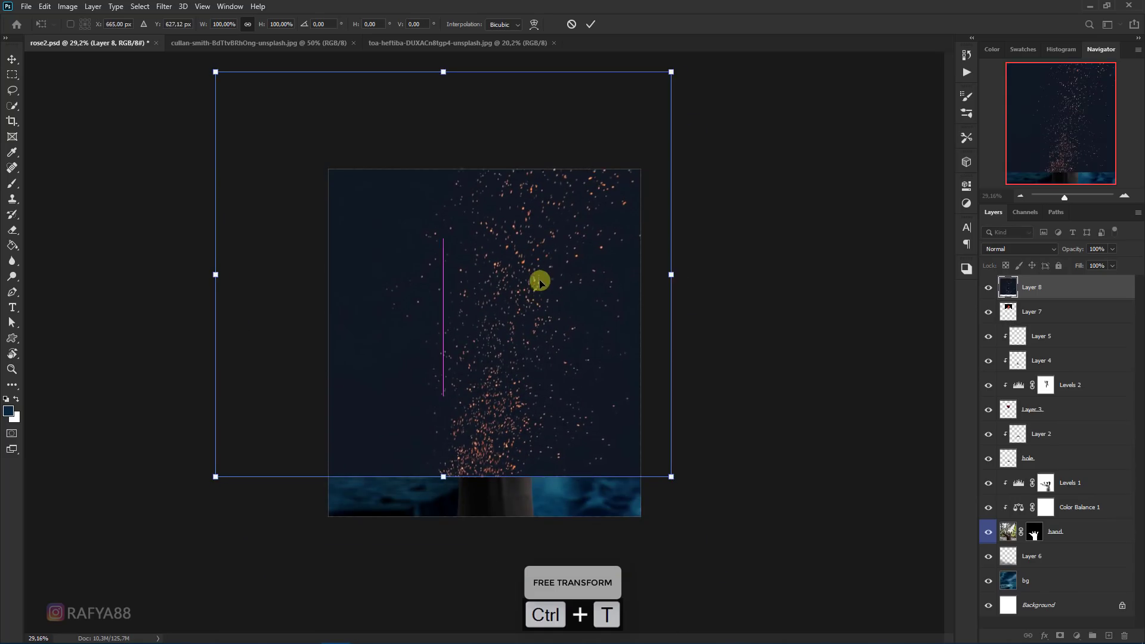
pyautogui.press('Return')
pyautogui.scroll(1, 543, 249)
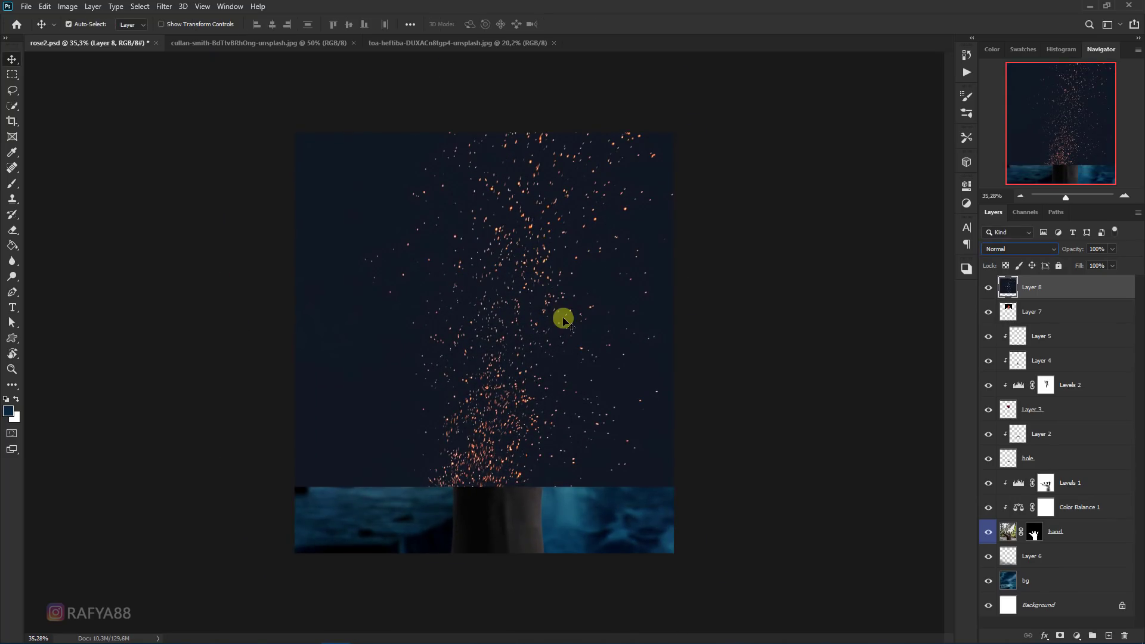
pyautogui.click(996, 249)
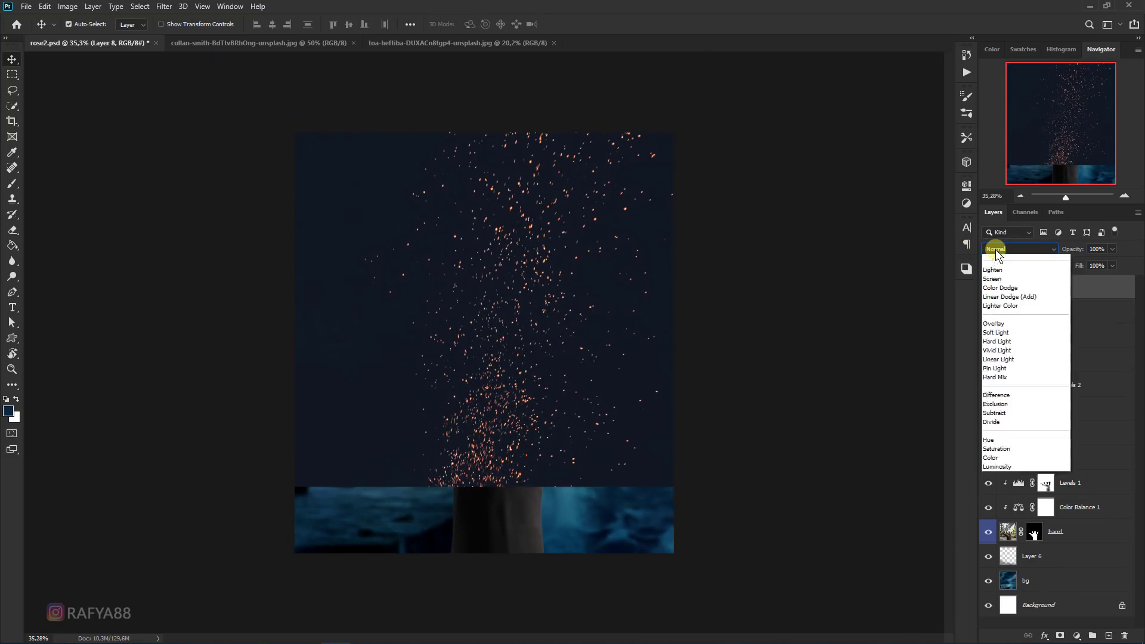
pyautogui.click(1002, 348)
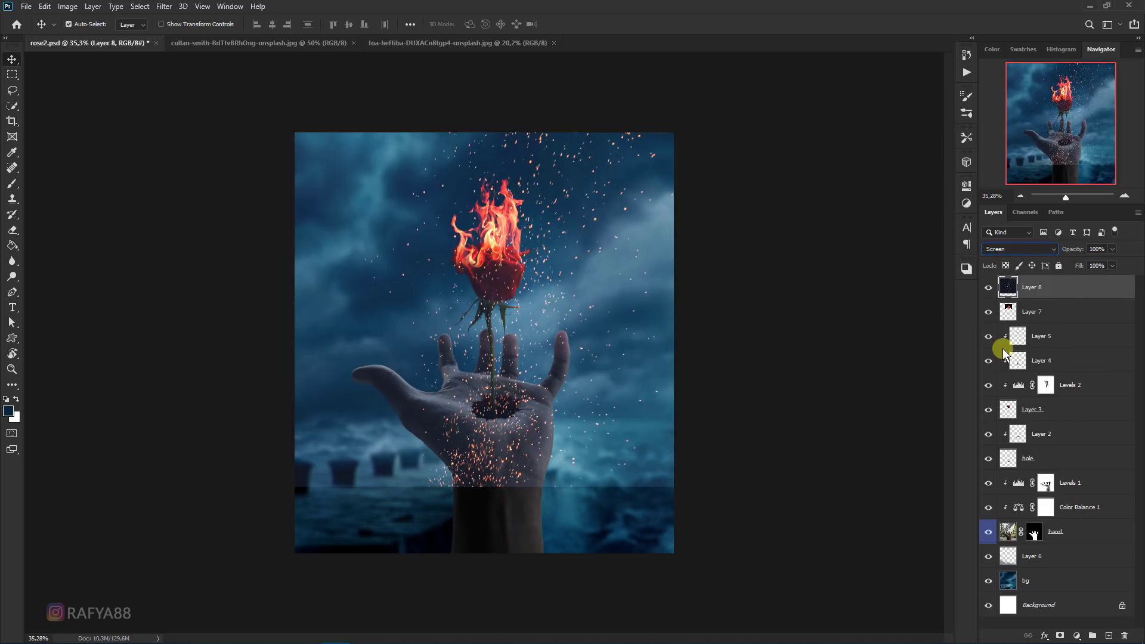
# Apply Levels to the sparks with black input 33 and white input 255
pyautogui.hotkey('ctrl', 'l')
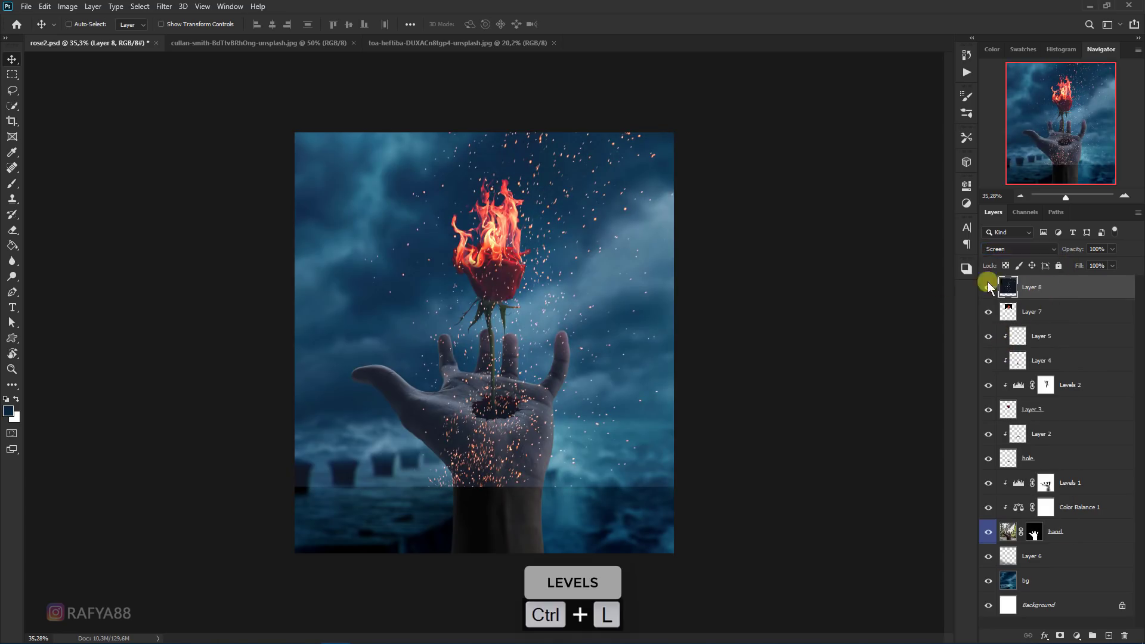
pyautogui.moveTo(776, 280); pyautogui.dragTo(788, 280)
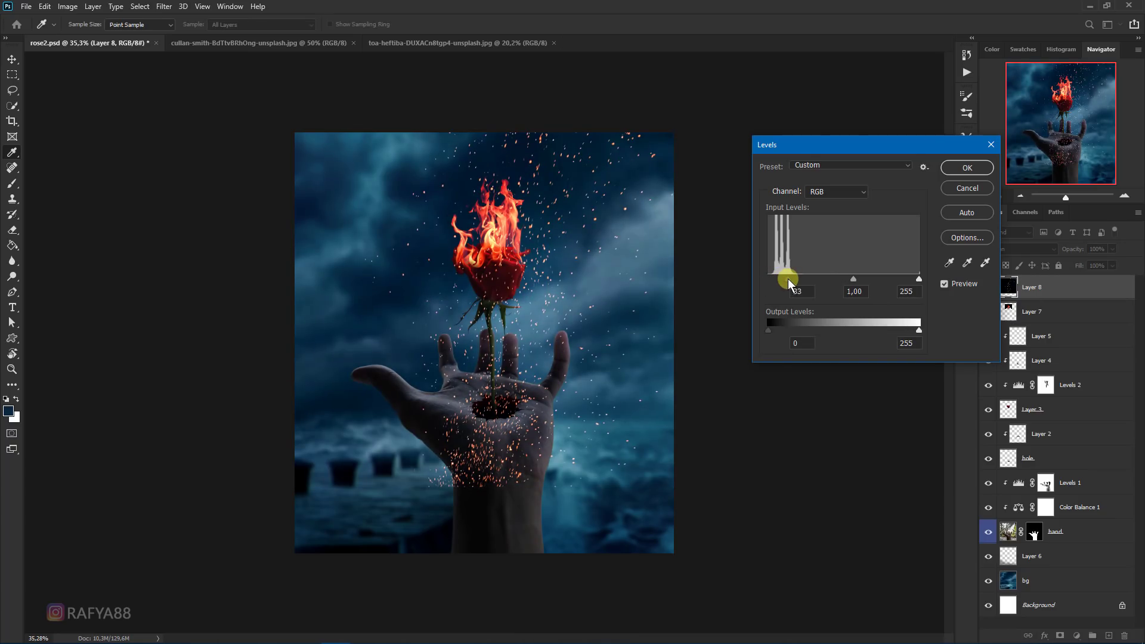
pyautogui.click(913, 279)
pyautogui.moveTo(907, 279); pyautogui.dragTo(924, 280)
pyautogui.click(960, 168)
# Scale the sparks layer to about 56% and move it above the rose
pyautogui.hotkey('ctrl', 't')
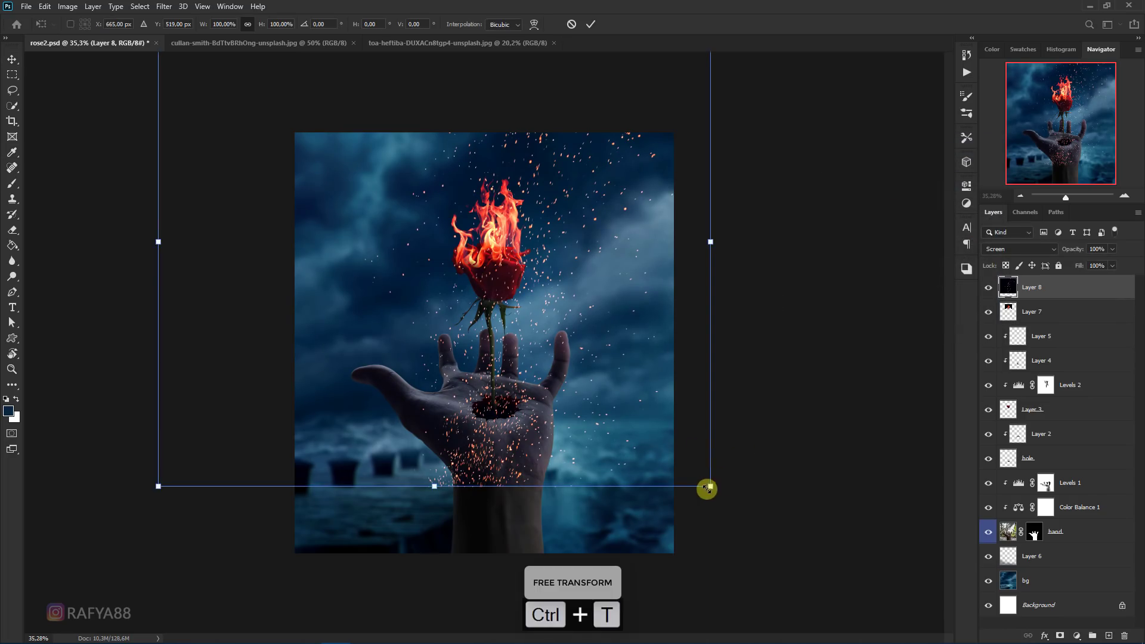
pyautogui.moveTo(709, 486); pyautogui.dragTo(586, 382)
pyautogui.moveTo(542, 350)
pyautogui.mouseDown()
pyautogui.moveTo(588, 335)
pyautogui.moveTo(573, 341)
pyautogui.mouseUp()
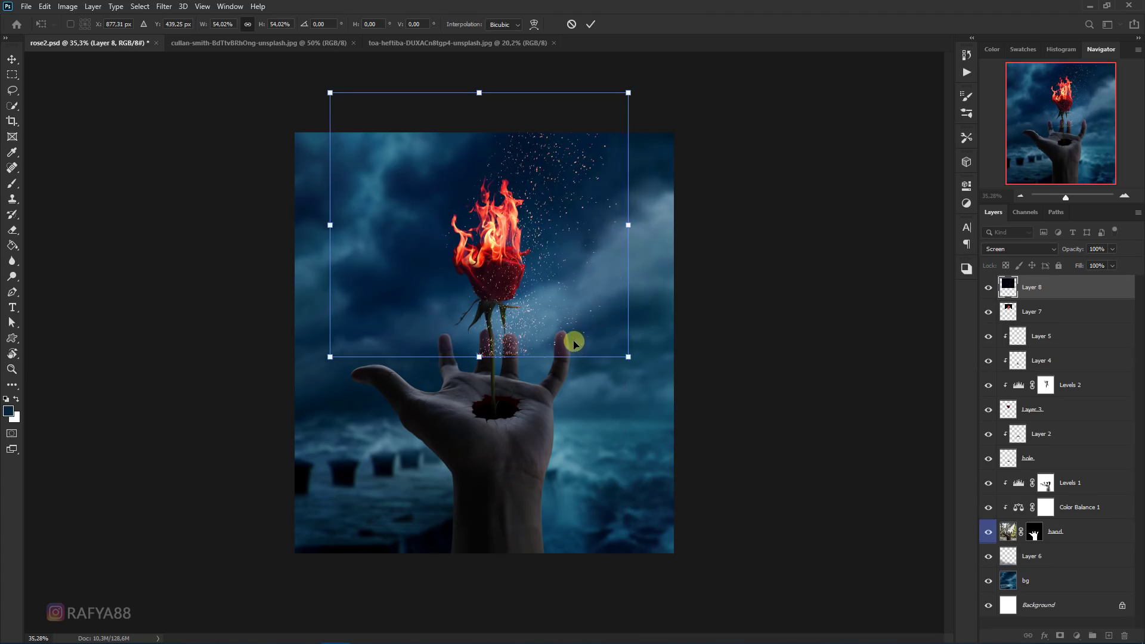
pyautogui.hotkey('ctrl', '+')
pyautogui.moveTo(655, 361); pyautogui.dragTo(659, 366)
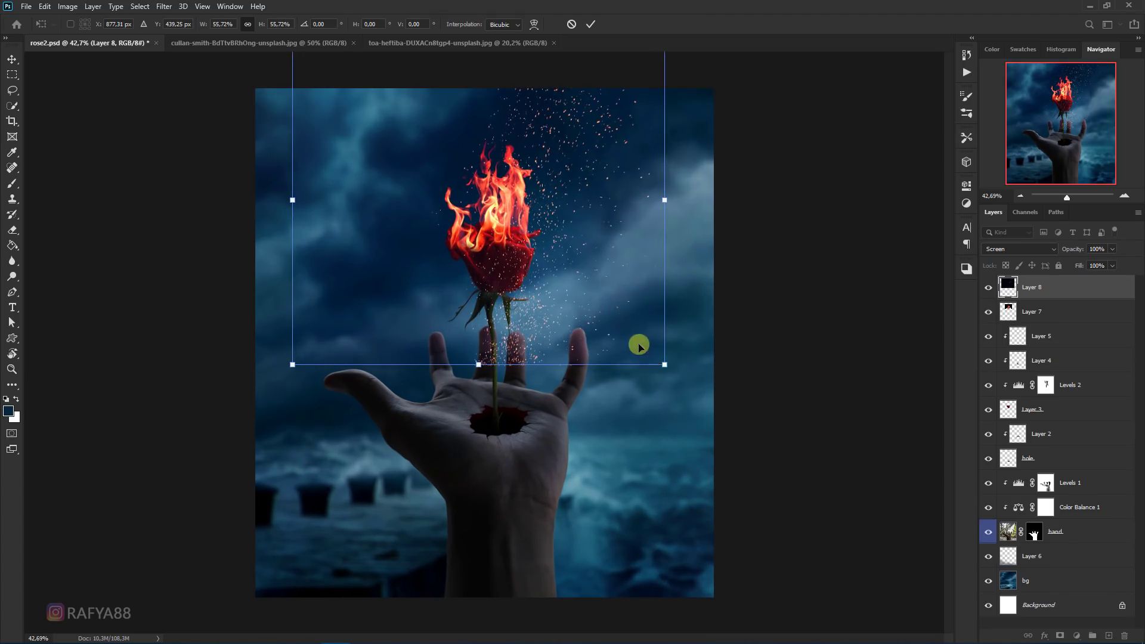
pyautogui.write('854')
pyautogui.press('Return')
pyautogui.scroll(1, 590, 215)
pyautogui.scroll(1, 602, 191)
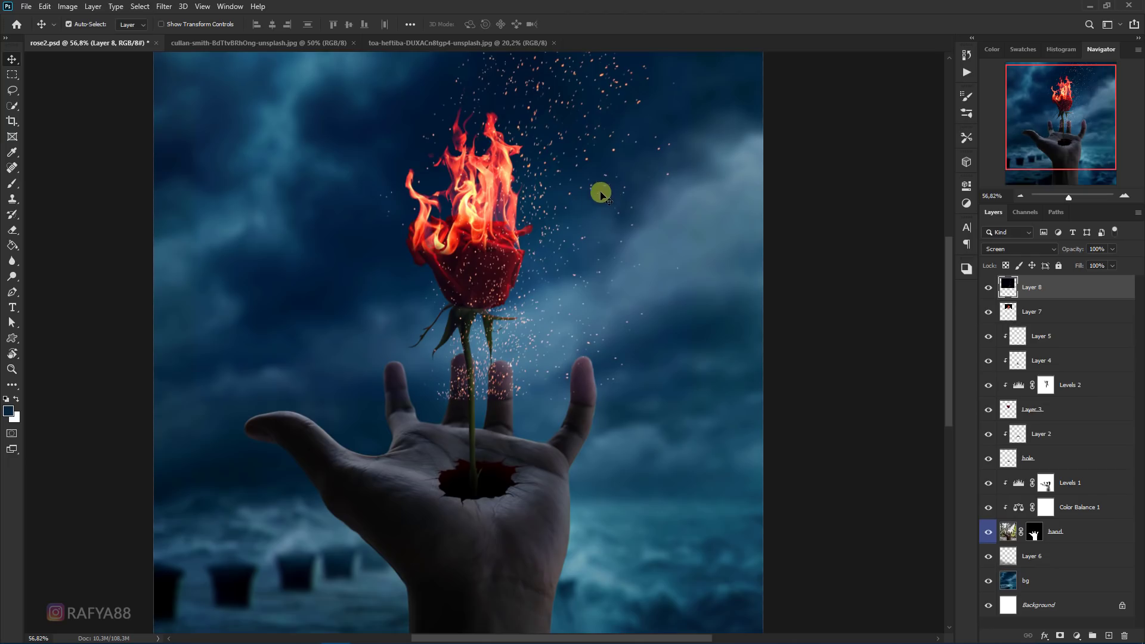
# Erase sparks over the stem, fingers and rose head with a 250–300 px eraser
pyautogui.rightClick(13, 221)
pyautogui.click(50, 226)
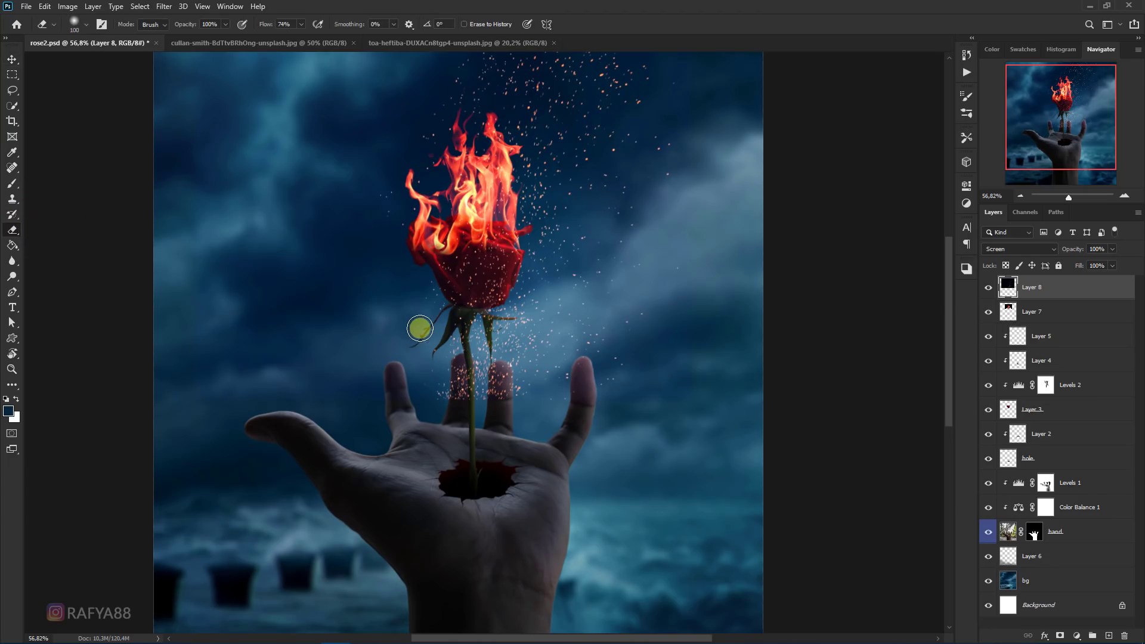
pyautogui.press(']')
pyautogui.press(']')
pyautogui.press(']')
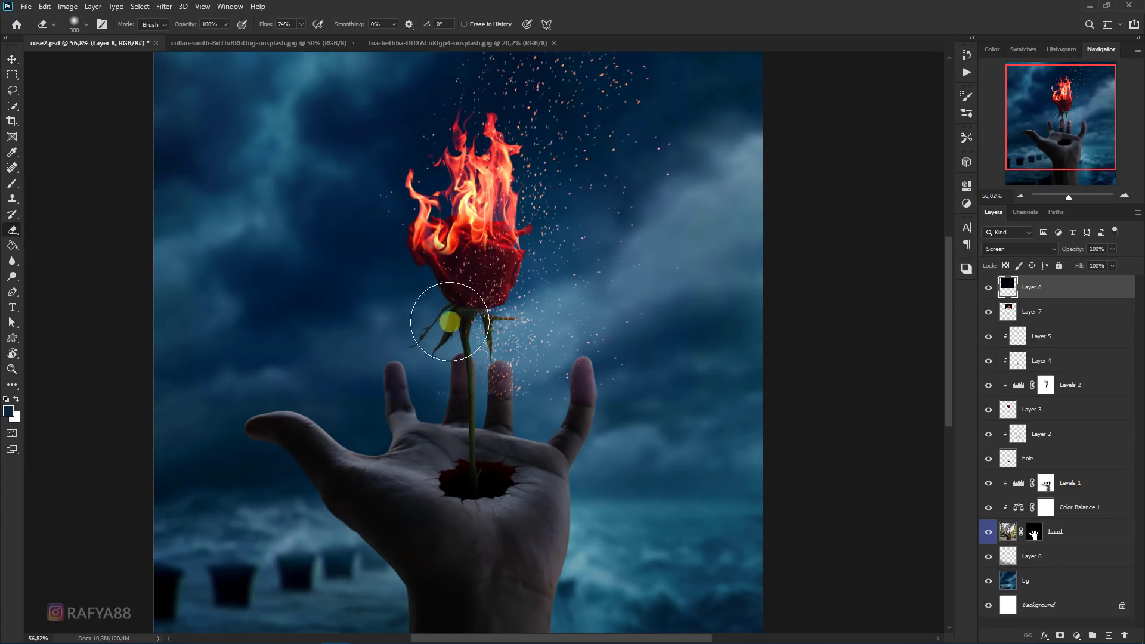
pyautogui.moveTo(460, 320)
pyautogui.mouseDown()
pyautogui.moveTo(485, 378)
pyautogui.moveTo(583, 421)
pyautogui.moveTo(611, 407)
pyautogui.mouseUp()
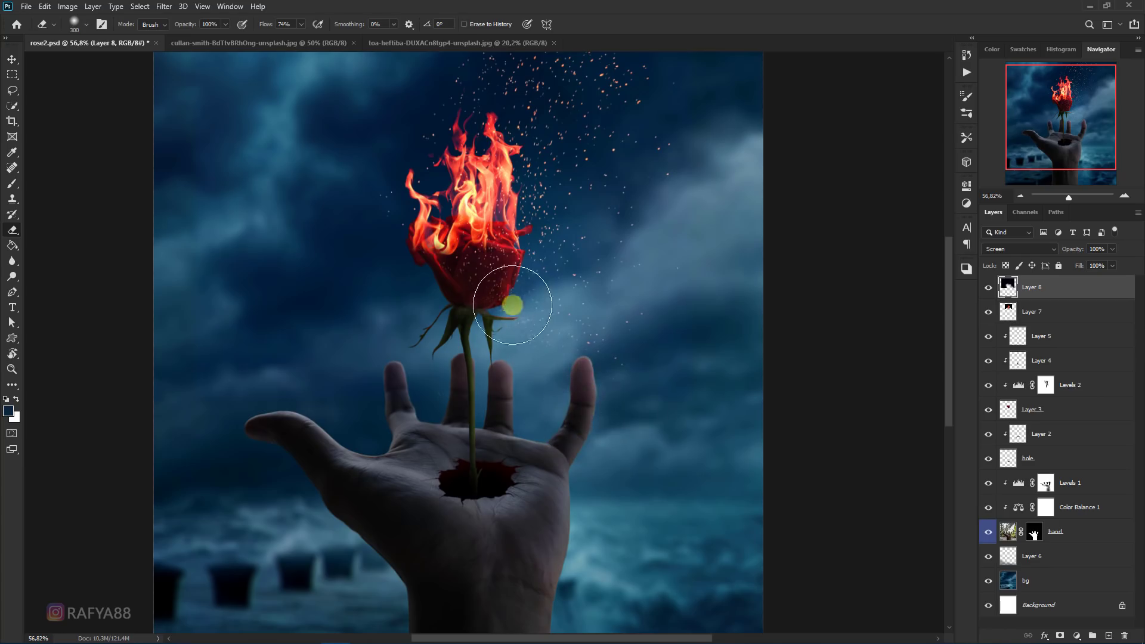
pyautogui.moveTo(511, 302); pyautogui.dragTo(469, 262)
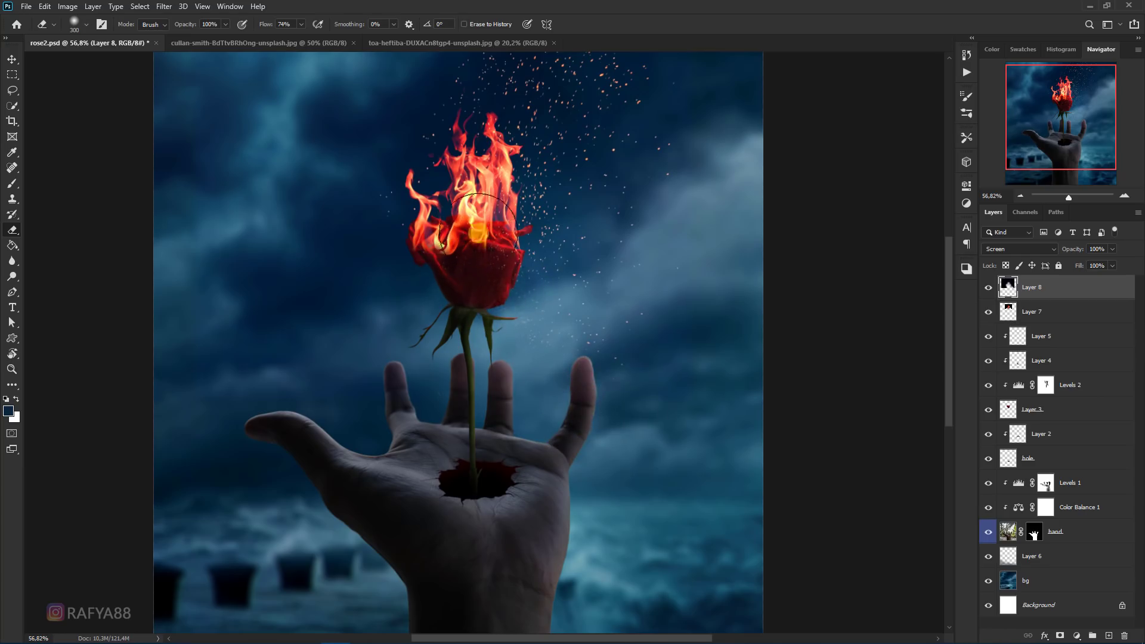
pyautogui.press('[')
pyautogui.moveTo(566, 309)
pyautogui.mouseDown()
pyautogui.moveTo(644, 304)
pyautogui.moveTo(524, 332)
pyautogui.moveTo(598, 350)
pyautogui.moveTo(513, 377)
pyautogui.mouseUp()
pyautogui.scroll(-4, 513, 376)
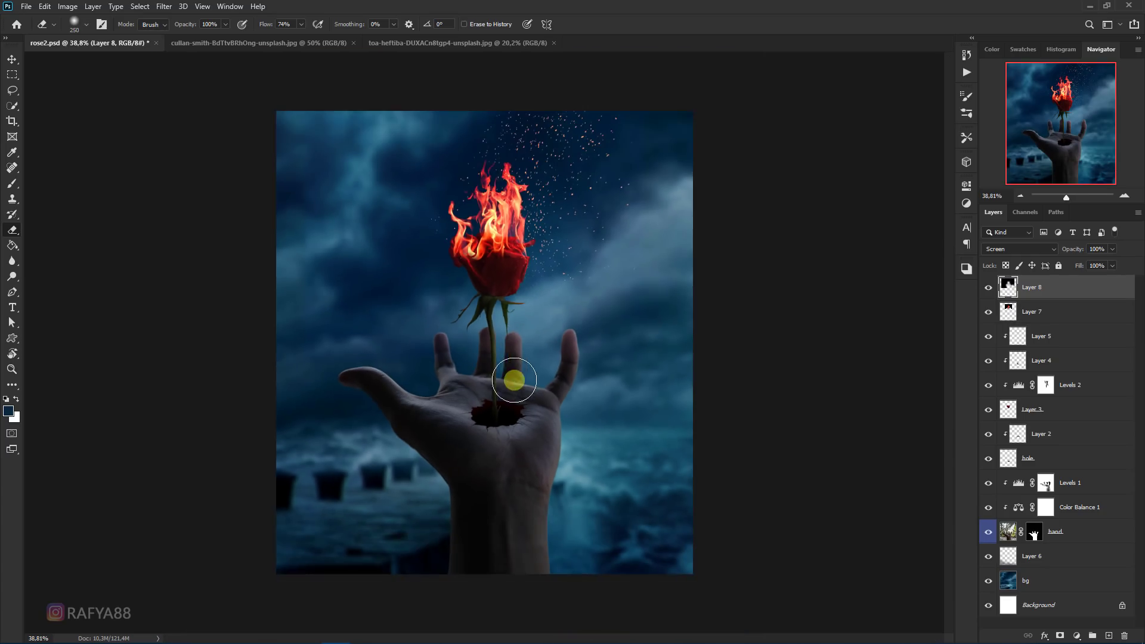
pyautogui.scroll(4, 525, 378)
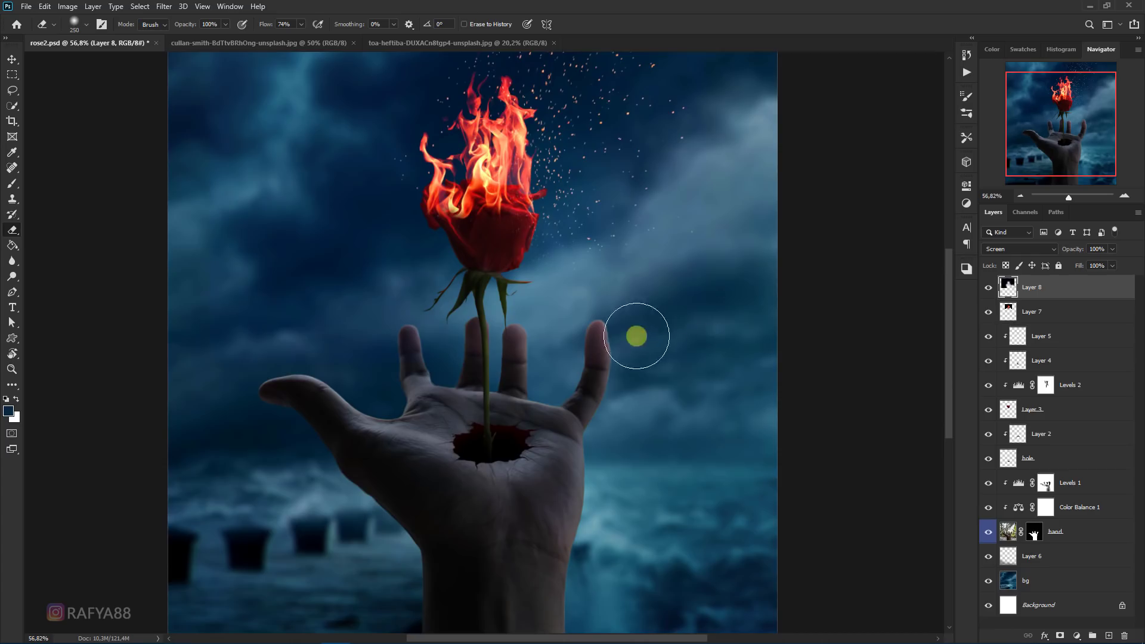
pyautogui.scroll(-5, 636, 336)
# Try shrinking the sparks to about 84% and rotating them, then cancel the transform
pyautogui.hotkey('ctrl', 't')
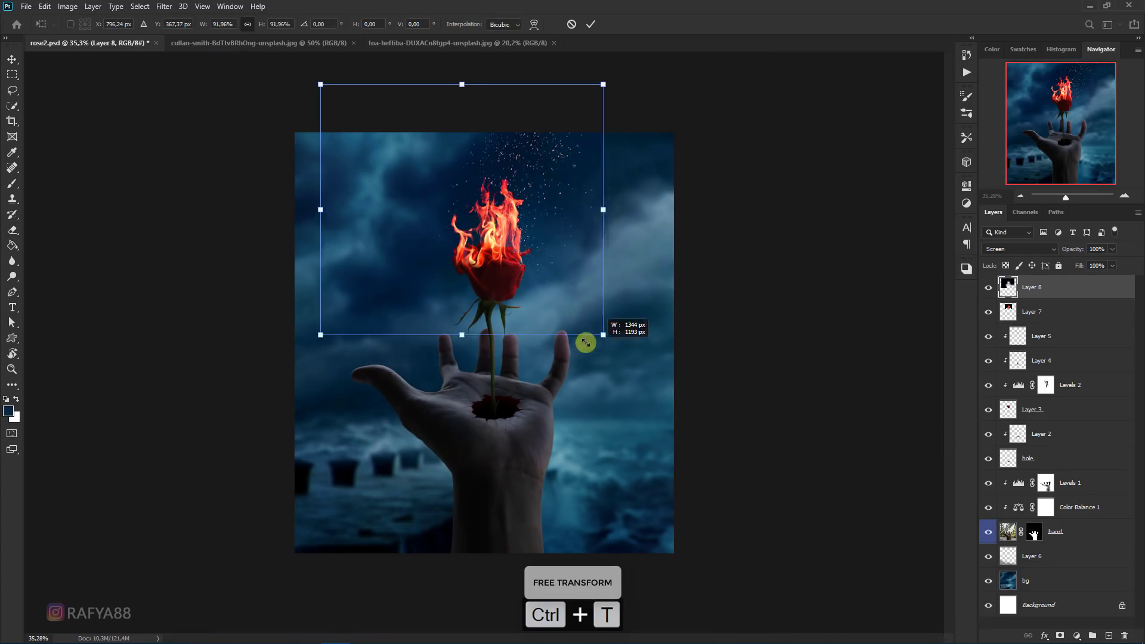
pyautogui.moveTo(628, 361)
pyautogui.mouseDown()
pyautogui.moveTo(566, 316)
pyautogui.moveTo(581, 319)
pyautogui.mouseUp()
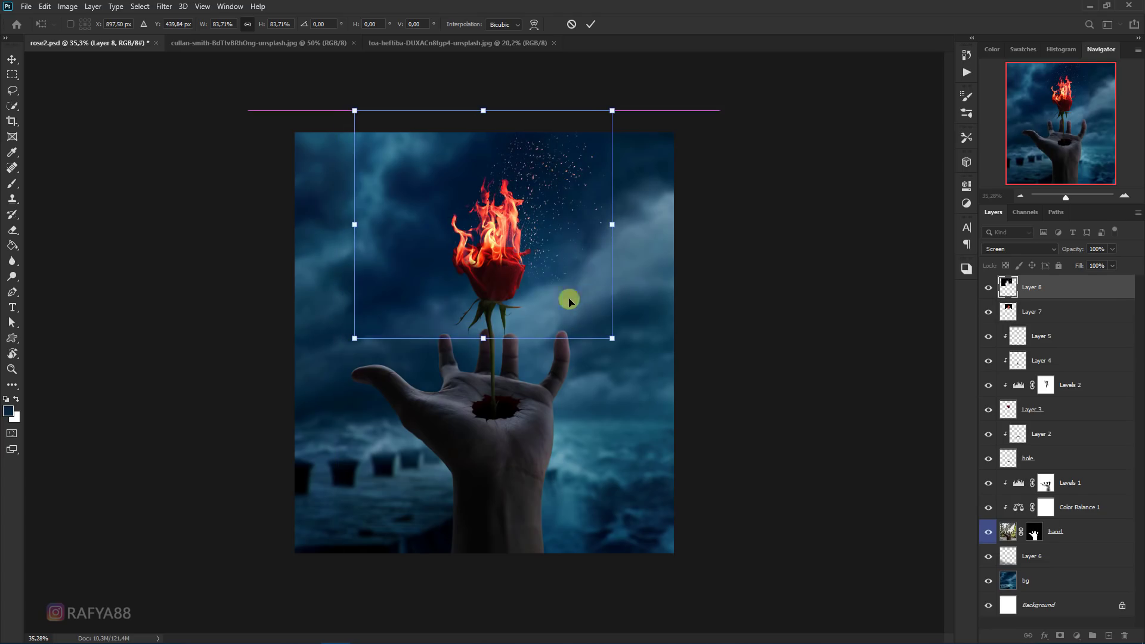
pyautogui.moveTo(623, 263)
pyautogui.mouseDown()
pyautogui.moveTo(615, 294)
pyautogui.moveTo(556, 276)
pyautogui.mouseUp()
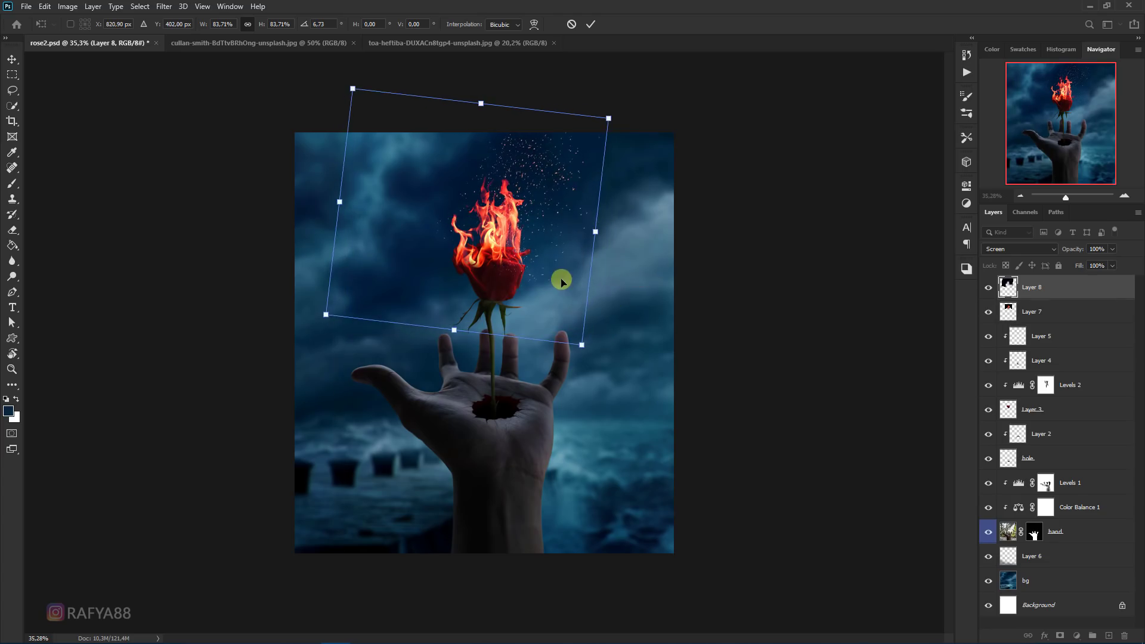
pyautogui.press('Escape')
# Reselect the Eraser and duplicate the sparks layer as Layer 8 copy
pyautogui.press('e')
pyautogui.scroll(3, 542, 286)
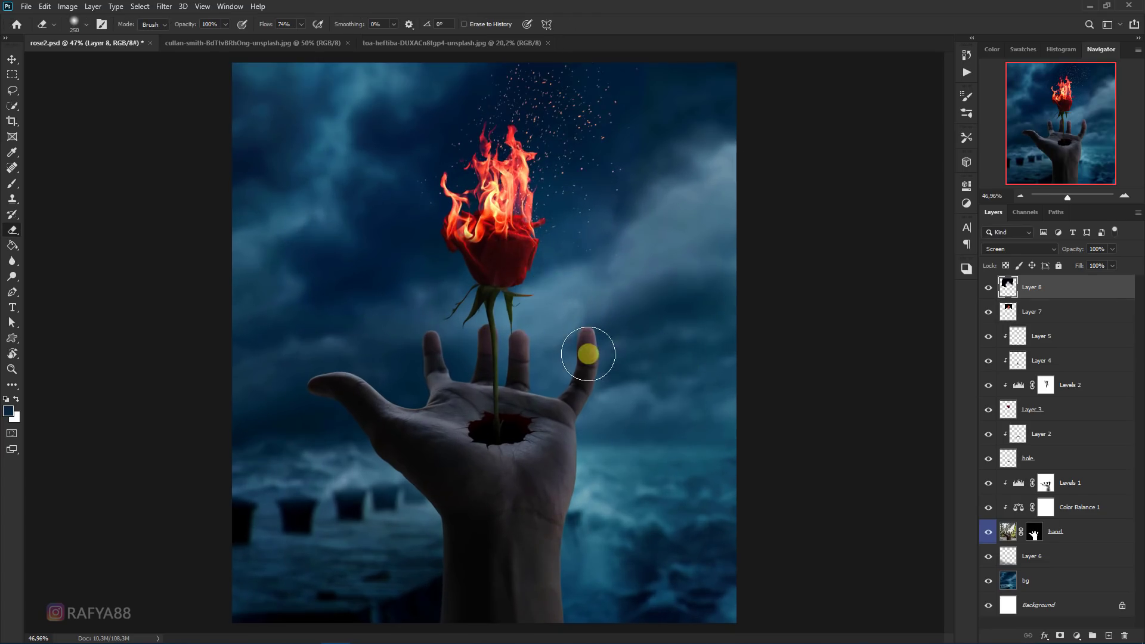
pyautogui.scroll(-5, 588, 351)
pyautogui.hotkey('ctrl', 'j')
# Move the sparks copy down-left and rotate it about -20° beside the rose
pyautogui.hotkey('ctrl', 't')
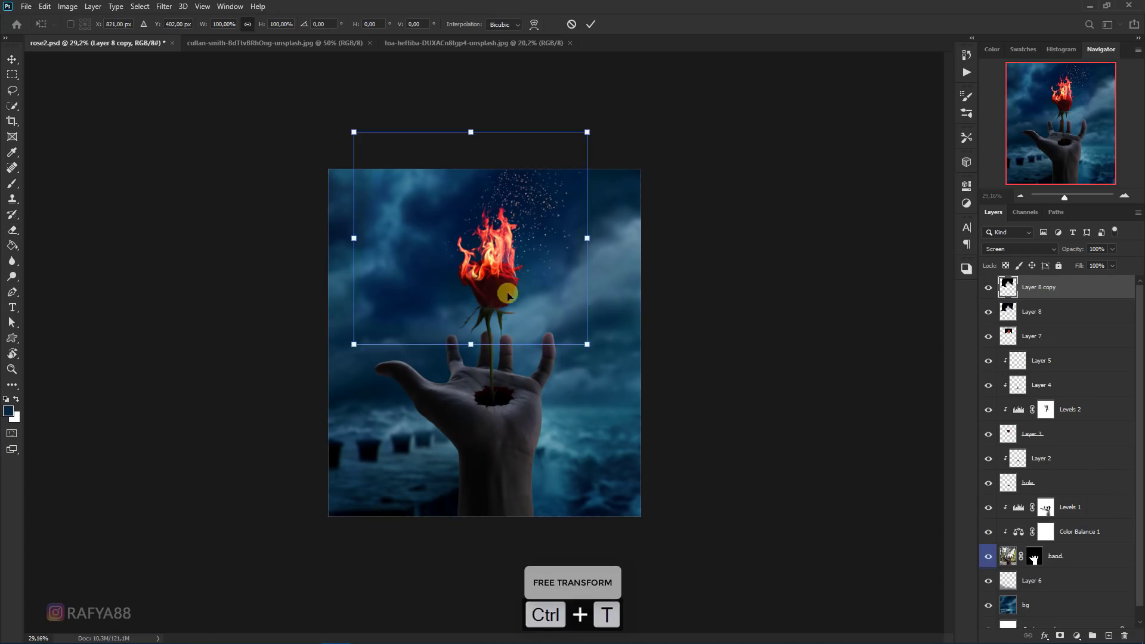
pyautogui.moveTo(502, 287); pyautogui.dragTo(447, 377)
pyautogui.moveTo(595, 373); pyautogui.dragTo(506, 311)
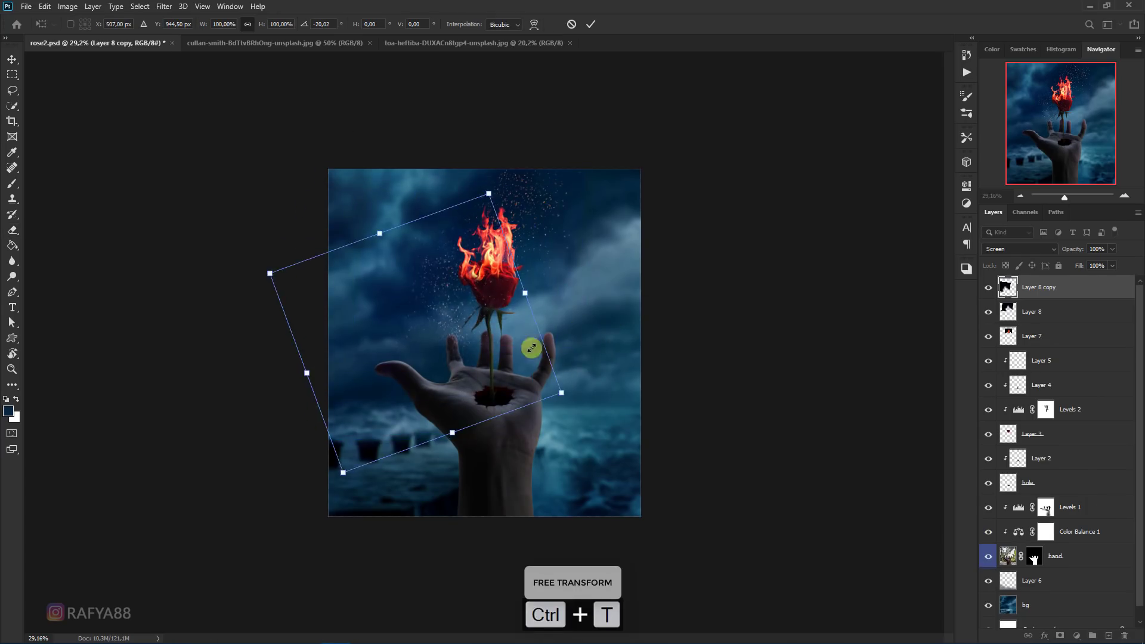
pyautogui.press('Return')
# Select both spark layers with the Eraser and dismiss the multiple-layers warning
pyautogui.press('e')
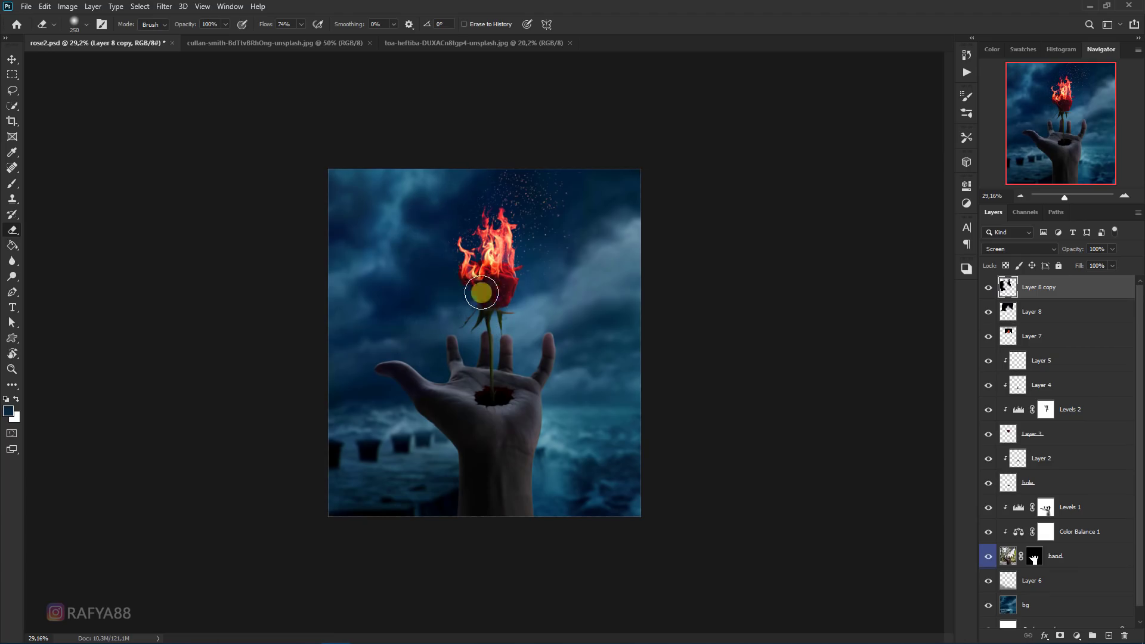
pyautogui.scroll(1, 544, 288)
pyautogui.scroll(1, 508, 305)
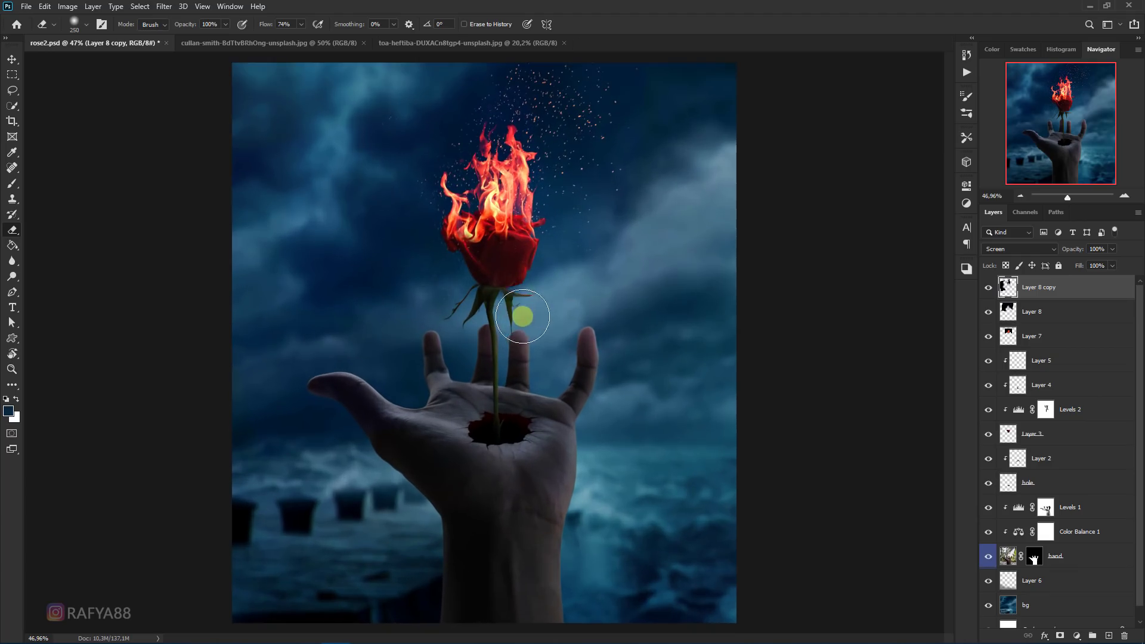
pyautogui.keyDown('ctrl'); pyautogui.click(1048, 314); pyautogui.keyUp('ctrl')
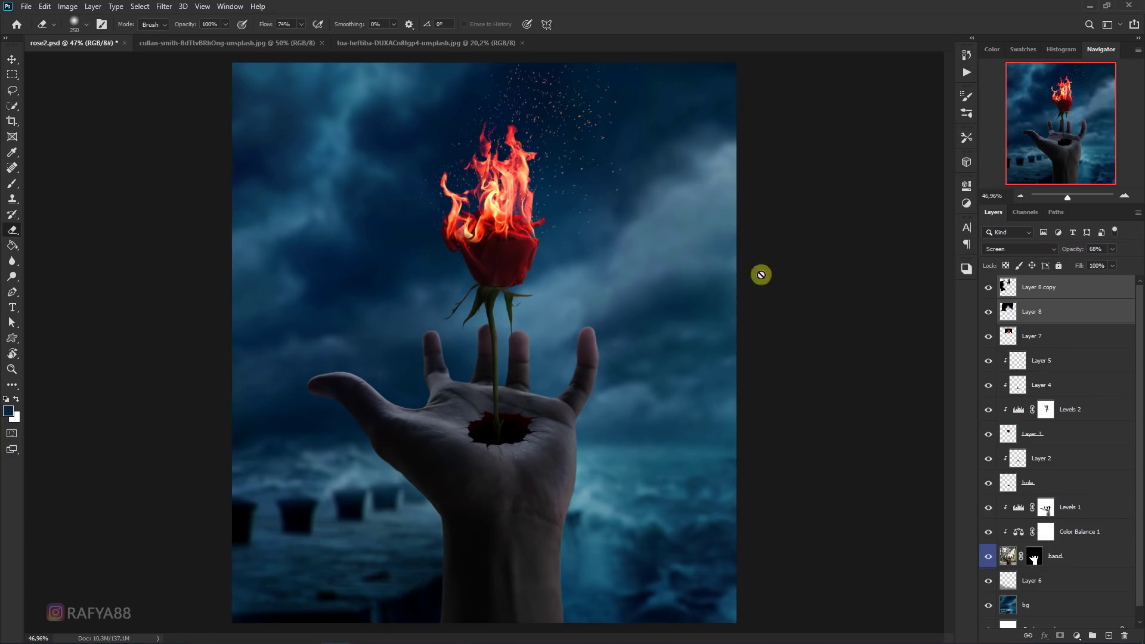
pyautogui.click(678, 270)
pyautogui.click(577, 241)
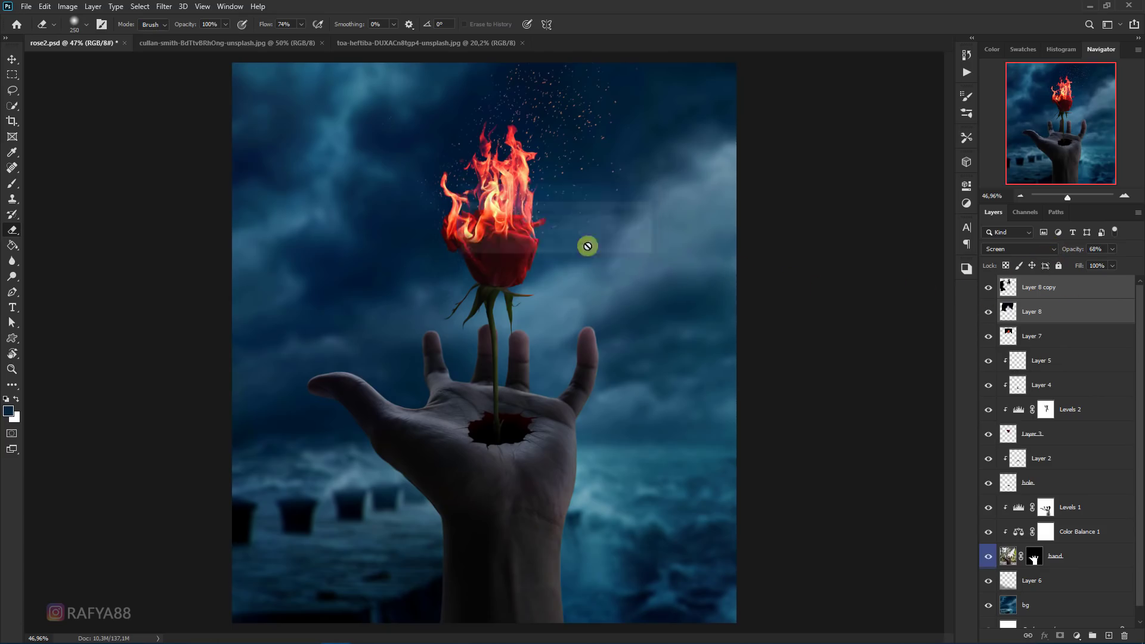
pyautogui.scroll(-3, 792, 299)
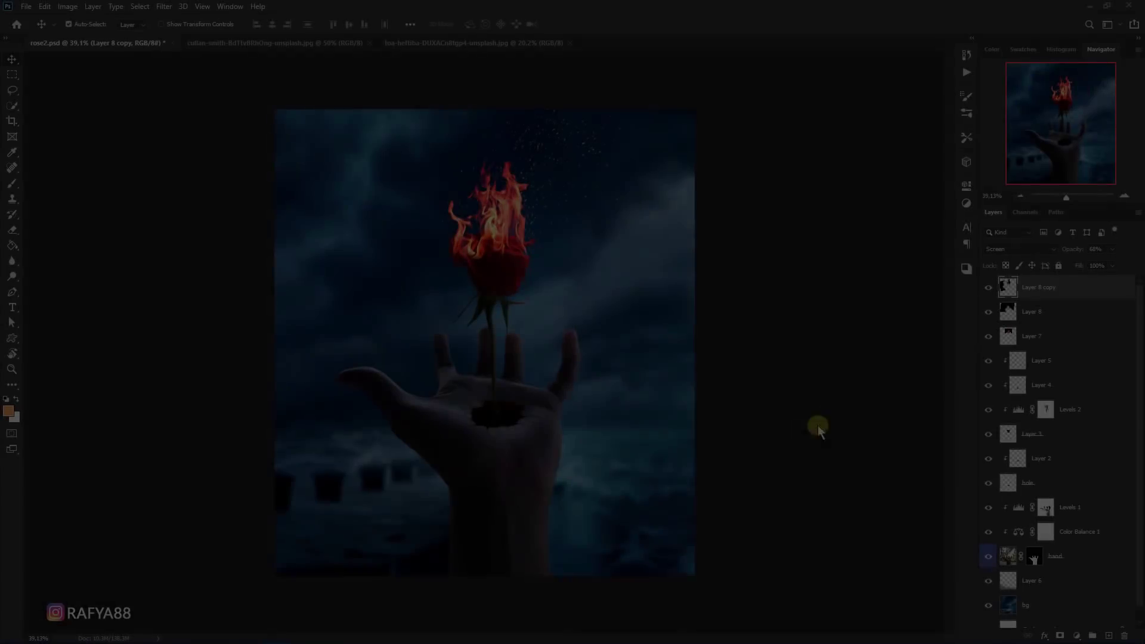
# Add a new empty Layer 9 above Levels 1 and switch to a soft brush
pyautogui.scroll(-1, 1049, 382)
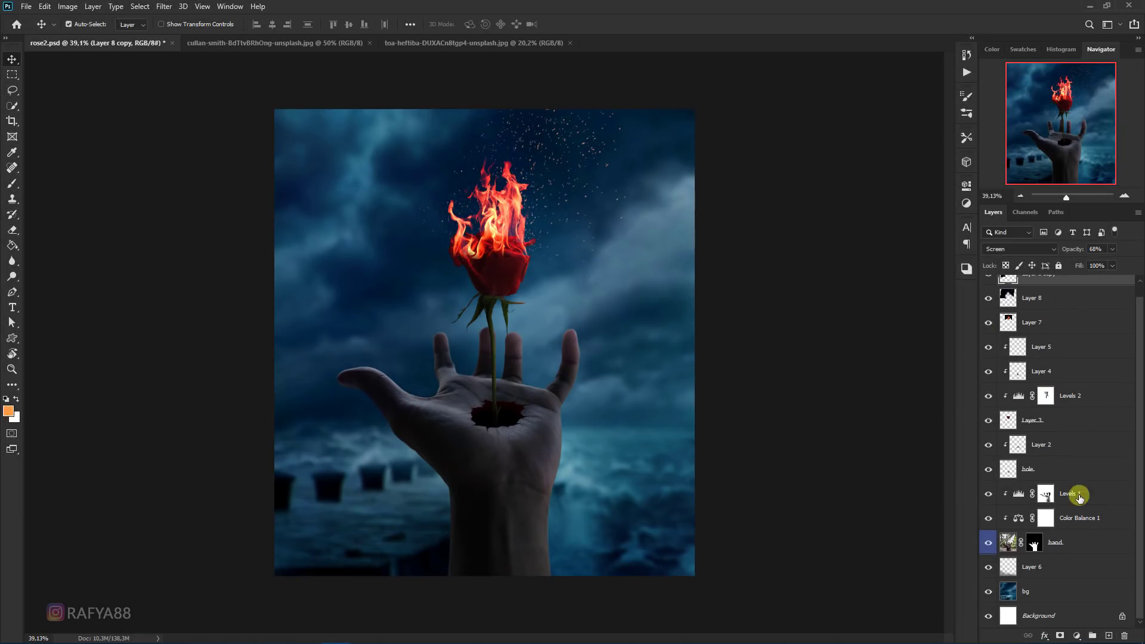
pyautogui.click(1078, 499)
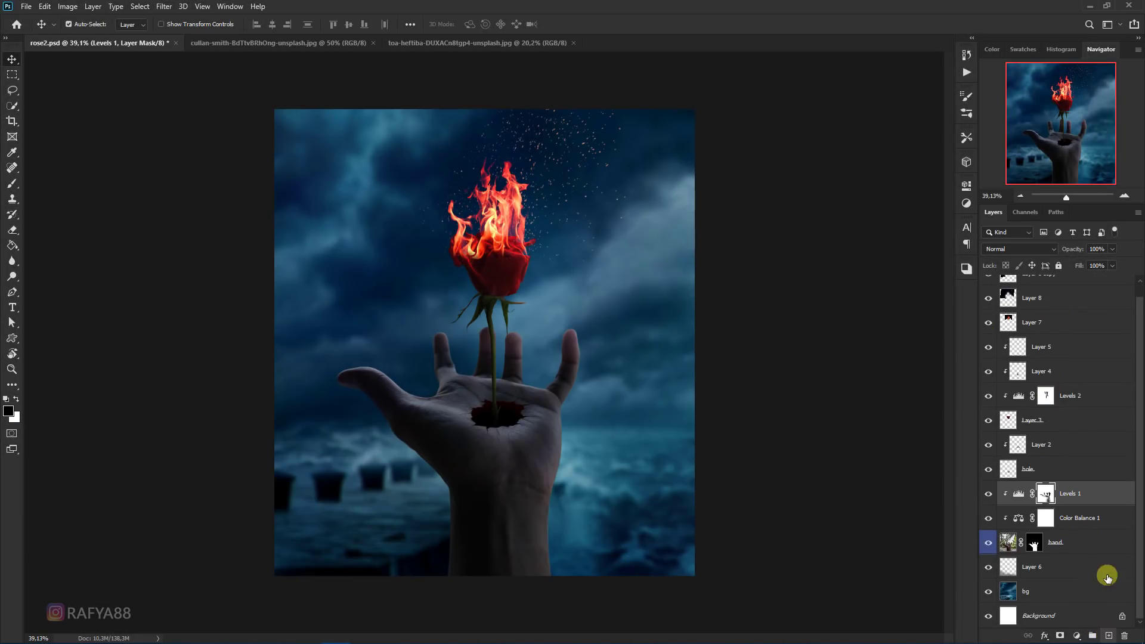
pyautogui.hotkey('ctrl', 'shift', 'alt', 'n')
pyautogui.scroll(2, 520, 258)
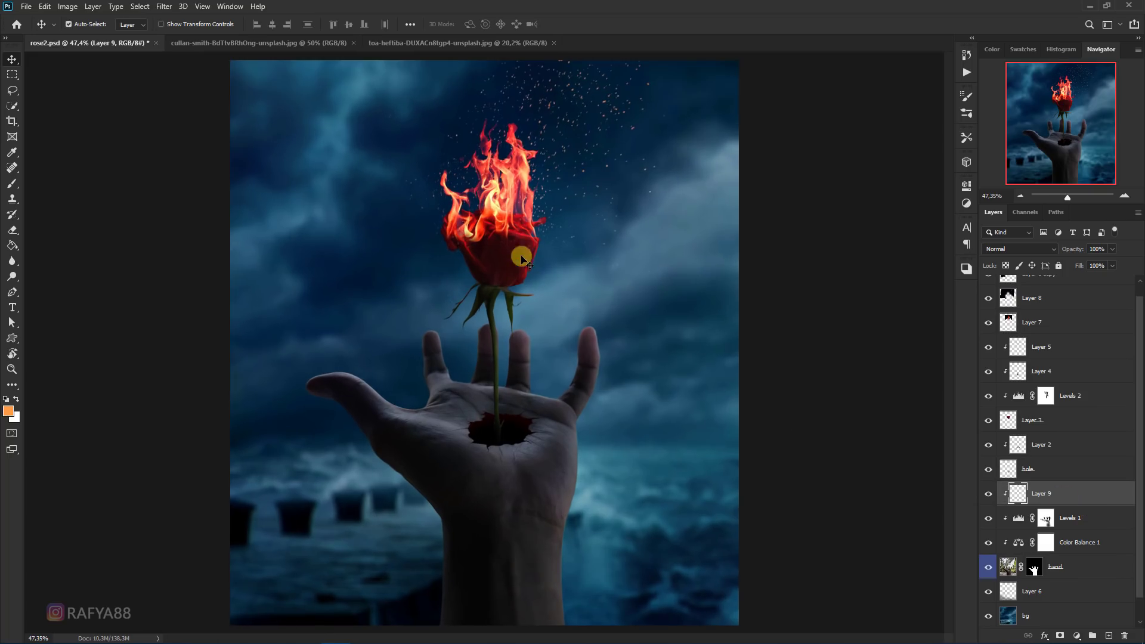
pyautogui.click(18, 186)
pyautogui.click(59, 176)
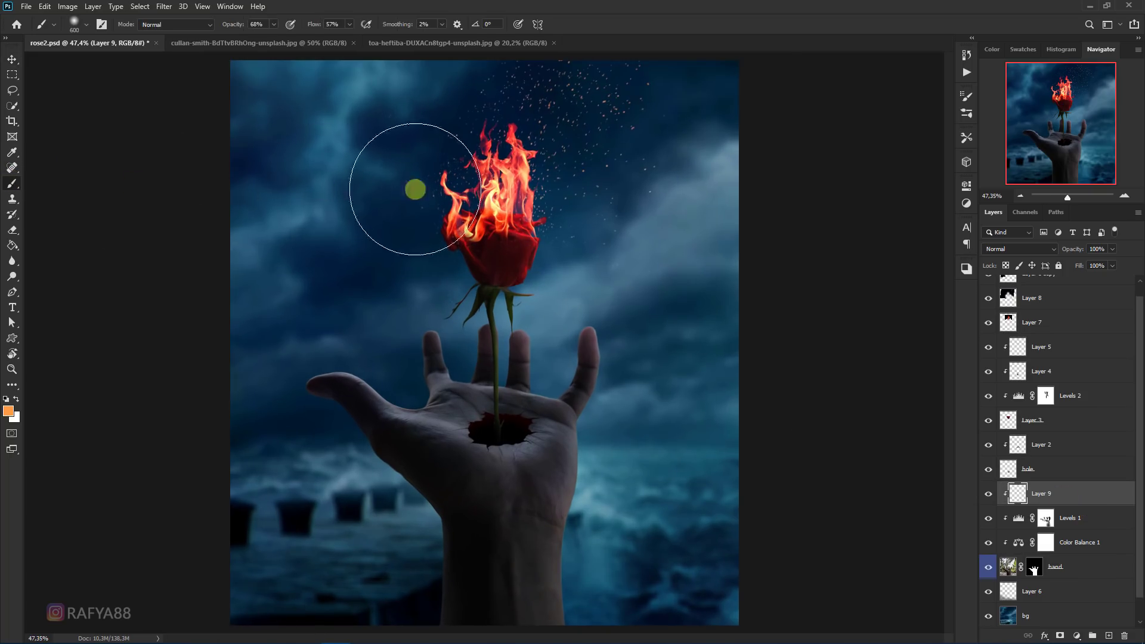
pyautogui.scroll(2, 459, 178)
# Sample red from the flames and paint a glow over the hand with a 1200 brush
pyautogui.keyDown('alt'); pyautogui.click(487, 166); pyautogui.keyUp('alt')
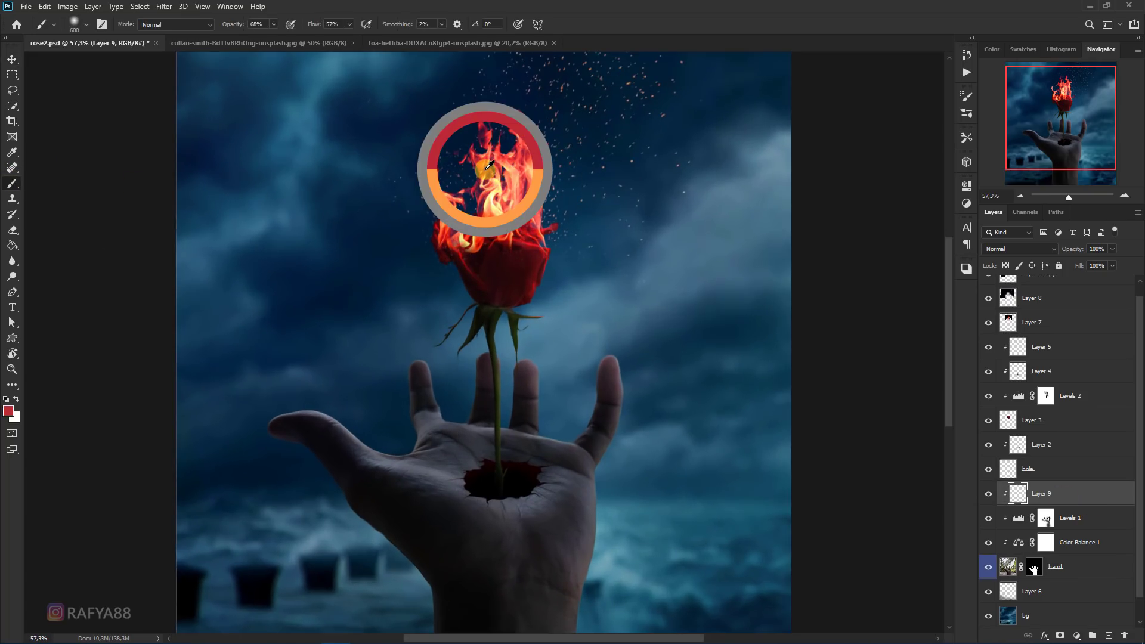
pyautogui.scroll(2, 560, 335)
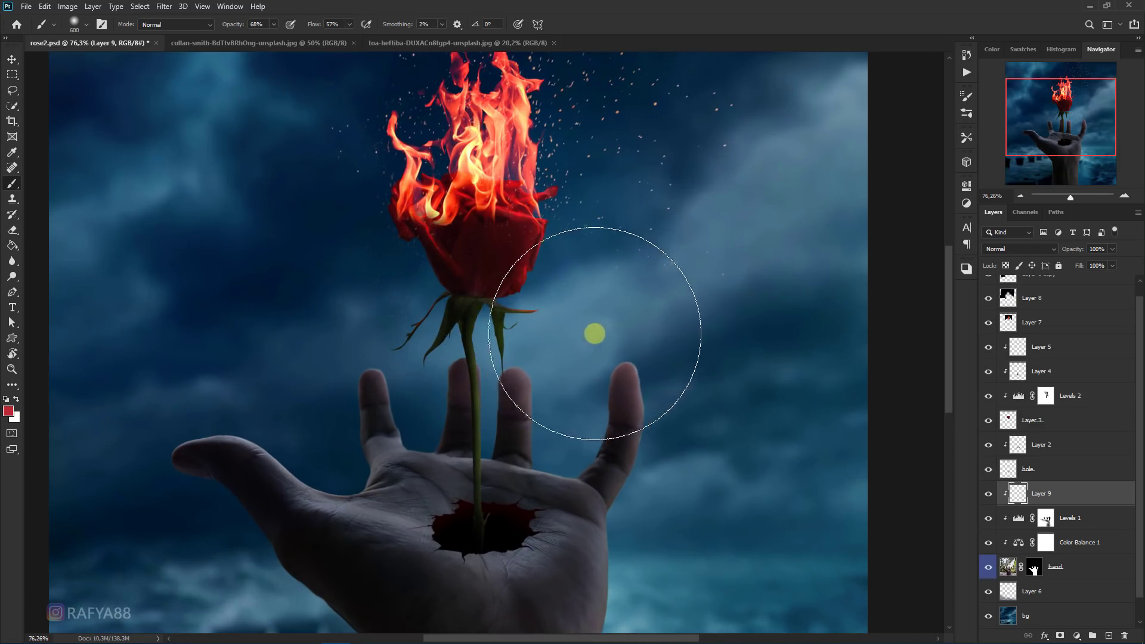
pyautogui.scroll(-2, 573, 327)
pyautogui.press(']')
pyautogui.press(']')
pyautogui.press(']')
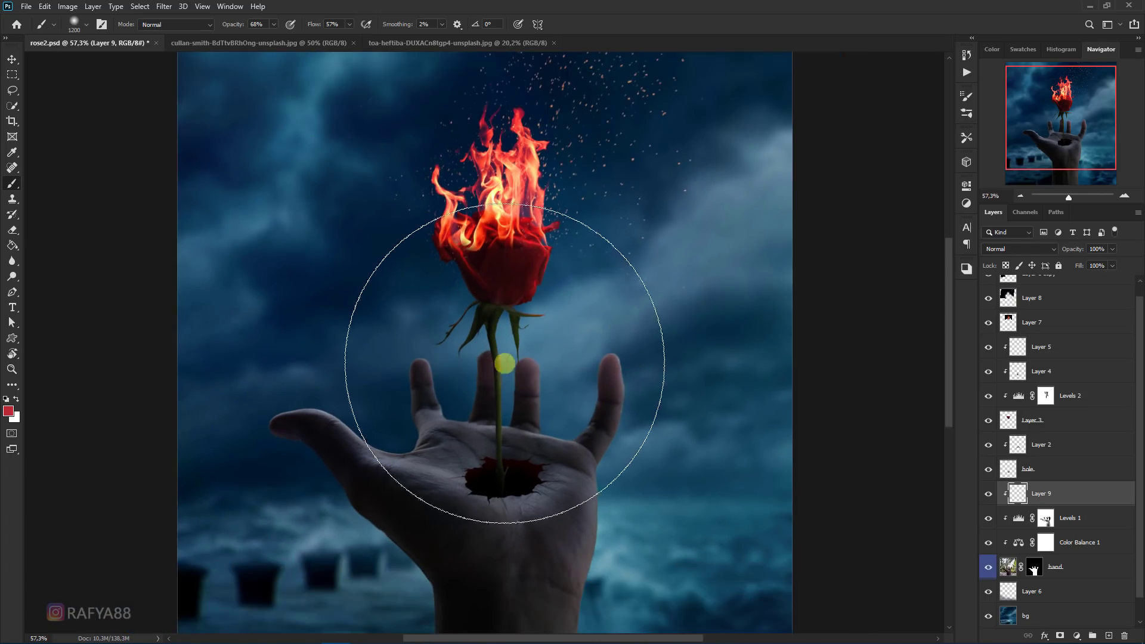
pyautogui.moveTo(504, 363)
pyautogui.mouseDown()
pyautogui.moveTo(481, 376)
pyautogui.moveTo(493, 384)
pyautogui.moveTo(524, 345)
pyautogui.mouseUp()
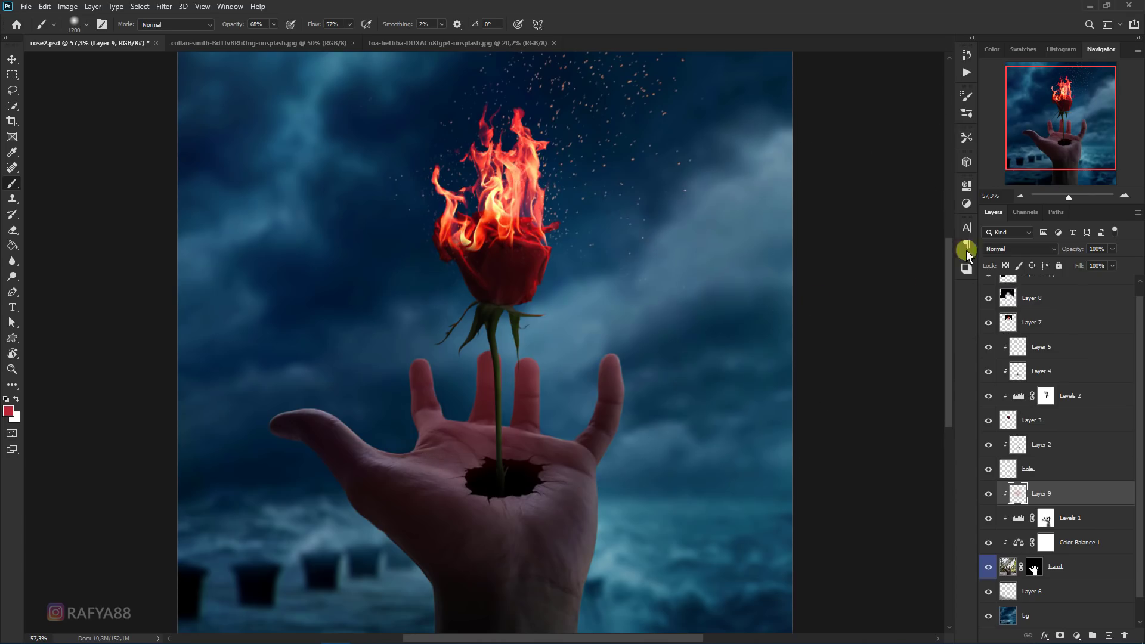
# Set Layer 9 to Overlay and paint more warm flame-red glow across the hand
pyautogui.click(1004, 248)
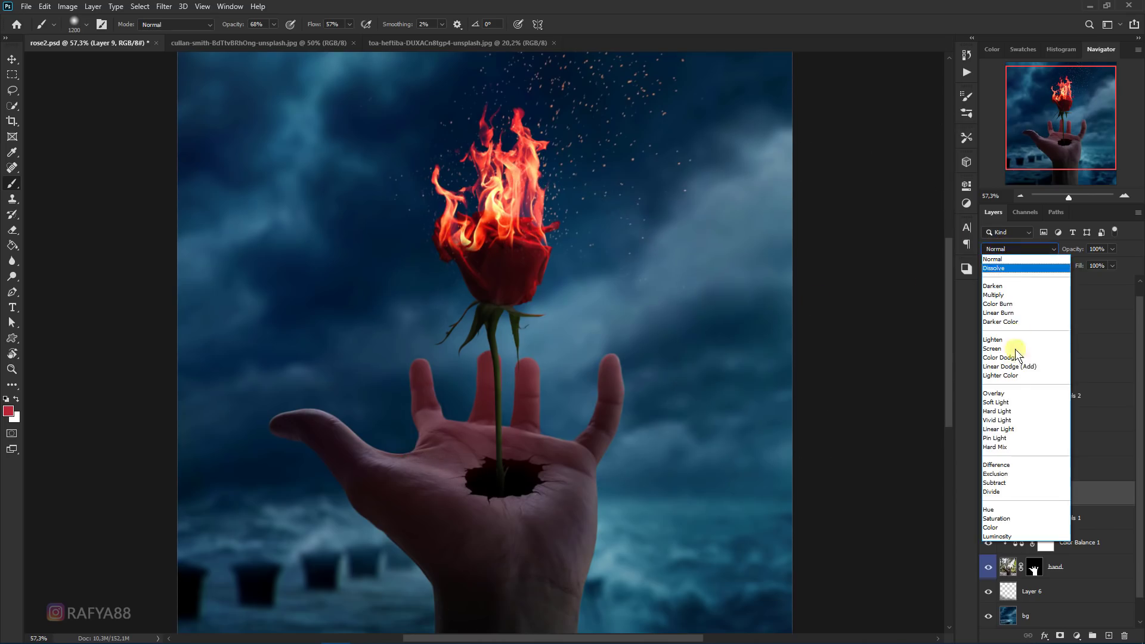
pyautogui.click(1011, 394)
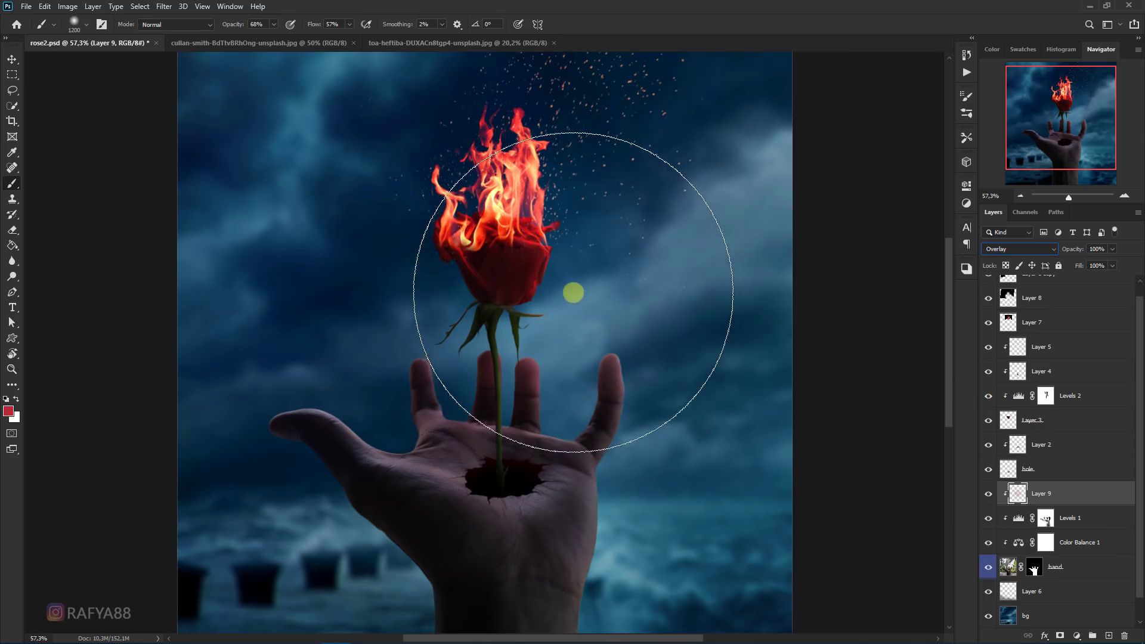
pyautogui.keyDown('alt'); pyautogui.click(523, 177); pyautogui.keyUp('alt')
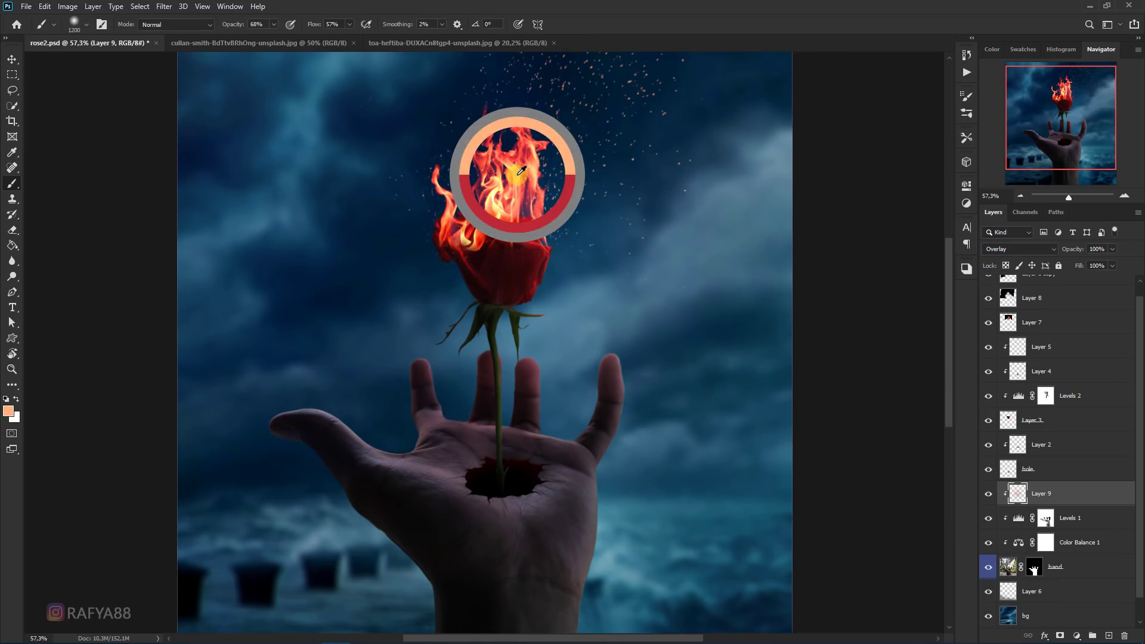
pyautogui.moveTo(523, 176); pyautogui.dragTo(525, 183)
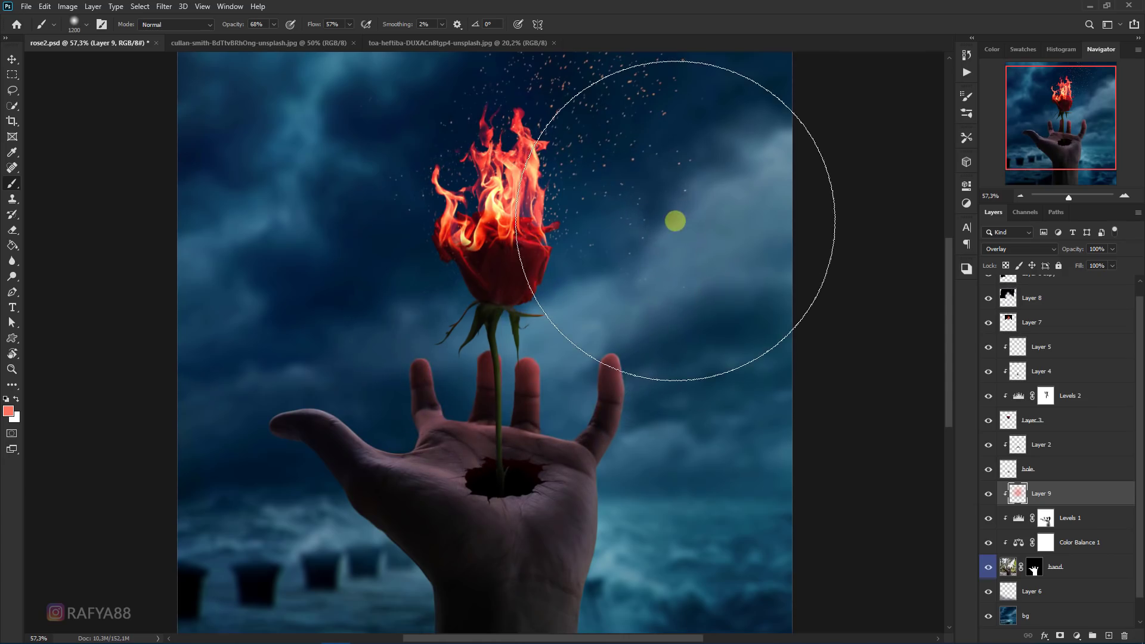
pyautogui.moveTo(608, 412); pyautogui.dragTo(346, 267)
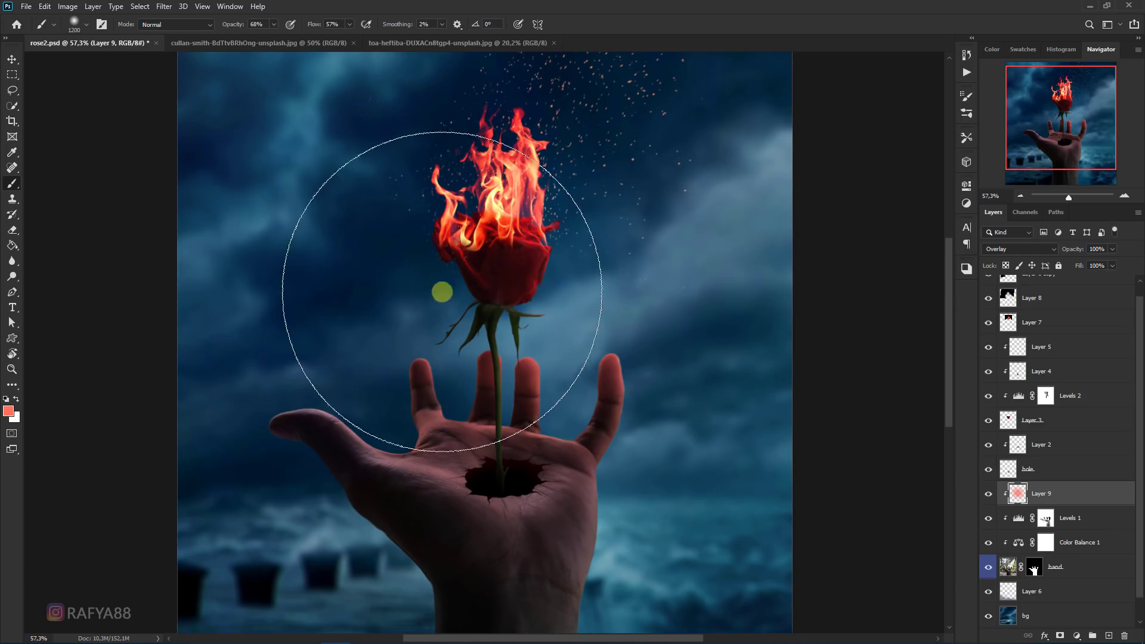
pyautogui.keyDown('alt'); pyautogui.scroll(-5, 534, 221); pyautogui.keyUp('alt')
pyautogui.keyDown('alt'); pyautogui.scroll(1, 535, 251); pyautogui.keyUp('alt')
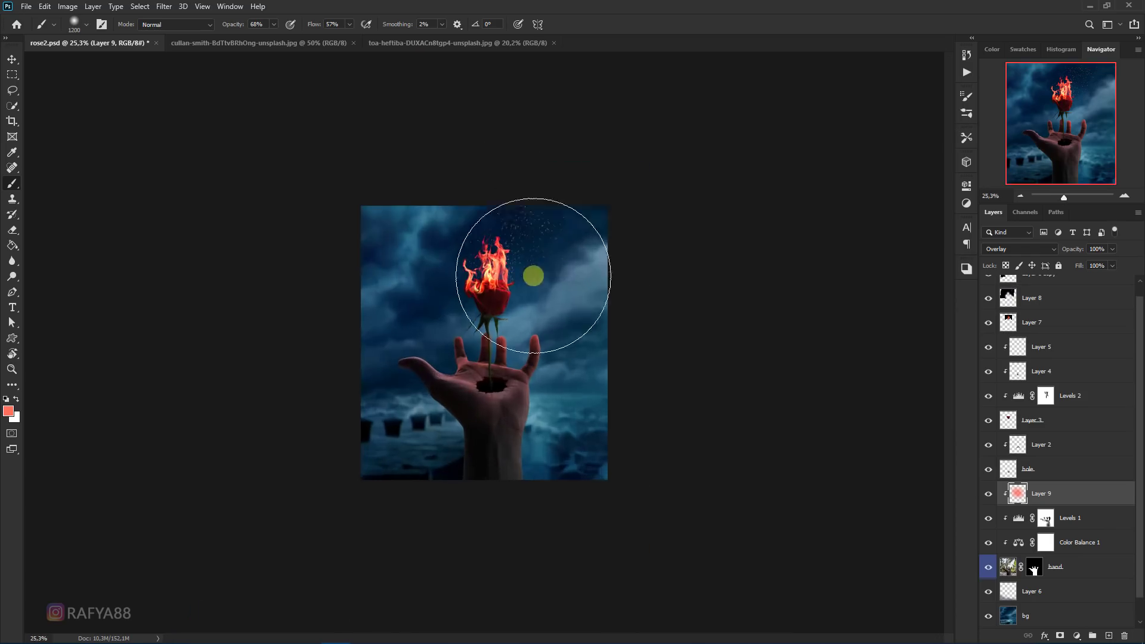
pyautogui.keyDown('alt'); pyautogui.scroll(1, 561, 328); pyautogui.keyUp('alt')
pyautogui.keyDown('alt'); pyautogui.scroll(2, 519, 302); pyautogui.keyUp('alt')
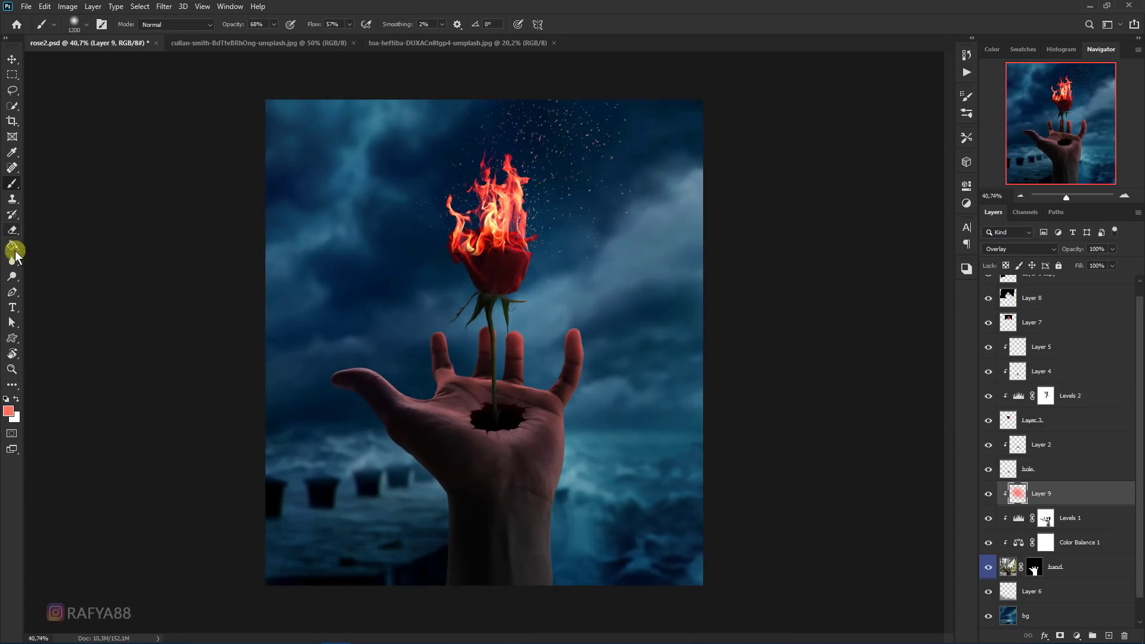
# Erase the red glow around the fingers with a 150–200 px eraser
pyautogui.rightClick(12, 229)
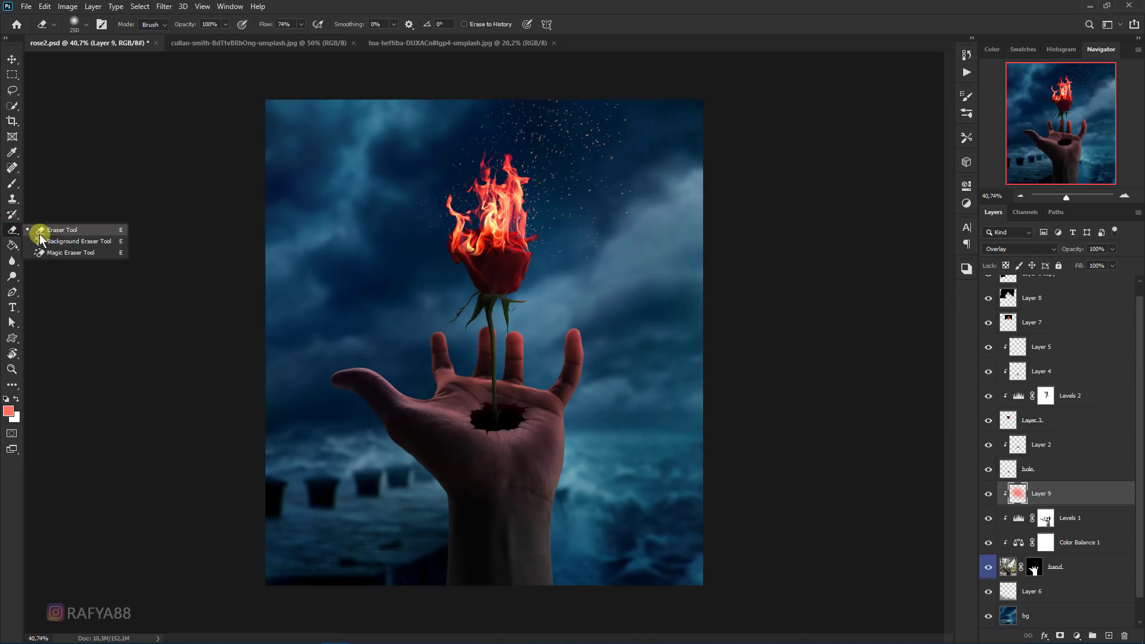
pyautogui.click(42, 228)
pyautogui.keyDown('alt'); pyautogui.scroll(2, 396, 373); pyautogui.keyUp('alt')
pyautogui.keyDown('alt'); pyautogui.scroll(2, 448, 370); pyautogui.keyUp('alt')
pyautogui.press('[')
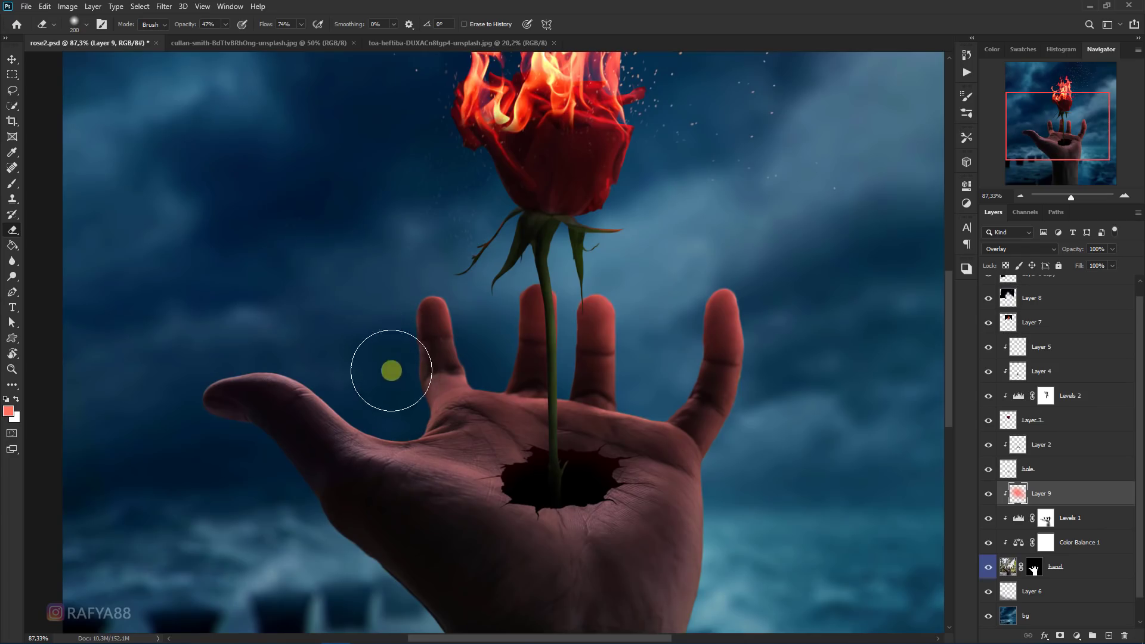
pyautogui.press('[')
pyautogui.press('[')
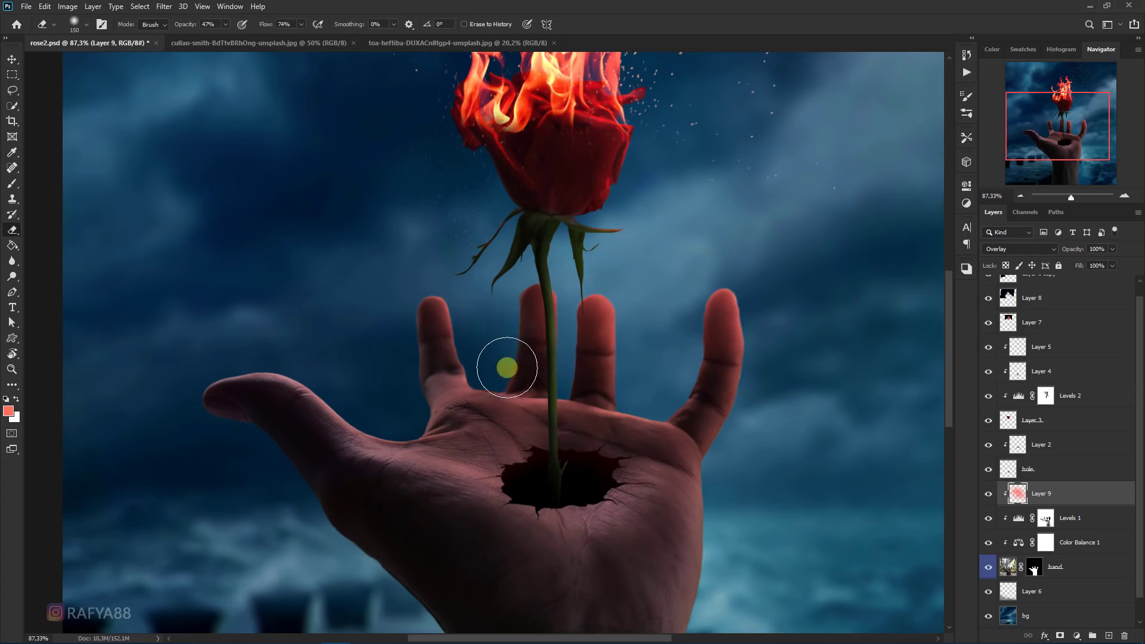
pyautogui.press(']')
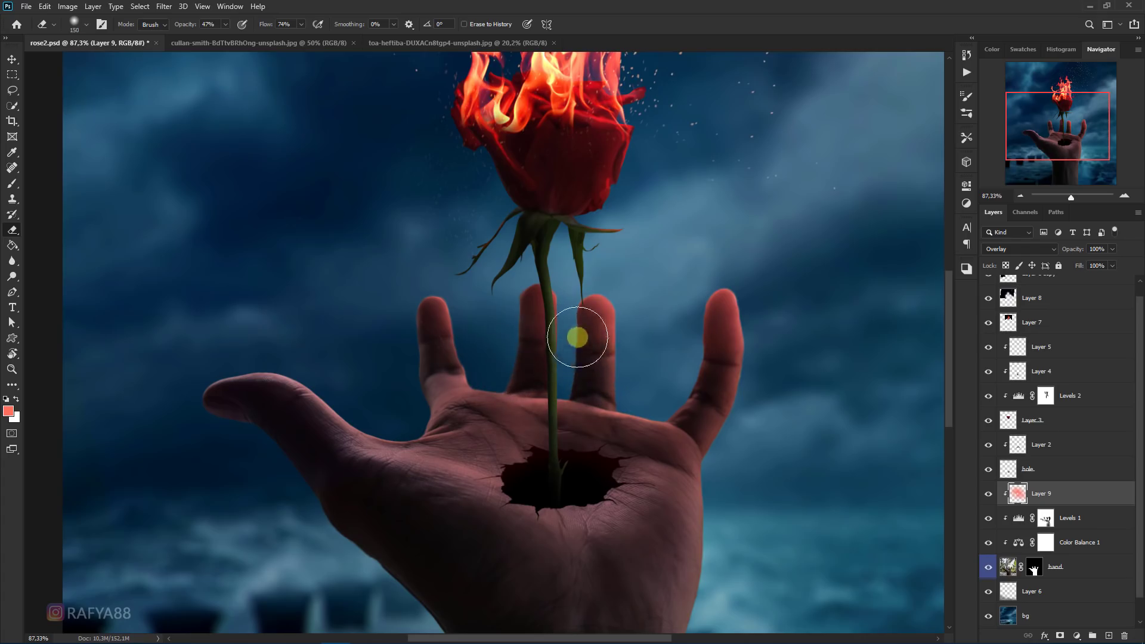
pyautogui.press(']')
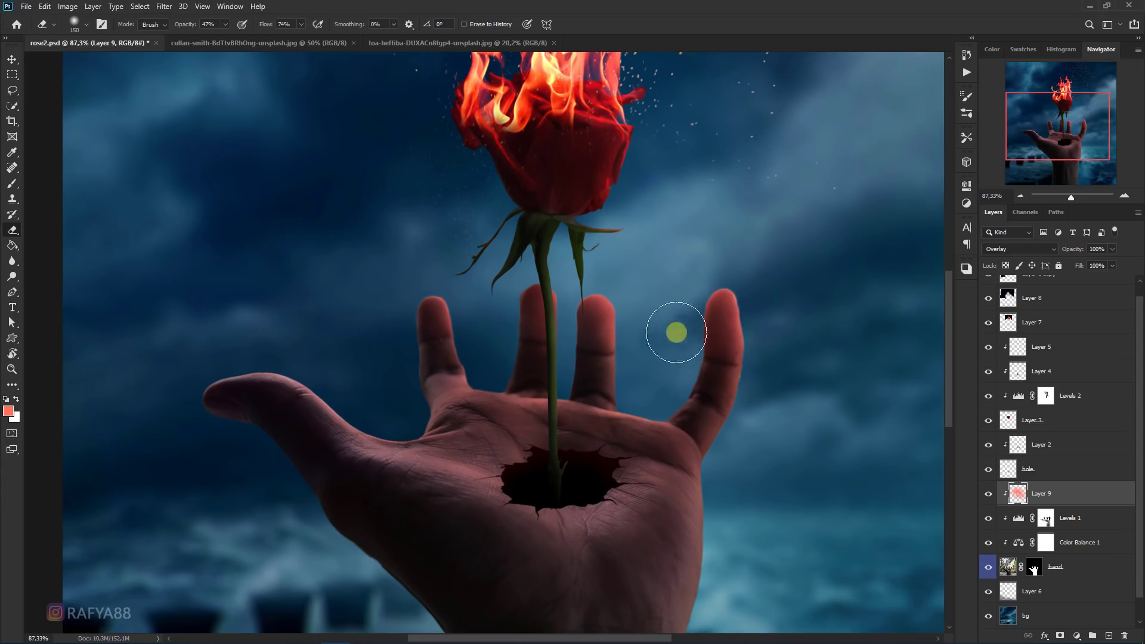
pyautogui.press(']')
pyautogui.press(']')
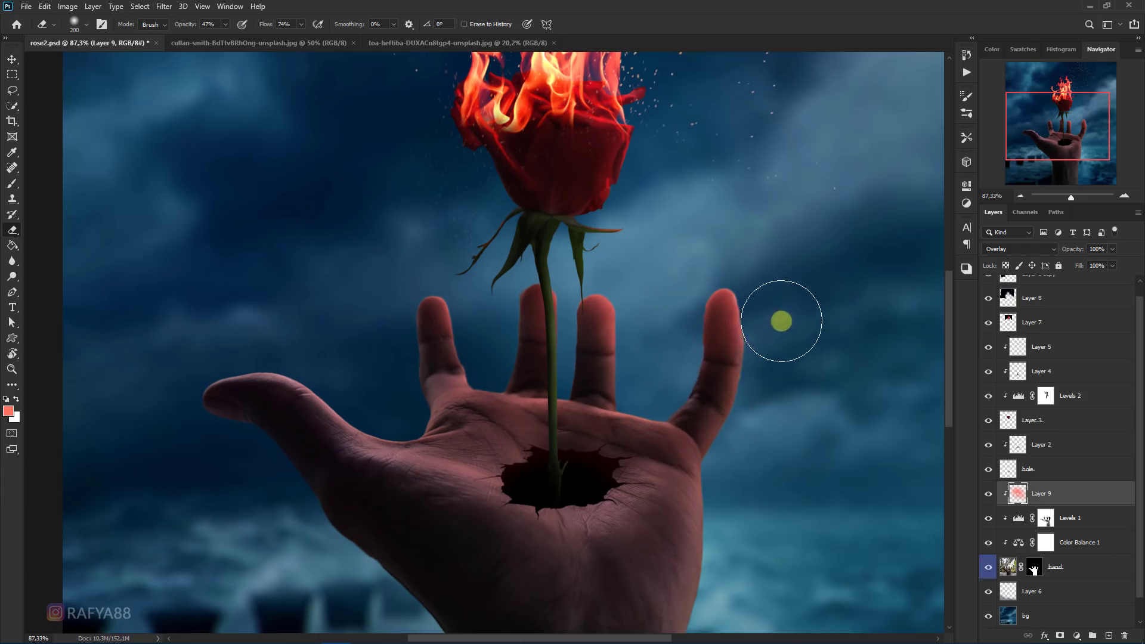
# Erase the glow along the hand's edges with a 200–400 px eraser
pyautogui.scroll(-5, 718, 440)
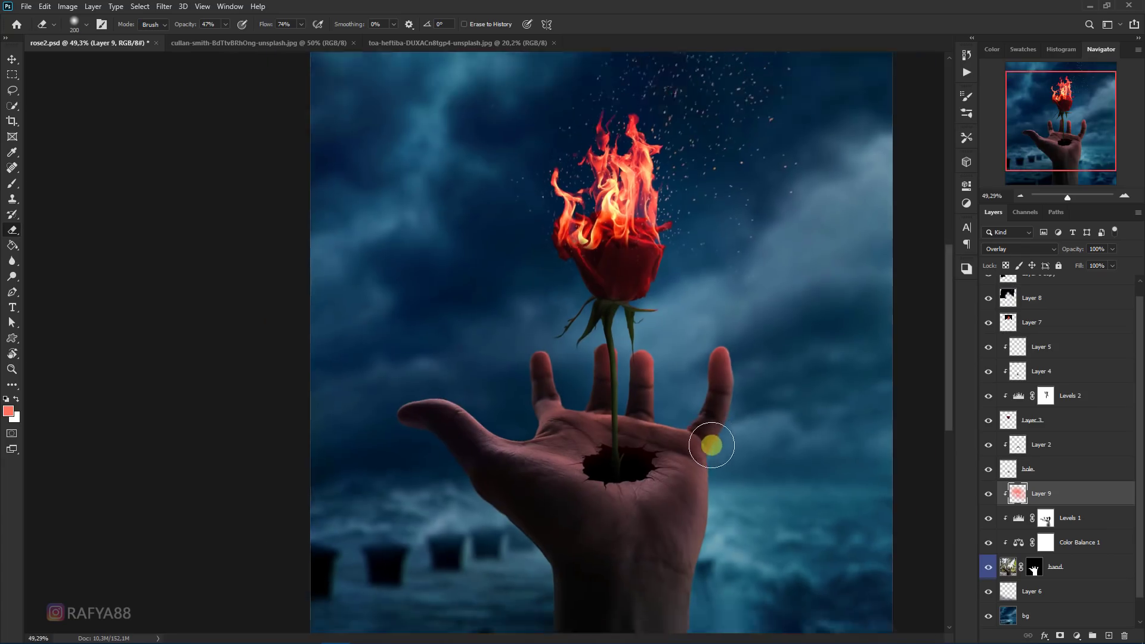
pyautogui.press(']')
pyautogui.press(']')
pyautogui.press(']')
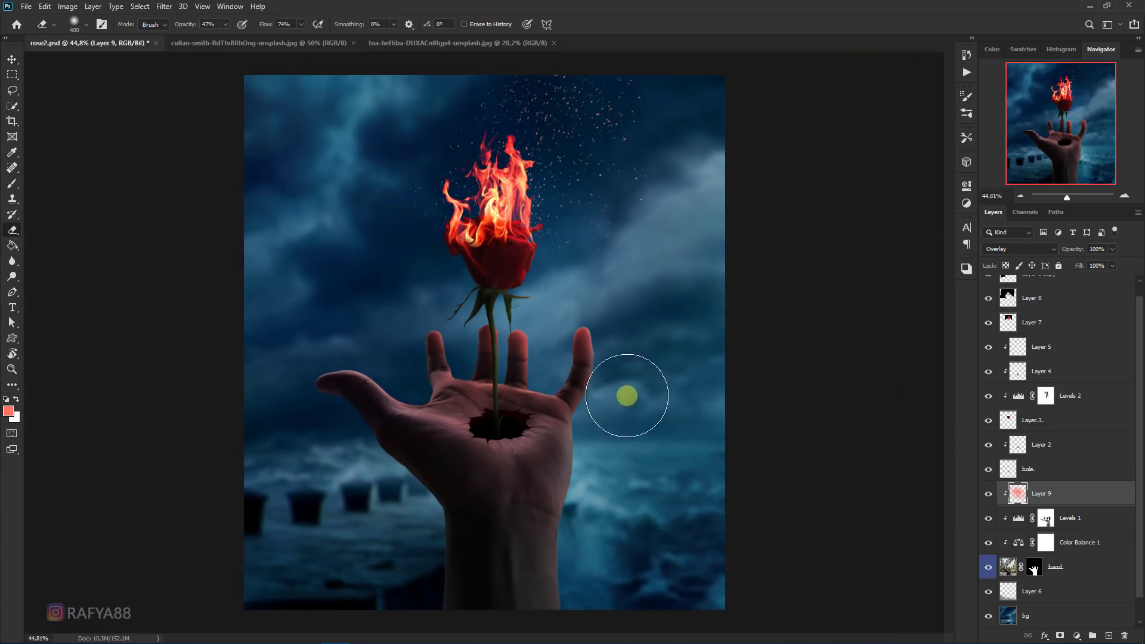
pyautogui.scroll(3, 443, 489)
pyautogui.press('[')
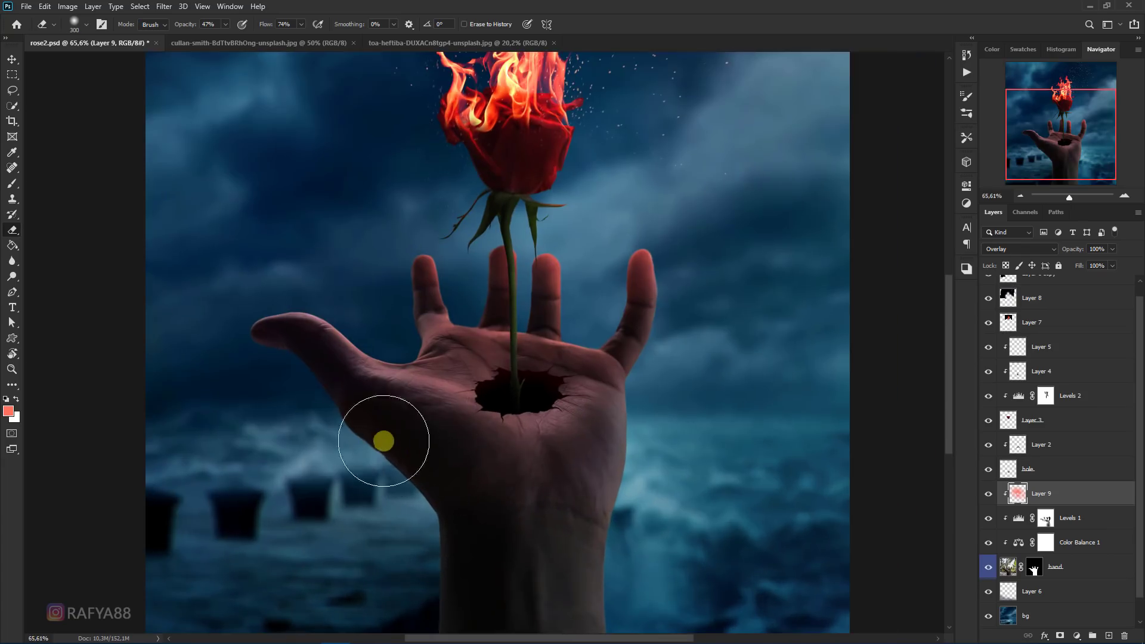
pyautogui.press('[')
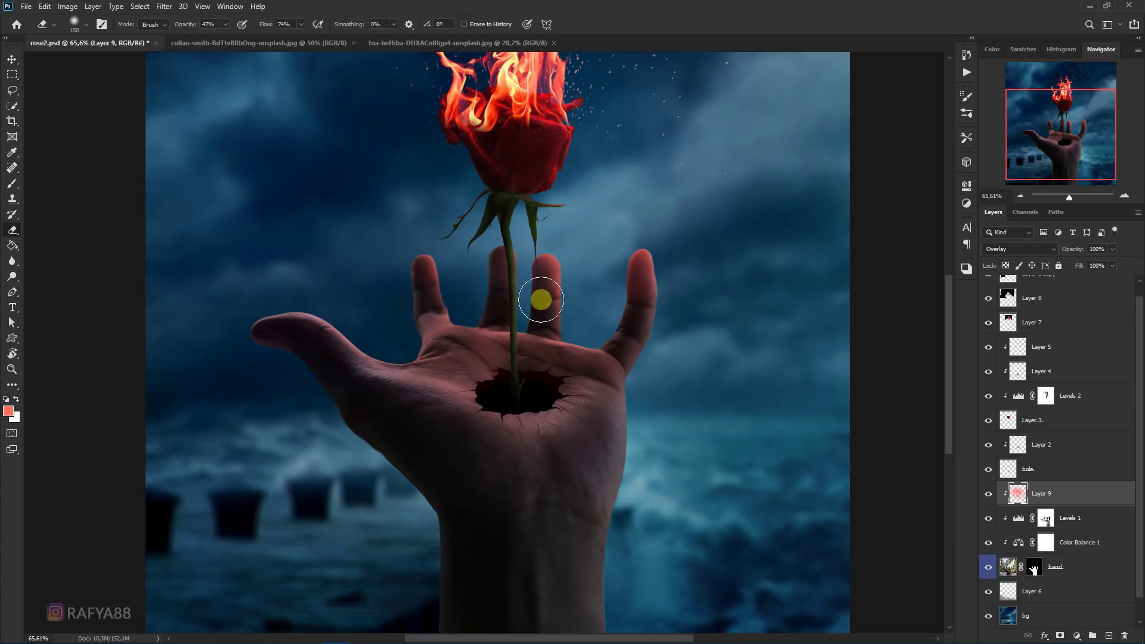
pyautogui.scroll(-3, 544, 312)
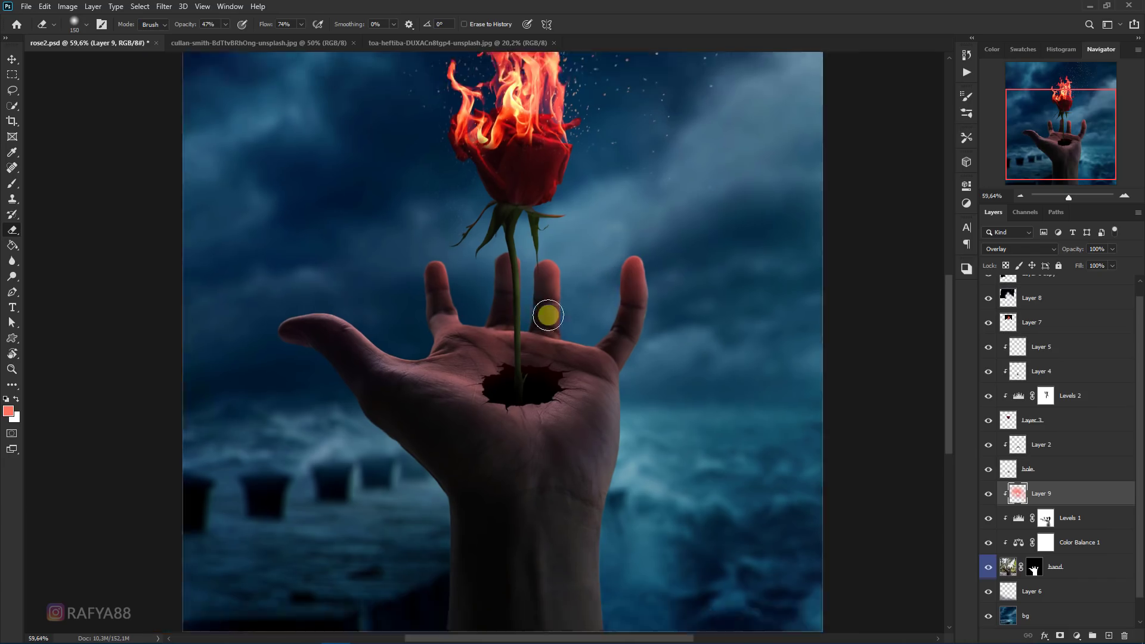
pyautogui.scroll(-3, 563, 302)
pyautogui.scroll(2, 715, 387)
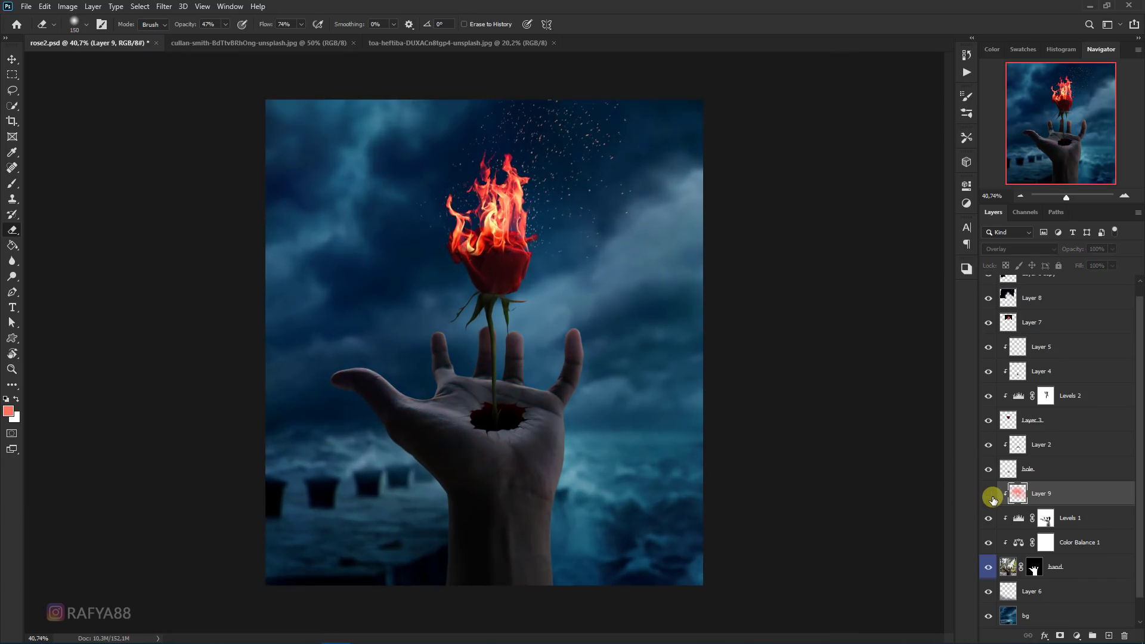
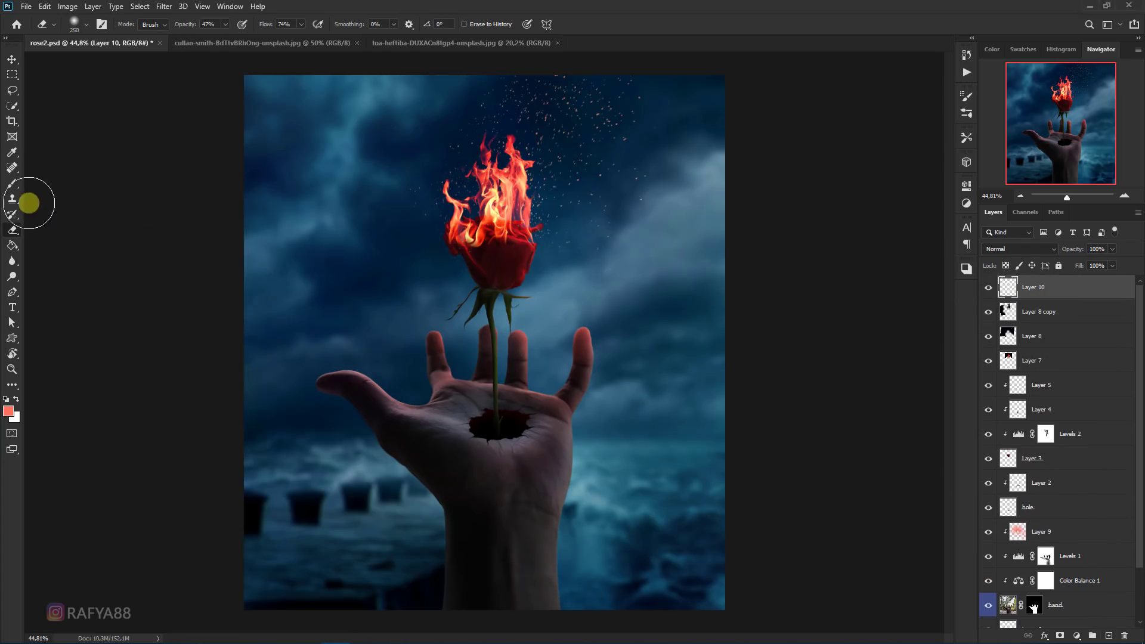
# Paint a soft red glow around the burning rose on Layer 10
pyautogui.click(12, 183)
pyautogui.press('[')
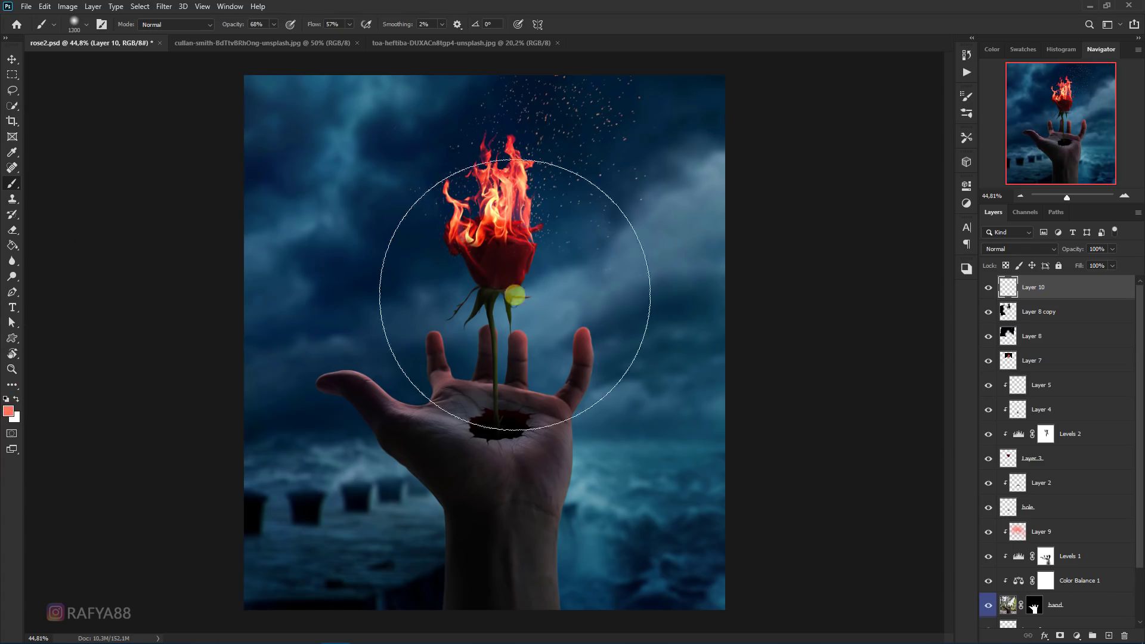
pyautogui.click(505, 206)
pyautogui.press('[')
pyautogui.press('[')
pyautogui.press('[')
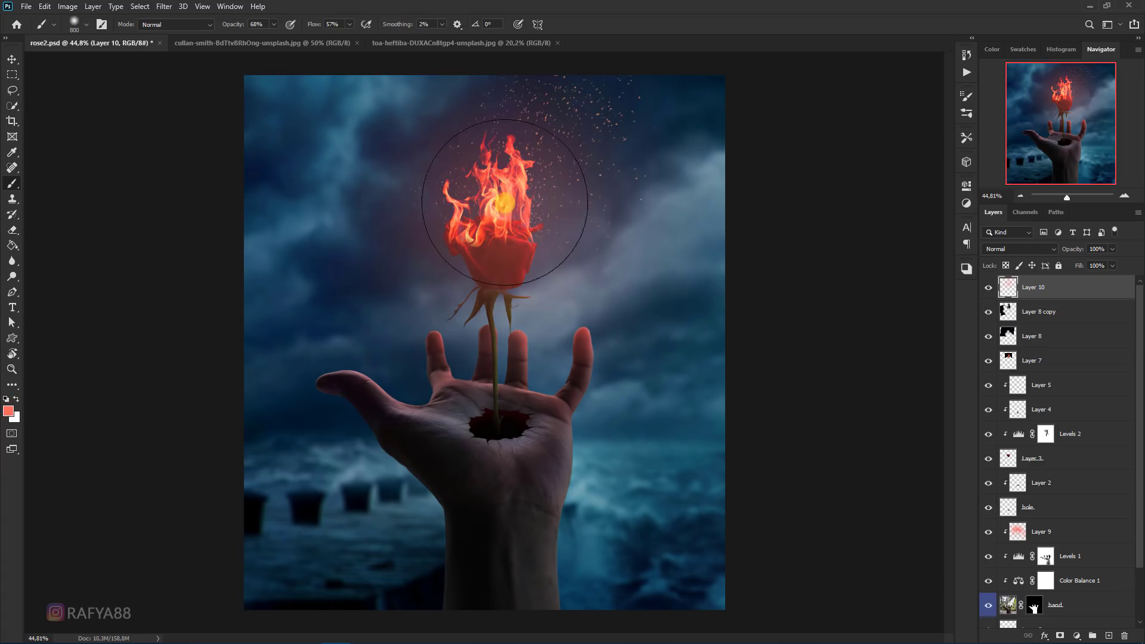
pyautogui.press('[')
pyautogui.press('[')
pyautogui.press('[')
pyautogui.press('[')
# Blend Layer 10's glow in Screen mode at about 64% opacity
pyautogui.click(1014, 247)
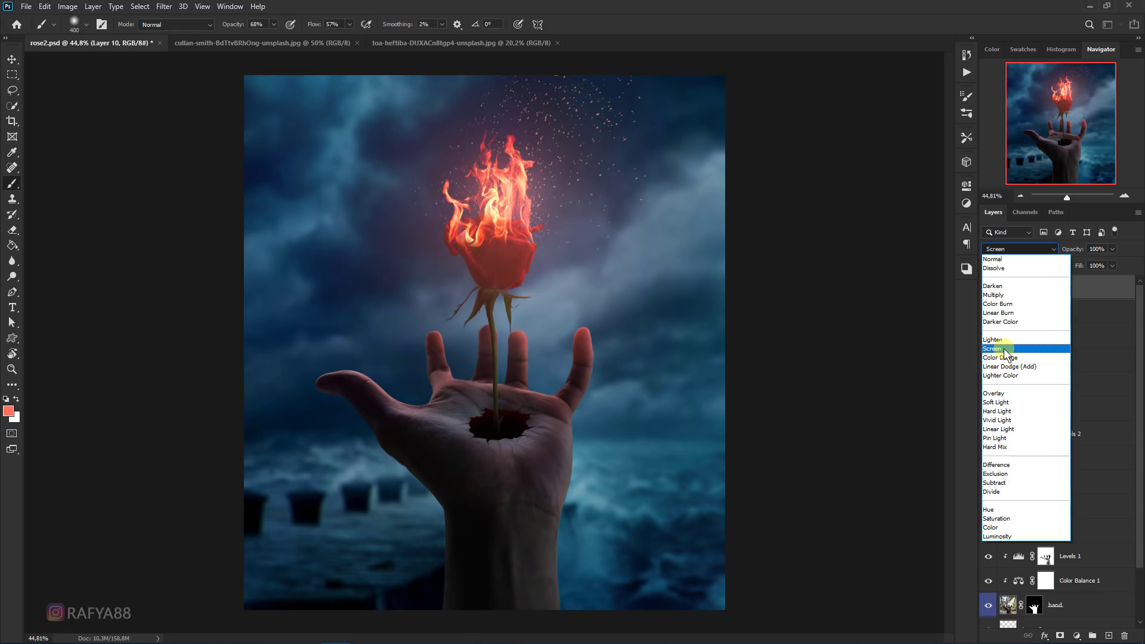
pyautogui.click(1006, 348)
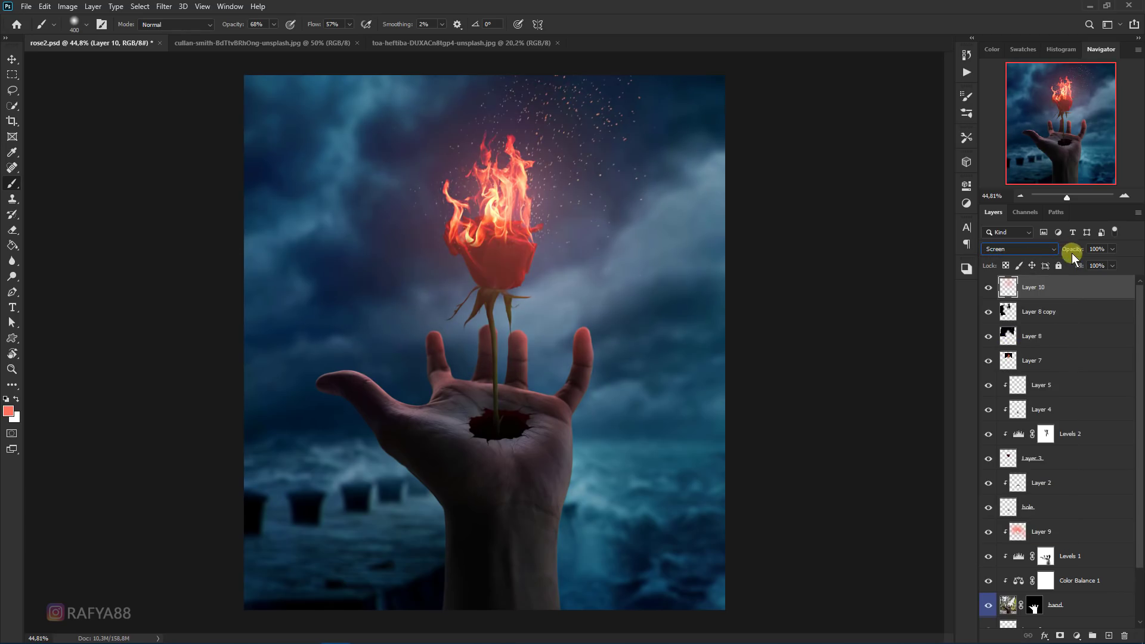
pyautogui.moveTo(1060, 252)
pyautogui.mouseDown()
pyautogui.moveTo(1048, 253)
pyautogui.moveTo(1053, 259)
pyautogui.mouseUp()
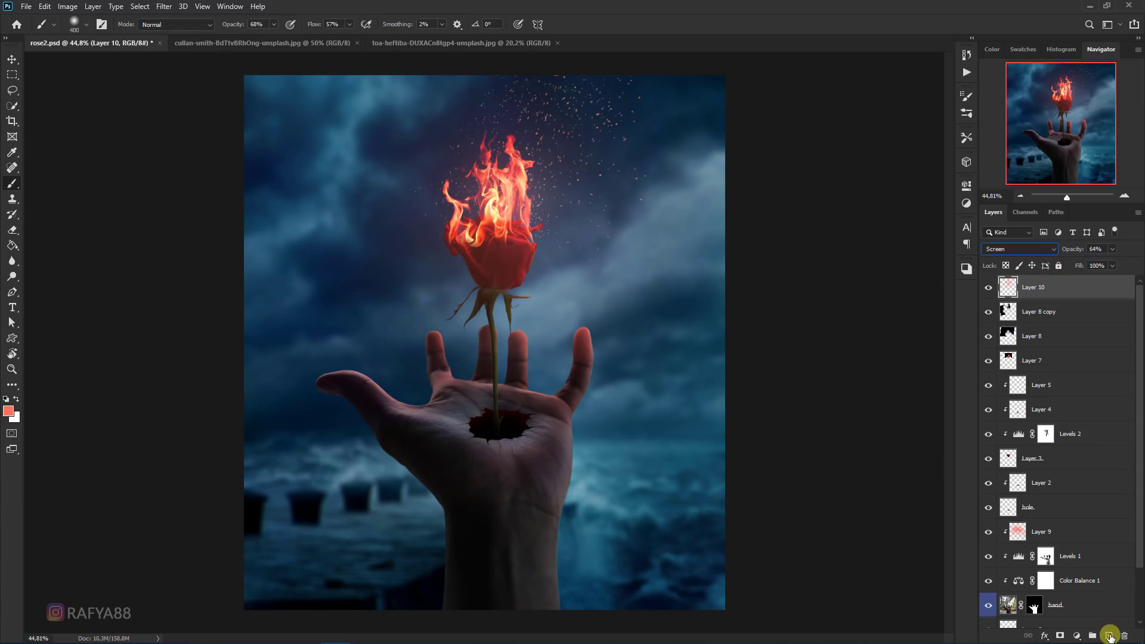
# Create Layer 11 and paint another red glow near the rose with a larger brush
pyautogui.click(1108, 636)
pyautogui.press(']')
pyautogui.press(']')
pyautogui.press(']')
pyautogui.click(513, 191)
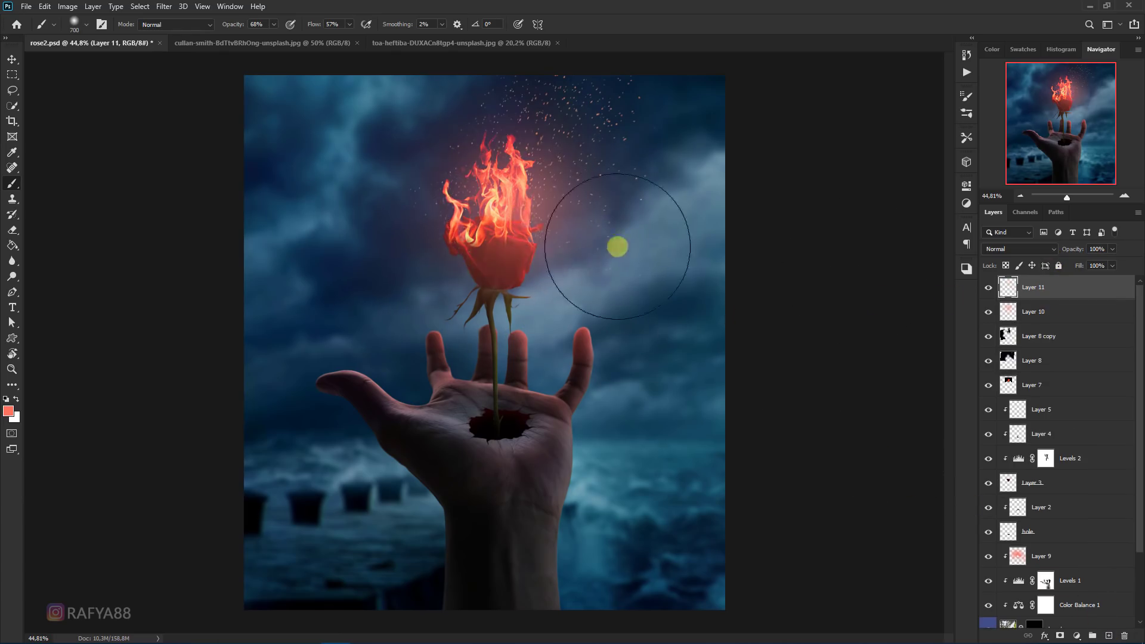
# Set Layer 11 to Soft Light and toggle Layer 10 to compare the glow
pyautogui.click(1021, 249)
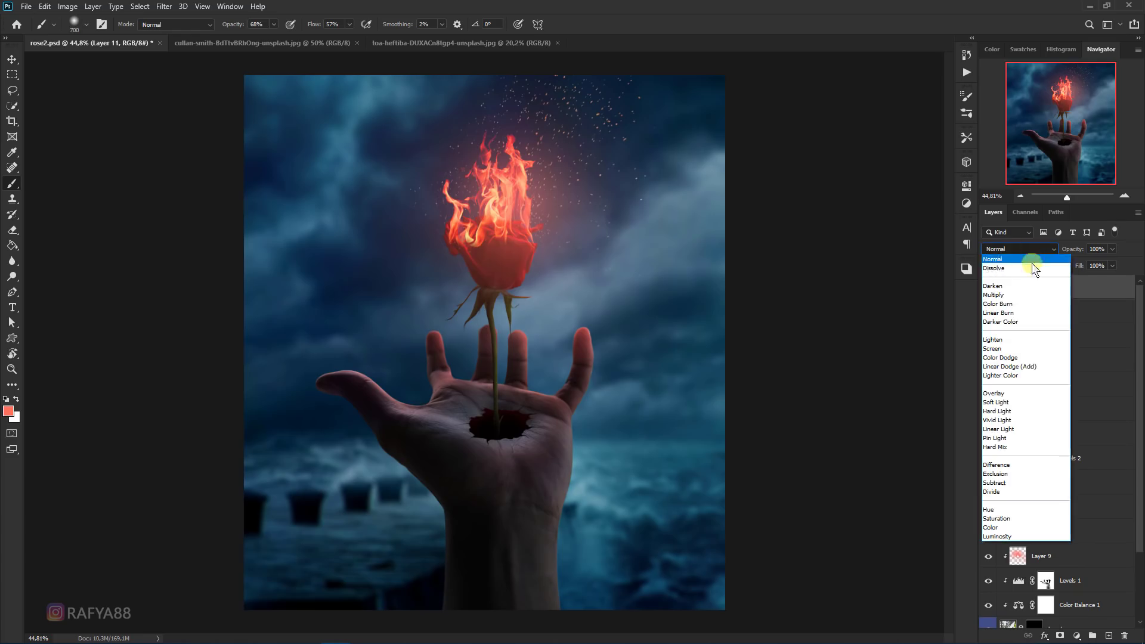
pyautogui.click(1007, 401)
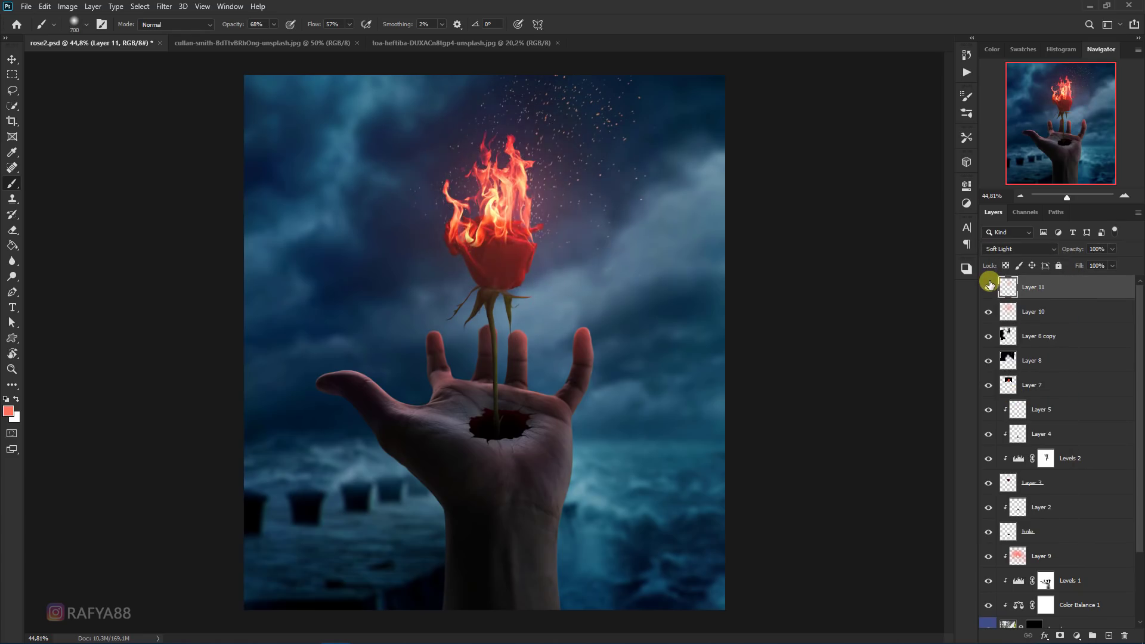
pyautogui.click(987, 311)
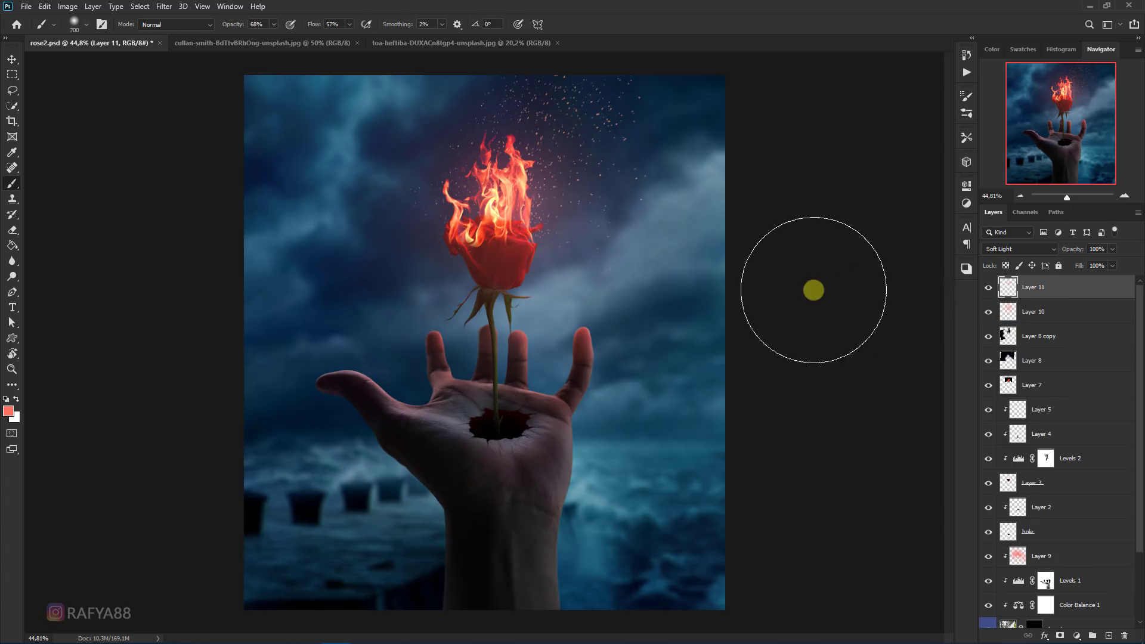
pyautogui.scroll(-2, 808, 279)
pyautogui.scroll(1, 808, 280)
pyautogui.scroll(1, 805, 279)
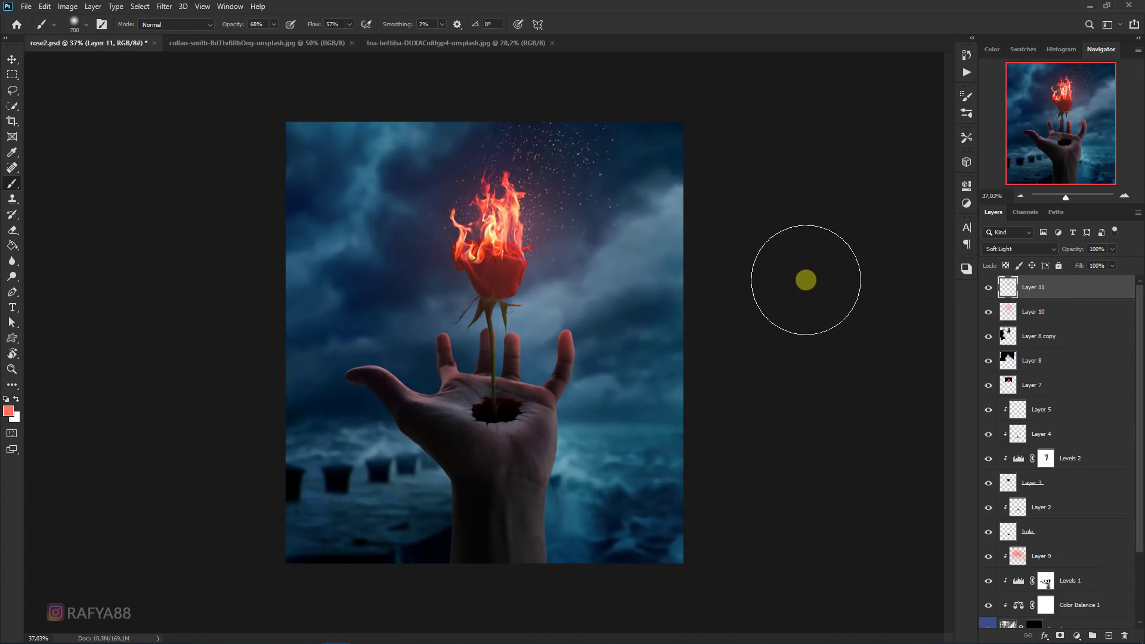
pyautogui.scroll(1, 805, 279)
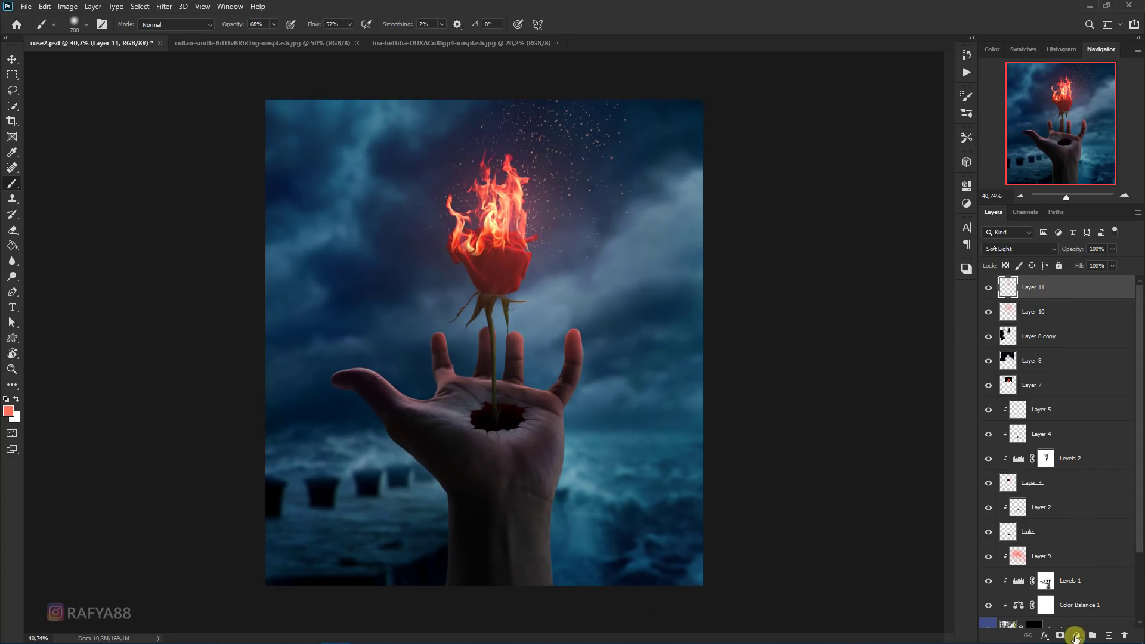
# Add a Color Lookup adjustment using HorrorBlue.3DL at about 50% opacity
pyautogui.click(1076, 638)
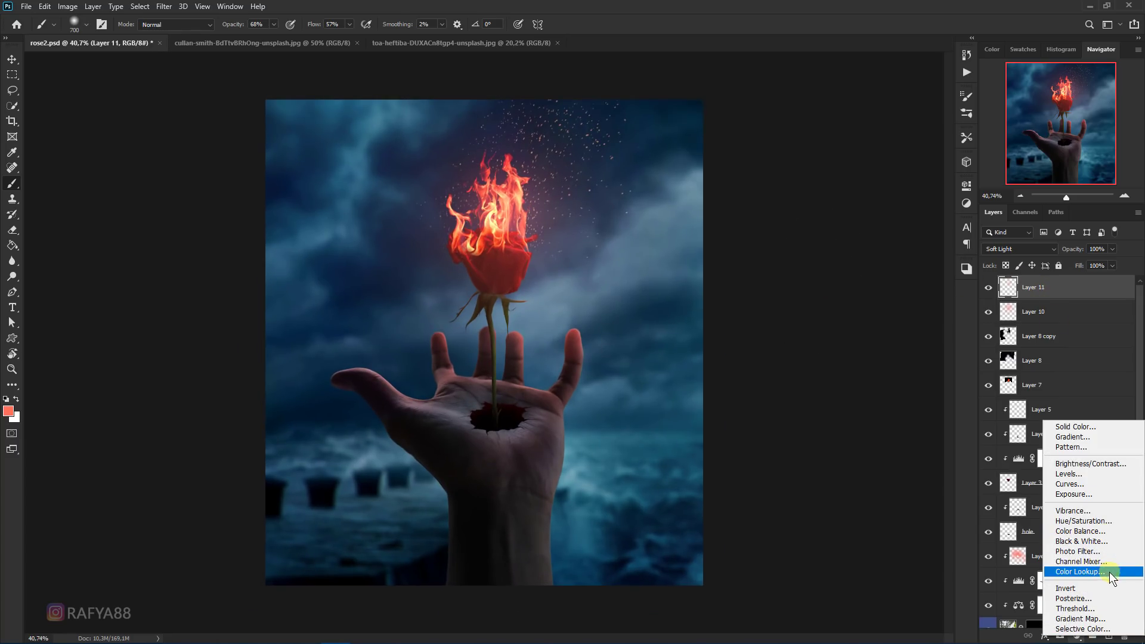
pyautogui.click(1109, 571)
pyautogui.click(852, 223)
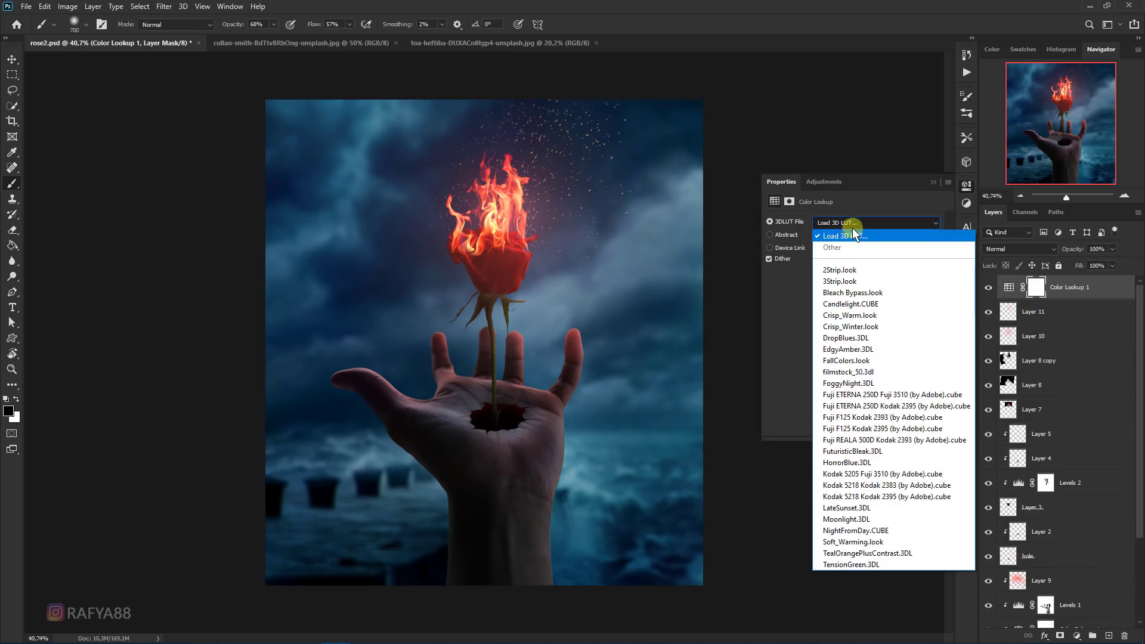
pyautogui.click(885, 463)
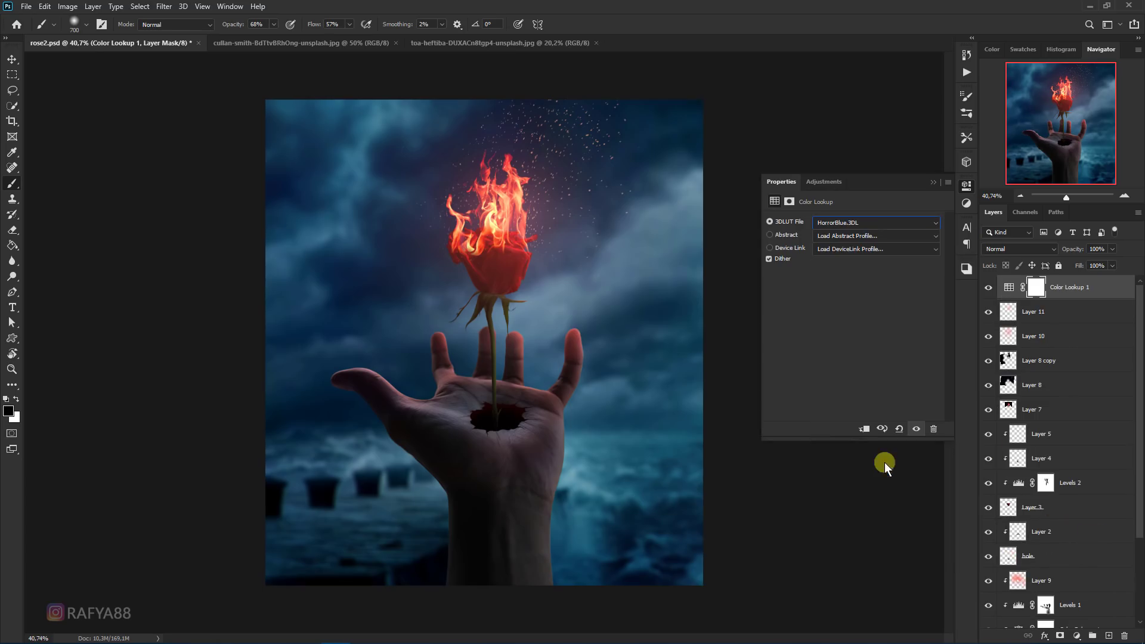
pyautogui.moveTo(1078, 252); pyautogui.dragTo(1049, 253)
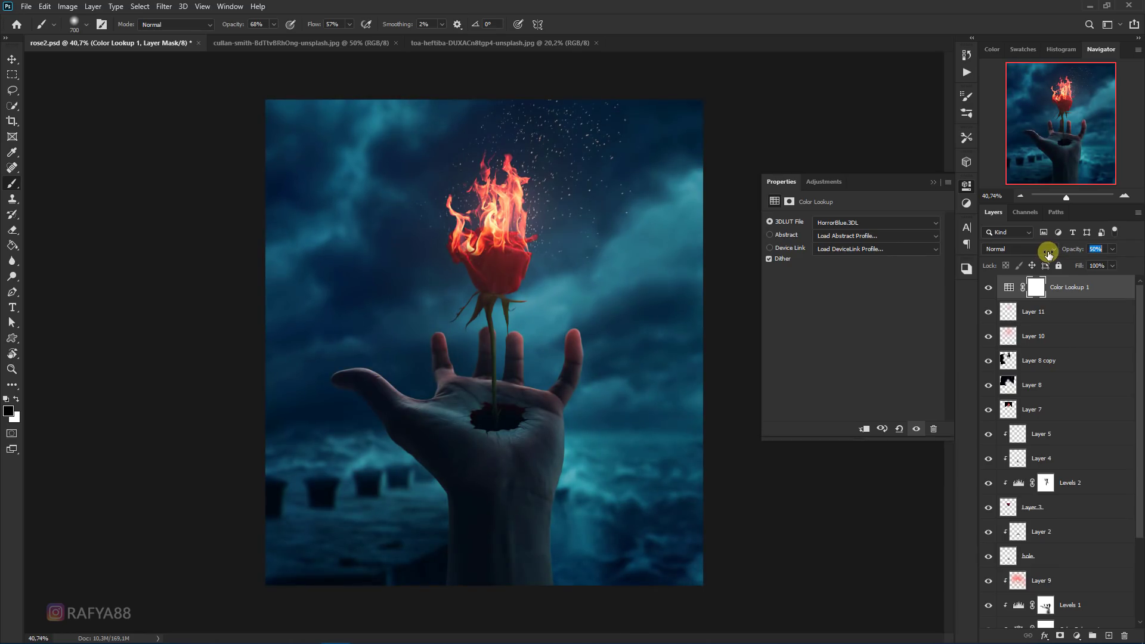
pyautogui.click(935, 180)
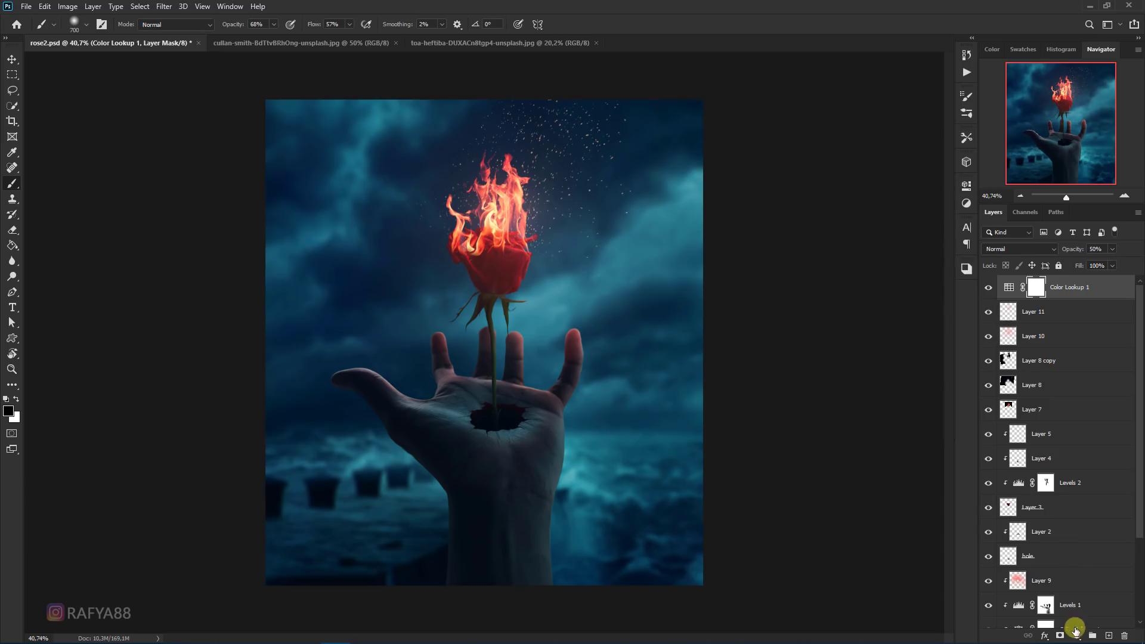
# Add a Levels layer lifting the Blue output black to 19, then compare without Color Lookup
pyautogui.click(1075, 631)
pyautogui.click(1081, 476)
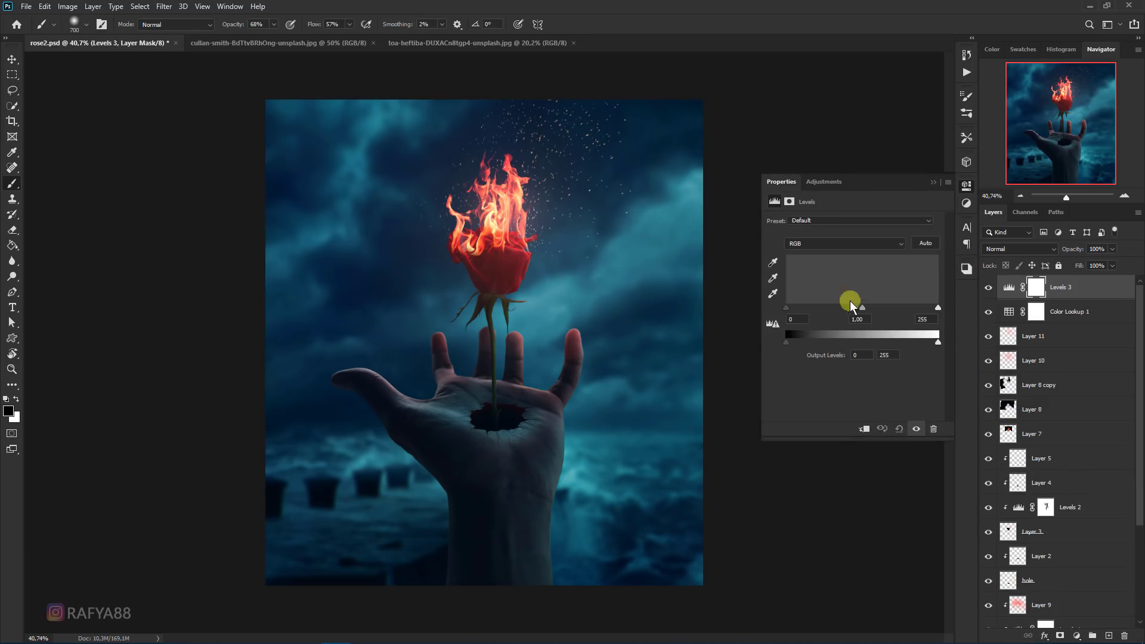
pyautogui.click(793, 242)
pyautogui.click(811, 270)
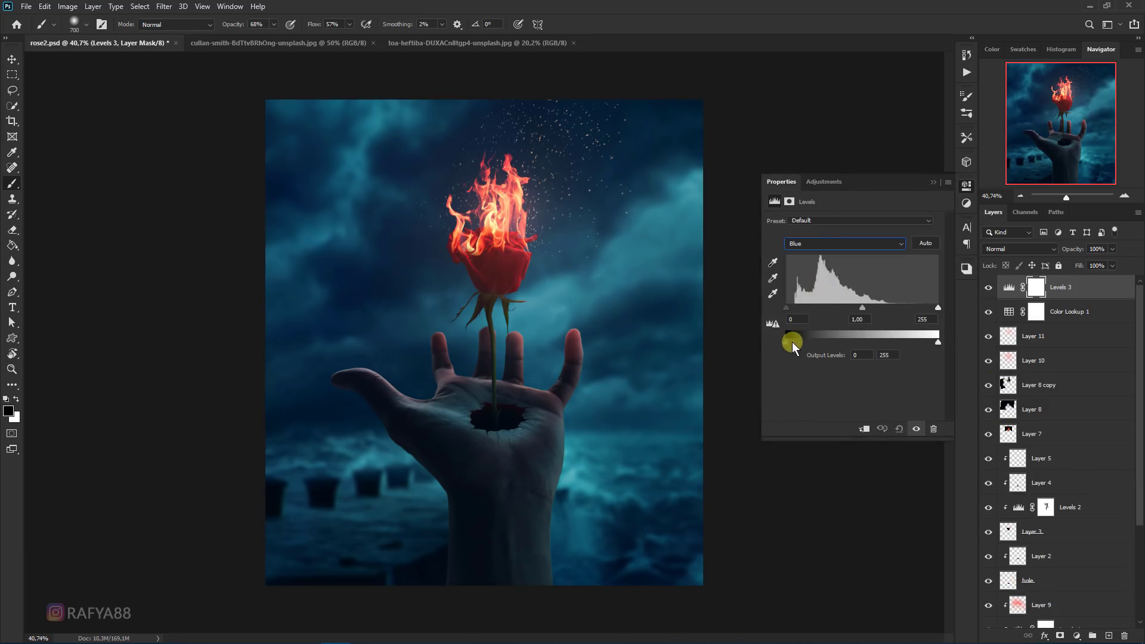
pyautogui.moveTo(791, 341); pyautogui.dragTo(796, 342)
pyautogui.click(934, 186)
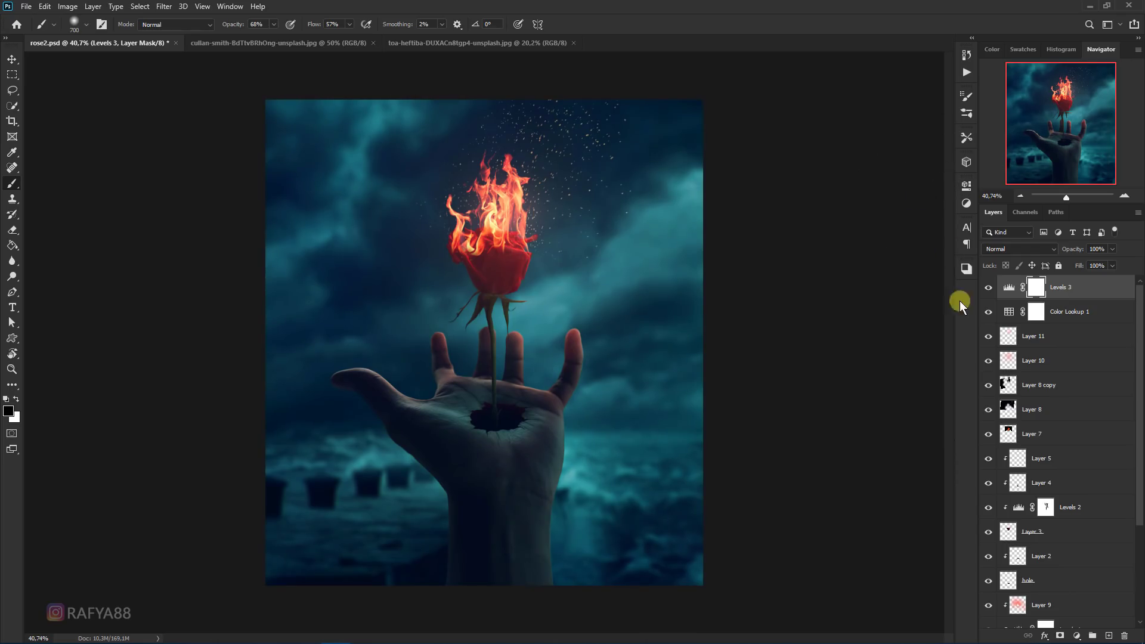
pyautogui.click(992, 313)
pyautogui.scroll(-2, 706, 269)
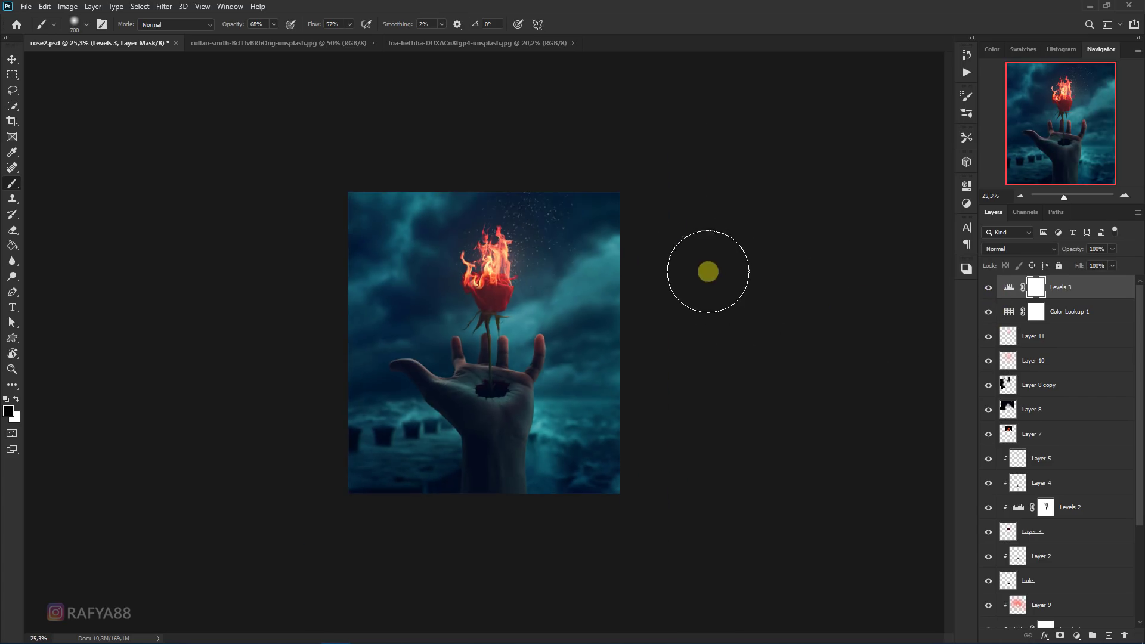
pyautogui.scroll(-2, 703, 263)
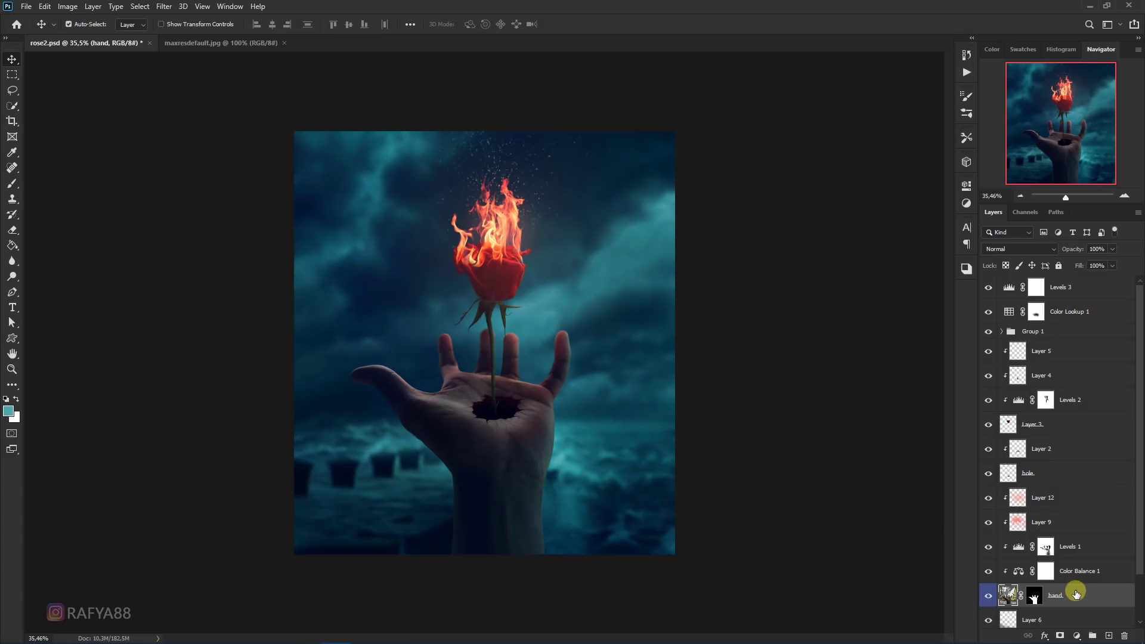
# Give the hand a Color Dodge Inner Shadow in flame-sampled orange, size 21 px
pyautogui.rightClick(1076, 595)
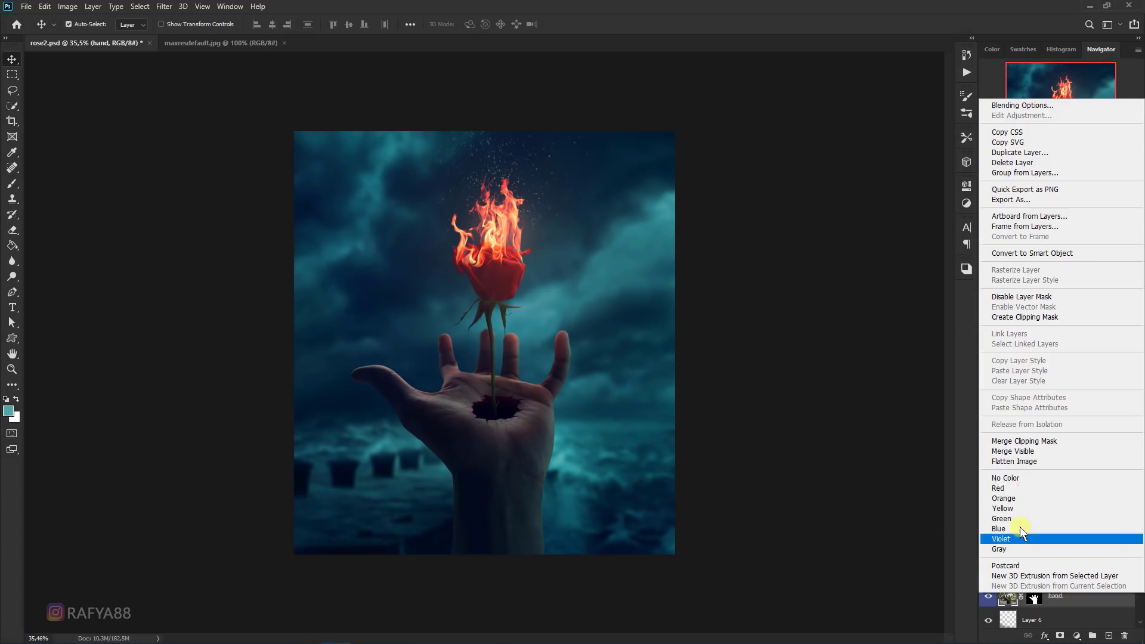
pyautogui.click(1053, 106)
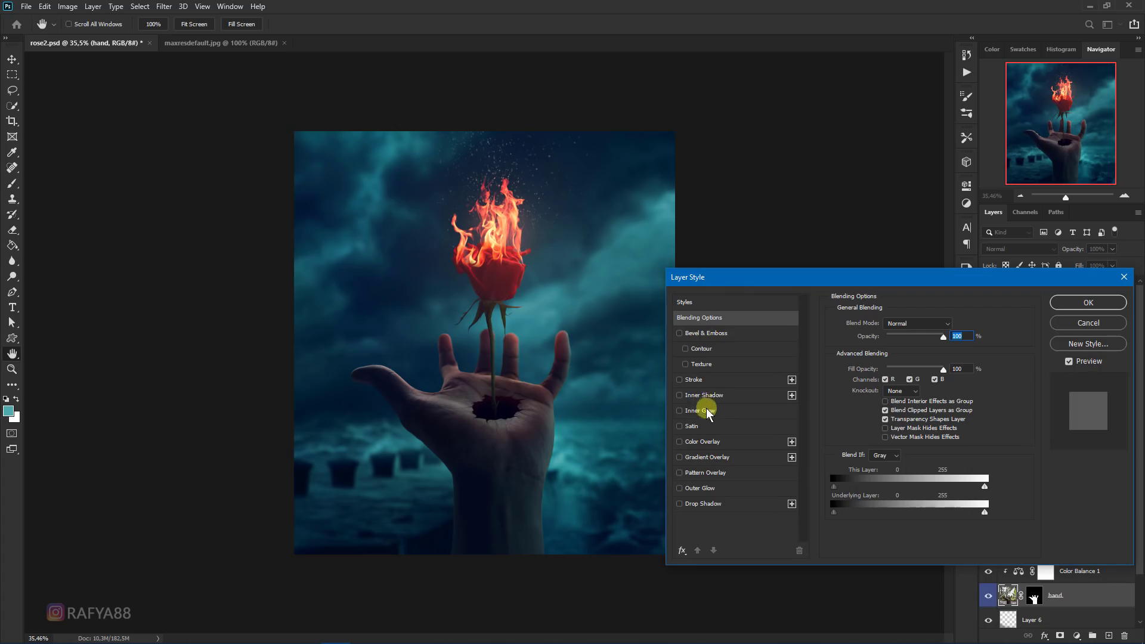
pyautogui.click(704, 395)
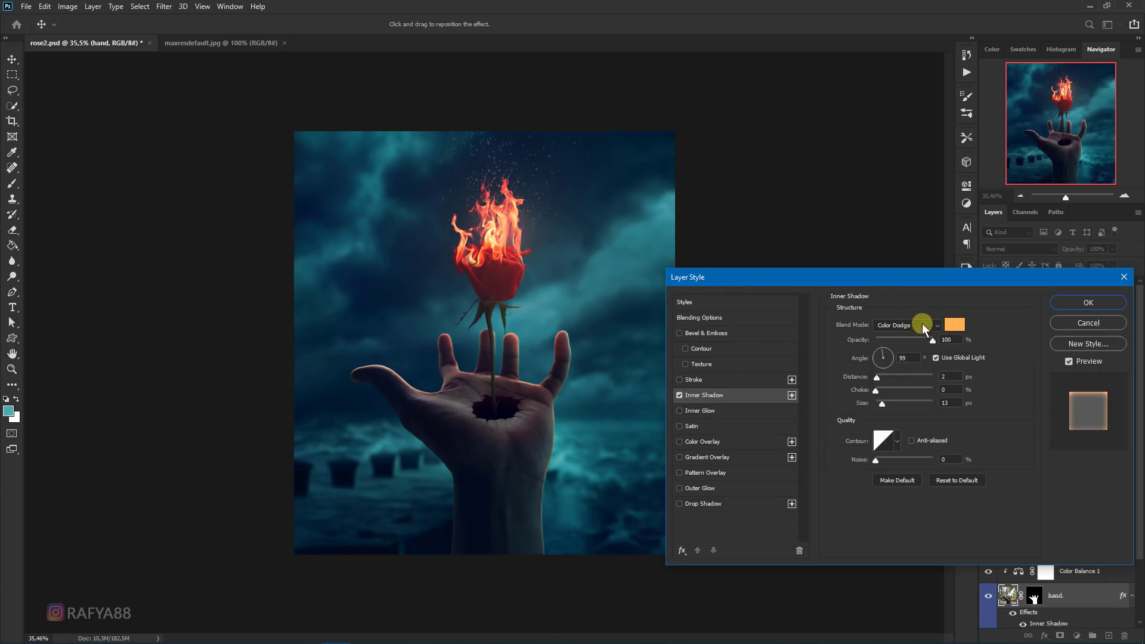
pyautogui.click(950, 326)
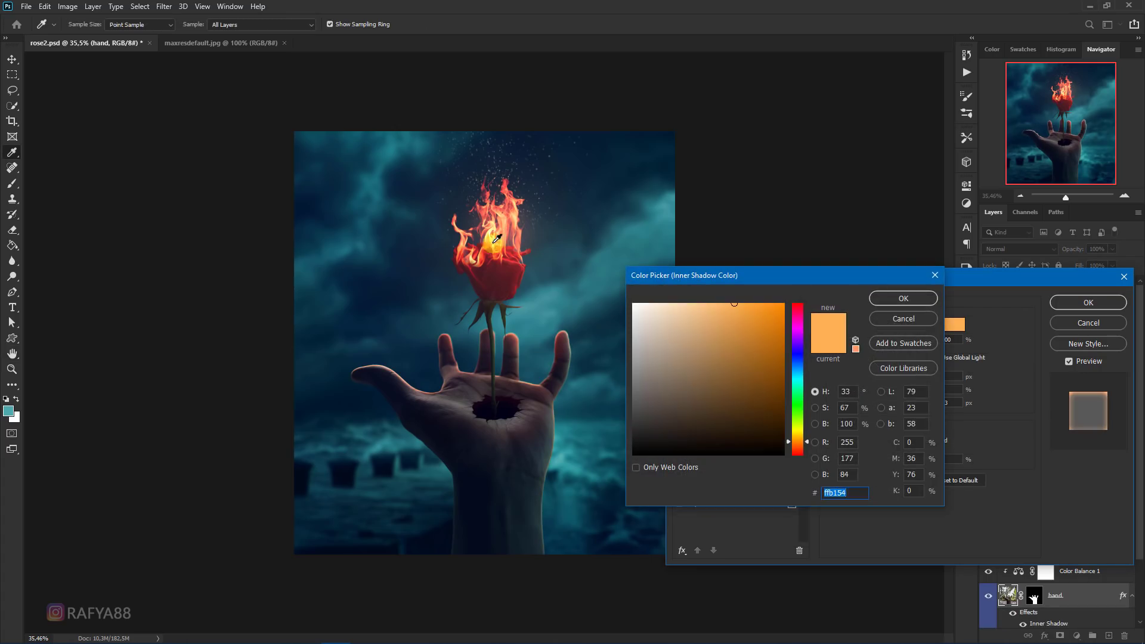
pyautogui.click(487, 237)
pyautogui.click(901, 300)
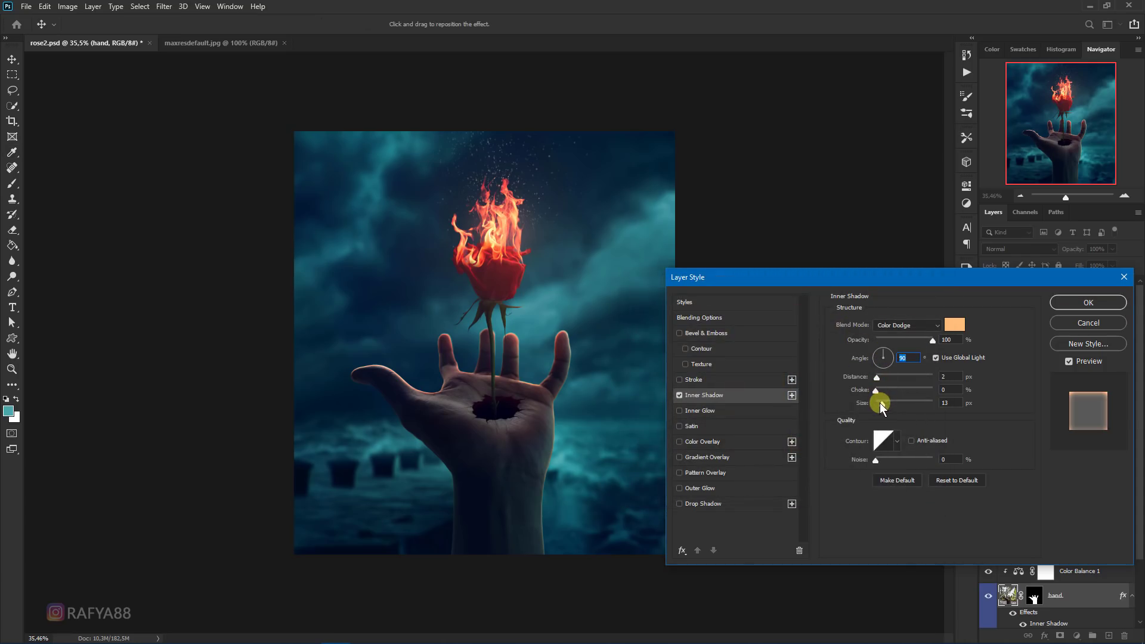
pyautogui.moveTo(881, 403); pyautogui.dragTo(879, 404)
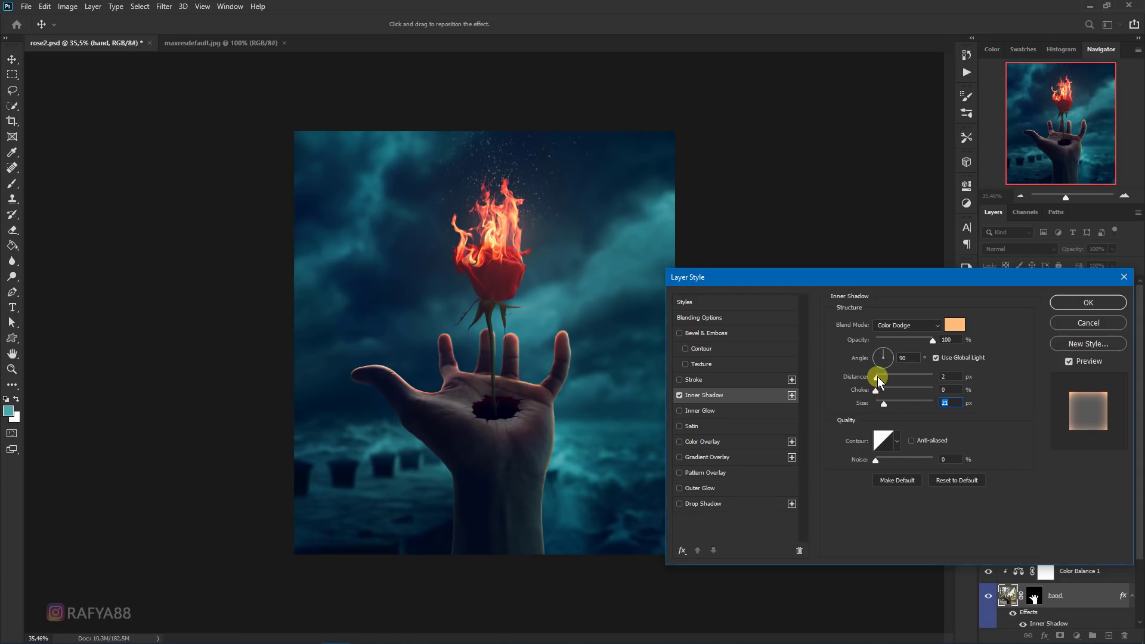
pyautogui.moveTo(877, 376); pyautogui.dragTo(879, 378)
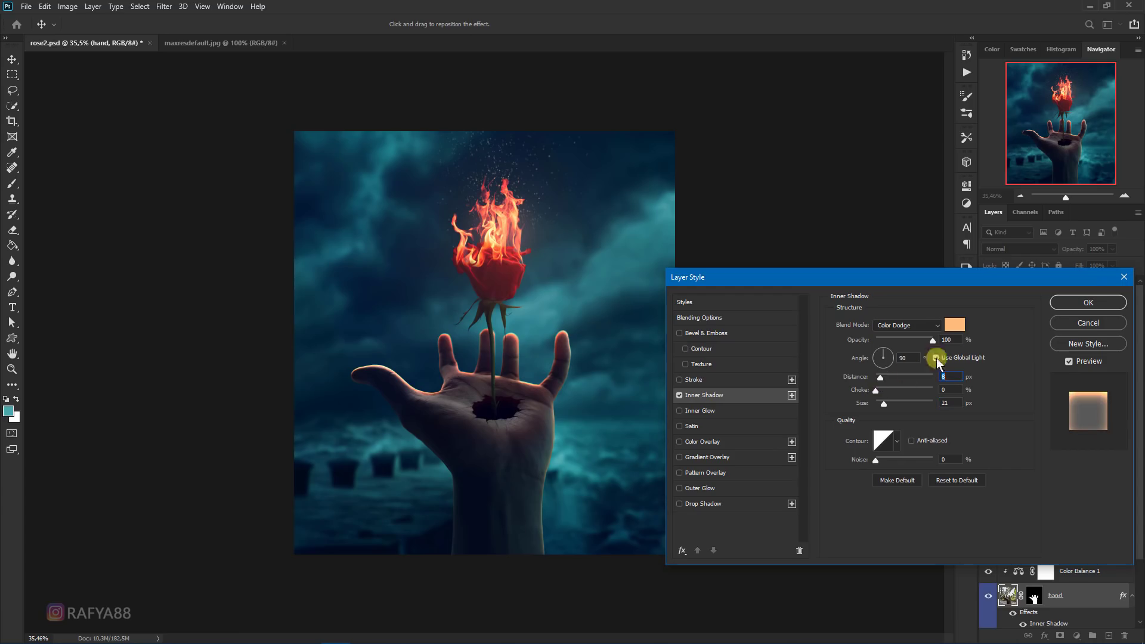
pyautogui.click(1064, 304)
pyautogui.scroll(5, 453, 412)
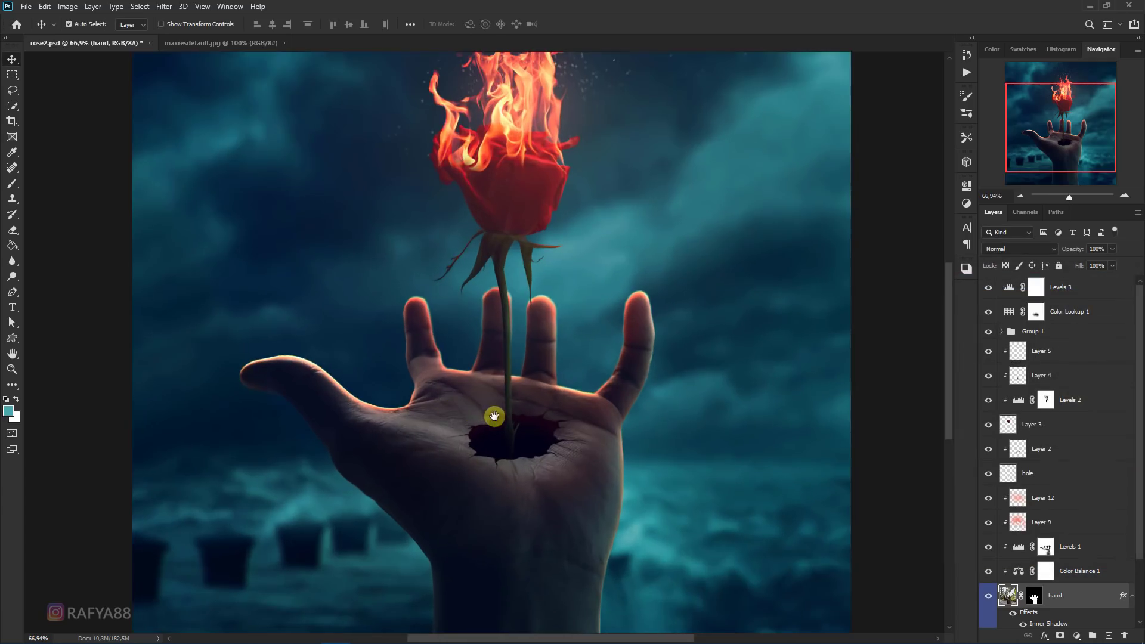
# Split the hand's Inner Shadow effect onto its own layer and select it
pyautogui.moveTo(493, 416); pyautogui.dragTo(493, 316)
pyautogui.scroll(-3, 1089, 571)
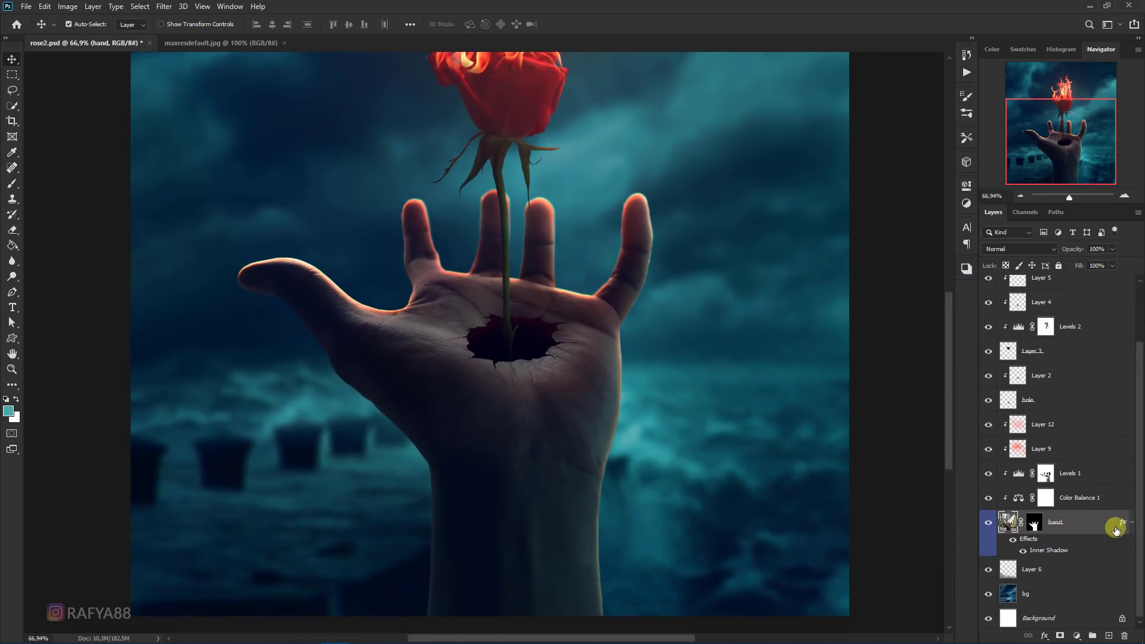
pyautogui.rightClick(1134, 523)
pyautogui.click(1099, 491)
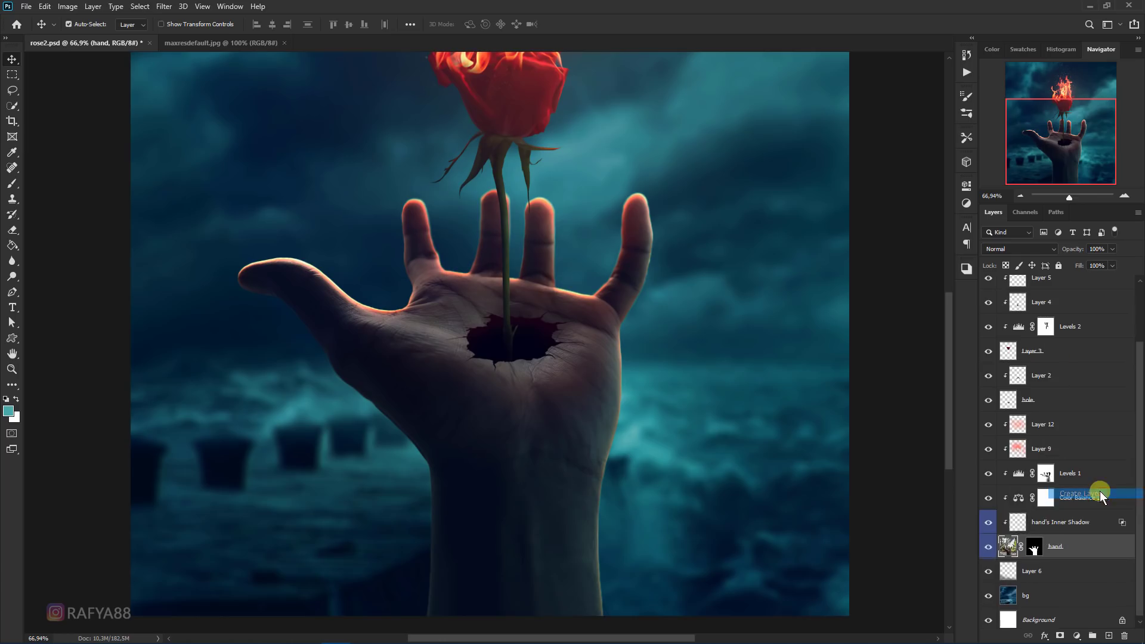
pyautogui.click(1040, 524)
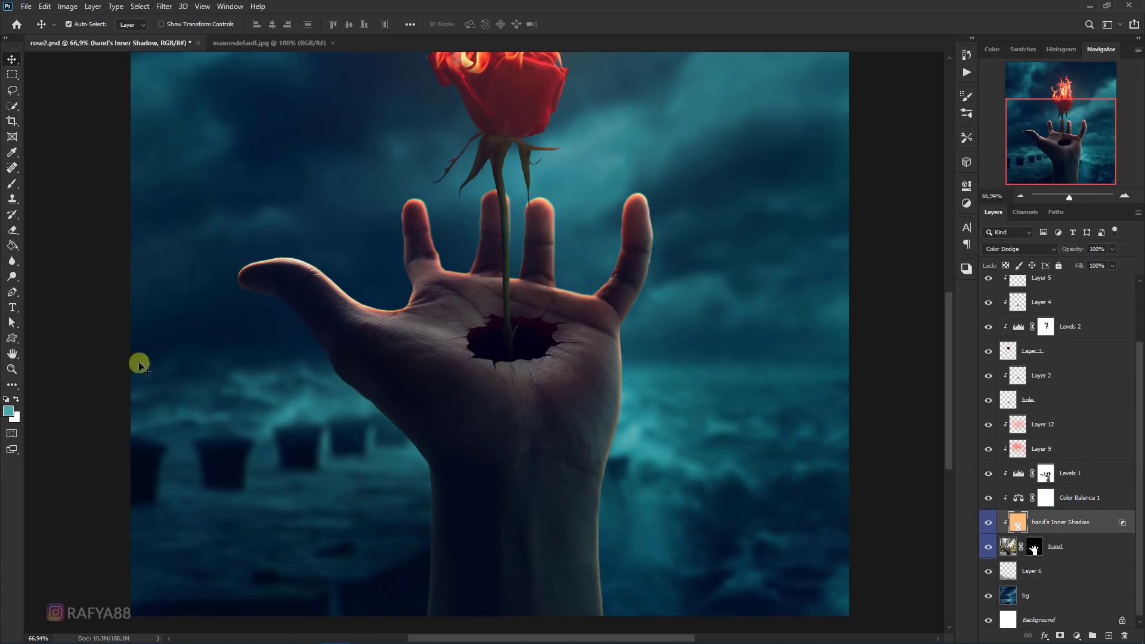
# Erase the orange rim along the hand's right edge with an enlarged eraser
pyautogui.click(14, 236)
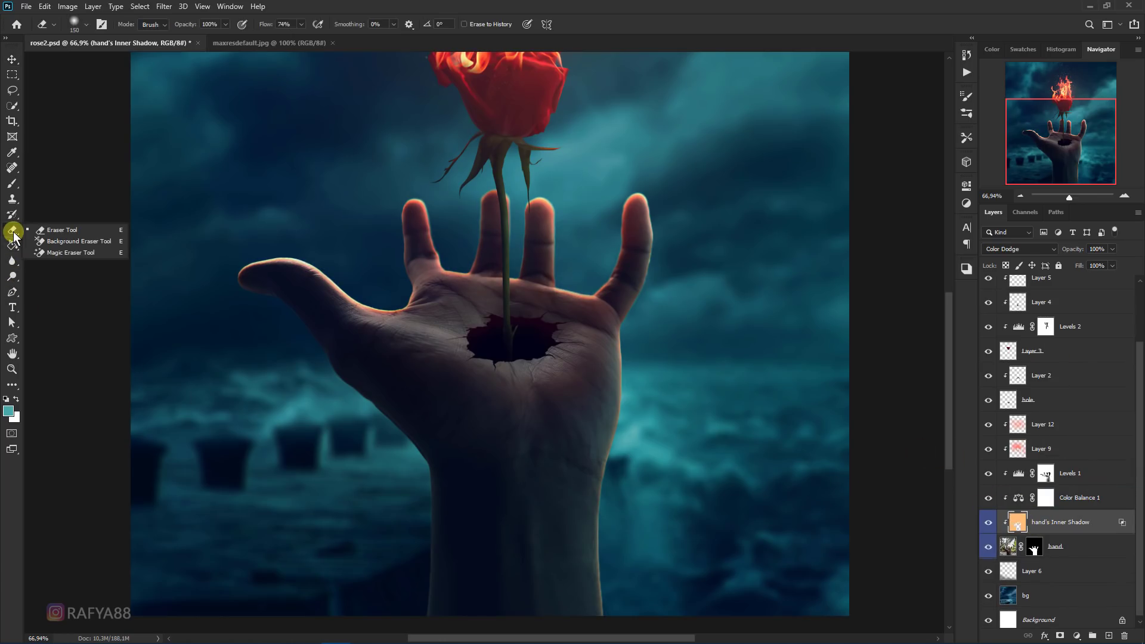
pyautogui.scroll(-2, 596, 390)
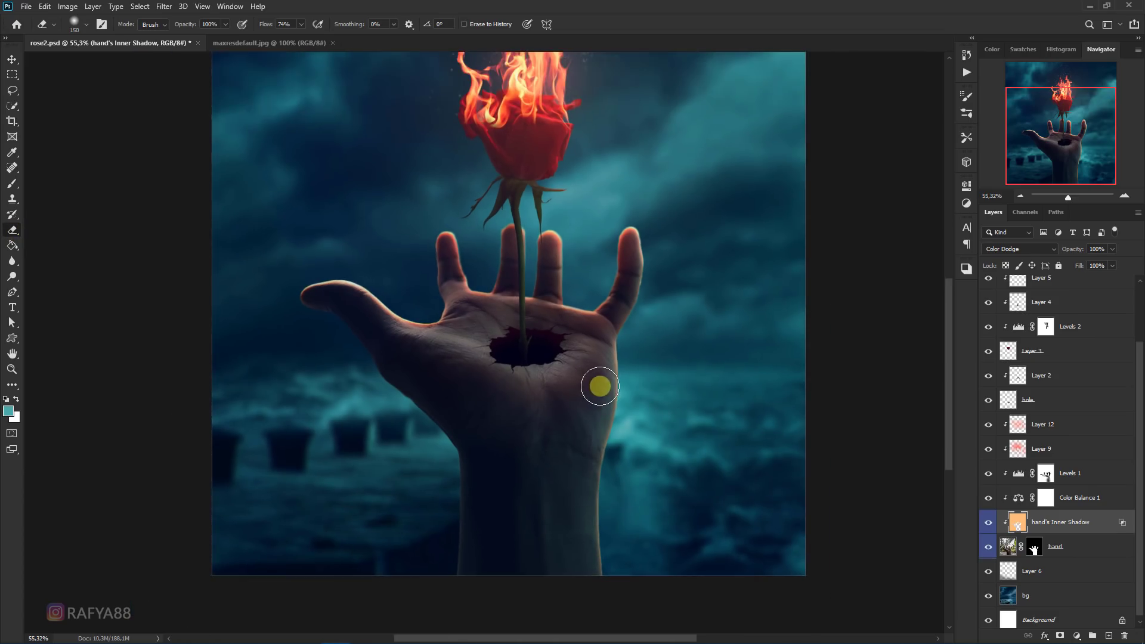
pyautogui.press(']')
pyautogui.moveTo(613, 411)
pyautogui.mouseDown()
pyautogui.moveTo(613, 370)
pyautogui.moveTo(615, 549)
pyautogui.mouseUp()
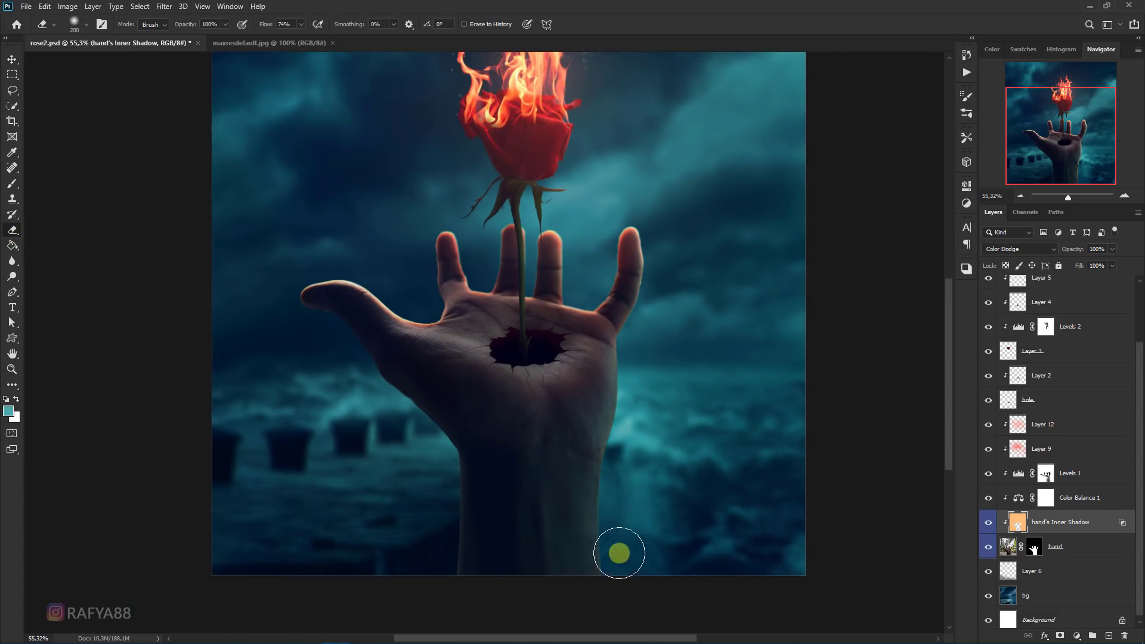
pyautogui.press(']')
pyautogui.press(']')
pyautogui.press(']')
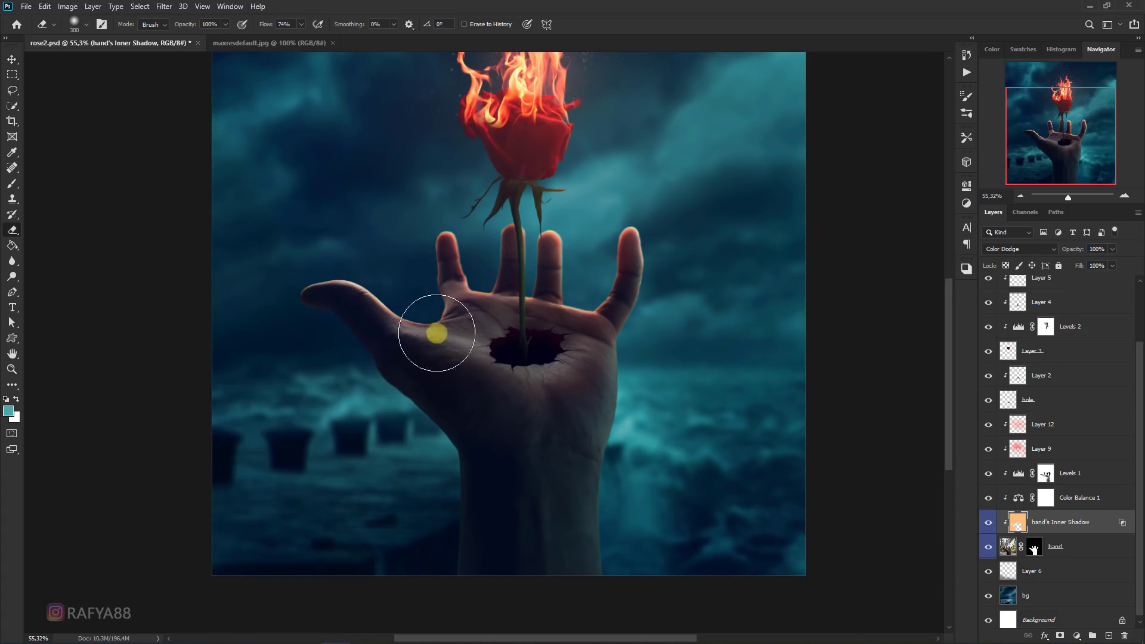
# Undo the last stroke, erase the glow from the palm, and hide the layer to compare
pyautogui.scroll(1, 438, 331)
pyautogui.scroll(1, 451, 319)
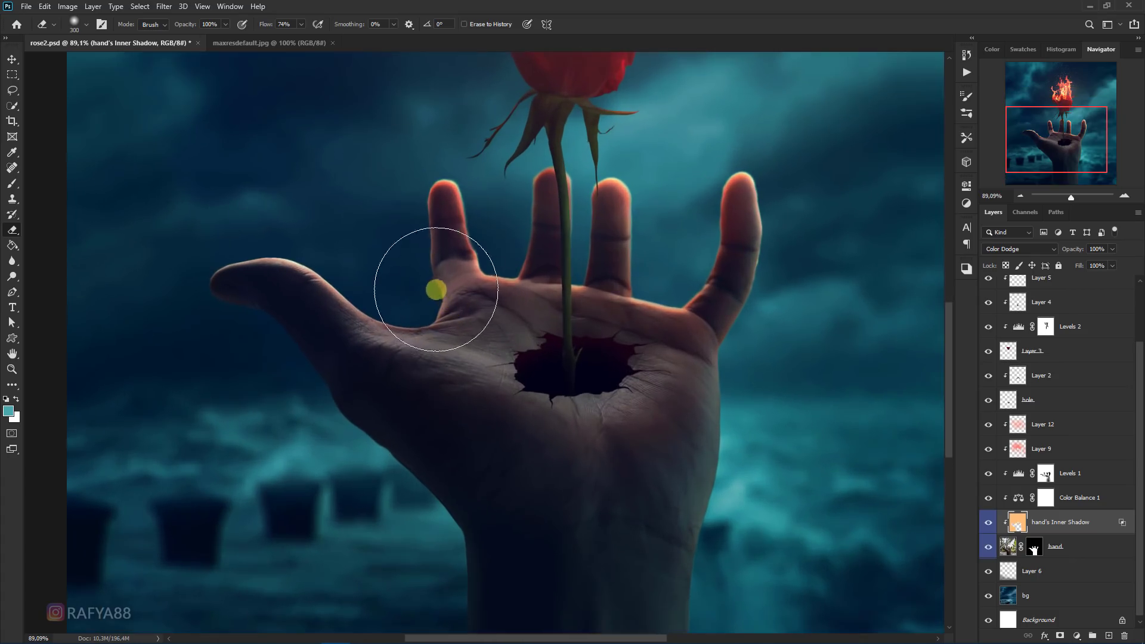
pyautogui.press('[')
pyautogui.press('[')
pyautogui.press('[')
pyautogui.press('[')
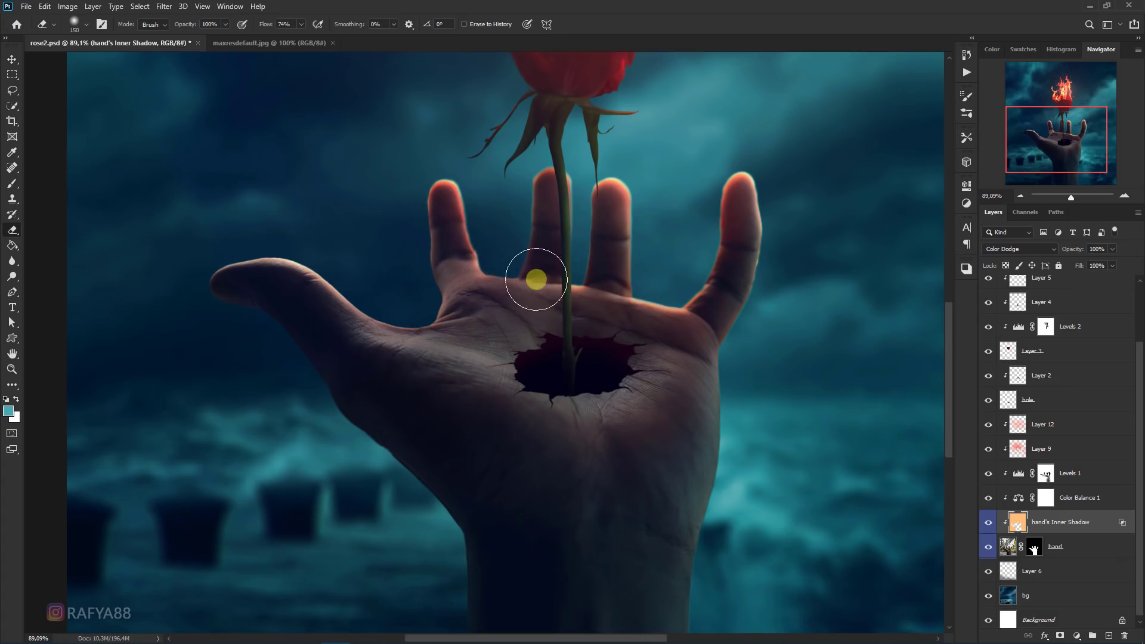
pyautogui.hotkey('ctrl', 'z')
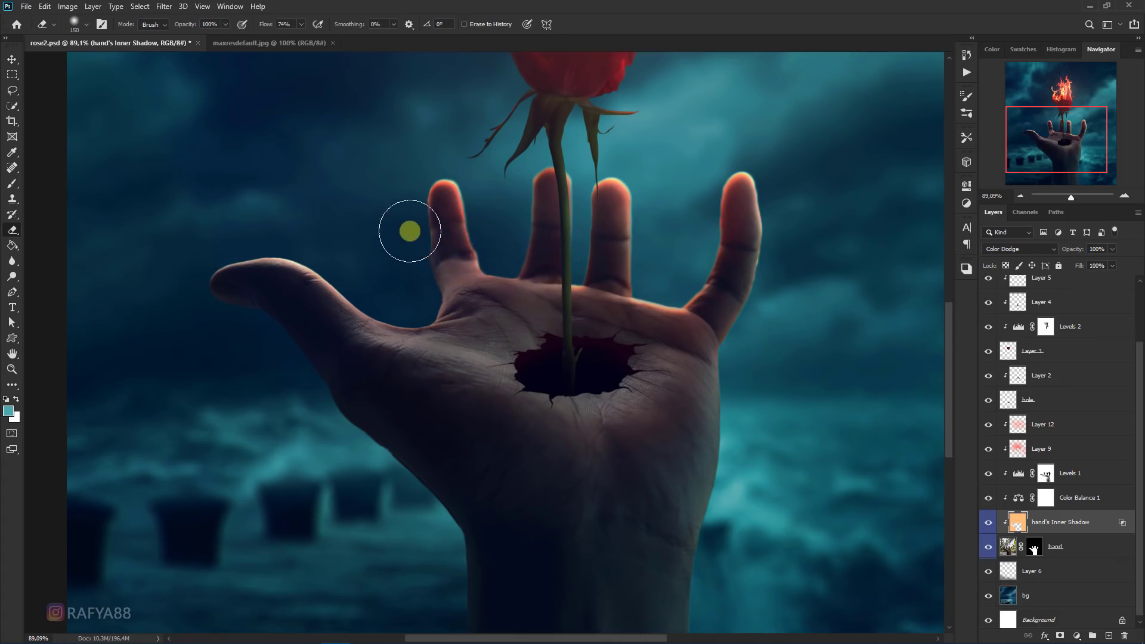
pyautogui.moveTo(644, 302)
pyautogui.mouseDown()
pyautogui.moveTo(598, 334)
pyautogui.moveTo(567, 309)
pyautogui.moveTo(521, 324)
pyautogui.moveTo(607, 333)
pyautogui.moveTo(552, 327)
pyautogui.moveTo(759, 302)
pyautogui.moveTo(778, 183)
pyautogui.moveTo(767, 309)
pyautogui.moveTo(739, 381)
pyautogui.moveTo(674, 442)
pyautogui.moveTo(690, 356)
pyautogui.moveTo(680, 332)
pyautogui.mouseUp()
pyautogui.scroll(-5, 629, 325)
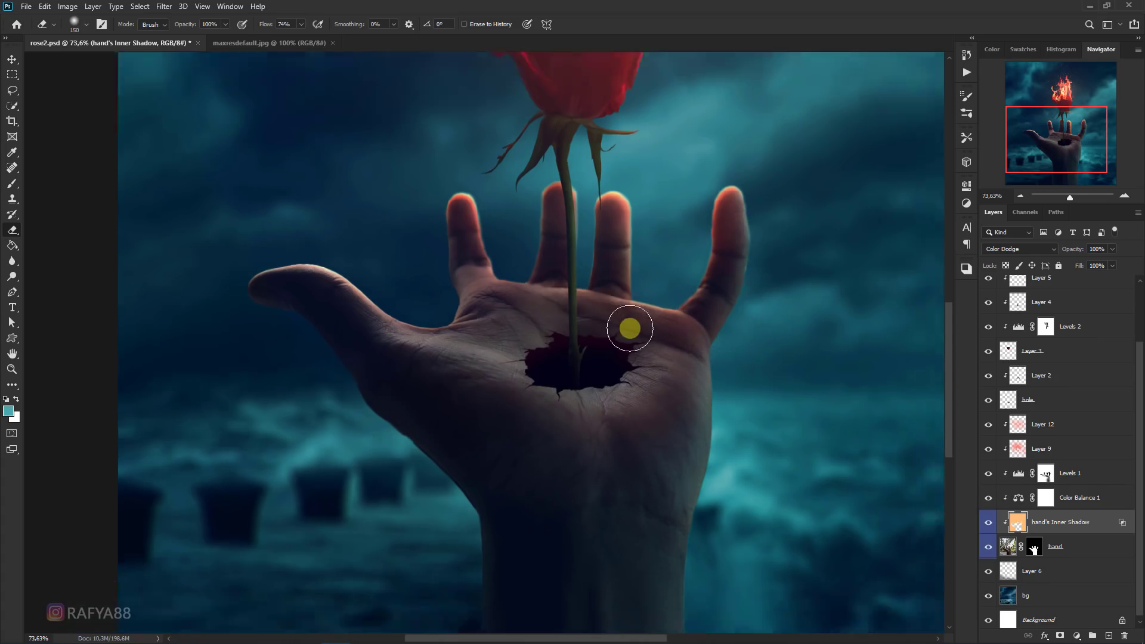
pyautogui.click(988, 523)
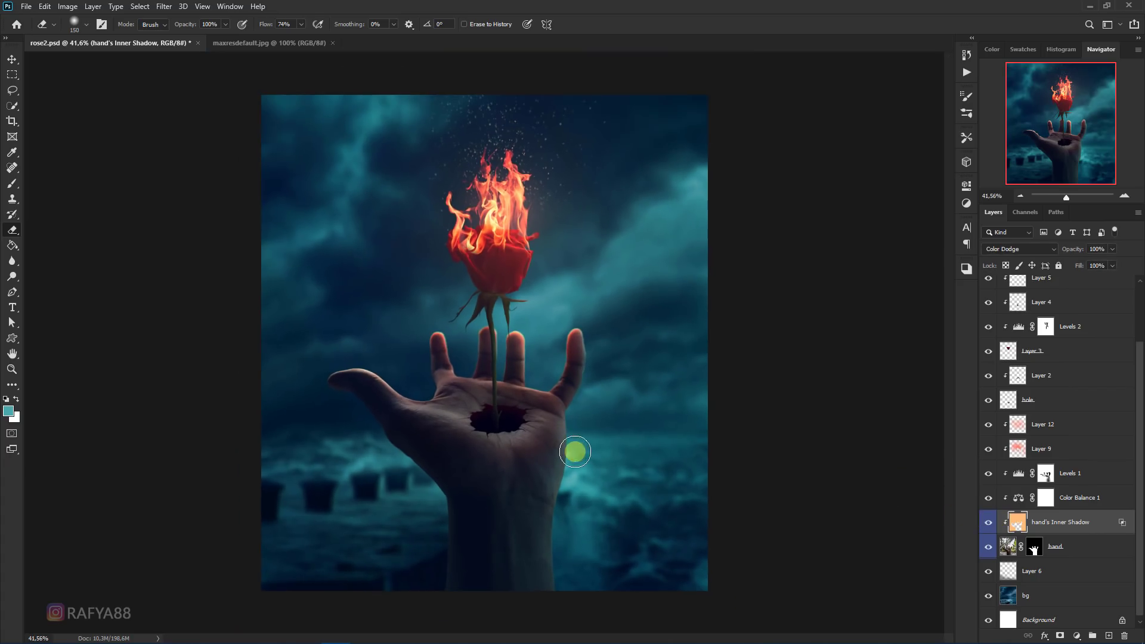
# Paint a soft teal rim light along the wrist on new Layer 13 and fade it to 78%
pyautogui.click(1070, 435)
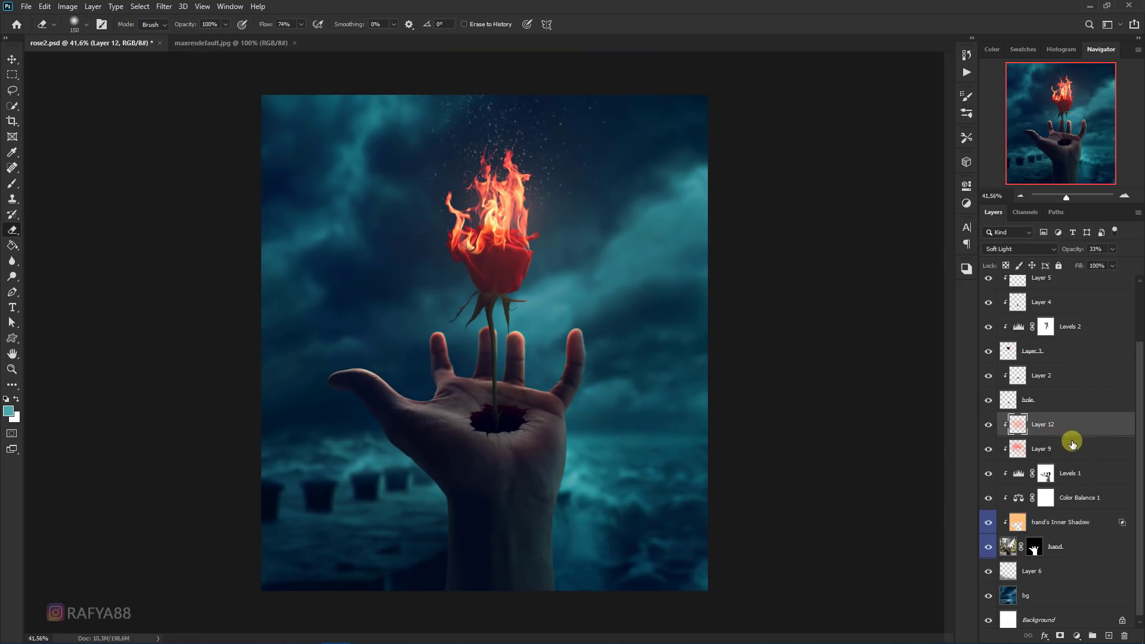
pyautogui.click(1108, 635)
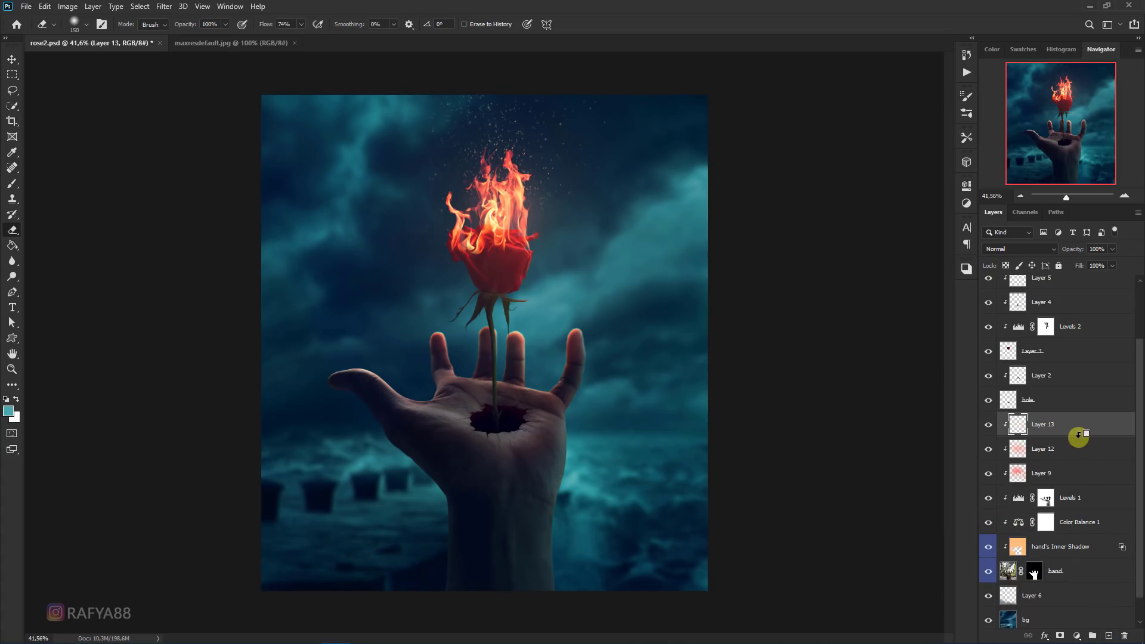
pyautogui.rightClick(12, 183)
pyautogui.click(53, 178)
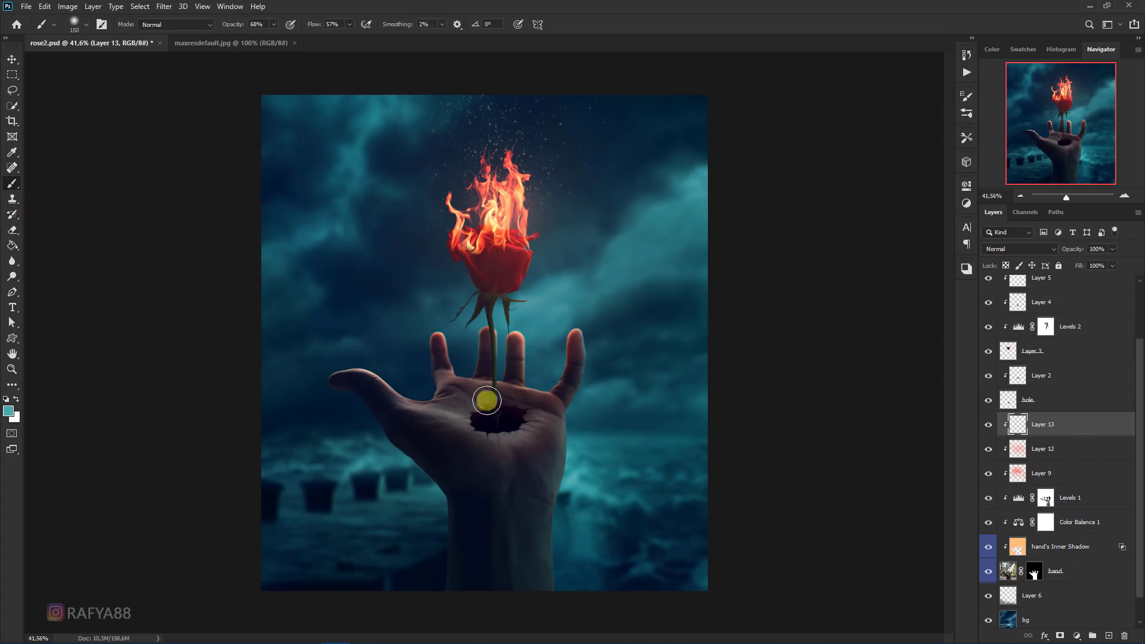
pyautogui.click(571, 472)
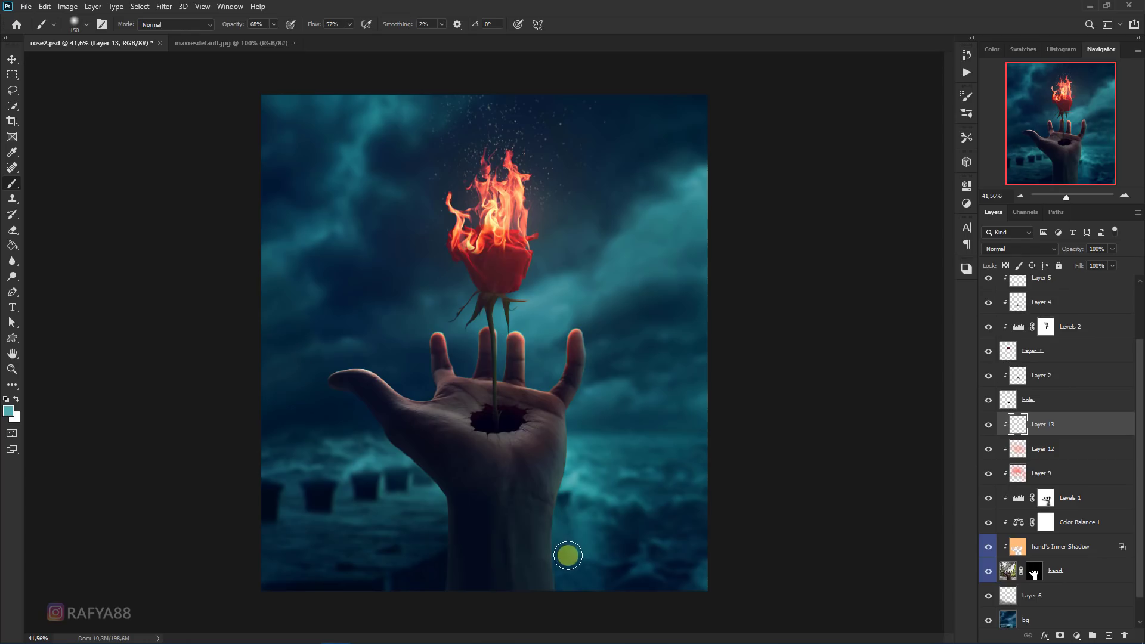
pyautogui.moveTo(567, 555); pyautogui.dragTo(605, 347)
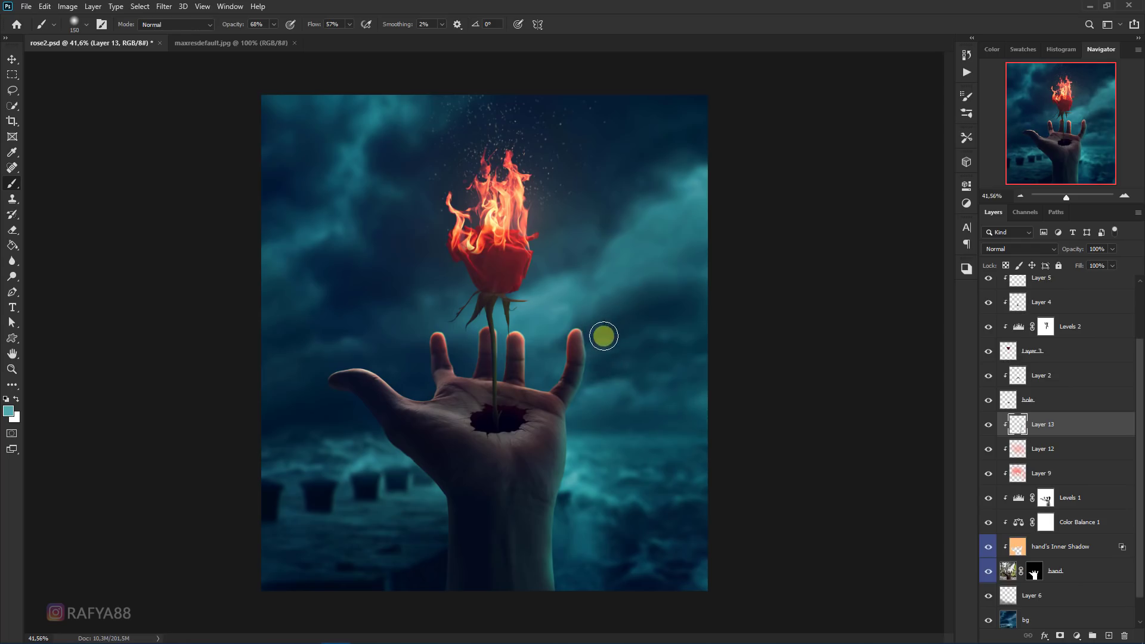
pyautogui.scroll(-1, 618, 429)
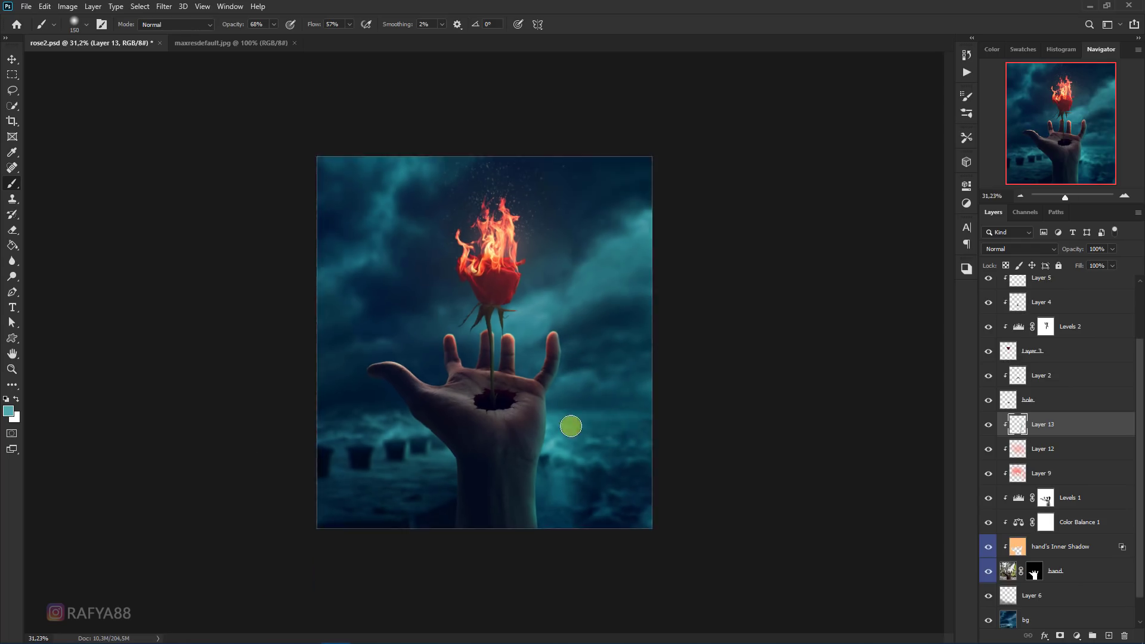
pyautogui.scroll(1, 571, 426)
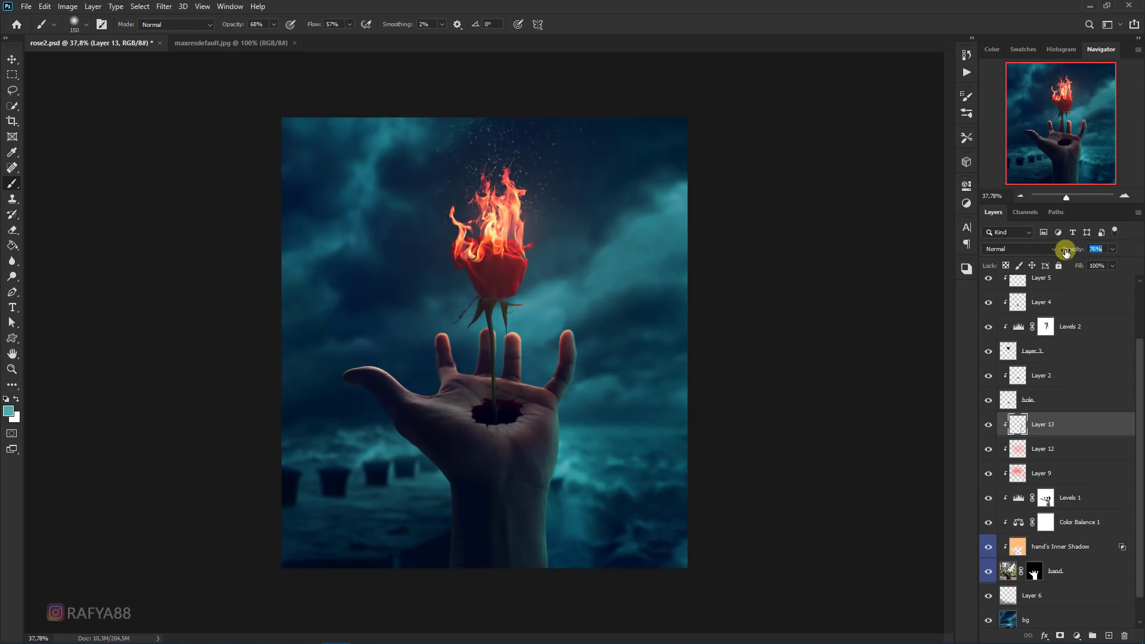
pyautogui.scroll(-1, 534, 316)
pyautogui.scroll(1, 534, 315)
pyautogui.scroll(3, 1017, 351)
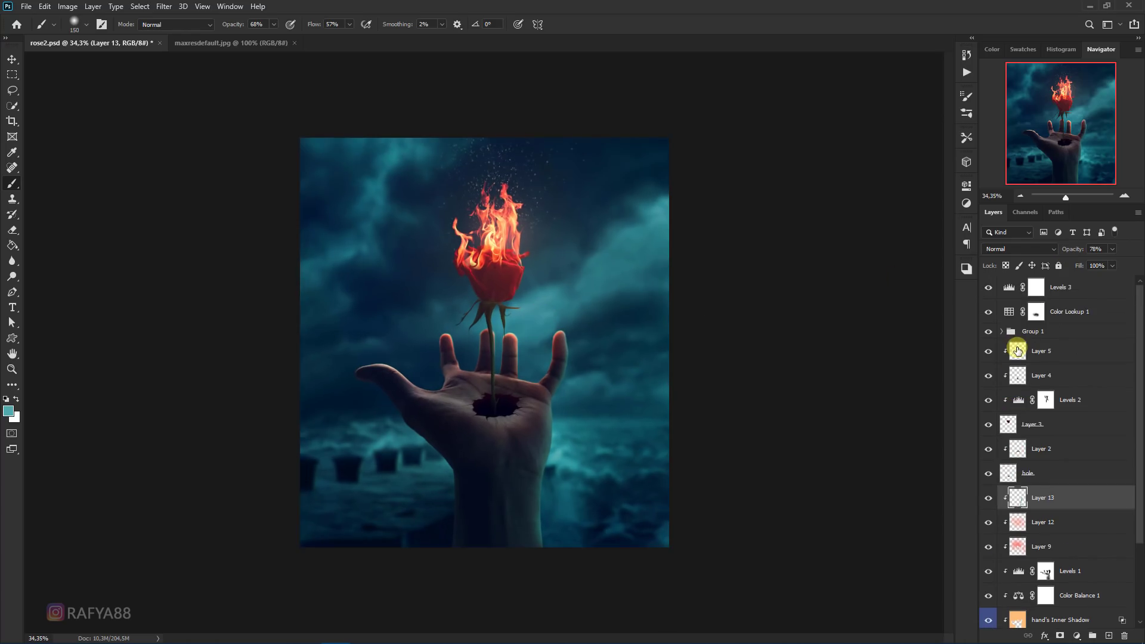
# Drag the sparks image into rose2 above Levels 3 and blend it in Screen
pyautogui.click(1083, 280)
pyautogui.press('v')
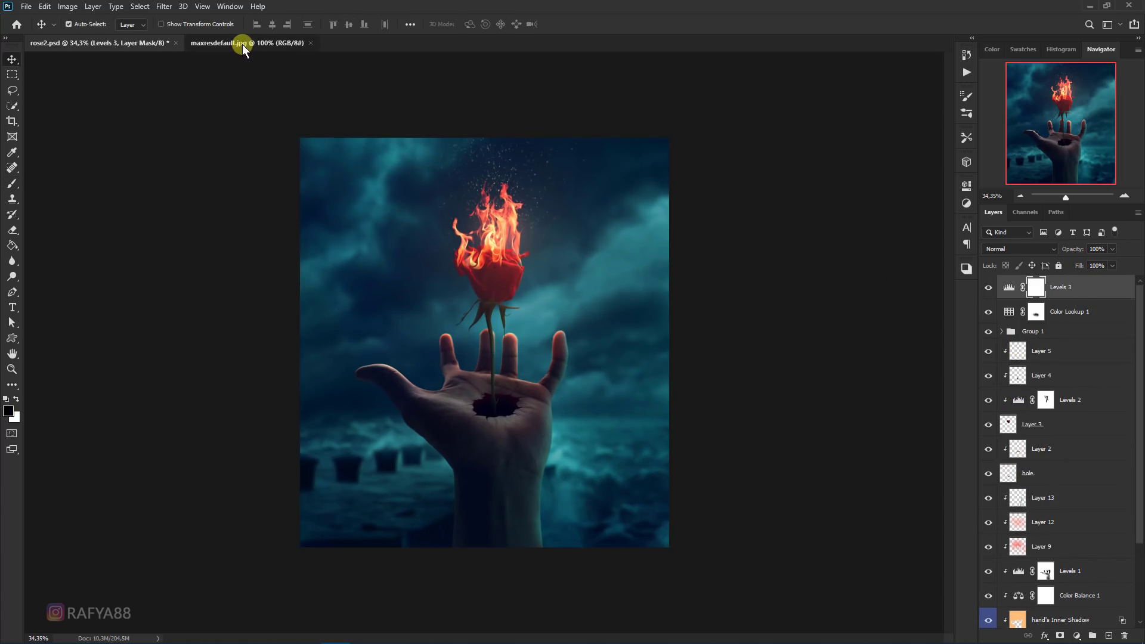
pyautogui.click(242, 44)
pyautogui.moveTo(358, 197)
pyautogui.mouseDown()
pyautogui.moveTo(132, 37)
pyautogui.moveTo(517, 332)
pyautogui.moveTo(520, 211)
pyautogui.mouseUp()
pyautogui.click(1036, 248)
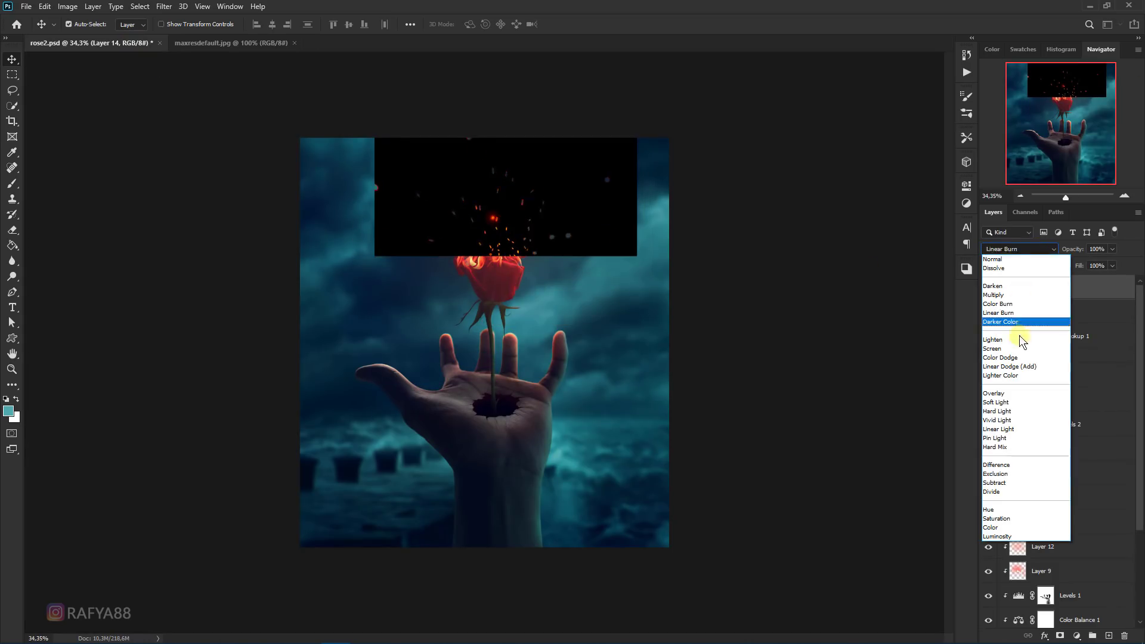
pyautogui.click(1013, 338)
# Rotate the sparks layer slightly and position the embers around the rose
pyautogui.hotkey('ctrl', 't')
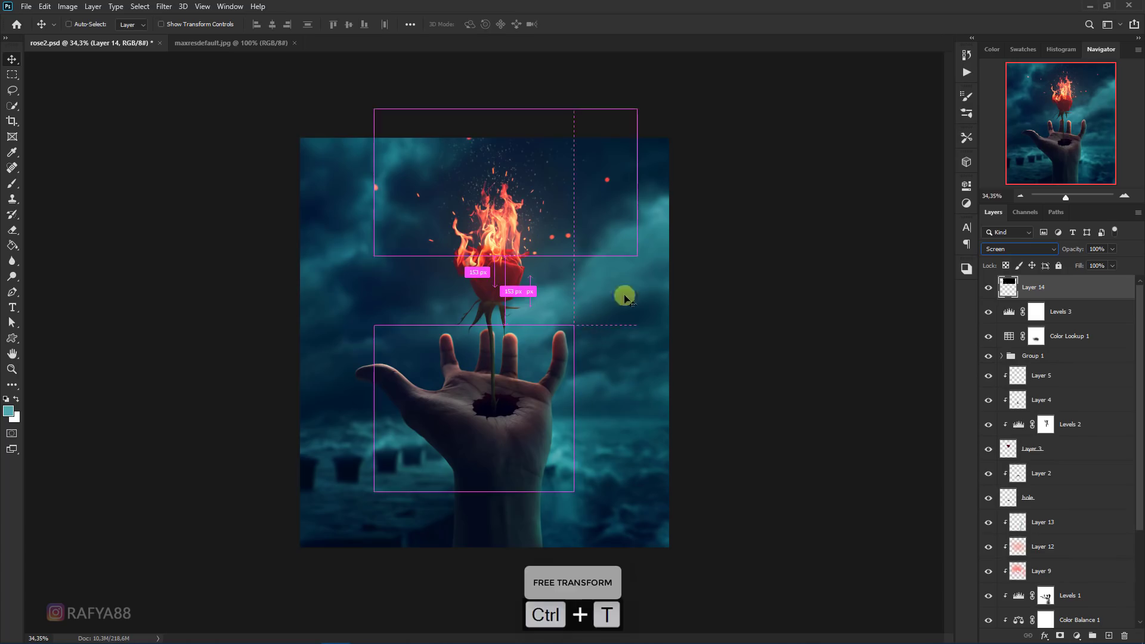
pyautogui.moveTo(649, 292); pyautogui.dragTo(648, 302)
pyautogui.moveTo(564, 242); pyautogui.dragTo(631, 275)
pyautogui.press('Return')
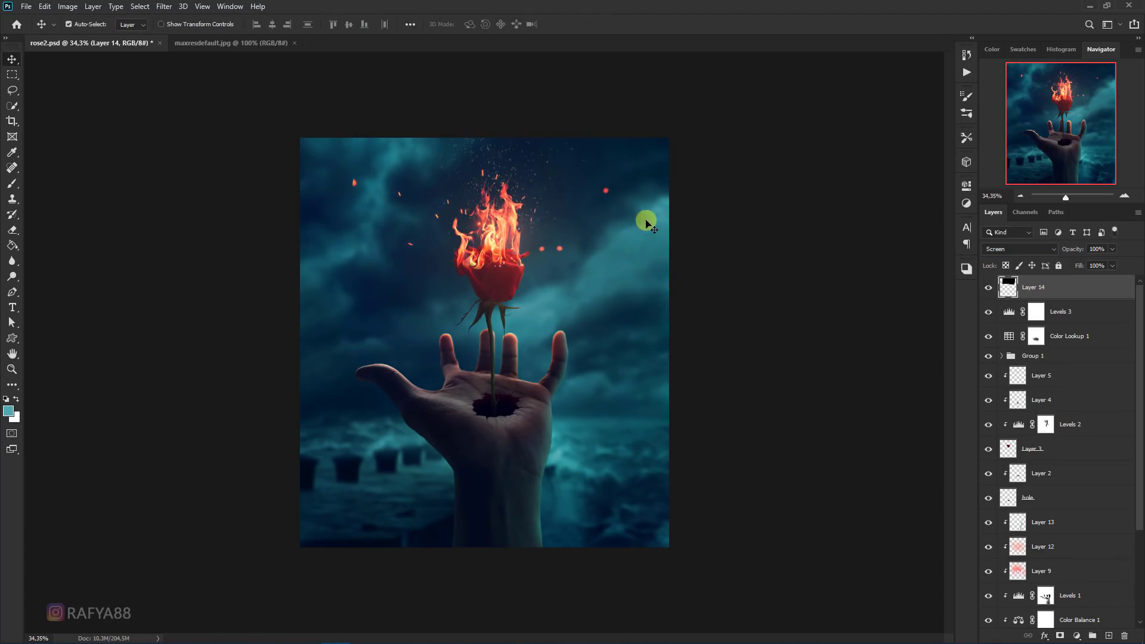
pyautogui.press('e')
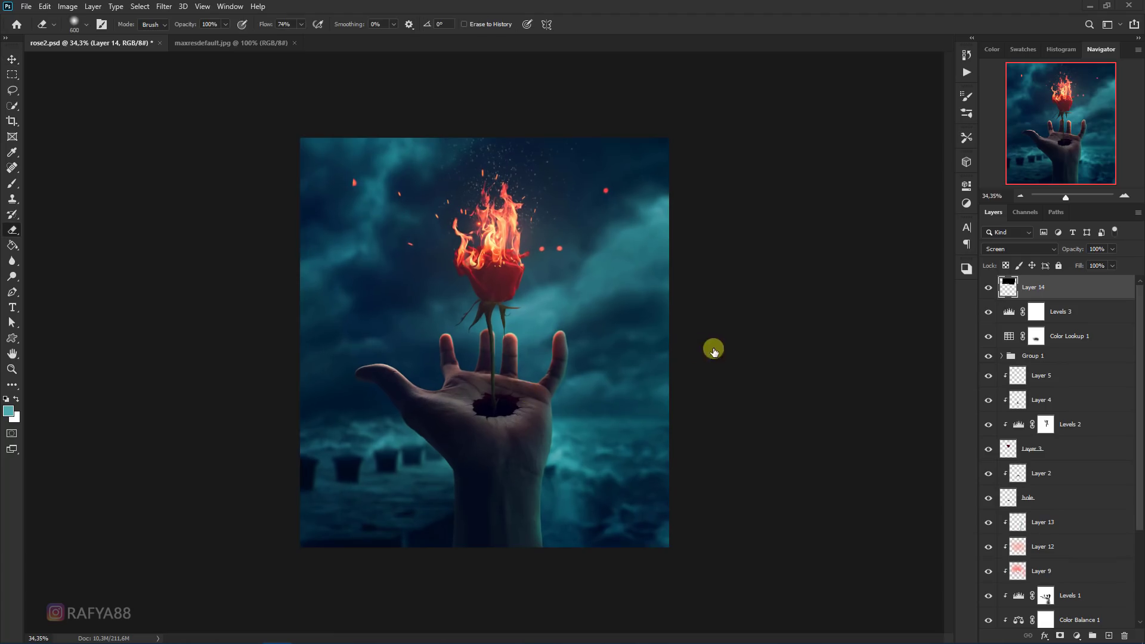
# Duplicate the sparks layer and scale the copy up to about 250%
pyautogui.hotkey('ctrl', 'j')
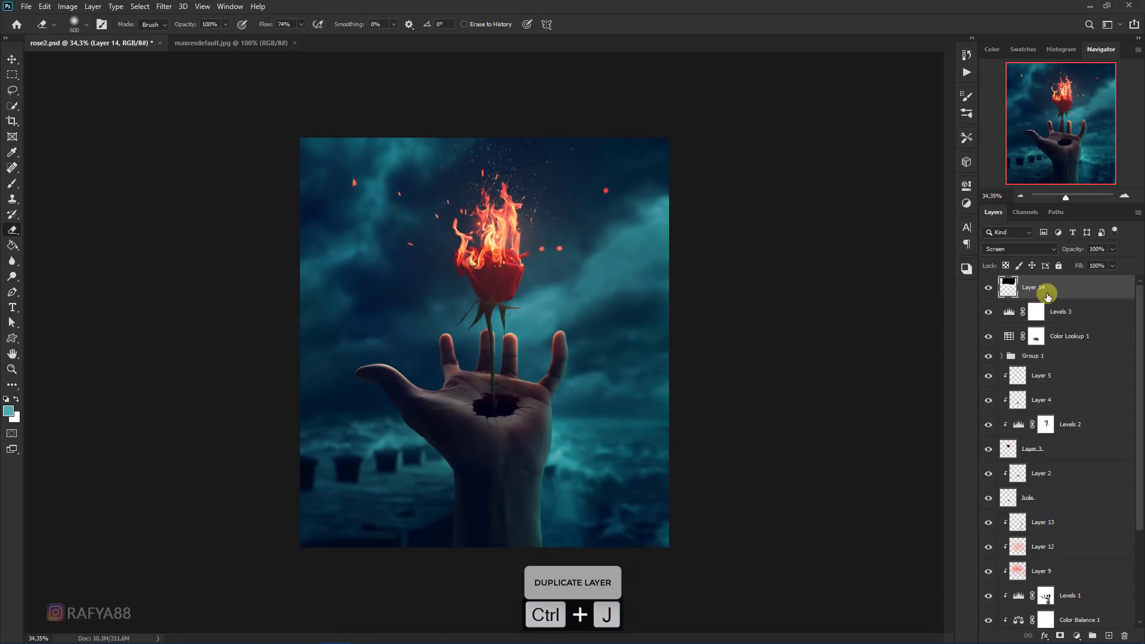
pyautogui.hotkey('ctrl', 't')
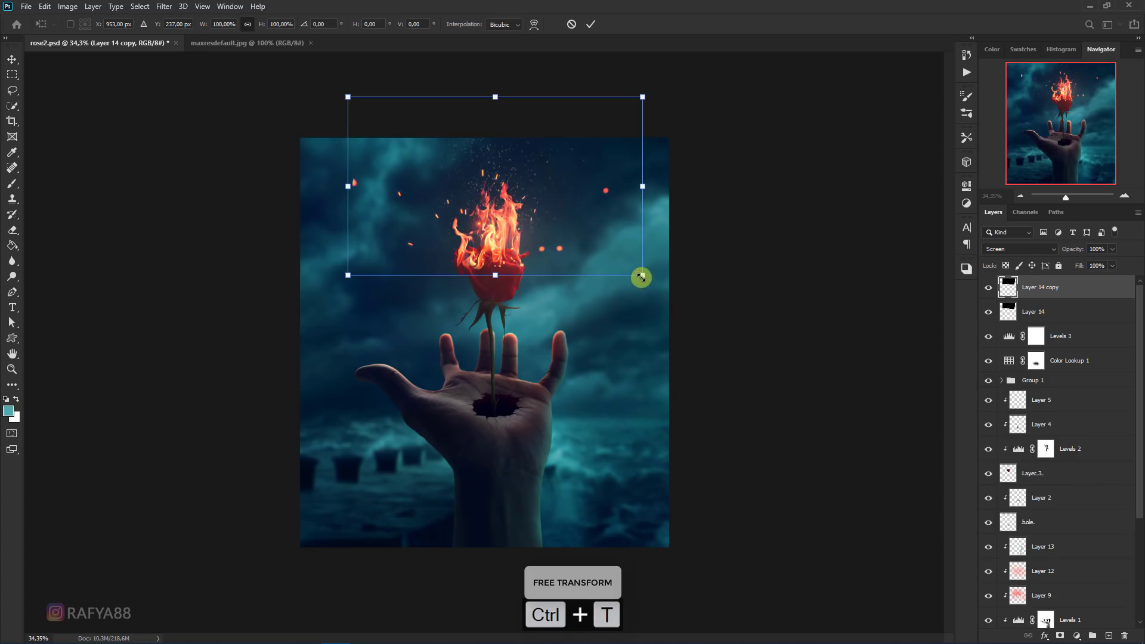
pyautogui.moveTo(641, 277); pyautogui.dragTo(778, 331)
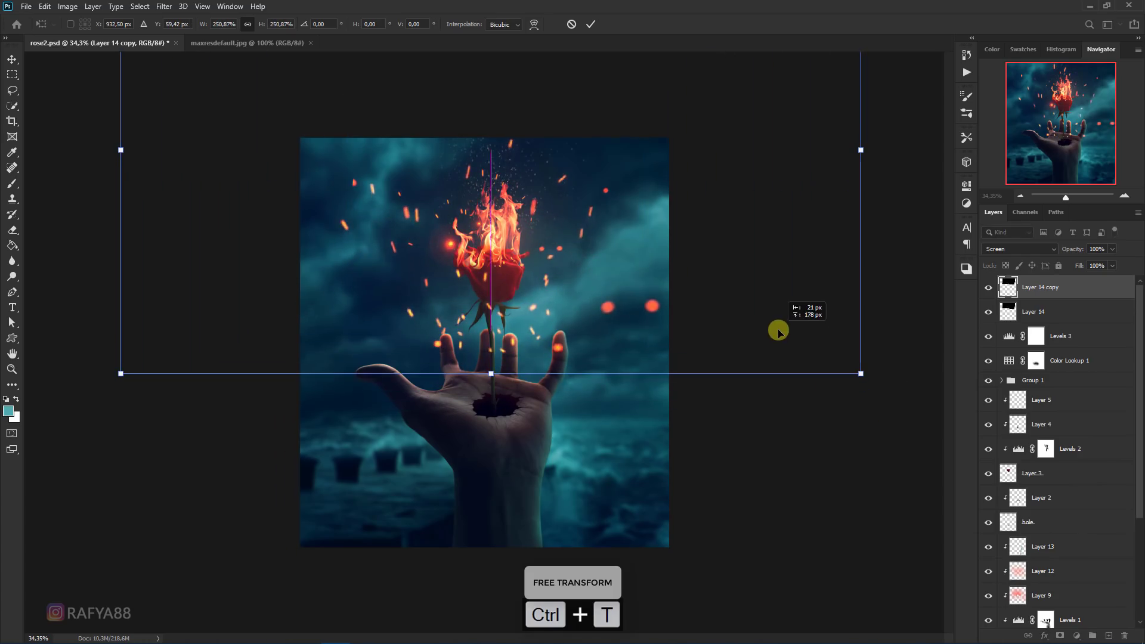
pyautogui.press('Return')
pyautogui.press('e')
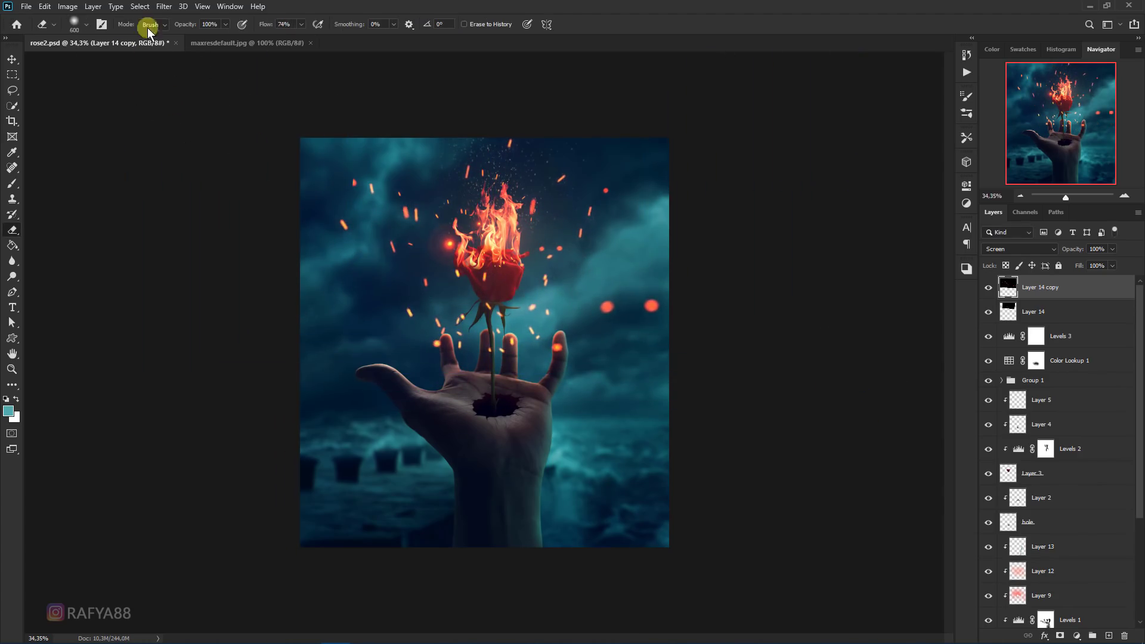
pyautogui.click(163, 6)
pyautogui.moveTo(230, 141)
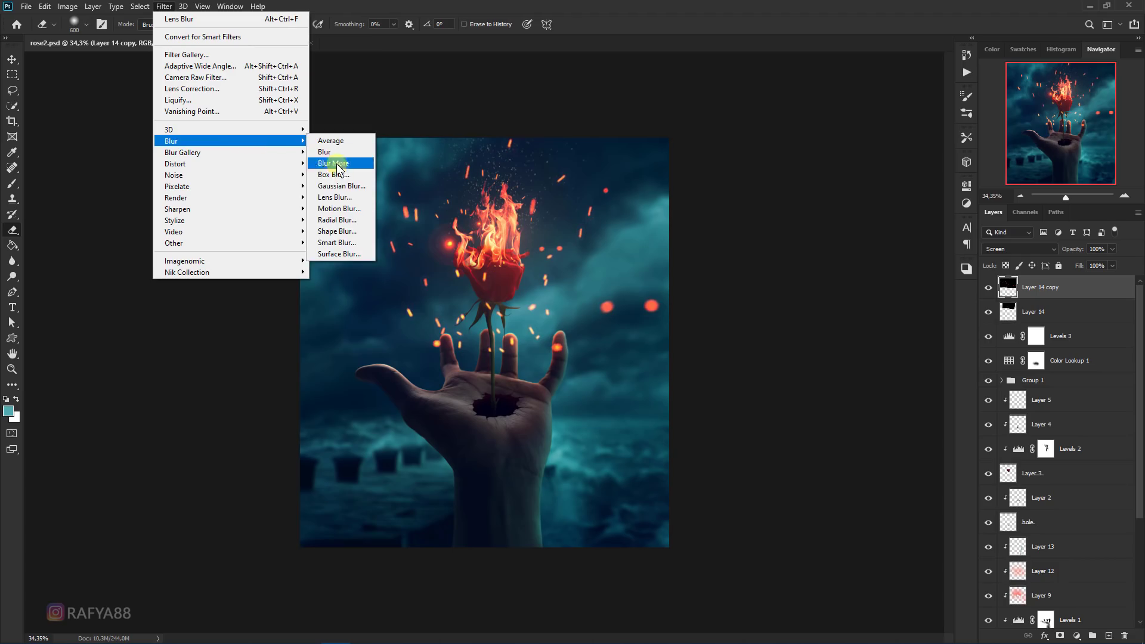
# Apply Lens Blur with radius 42 to Layer 14 copy
pyautogui.click(360, 198)
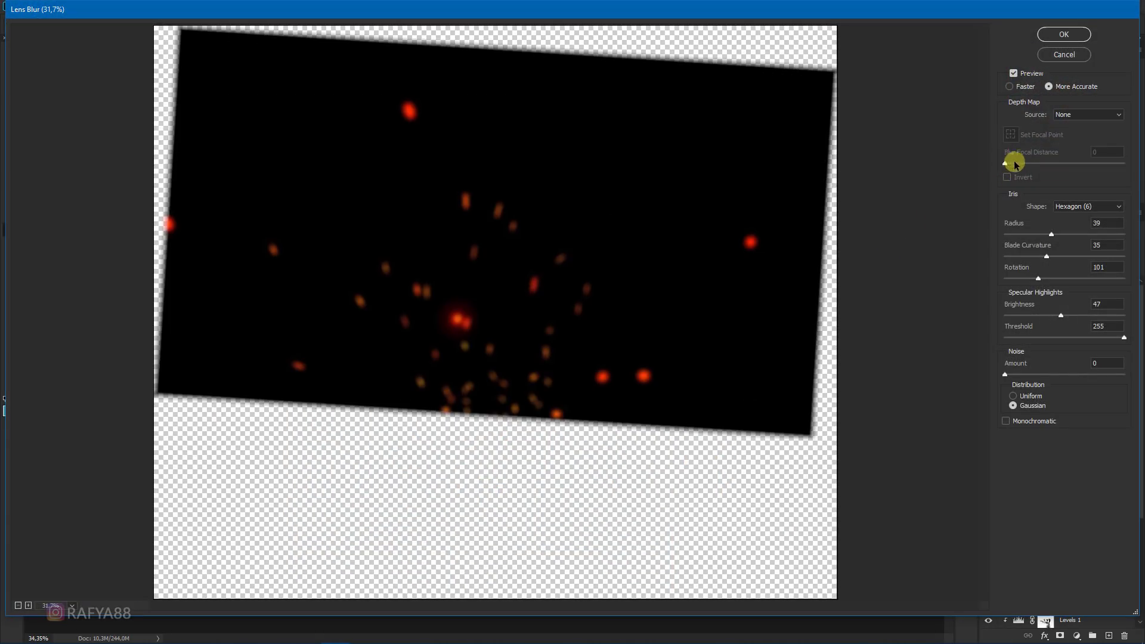
pyautogui.moveTo(1051, 235); pyautogui.dragTo(1055, 238)
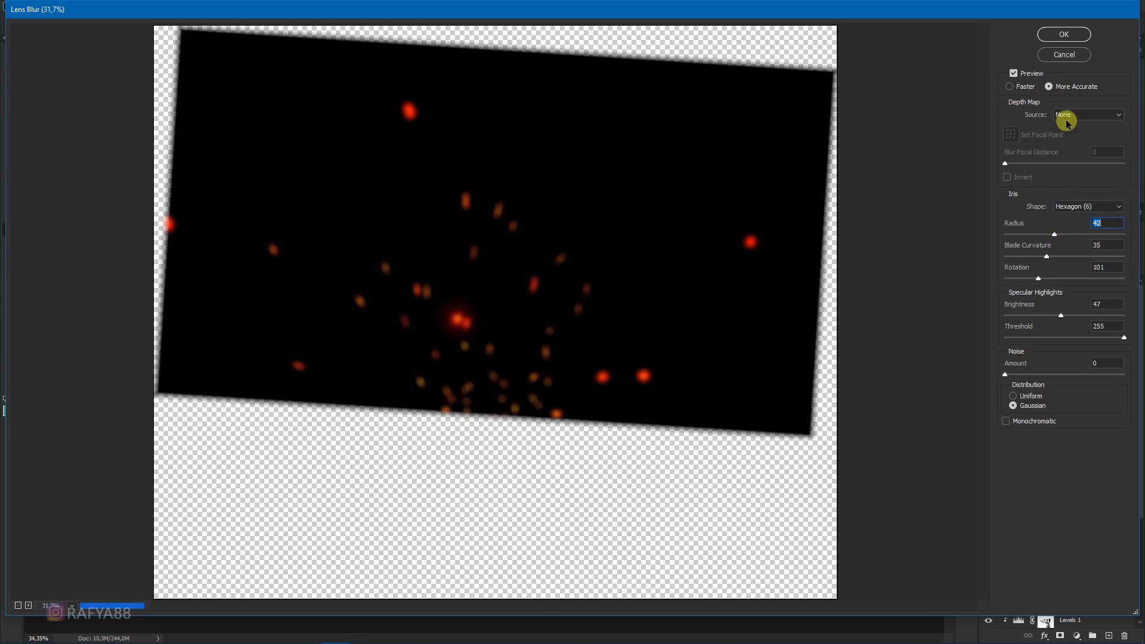
pyautogui.click(1063, 35)
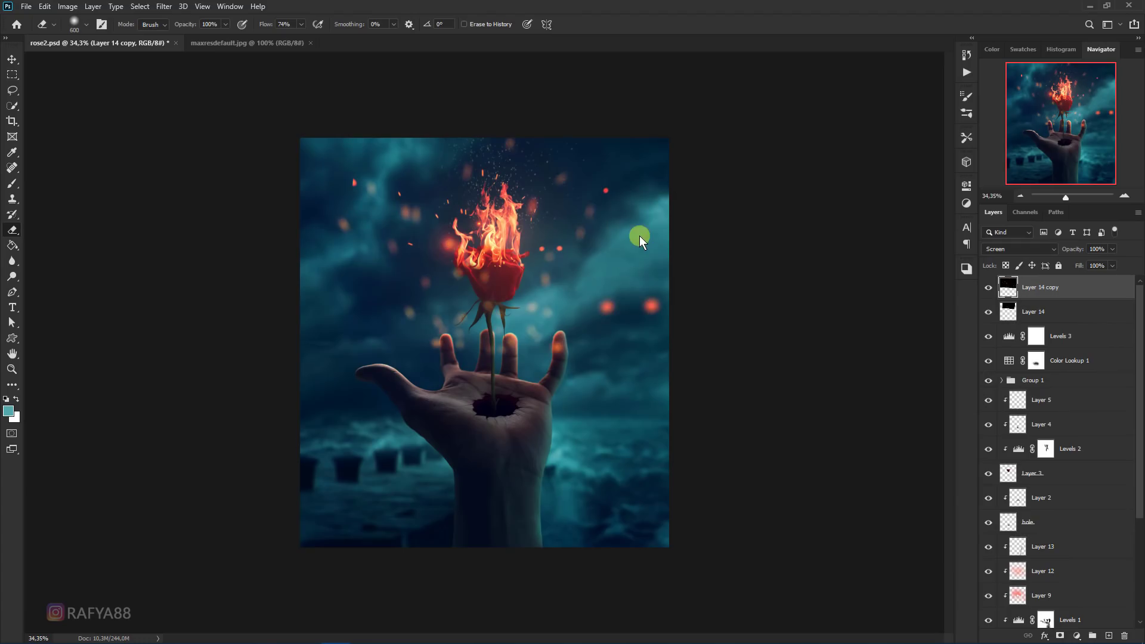
# Shift the blurred bokeh layer upward so it sits over the sky
pyautogui.scroll(-1, 593, 222)
pyautogui.hotkey('ctrl', 't')
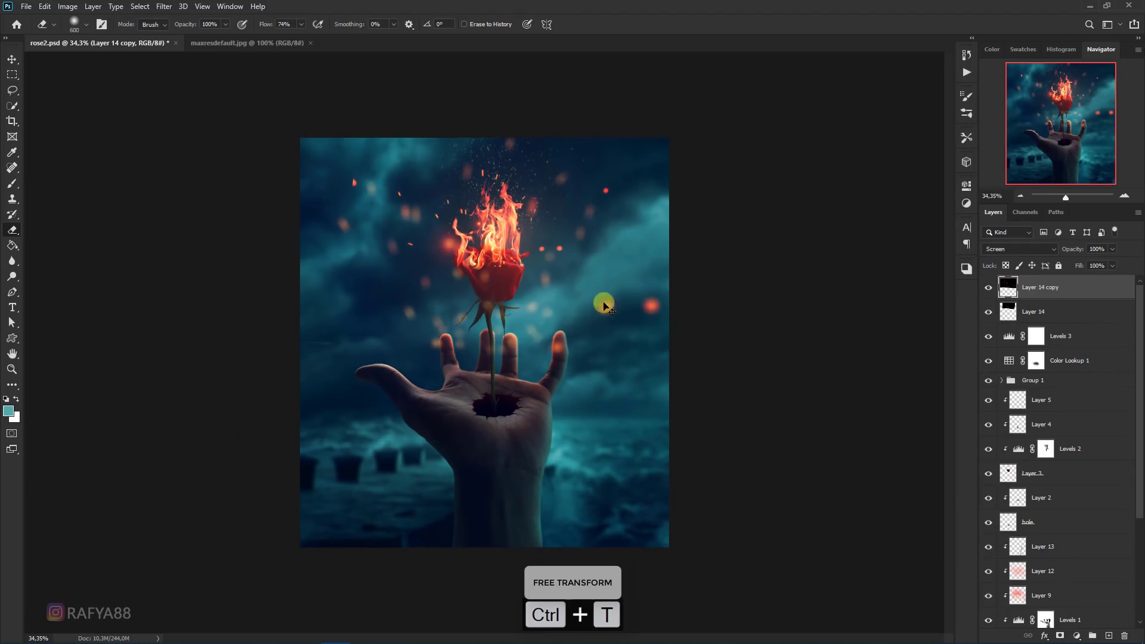
pyautogui.moveTo(596, 298)
pyautogui.mouseDown()
pyautogui.moveTo(588, 273)
pyautogui.moveTo(614, 289)
pyautogui.mouseUp()
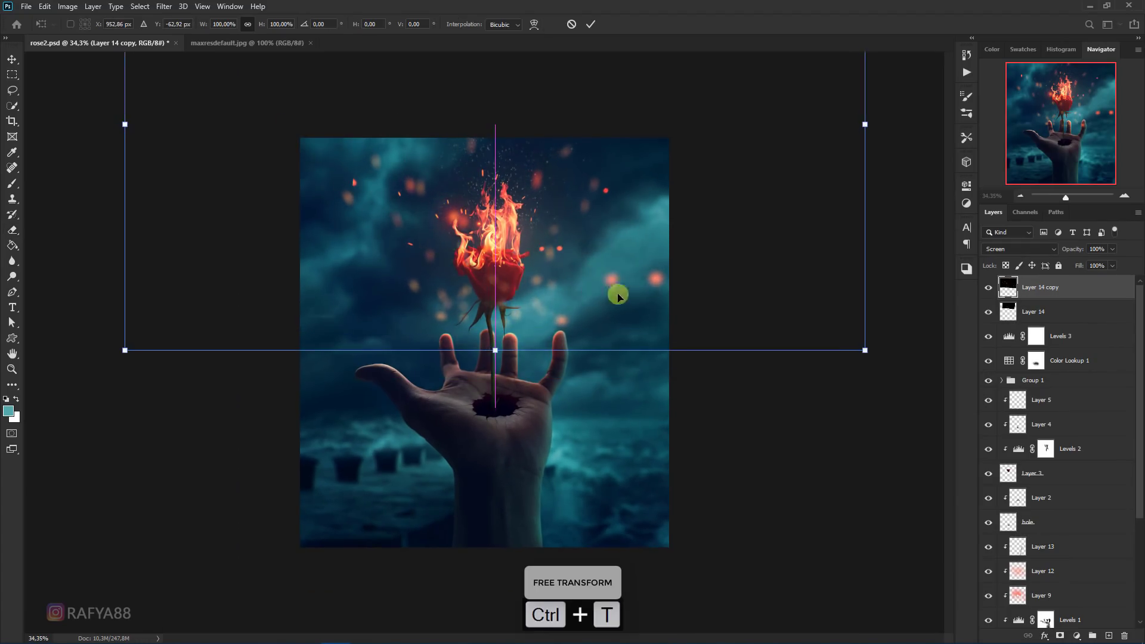
pyautogui.press('Return')
# Select the standard Eraser to remove stray bokeh dots around the hand's fingers
pyautogui.rightClick(12, 229)
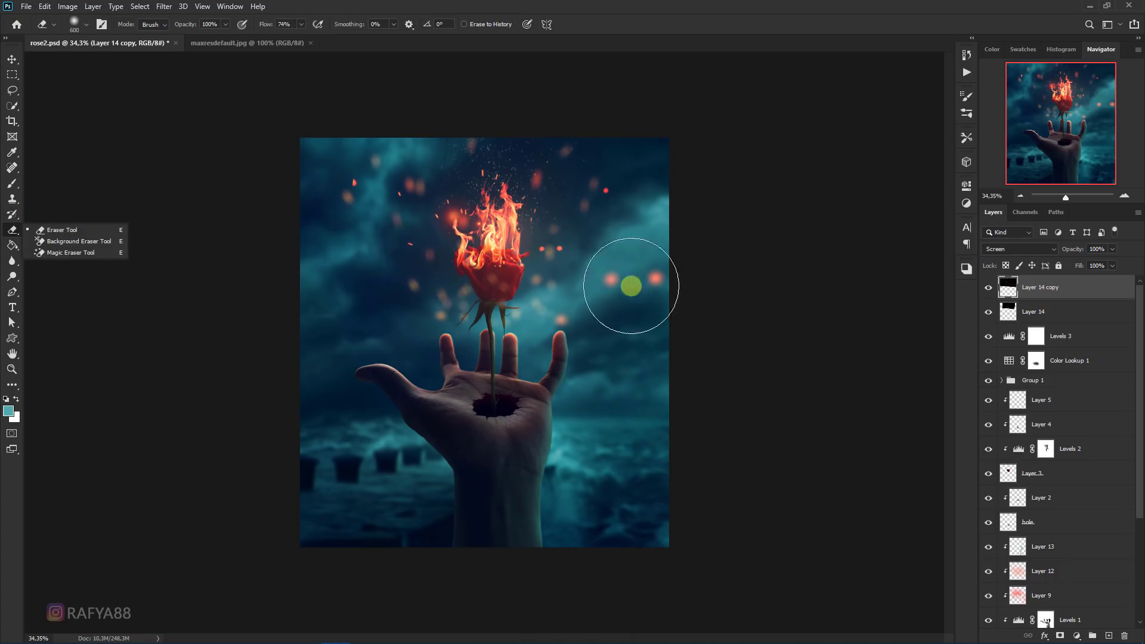
pyautogui.click(624, 292)
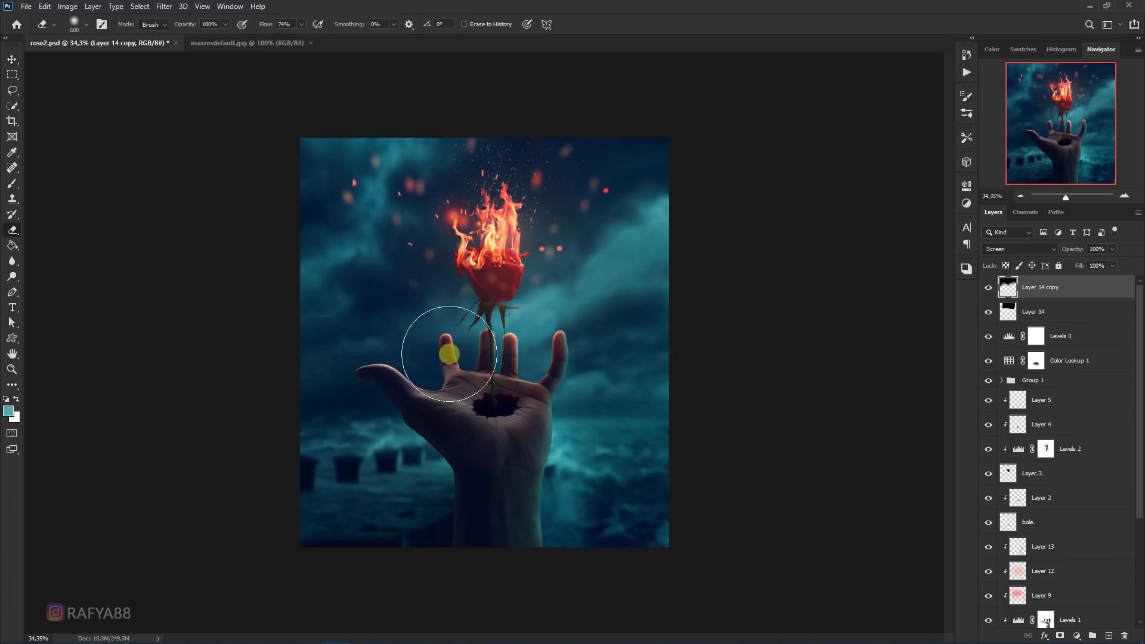
pyautogui.scroll(-1, 381, 336)
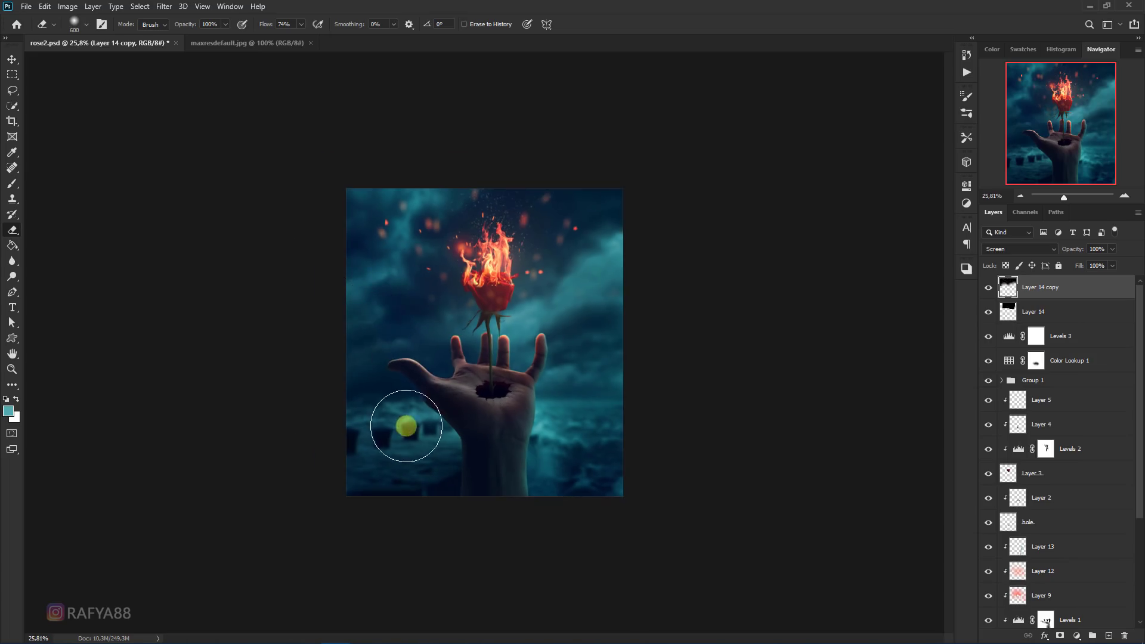